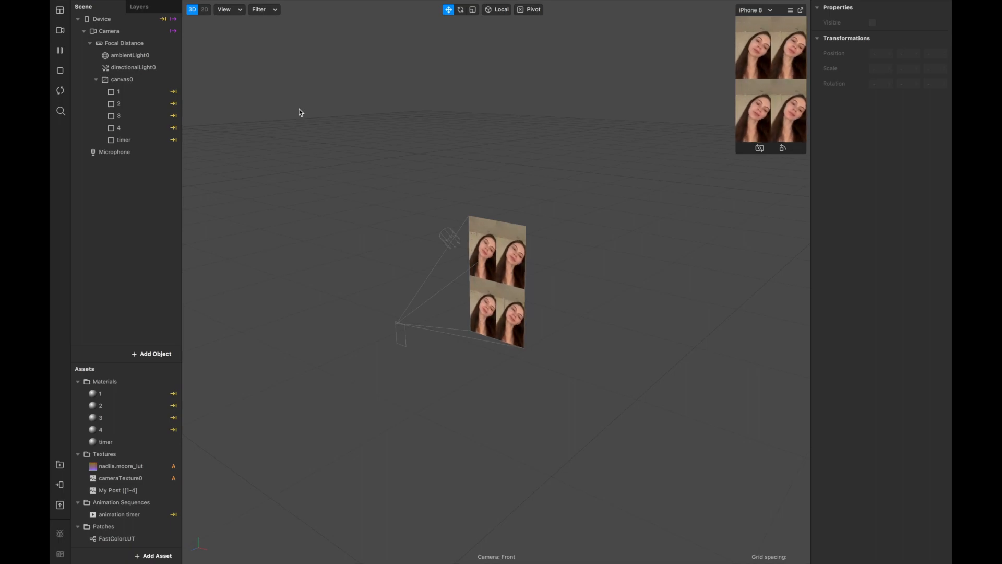
Close the open FF project, create a new blank project and expand its window to full screen.
mouse_move(89, 2)
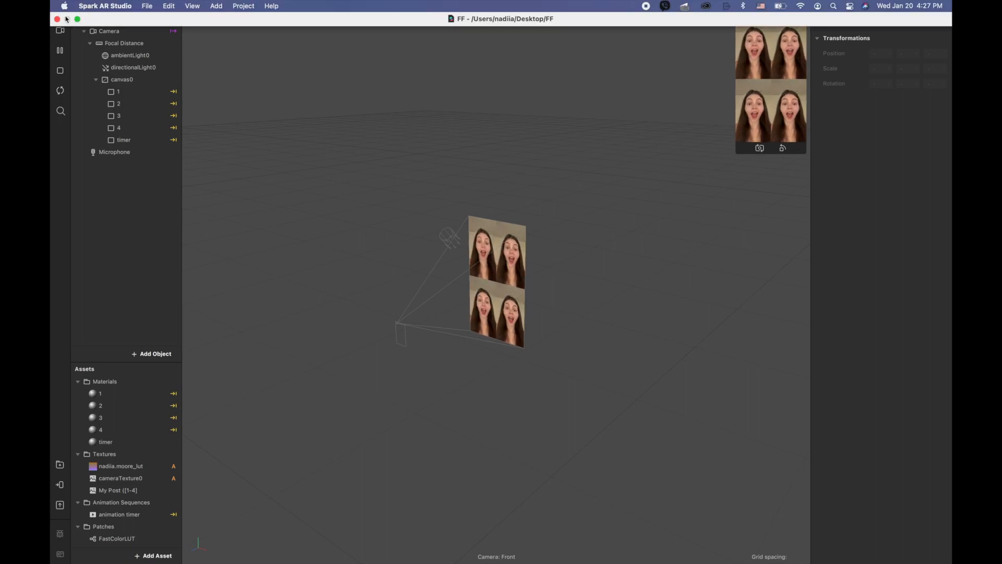
left_click(58, 19)
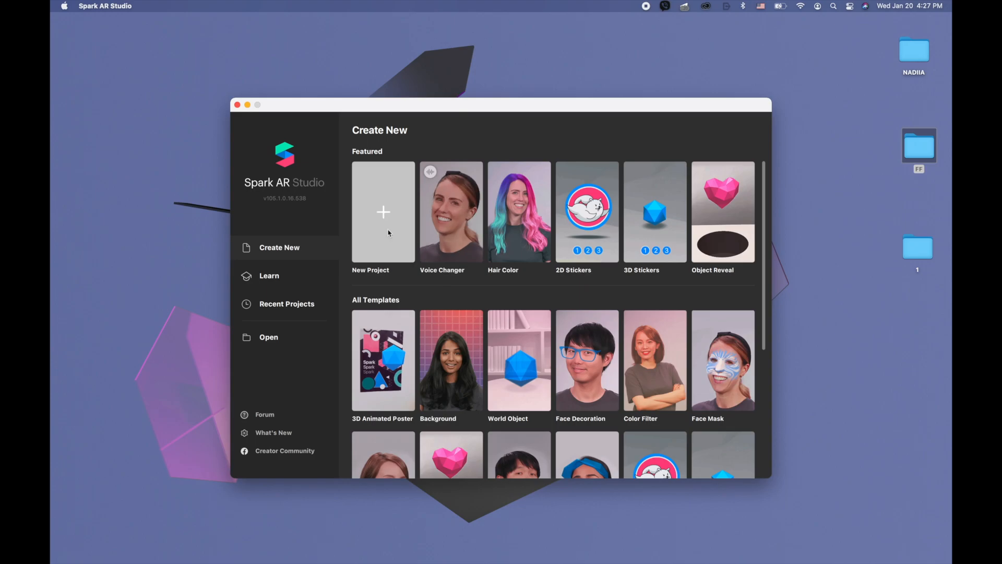
left_click(384, 232)
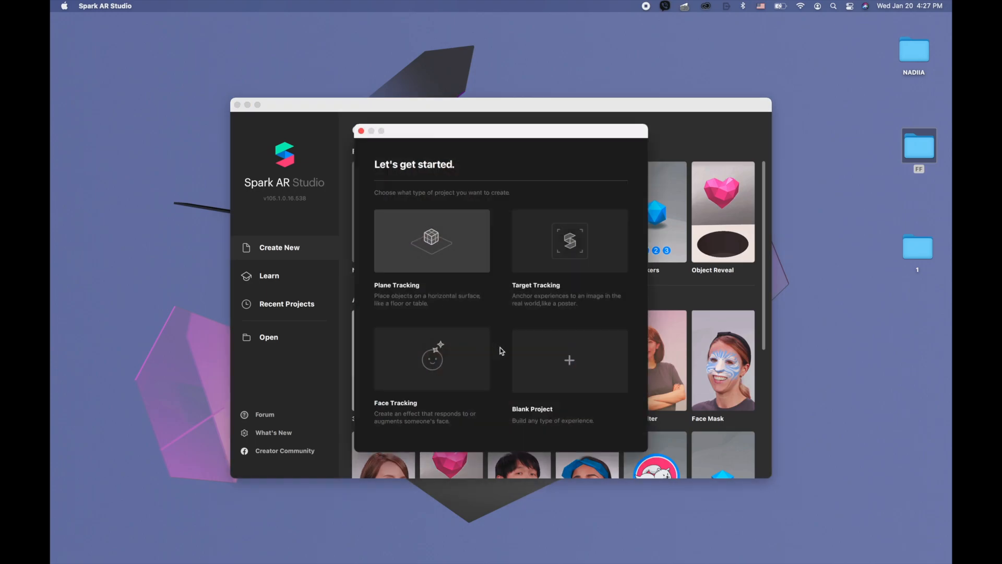
left_click(570, 371)
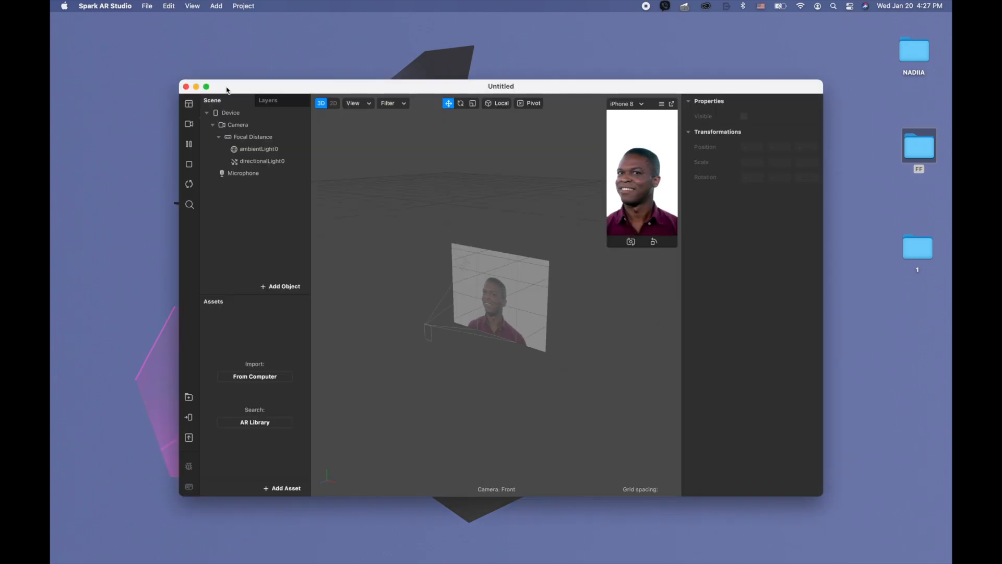
left_click(205, 85)
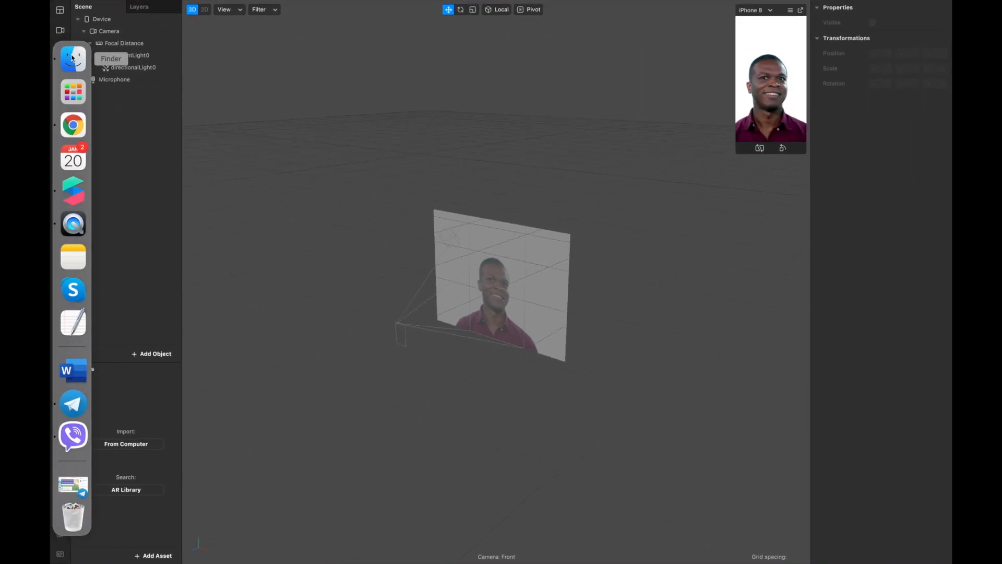
Switch the simulator preview to the video of the dark-haired woman and pause playback.
left_click(61, 50)
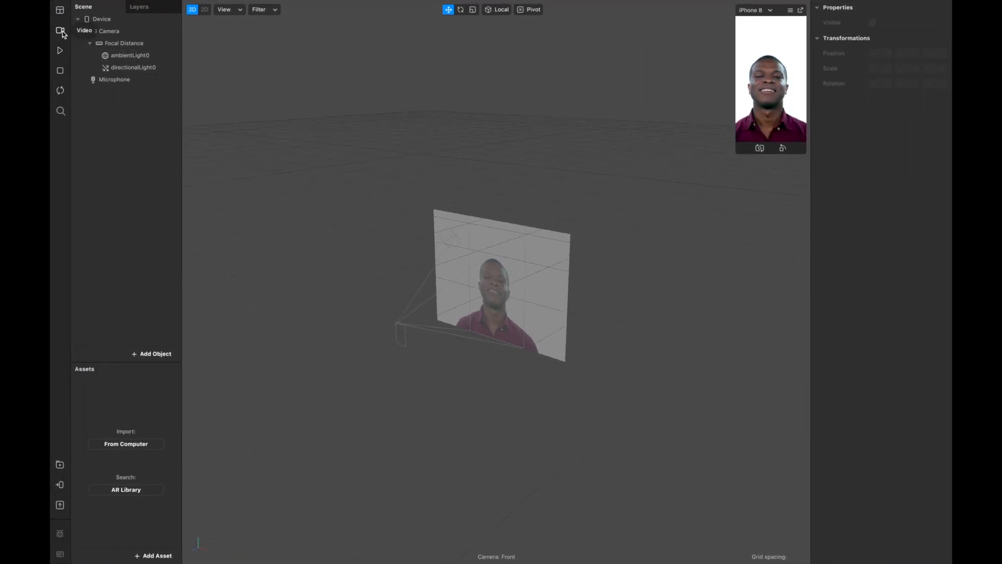
left_click(60, 30)
left_click(146, 226)
left_click(60, 51)
left_click(61, 52)
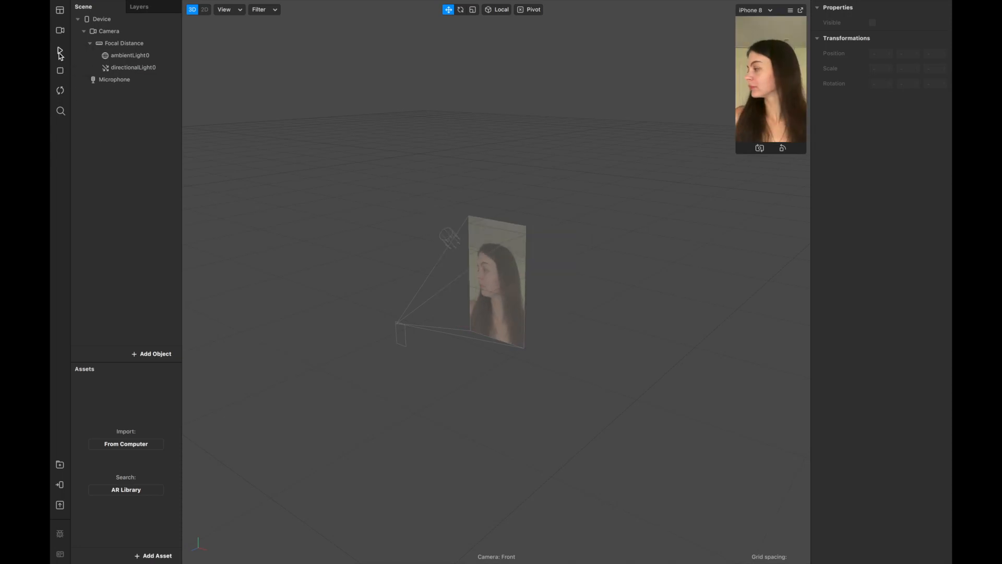
Add a Rectangle object to the scene and rename it 1.
left_click(158, 359)
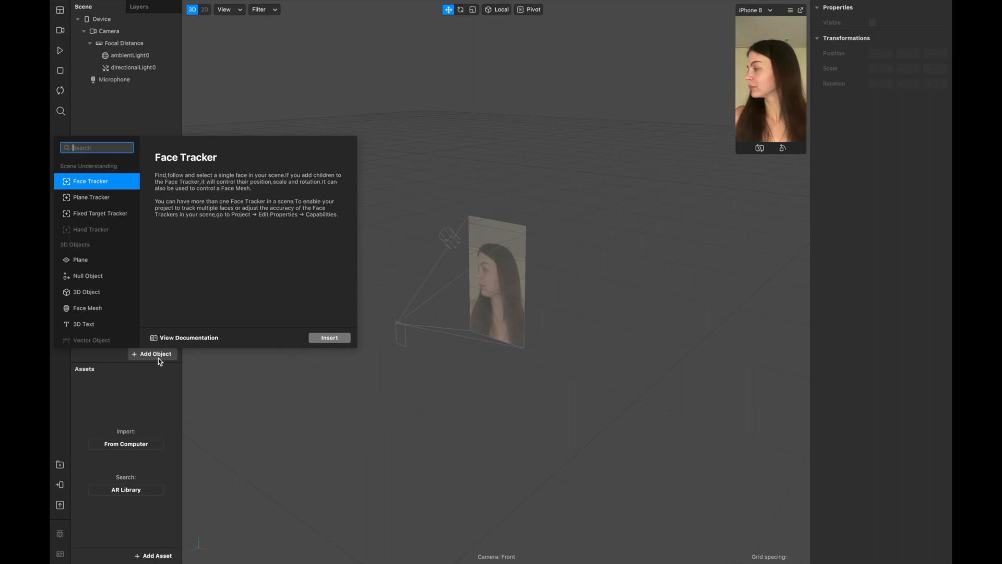
type("re")
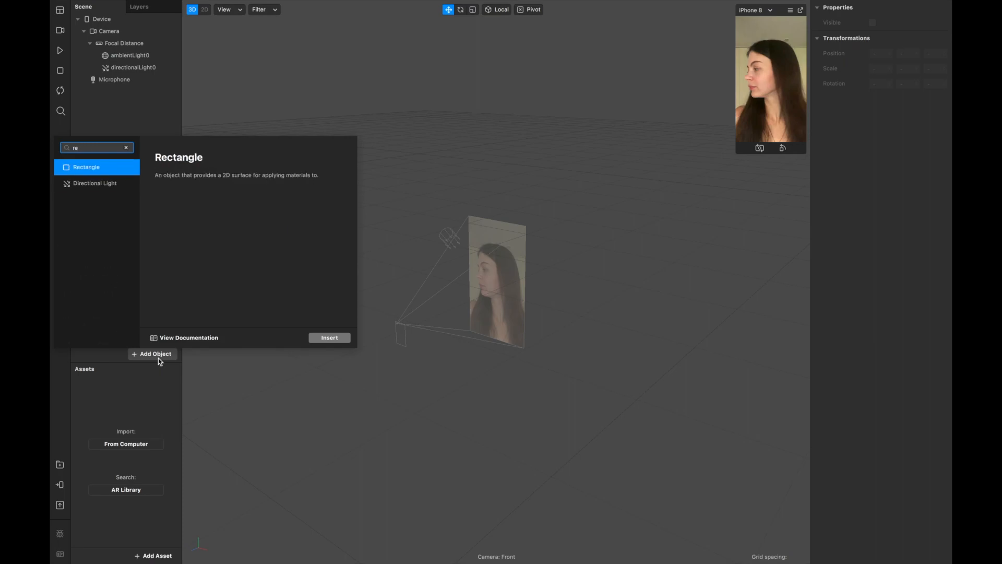
left_click(87, 169)
double_click(88, 168)
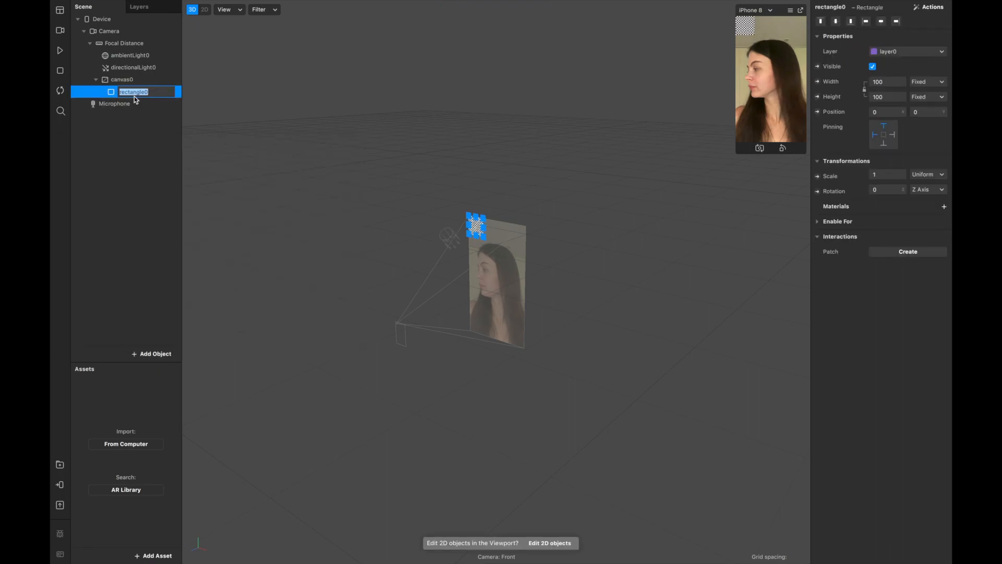
type("1")
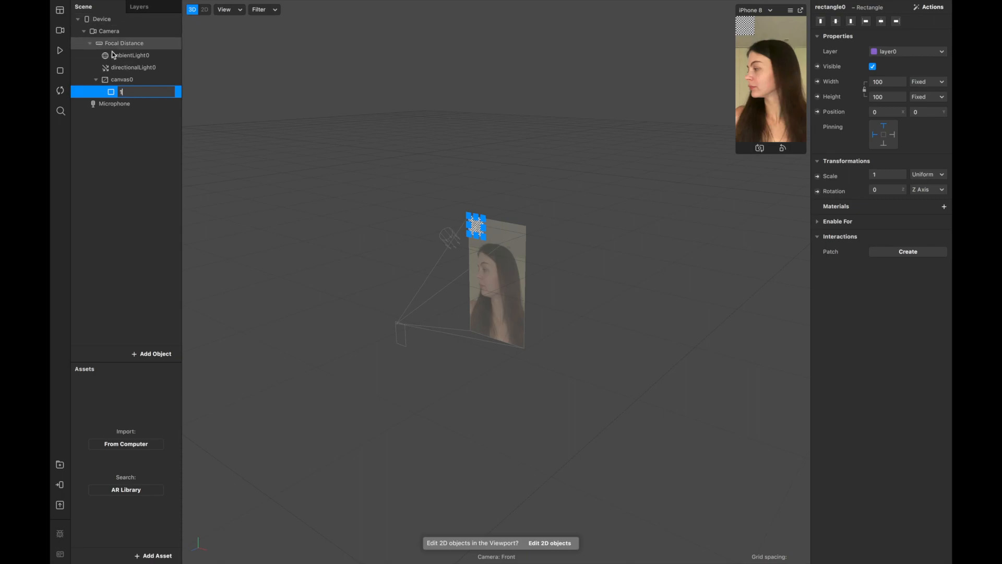
left_click(130, 153)
Duplicate rectangle 1 three times so the canvas holds rectangles 1 to 4.
left_click(136, 94)
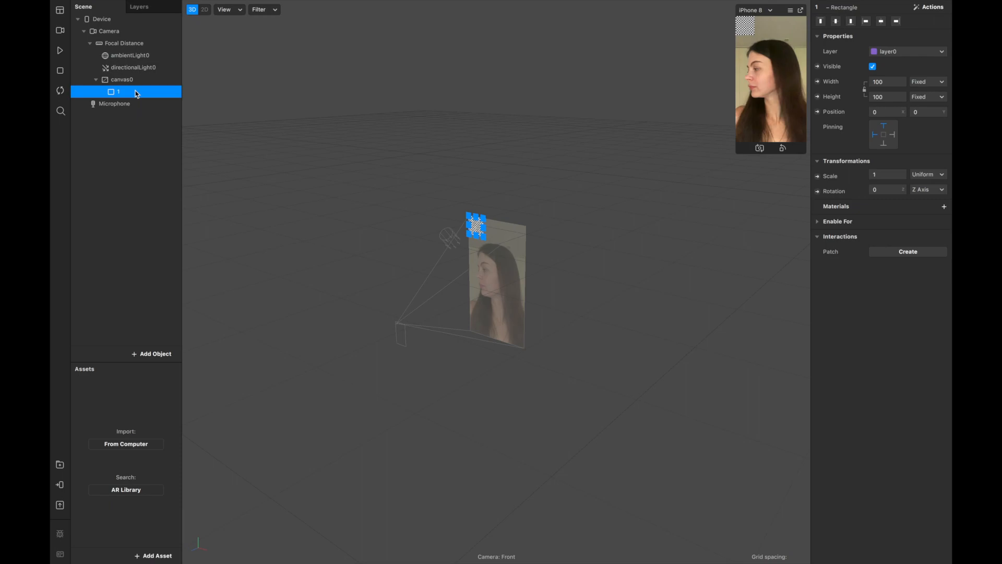
key("super+d")
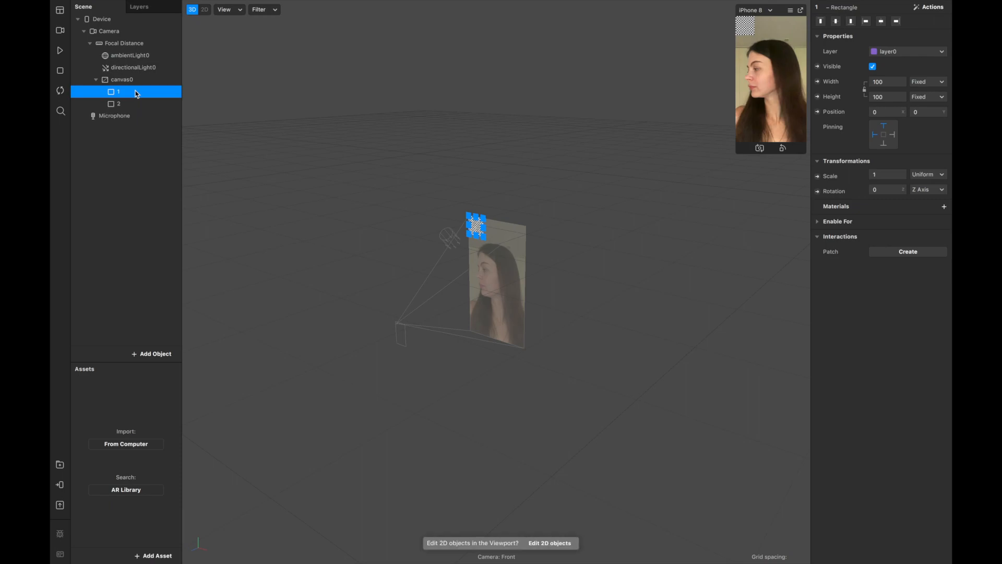
key("super+d")
key("super+d")
Create a new material for rectangle 1 and rename that material 1.
left_click(945, 208)
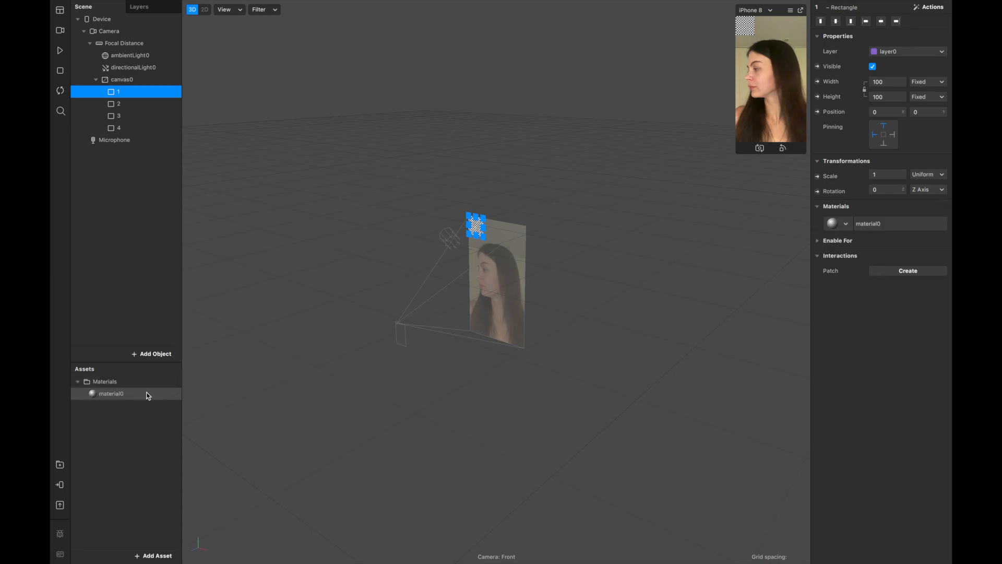
double_click(132, 396)
type("1")
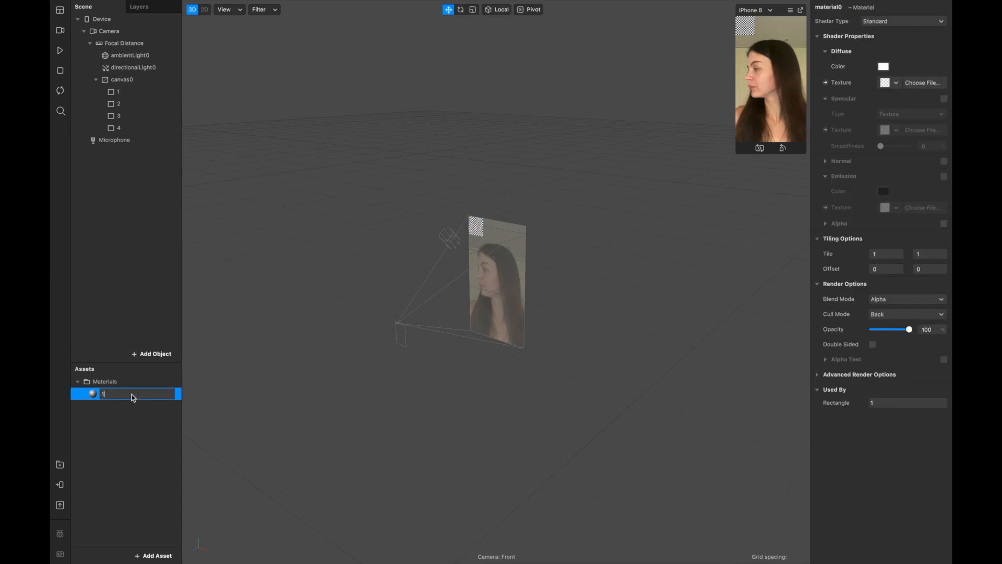
left_click(126, 450)
Set the shader type of material 1 to Flat.
left_click(116, 396)
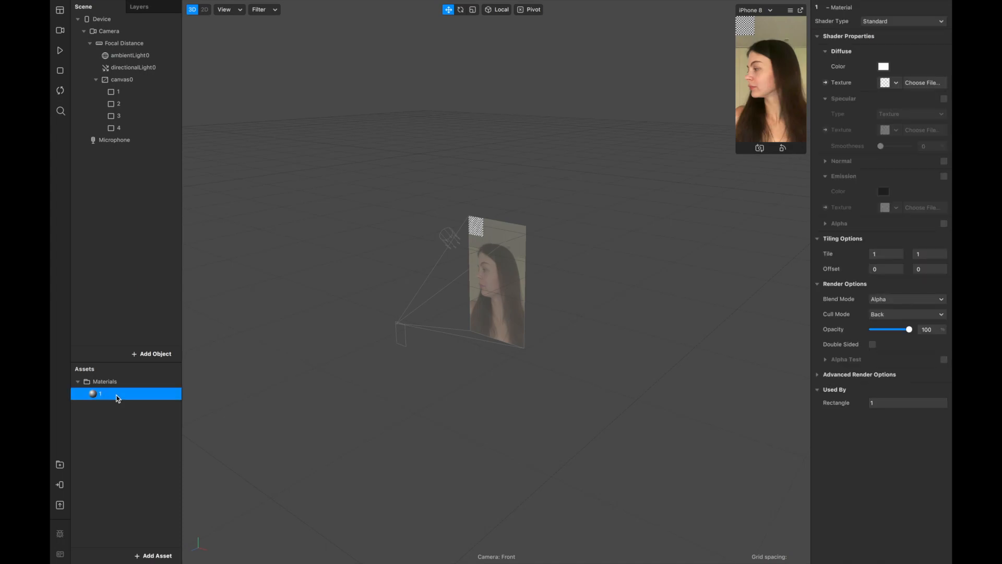
left_click(909, 21)
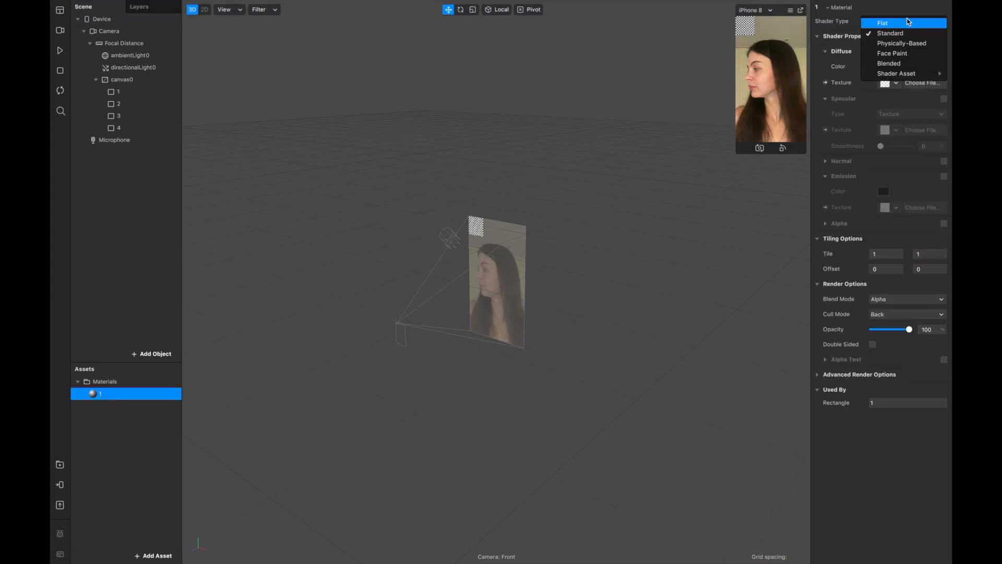
left_click(909, 24)
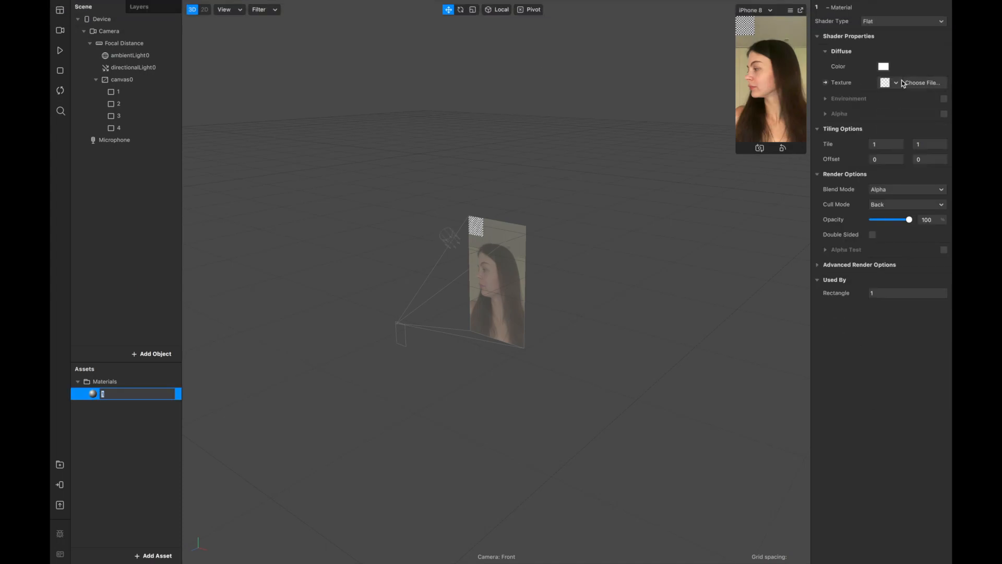
Extract the camera's texture and assign cameraTexture0 as the diffuse texture of material 1.
left_click(130, 32)
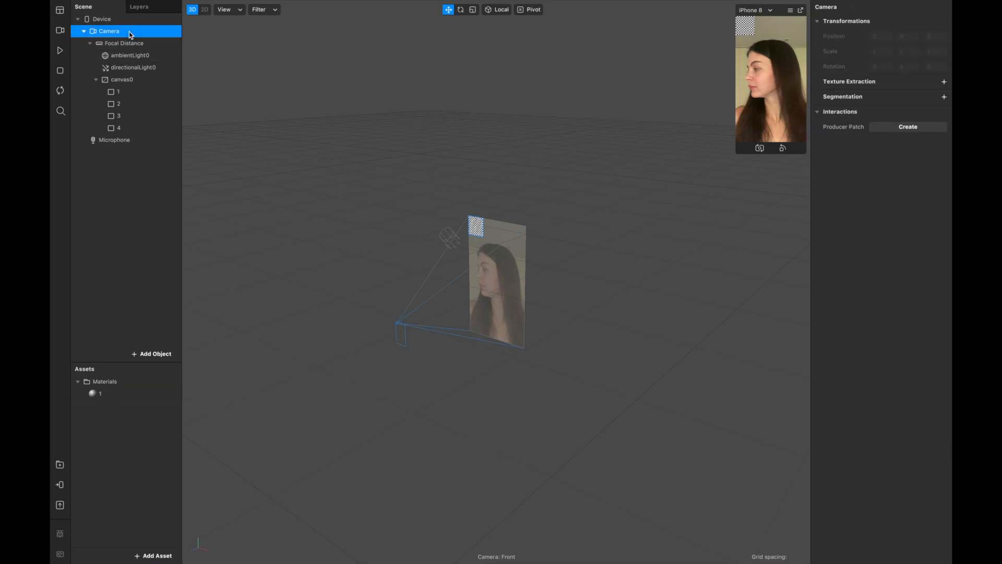
left_click(944, 81)
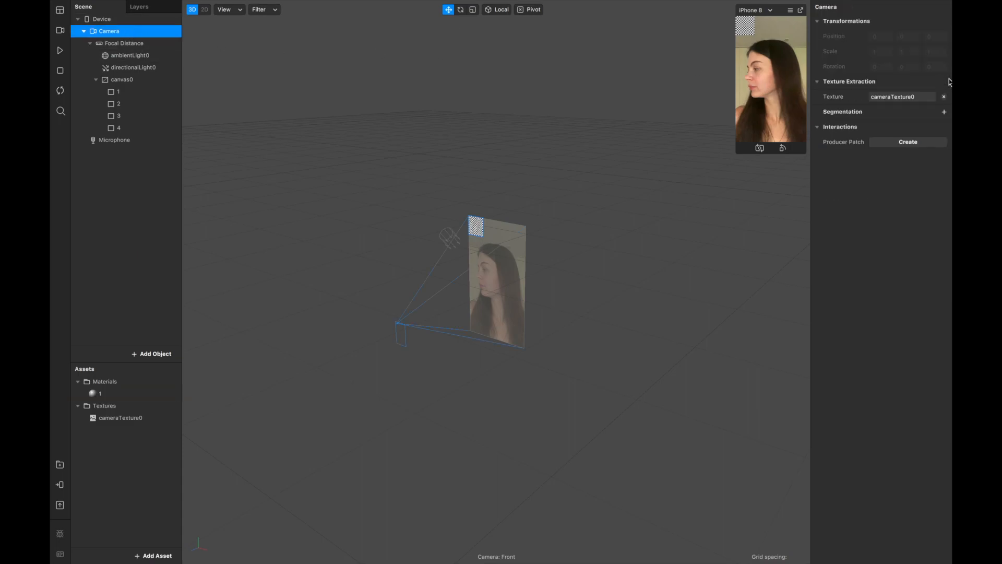
left_click(142, 92)
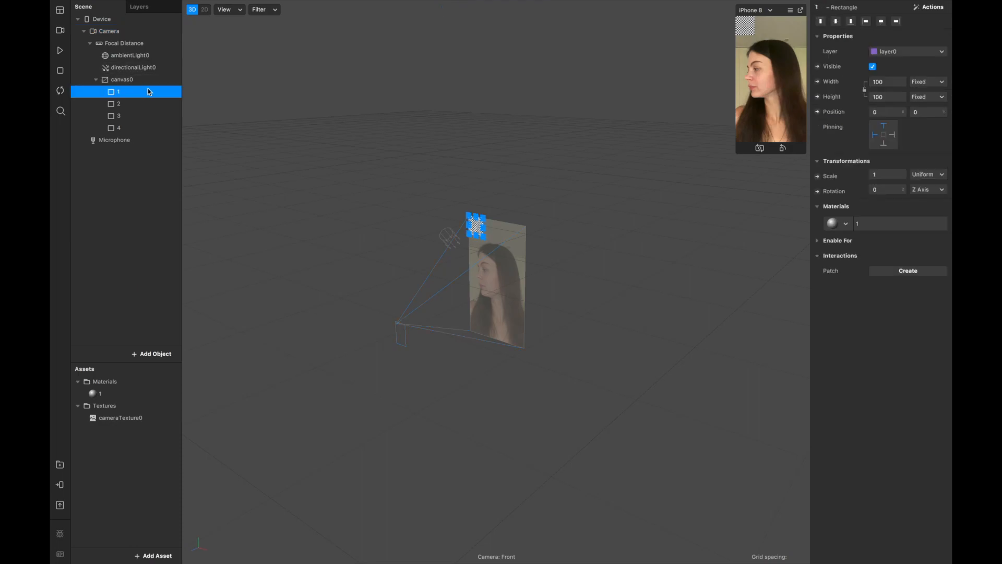
double_click(122, 397)
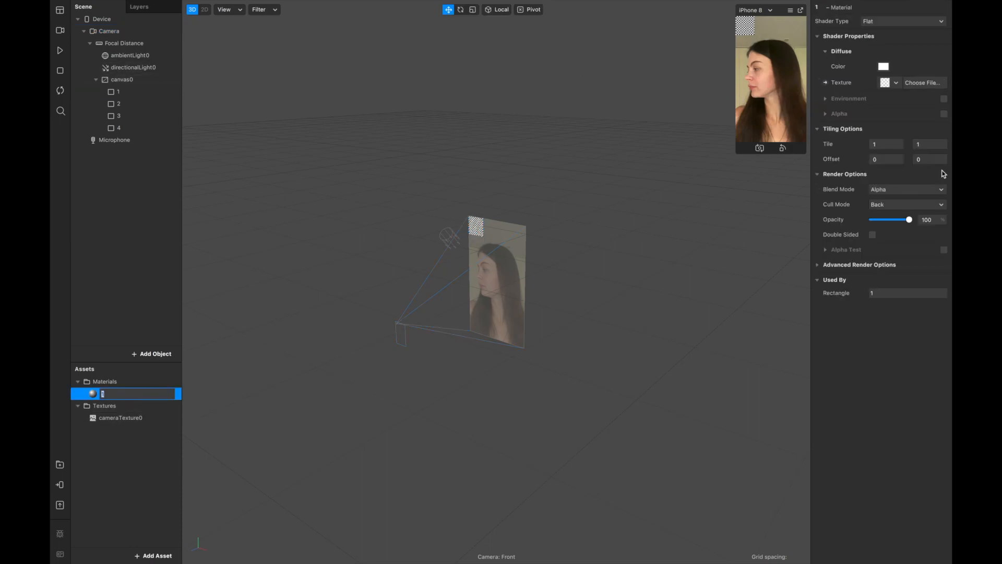
left_click(895, 83)
left_click(885, 98)
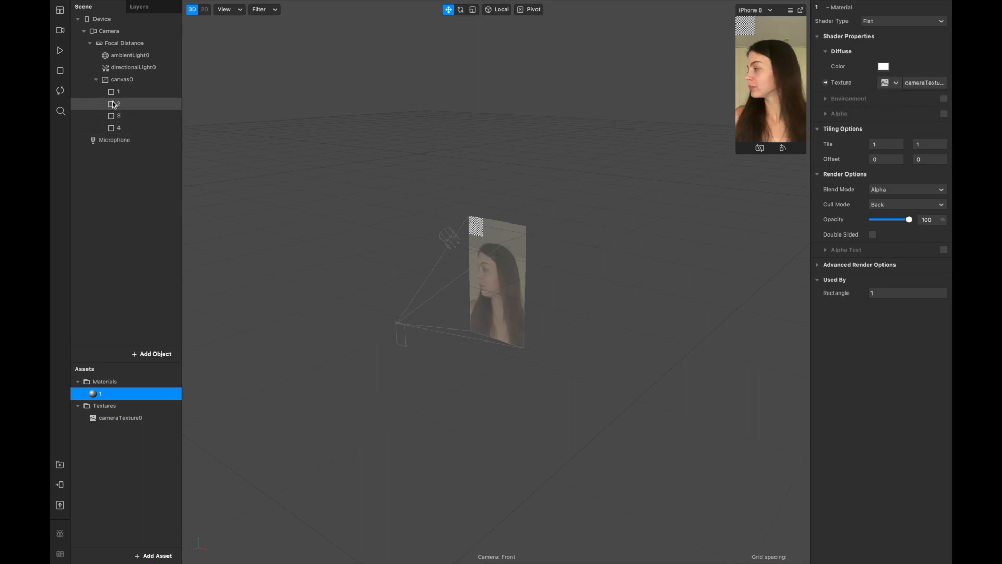
Duplicate material 1 three times to get materials 2, 3 and 4.
double_click(115, 392)
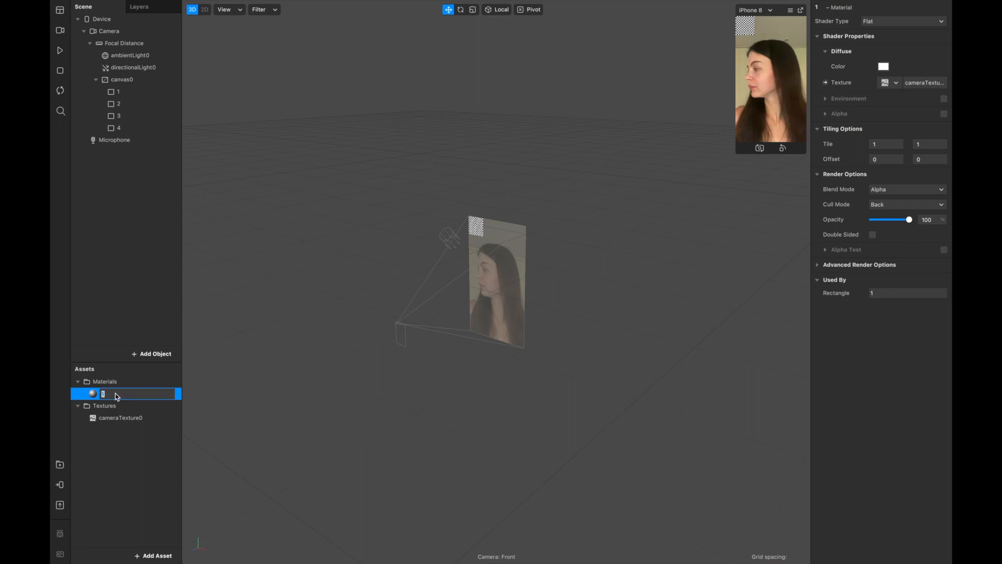
left_click(116, 398)
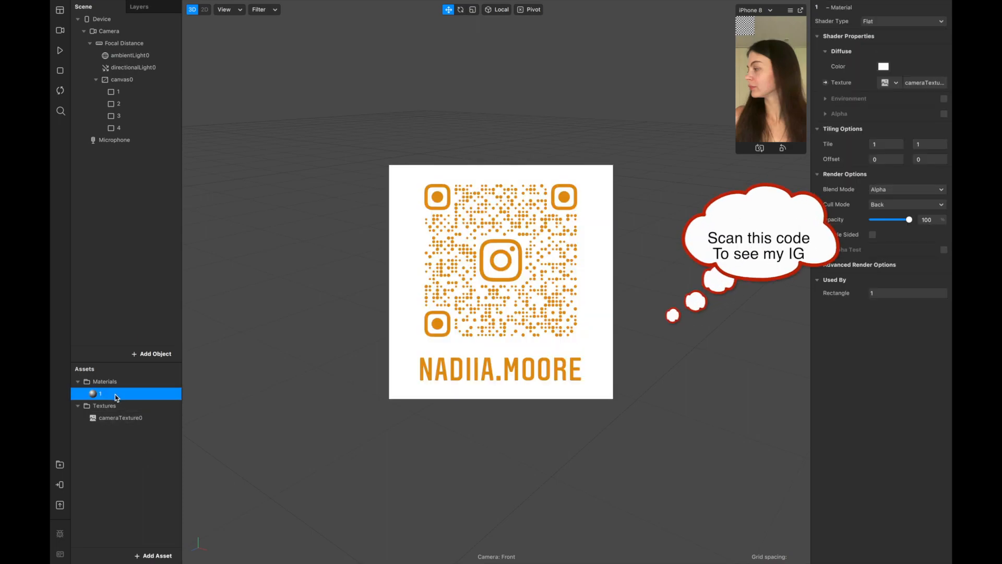
key("super+d")
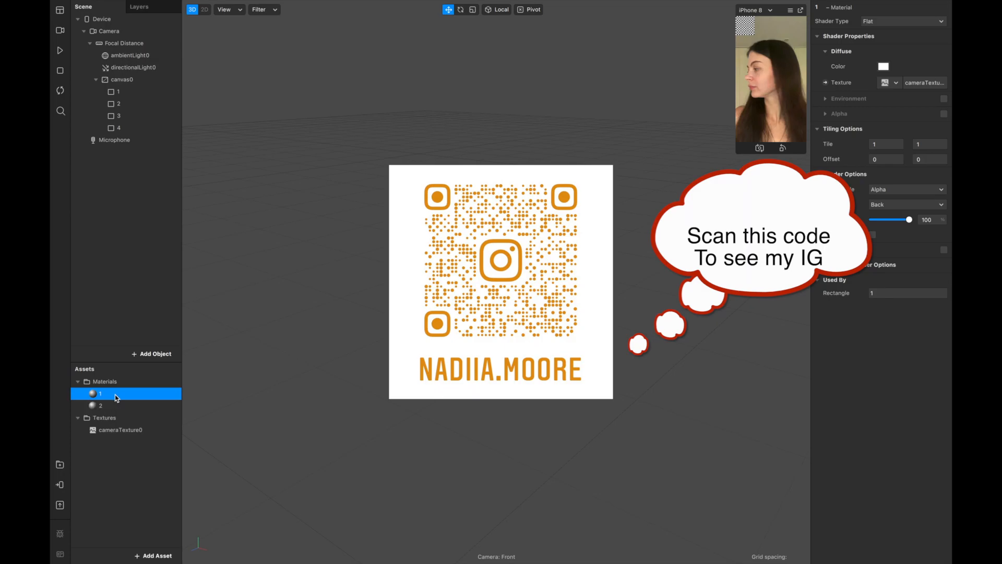
key("super+d")
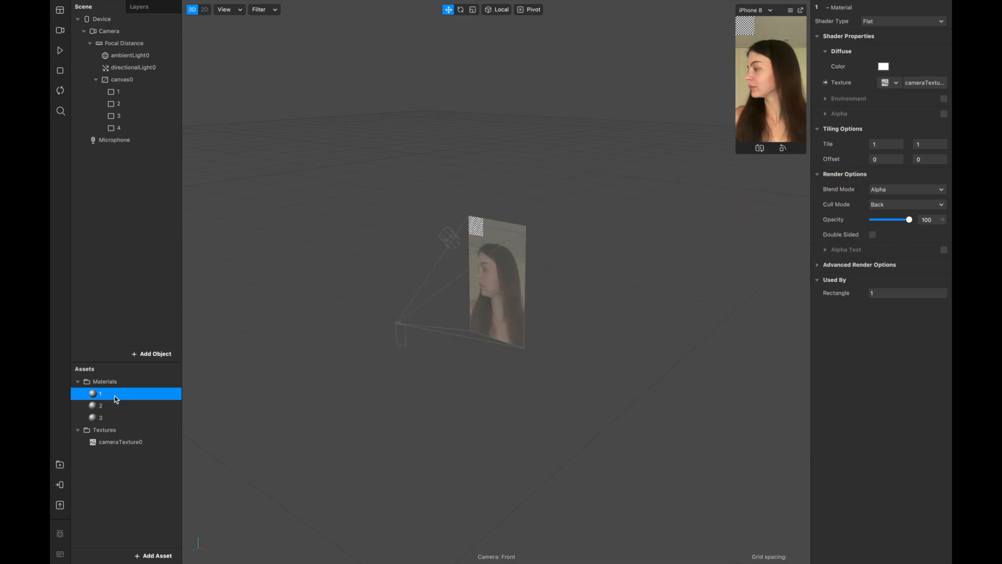
key("super+d")
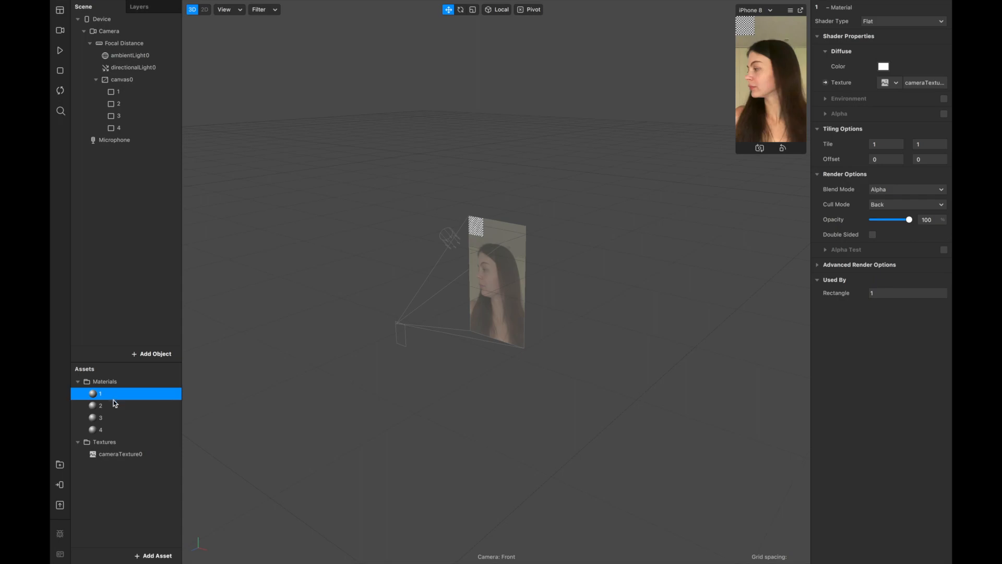
Assign material 2 to rectangle 2, material 3 to rectangle 3 and material 4 to rectangle 4.
left_click(142, 109)
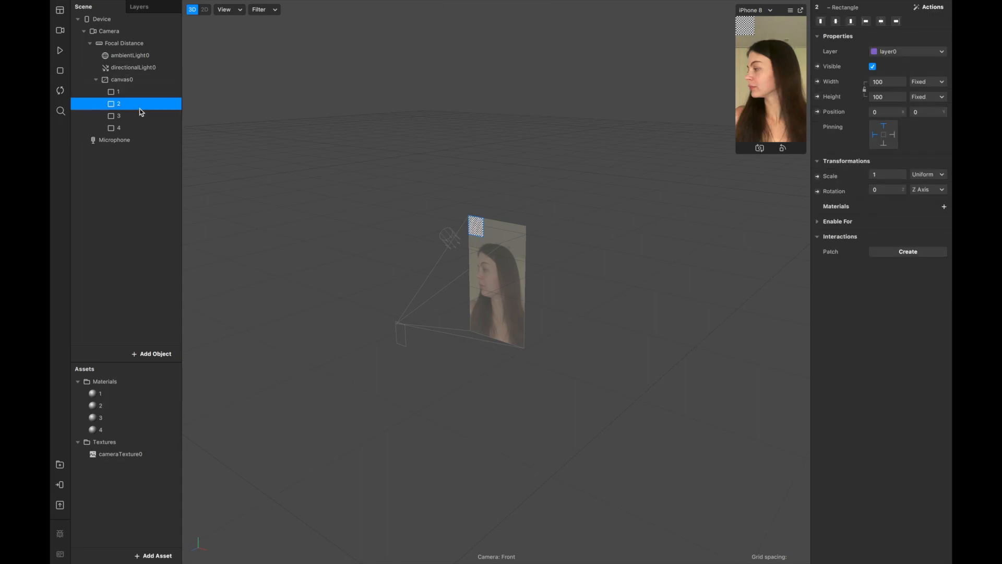
left_click(943, 206)
left_click(924, 236)
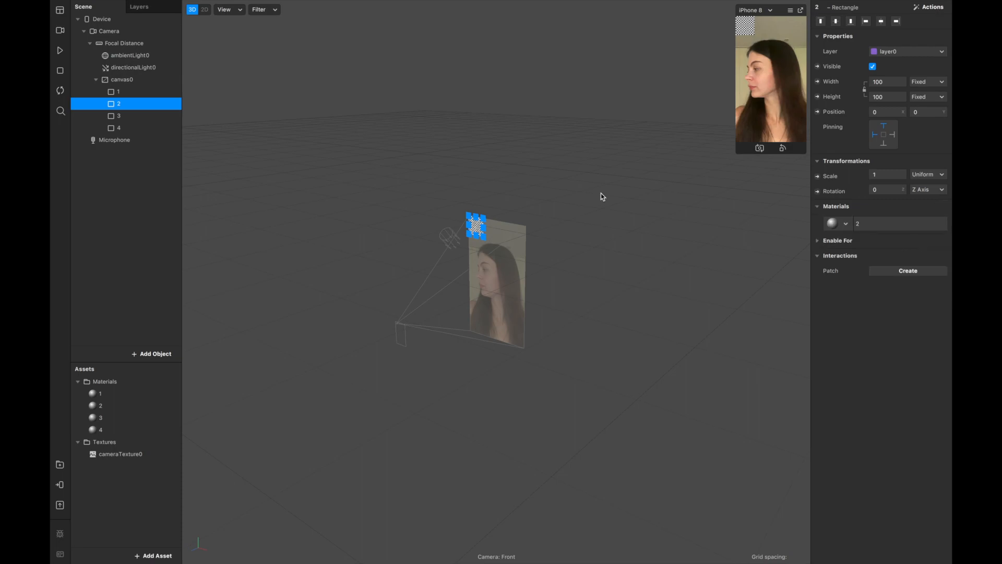
left_click(168, 121)
left_click(943, 206)
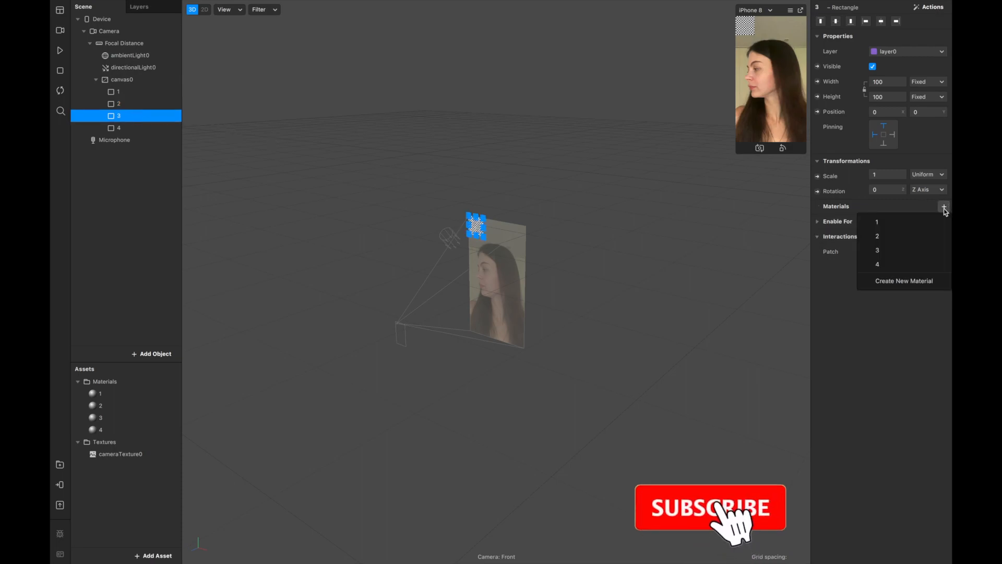
left_click(900, 248)
left_click(157, 128)
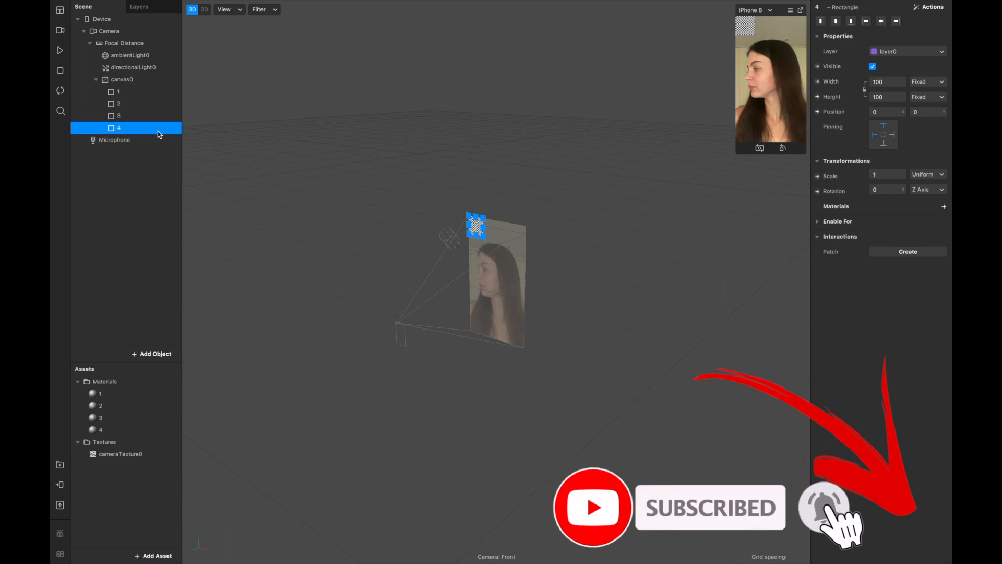
left_click(942, 207)
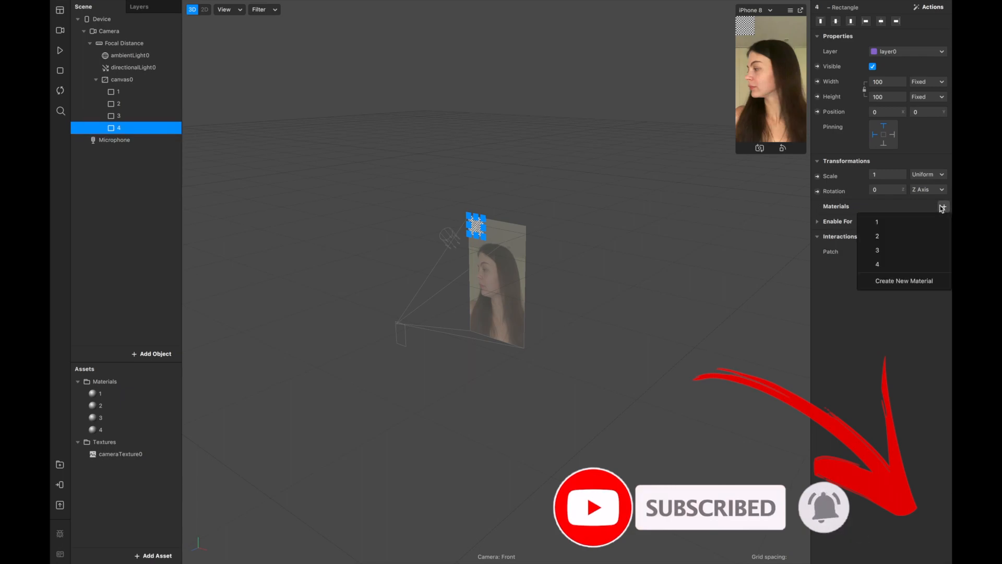
left_click(900, 259)
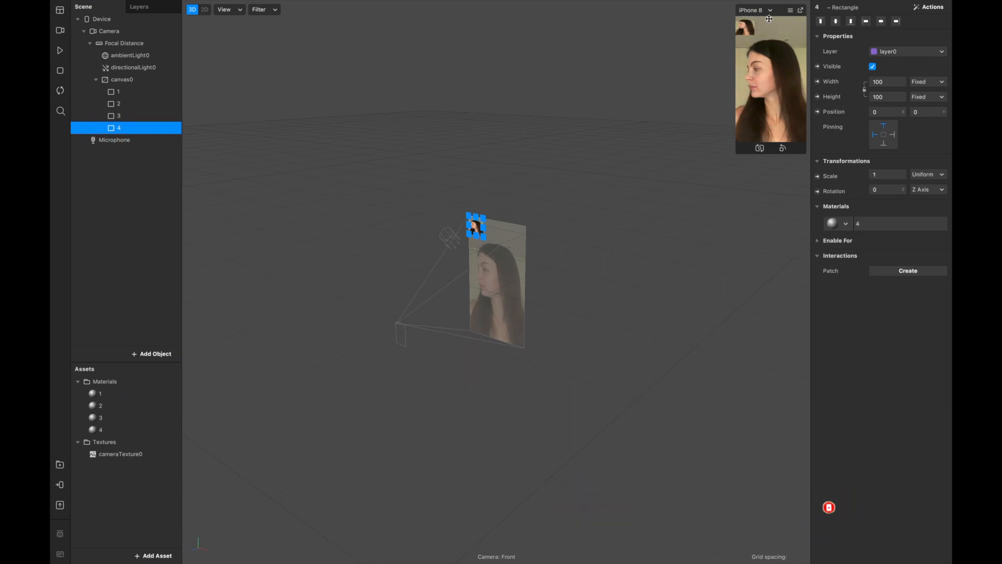
Show the Patch Editor and enlarge it to fill most of the viewport area.
left_click(59, 9)
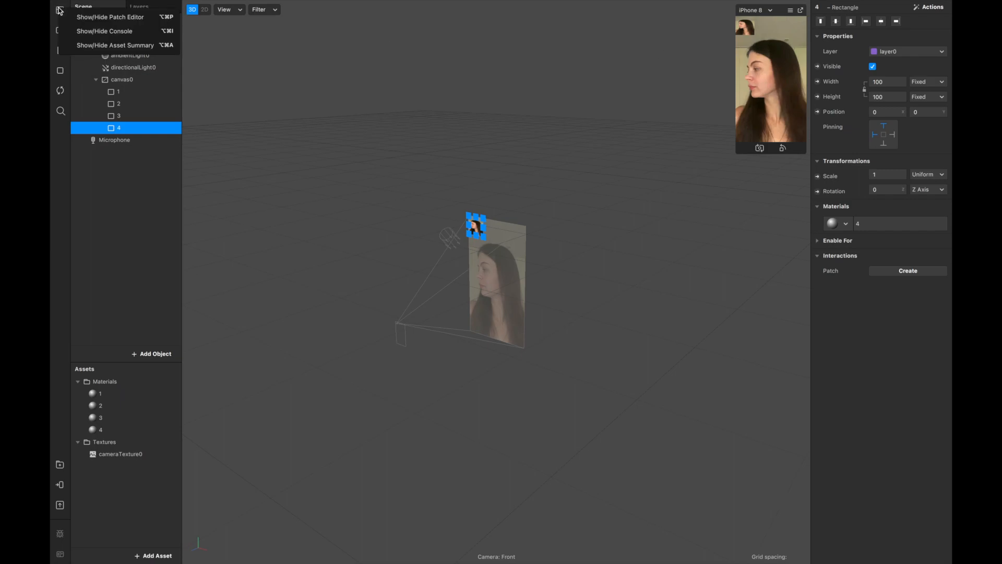
left_click(107, 17)
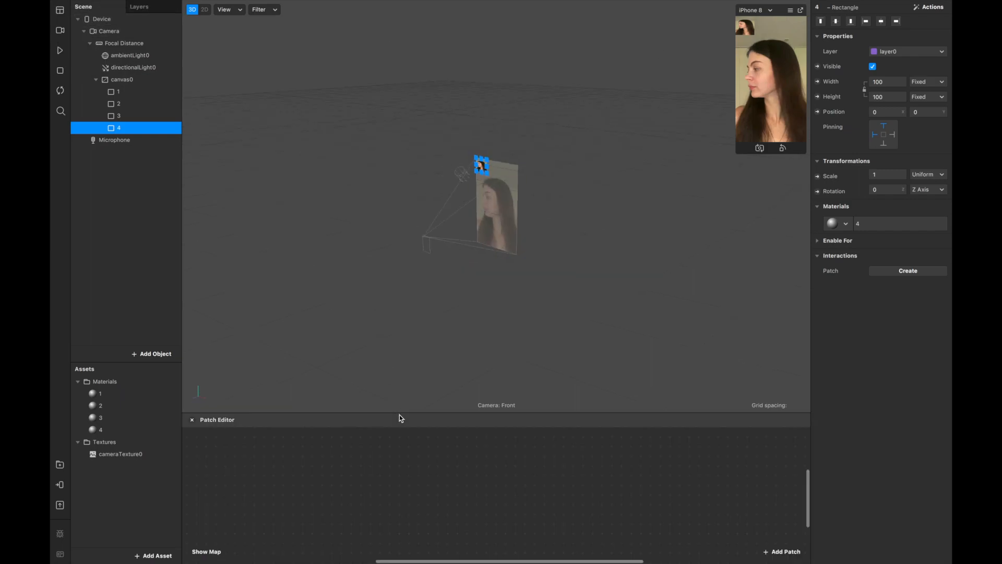
left_click_drag(407, 420, 418, 213)
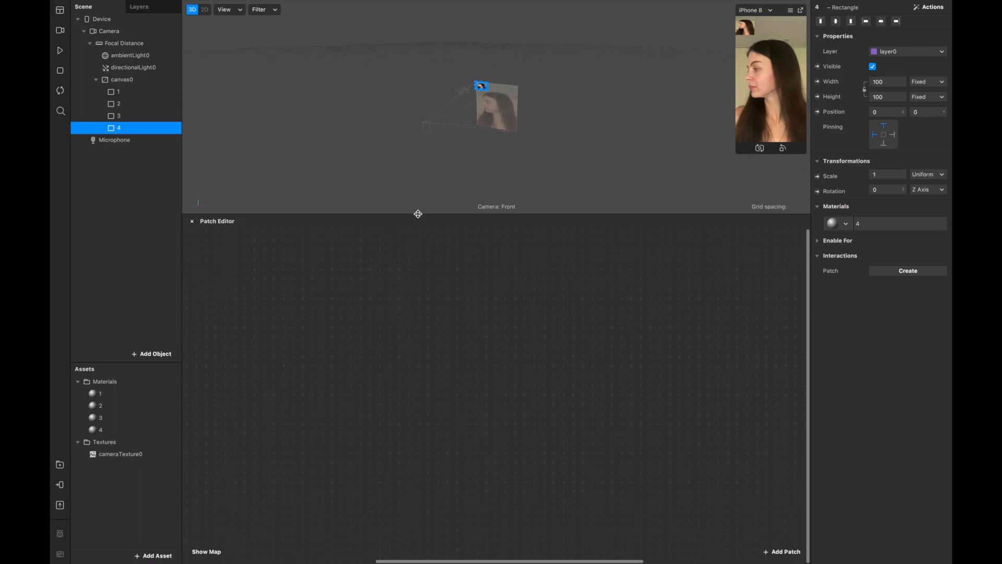
Create the default render pipeline for the Device and arrange its patches, with the purple Device patch below cameraTexture0.
left_click(137, 21)
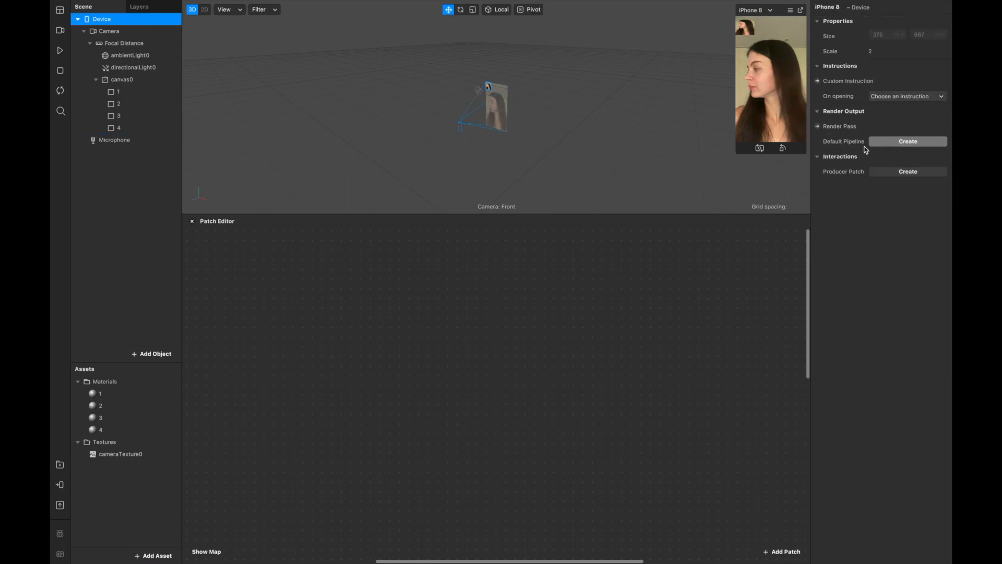
left_click(915, 143)
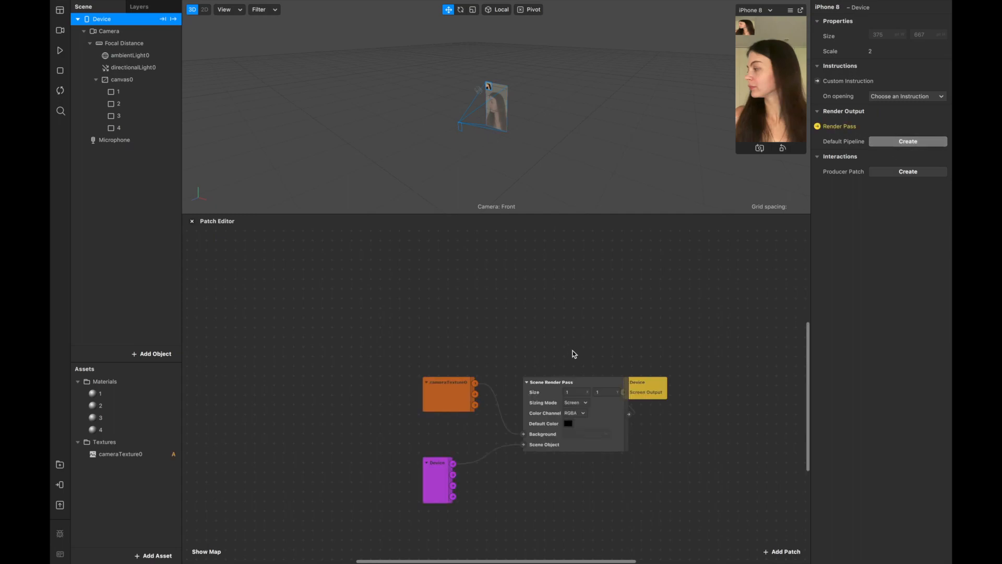
left_click_drag(569, 383, 510, 273)
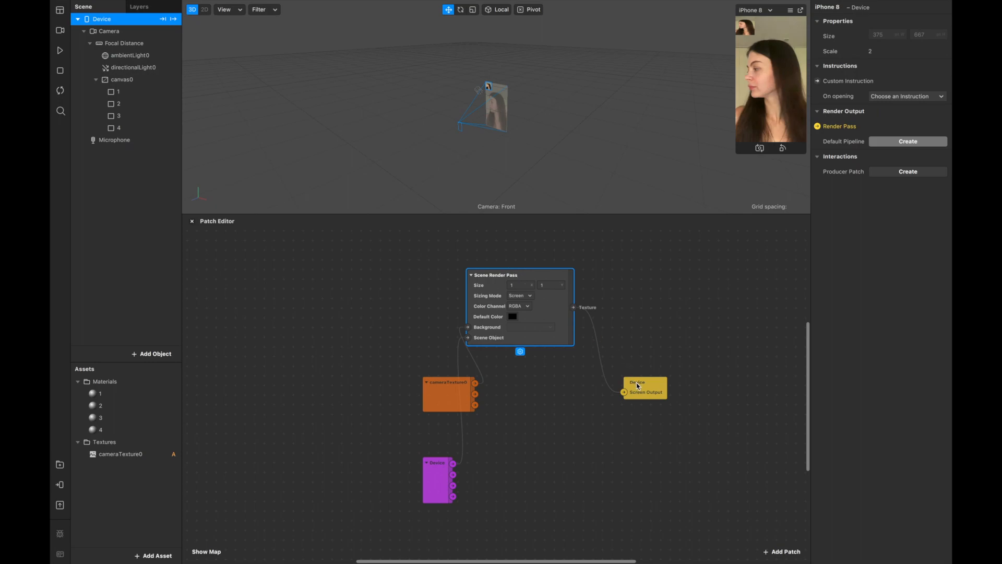
left_click_drag(637, 384, 636, 287)
left_click_drag(424, 377, 371, 270)
left_click_drag(448, 489, 396, 351)
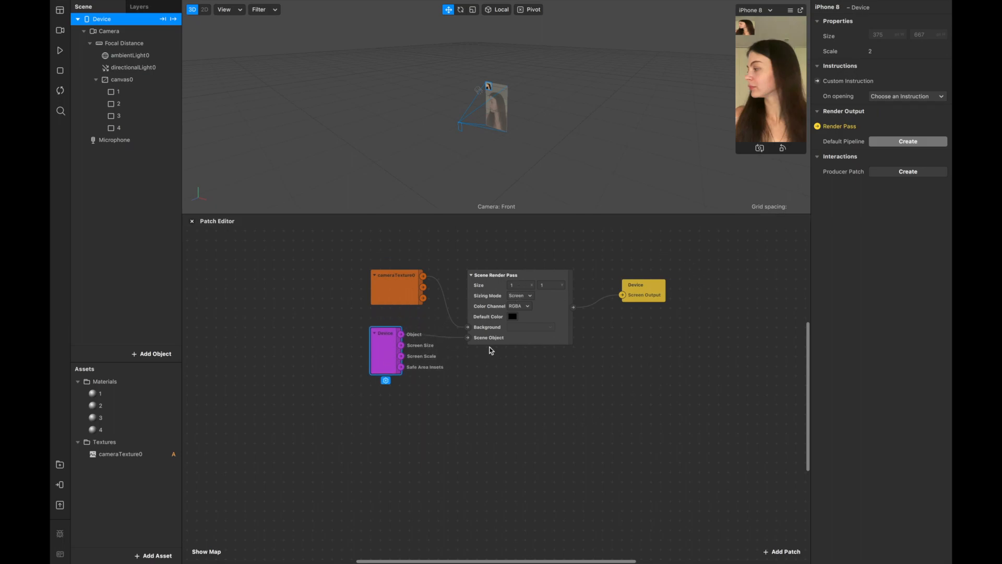
left_click_drag(381, 349, 369, 400)
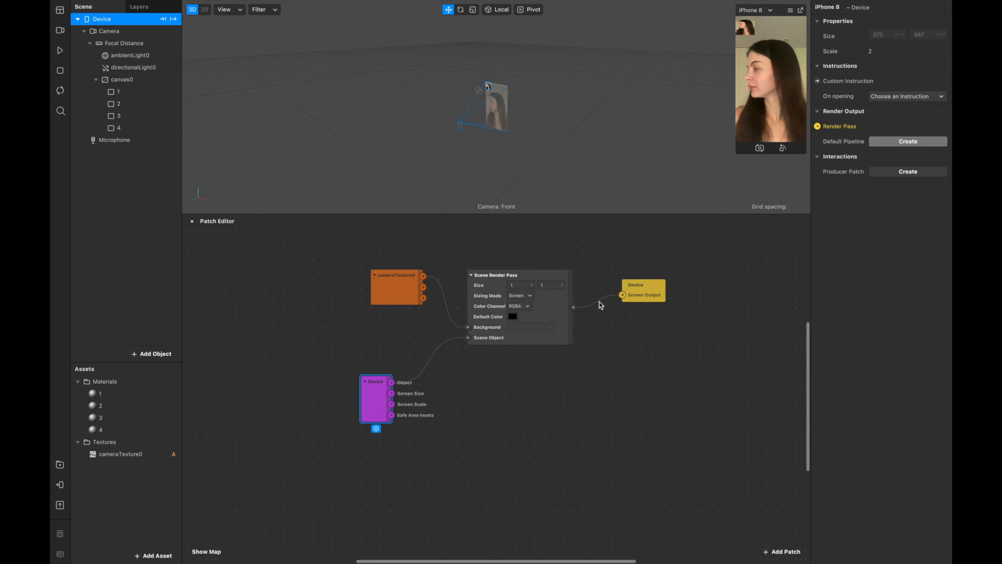
Add a Divide patch beside the purple Device patch.
left_click_drag(392, 397, 461, 400)
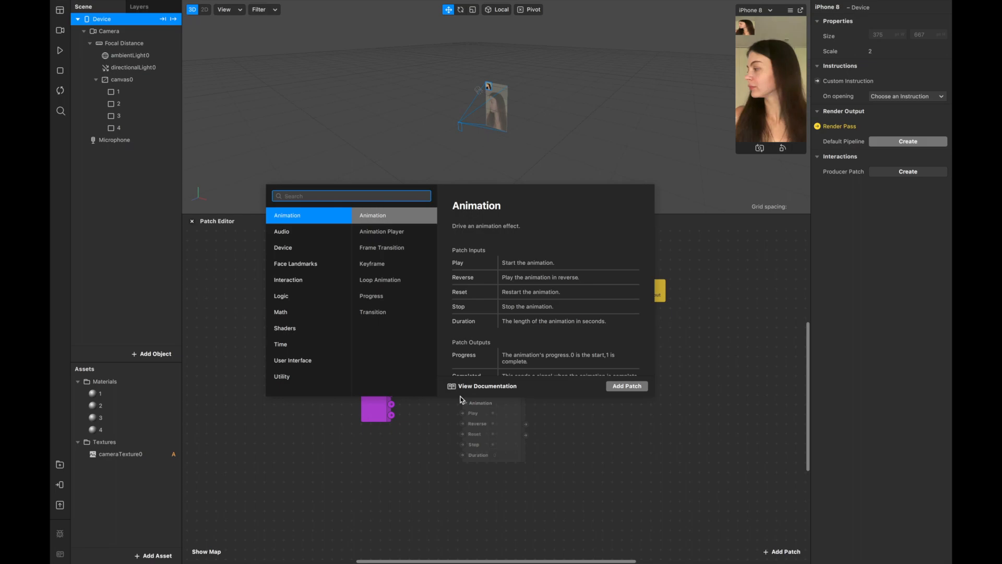
type("dived")
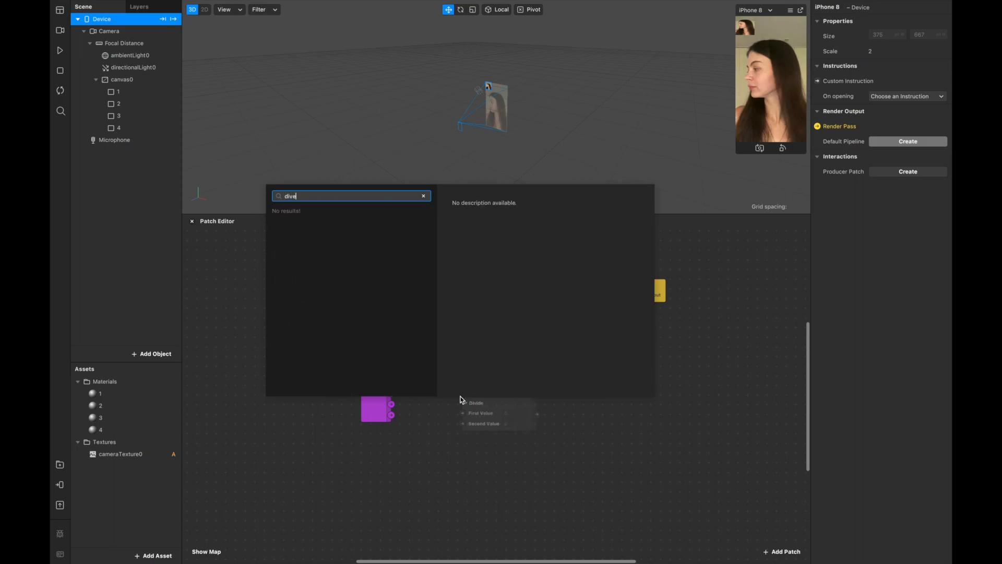
key("BackSpace")
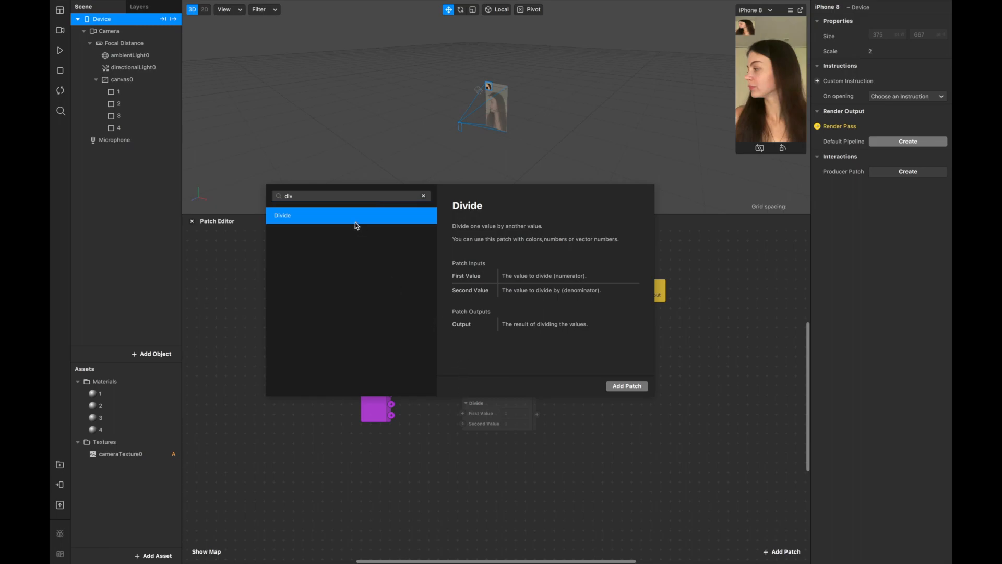
double_click(355, 221)
left_click(481, 396)
left_click_drag(481, 397, 471, 390)
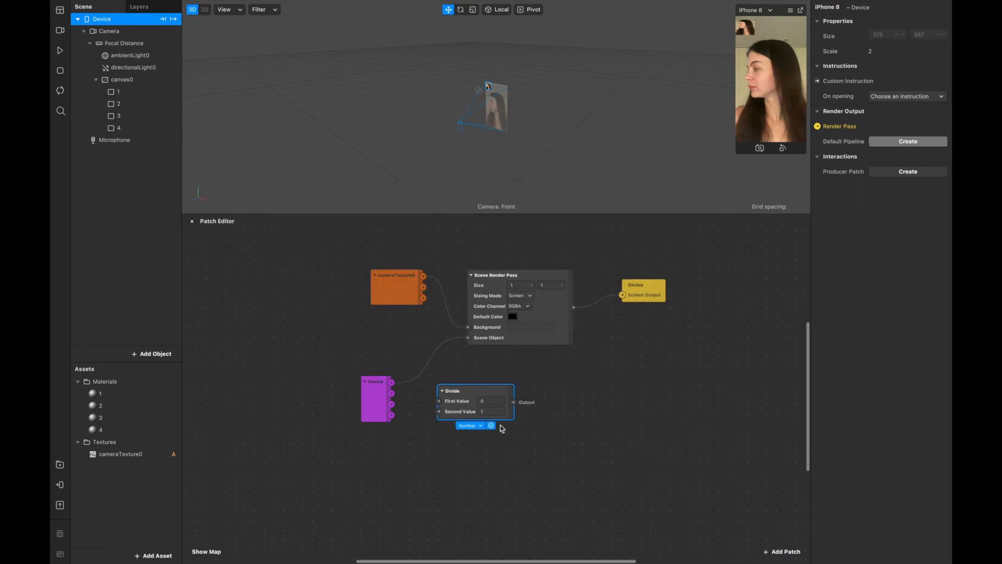
Connect the Device patch's Screen Size to the Divide patch's First Value and Screen Scale to its Second Value.
left_click(490, 411)
type("2")
key("Return")
left_click_drag(391, 393, 453, 396)
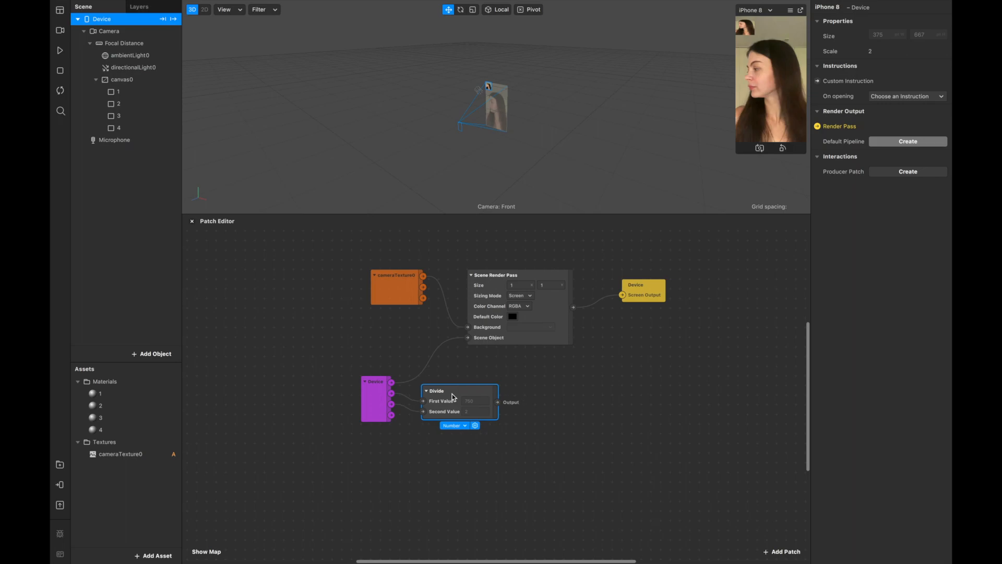
Add a second Divide patch after the first one.
double_click(547, 410)
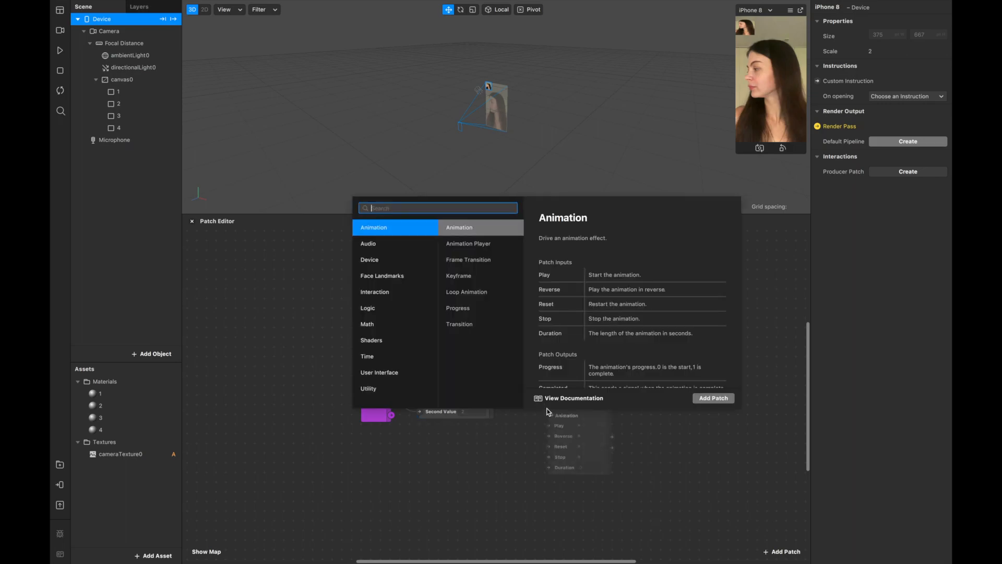
type("dic")
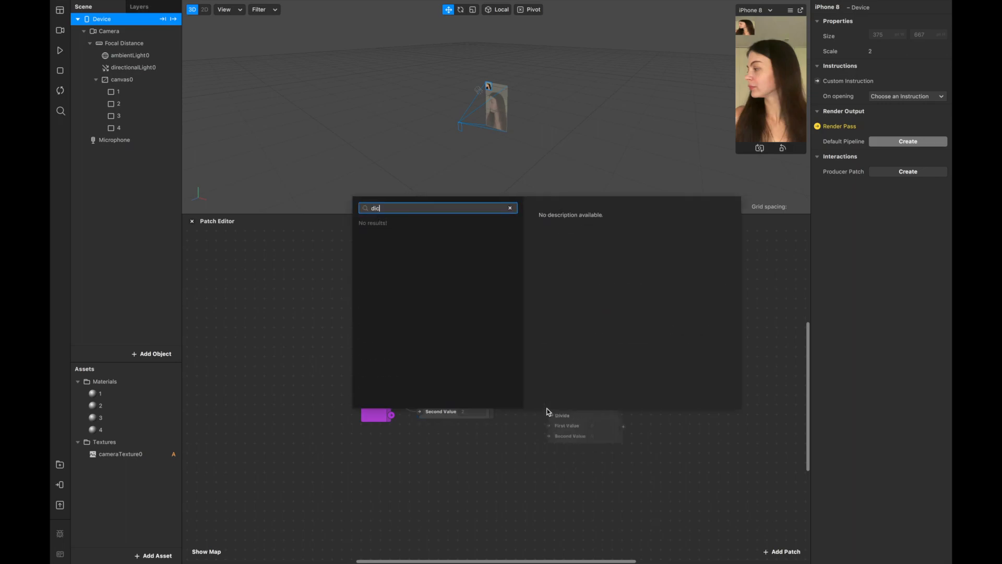
key("BackSpace")
type("v")
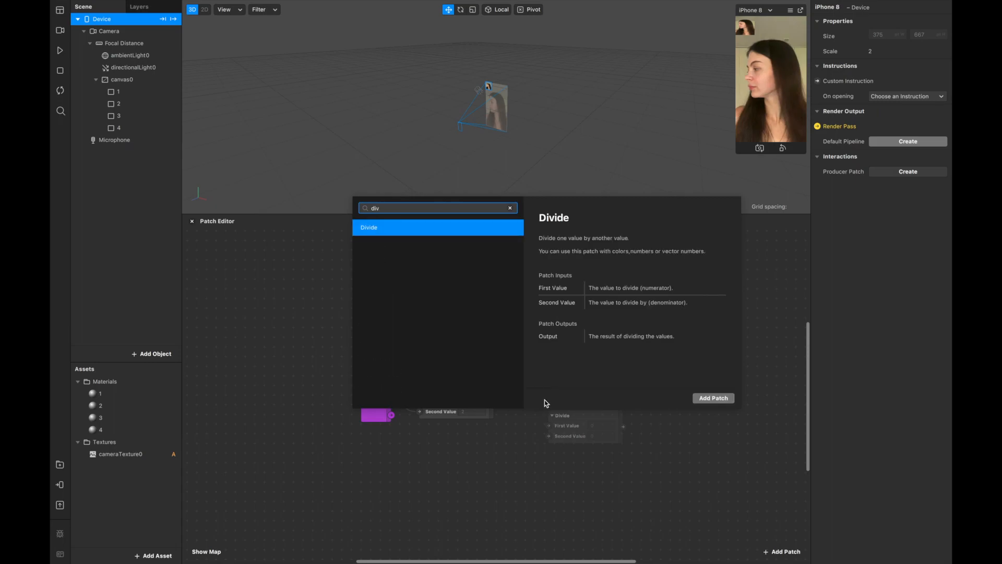
double_click(415, 228)
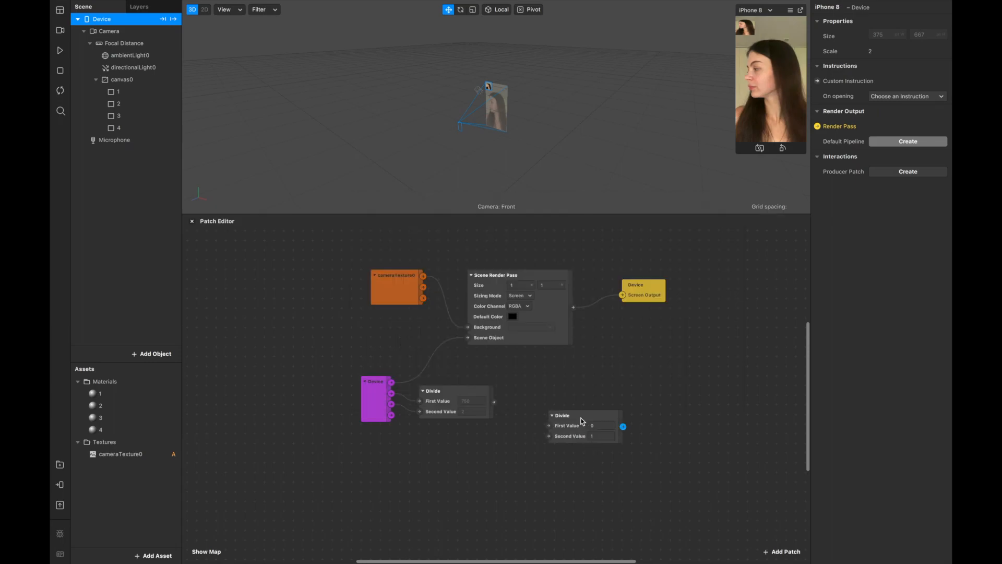
left_click_drag(583, 421, 540, 395)
Set the second Divide patch's Second Value to 2 and feed the first Divide's output into its First Value.
left_click(558, 411)
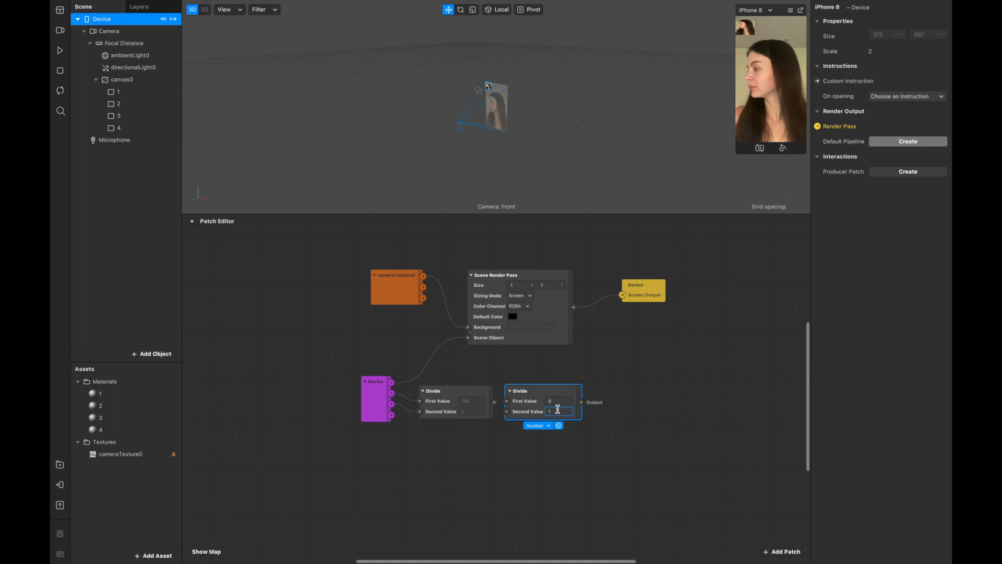
type("2")
left_click_drag(549, 393, 568, 393)
left_click_drag(494, 402, 525, 401)
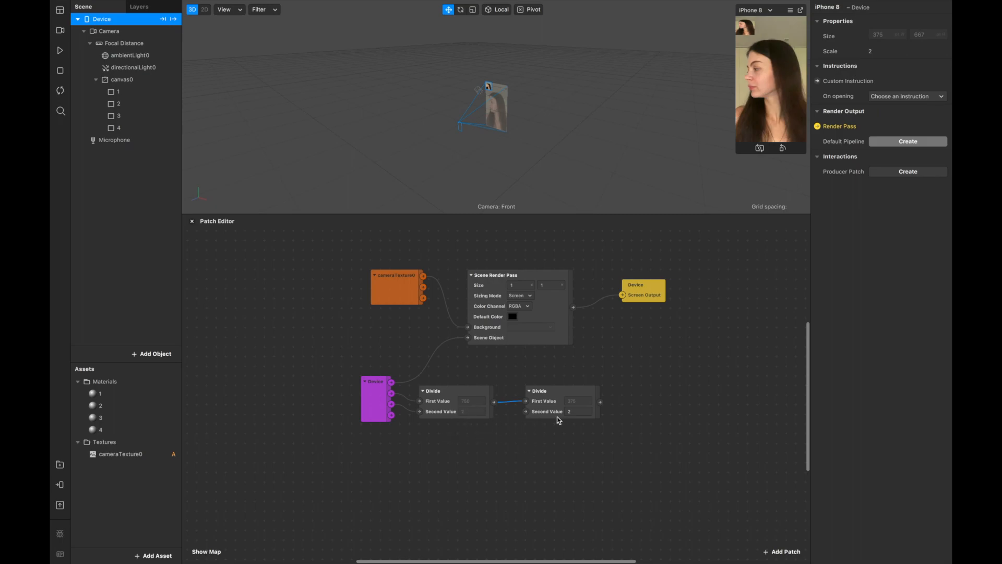
left_click_drag(566, 390, 555, 390)
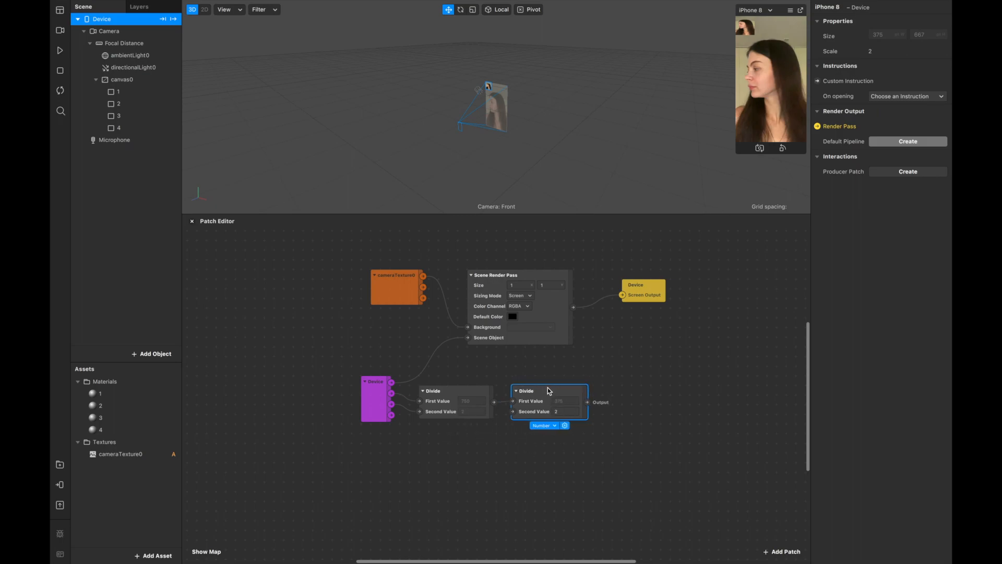
left_click(133, 94)
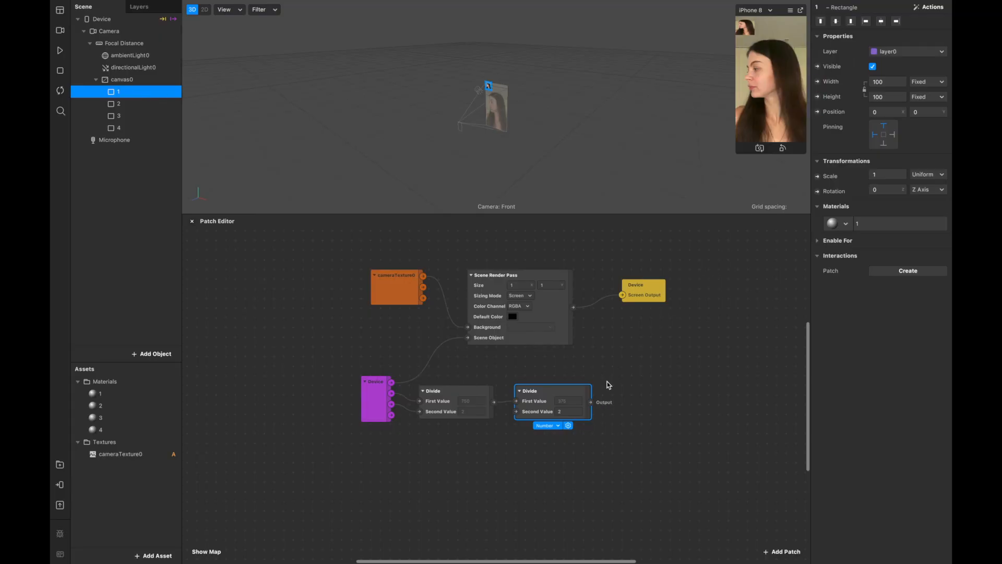
left_click(560, 409)
type("2")
Add an Unpack patch of type Vector 2 and connect the second Divide's output to its Value.
scroll(579, 344, "right", 5)
scroll(578, 345, "right", 1)
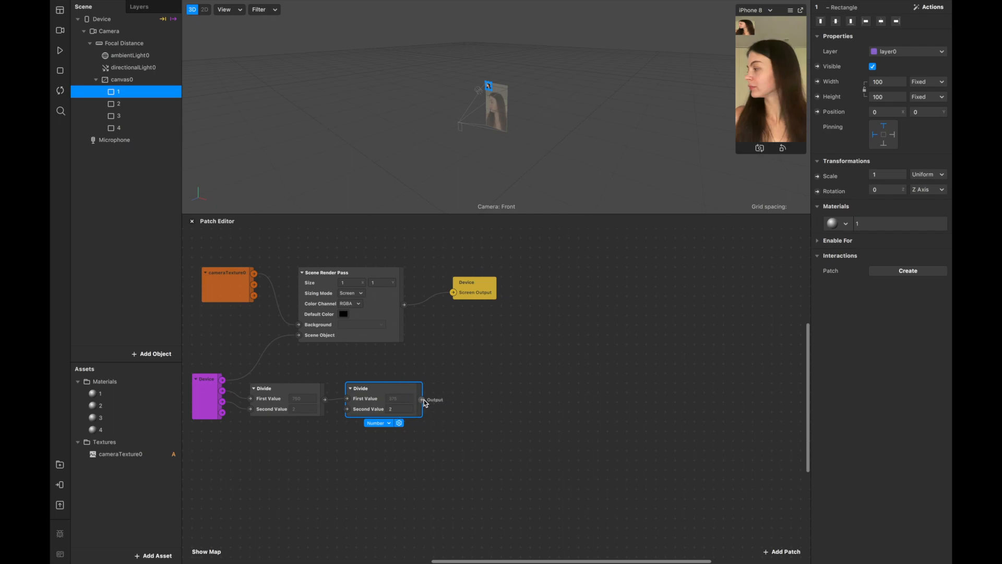
double_click(491, 392)
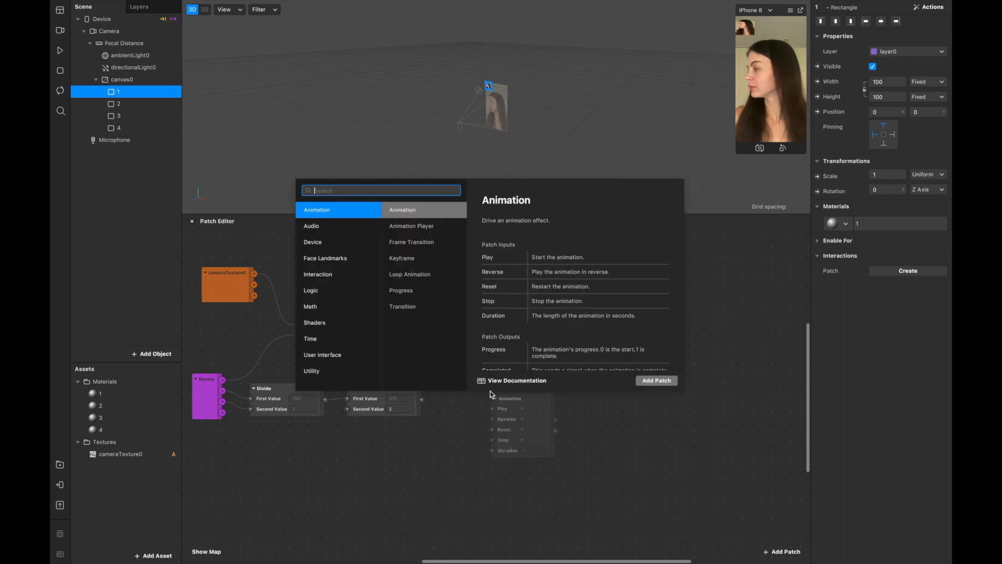
type("un")
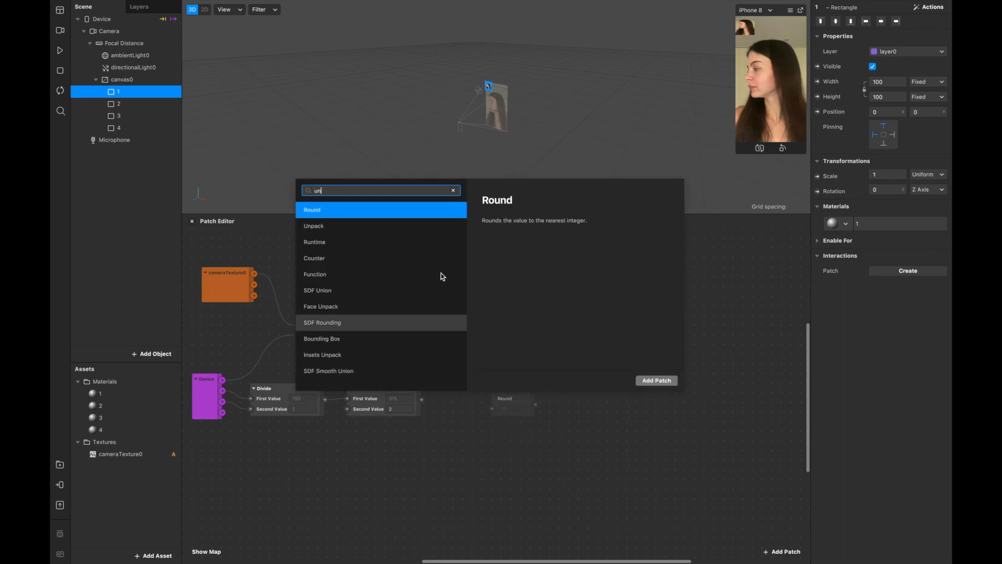
double_click(351, 226)
left_click_drag(540, 400, 481, 400)
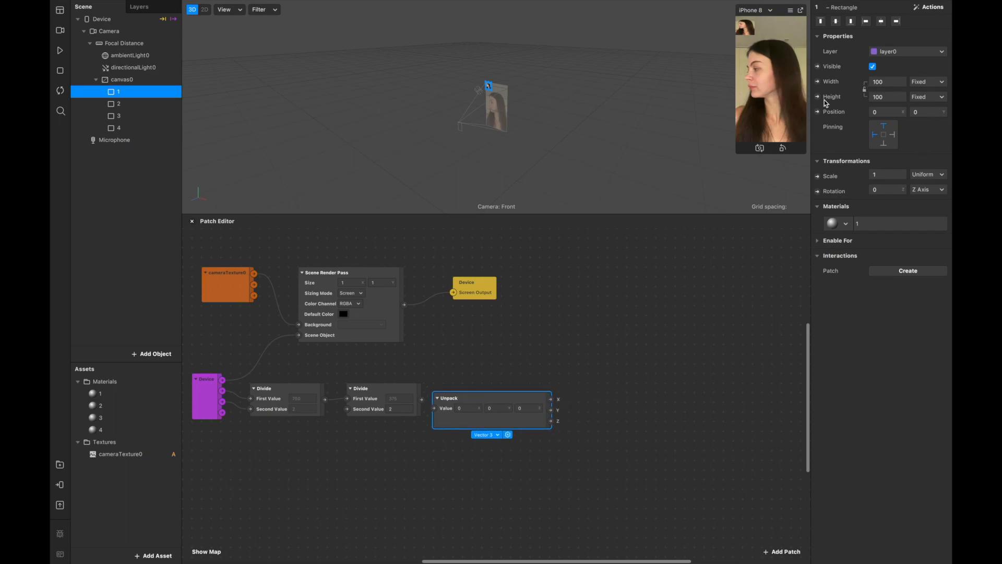
left_click(484, 435)
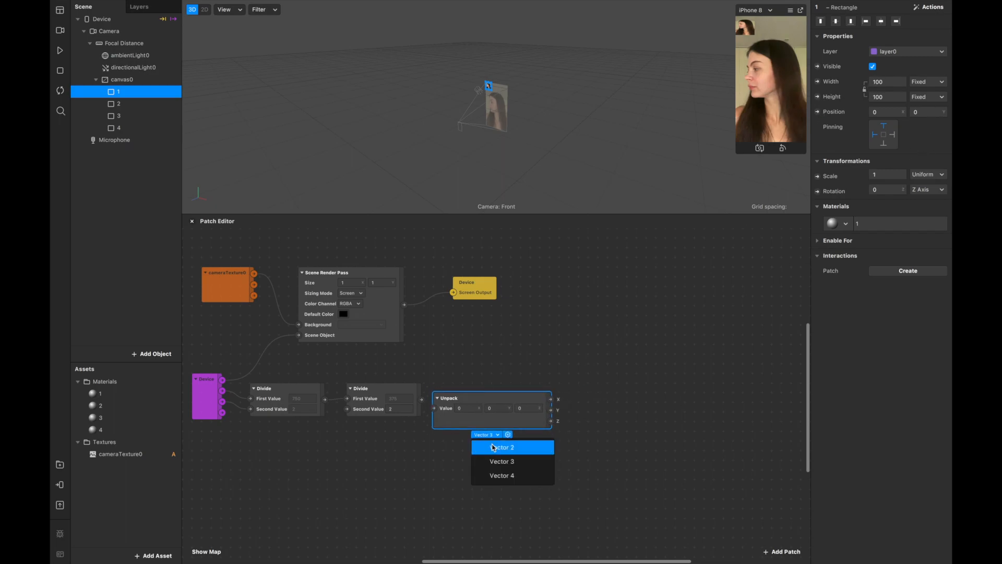
left_click(494, 449)
left_click_drag(477, 401, 498, 392)
left_click_drag(422, 400, 489, 392)
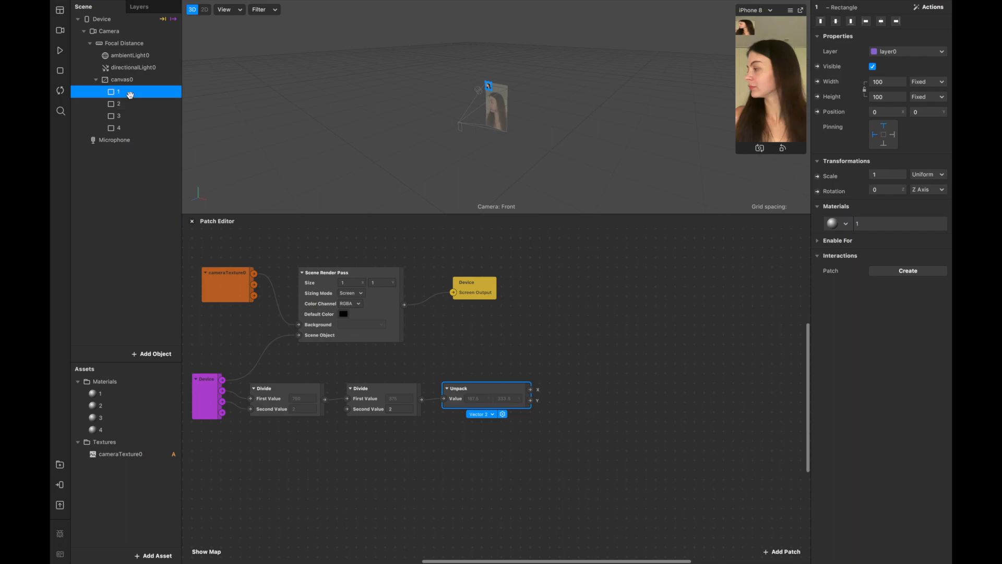
Create Width and Height patches for rectangle 1 and connect Unpack's X to Width and Y to Height.
left_click(818, 81)
left_click(818, 97)
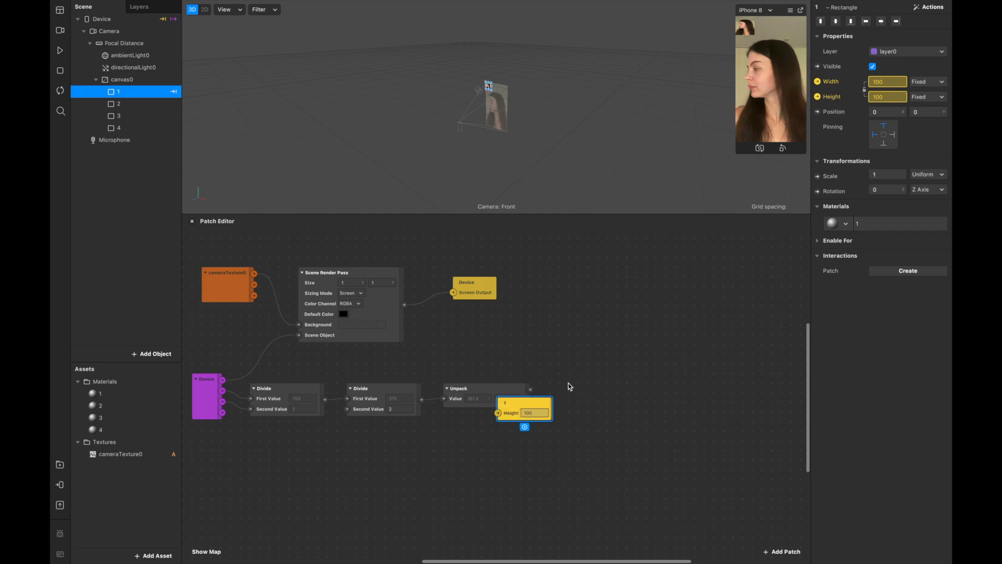
left_click_drag(520, 410, 586, 424)
left_click(537, 405)
left_click_drag(533, 405, 586, 362)
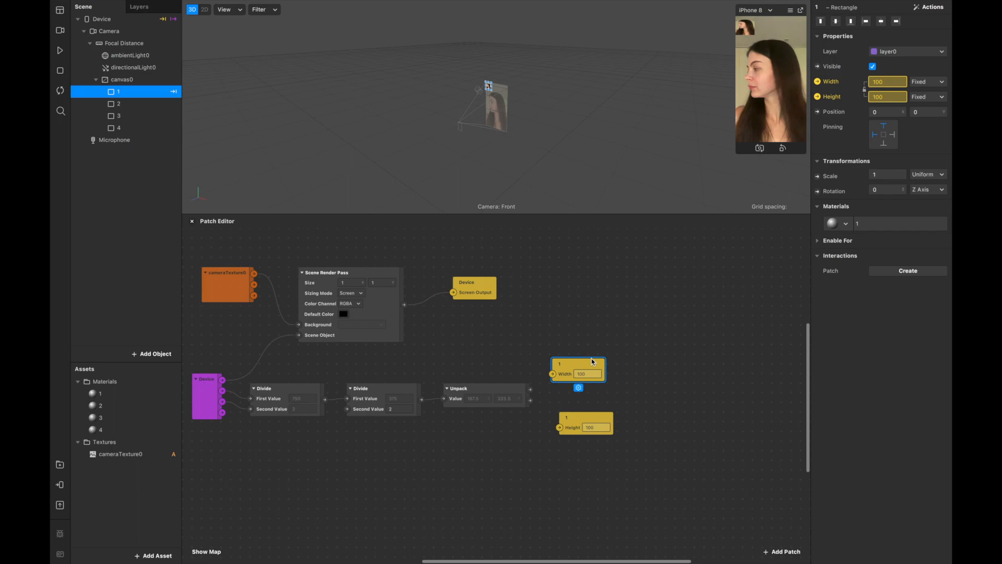
left_click_drag(532, 389, 582, 399)
left_click(581, 357)
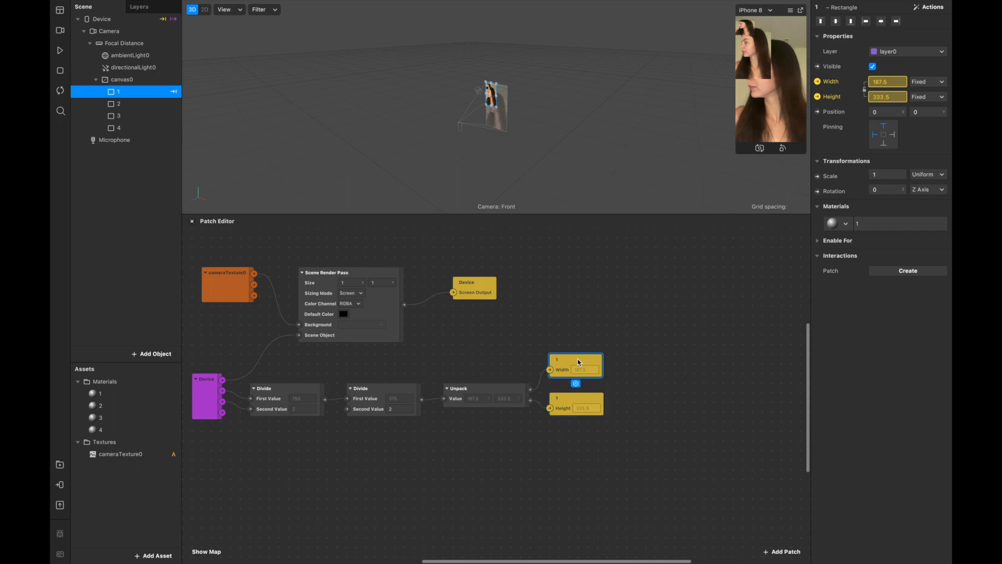
Create Width and Height patches for rectangle 2 and drive them from the Unpack patch's X and Y outputs.
left_click(131, 111)
left_click(131, 105)
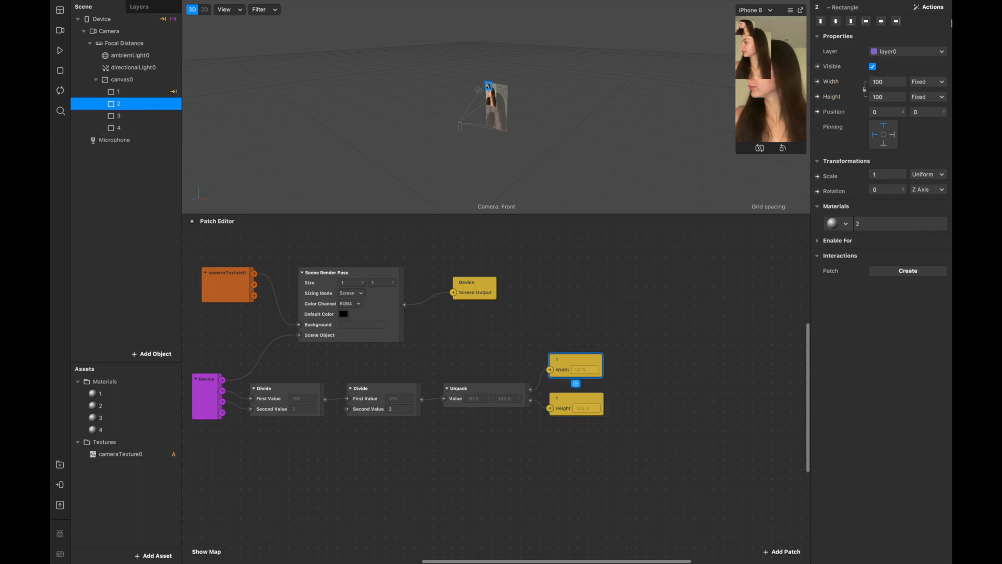
left_click(818, 82)
left_click(817, 96)
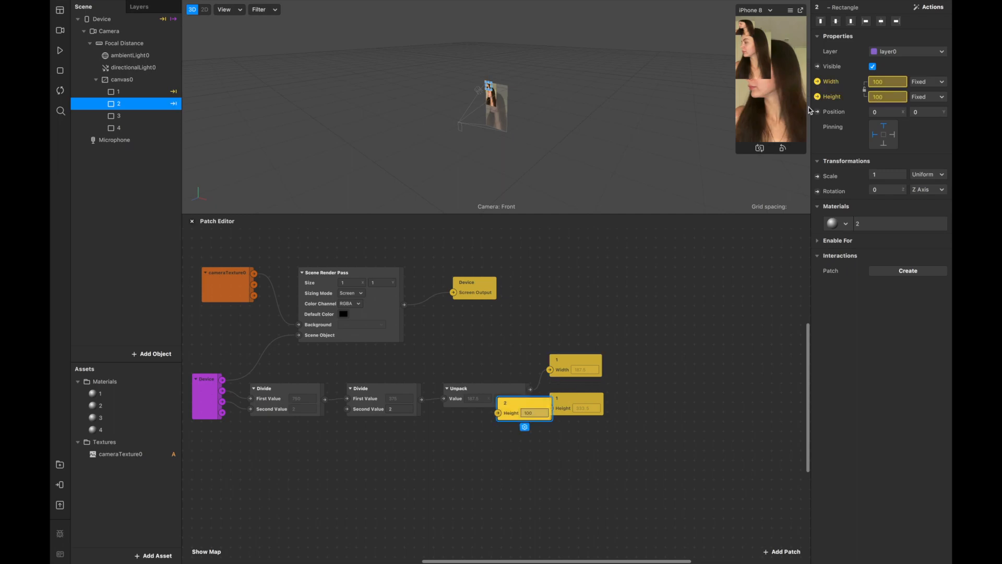
left_click_drag(528, 410, 655, 406)
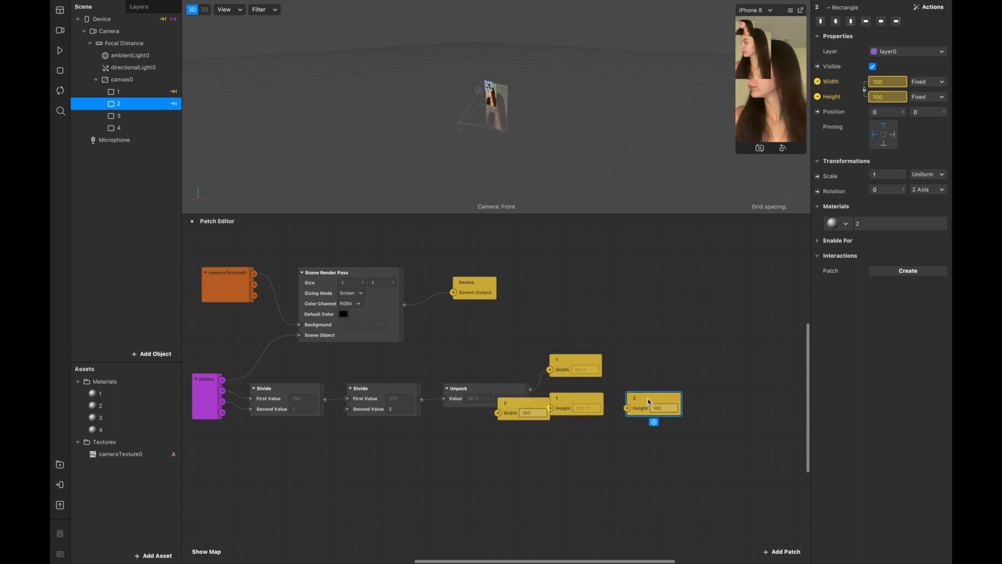
left_click(538, 403)
left_click_drag(538, 403, 657, 353)
left_click_drag(530, 389, 619, 360)
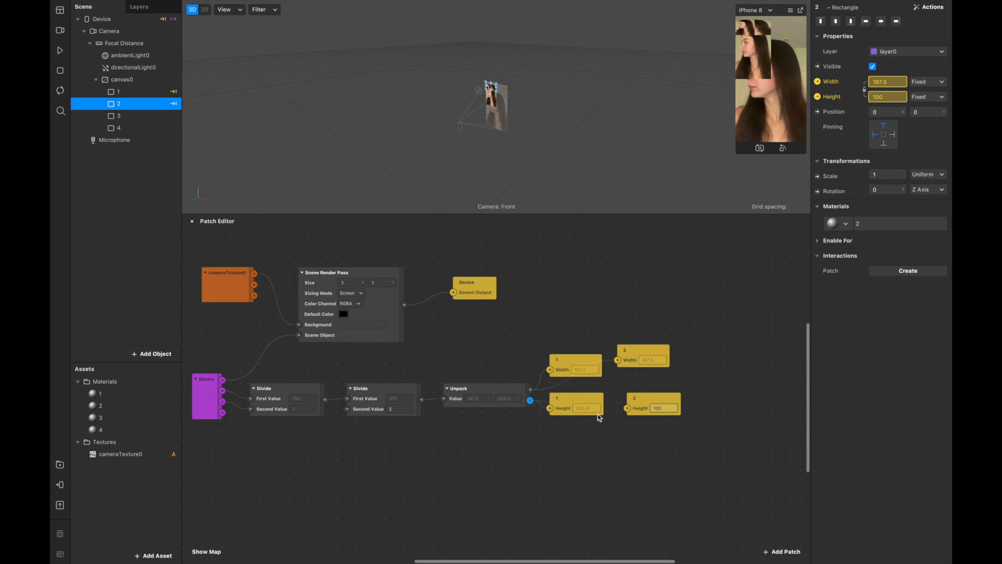
left_click_drag(626, 411, 627, 410)
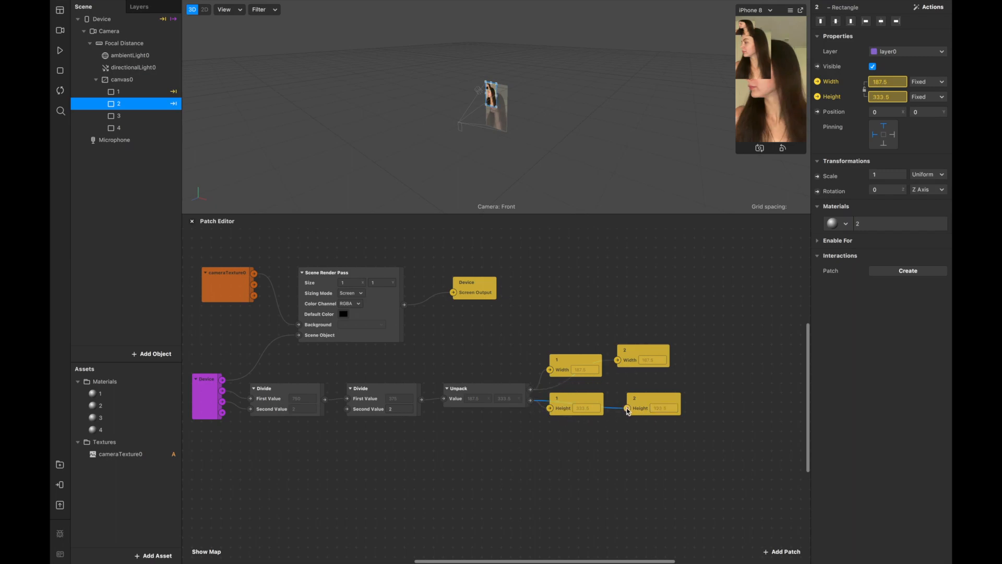
Create Width and Height patches for rectangle 3 and drive them from the Unpack patch's X and Y outputs.
left_click(129, 116)
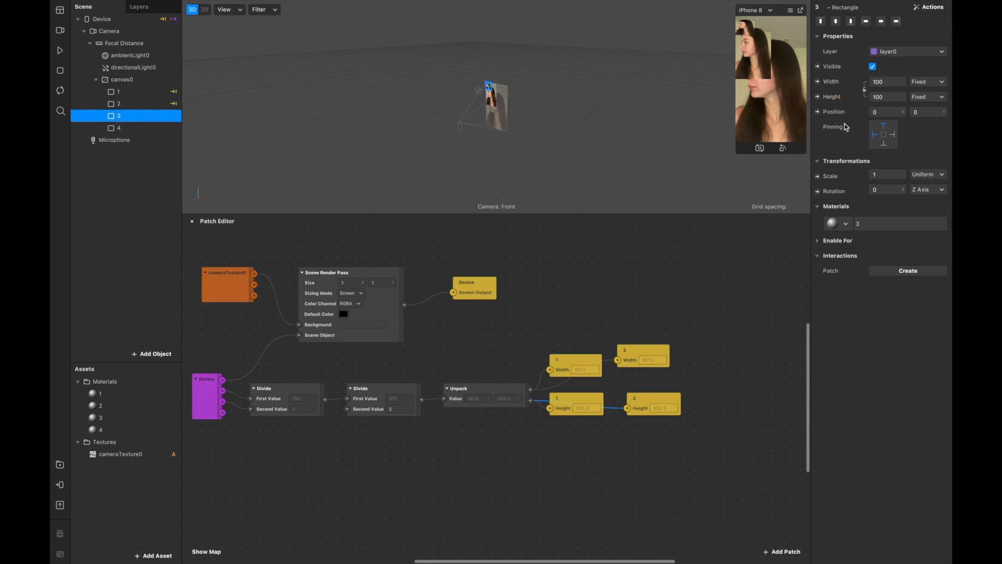
left_click(818, 81)
left_click(818, 97)
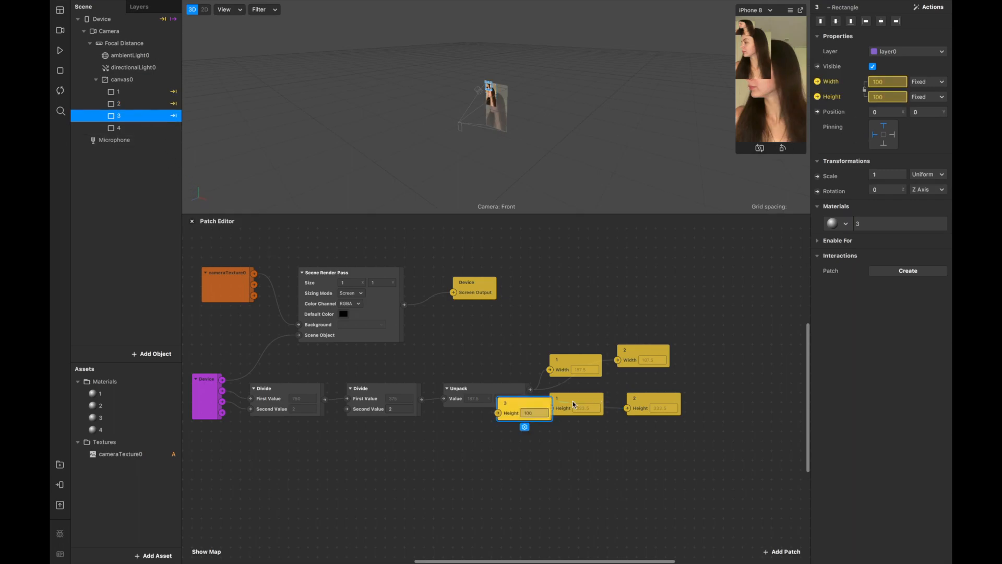
left_click_drag(526, 411, 581, 339)
left_click_drag(530, 391, 551, 340)
left_click_drag(530, 401, 551, 448)
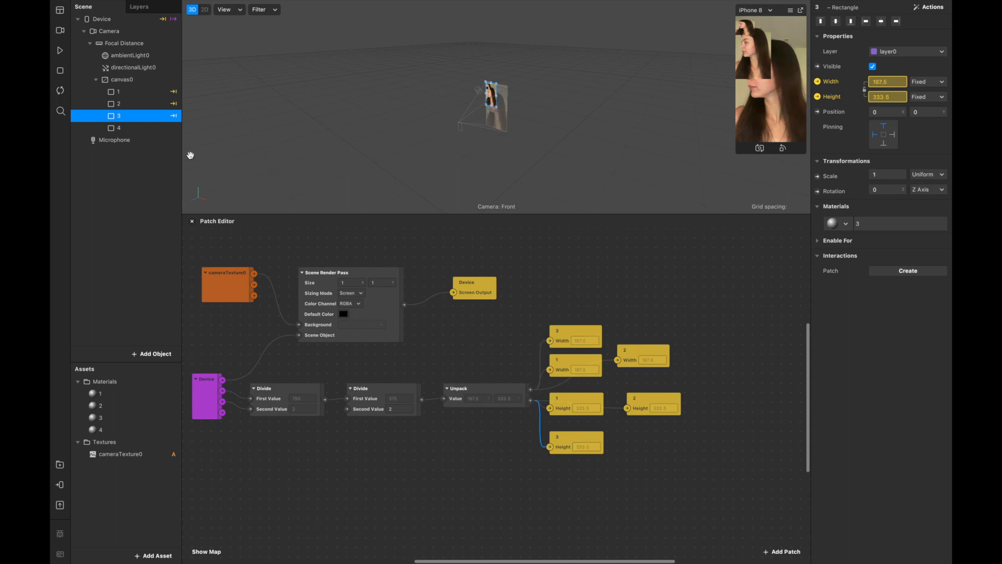
Create Width and Height patches for rectangle 4 and connect the Unpack patch's Y output to both of them.
left_click(147, 129)
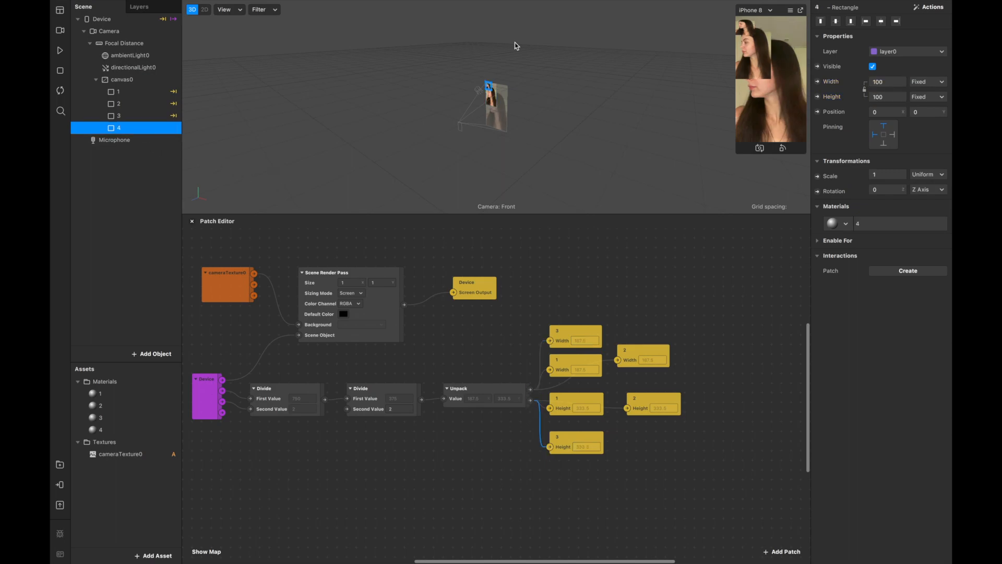
left_click(818, 82)
left_click(818, 97)
left_click_drag(527, 411, 657, 445)
left_click_drag(517, 413, 646, 321)
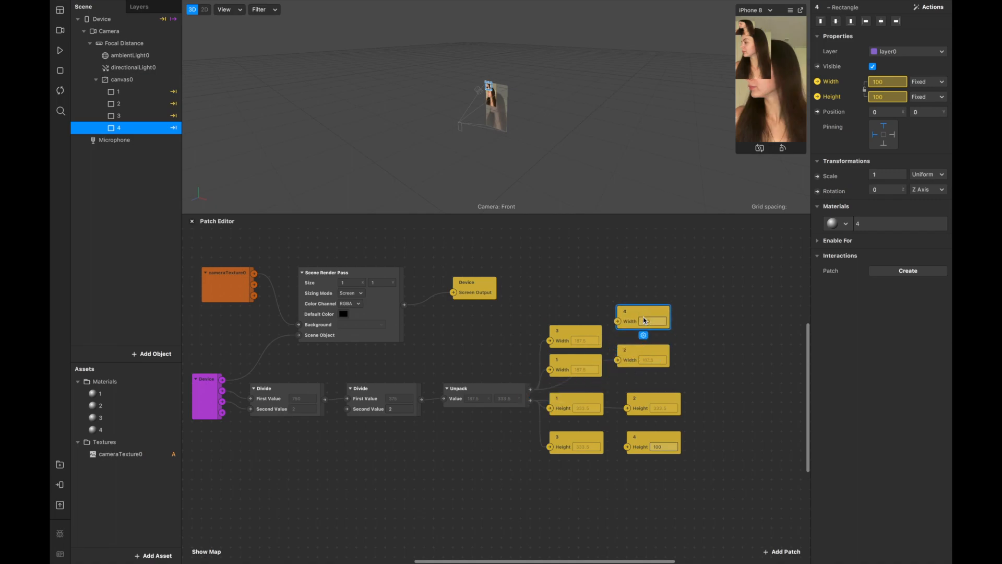
left_click_drag(530, 400, 627, 447)
left_click_drag(531, 400, 616, 322)
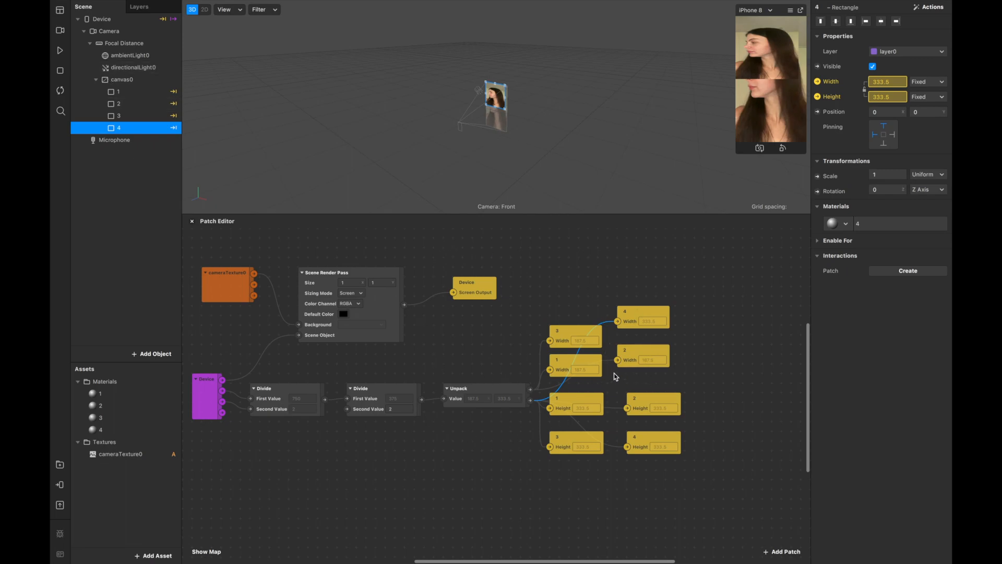
Enlarge the device preview and align rectangle 2 to the right edge of the canvas.
left_click(123, 103)
left_click(124, 91)
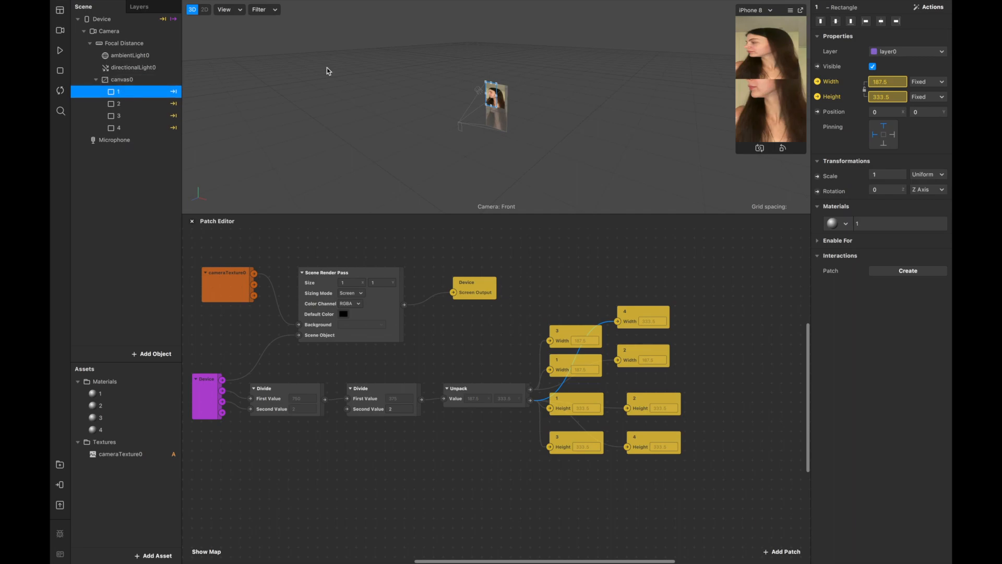
left_click_drag(736, 152, 667, 173)
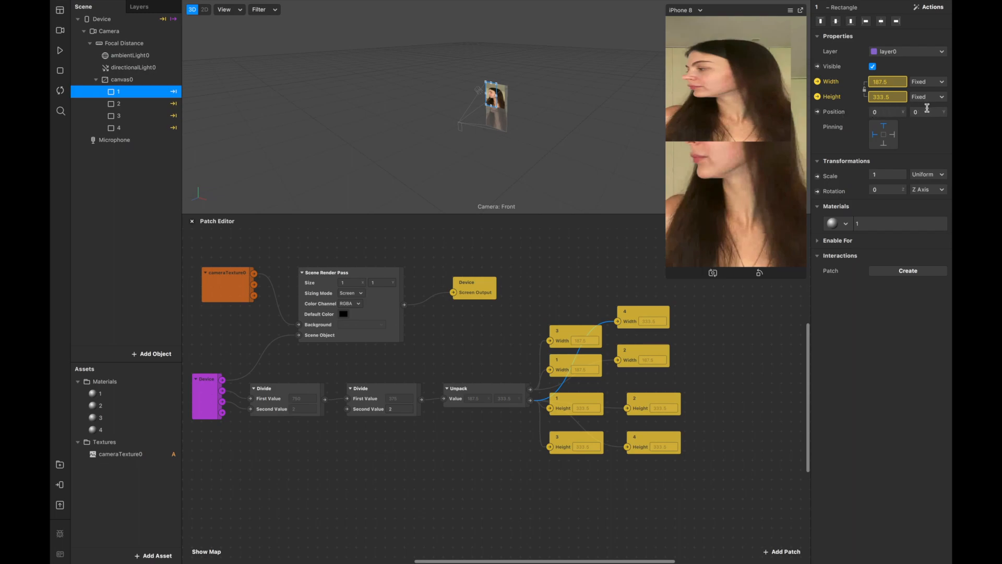
left_click(123, 103)
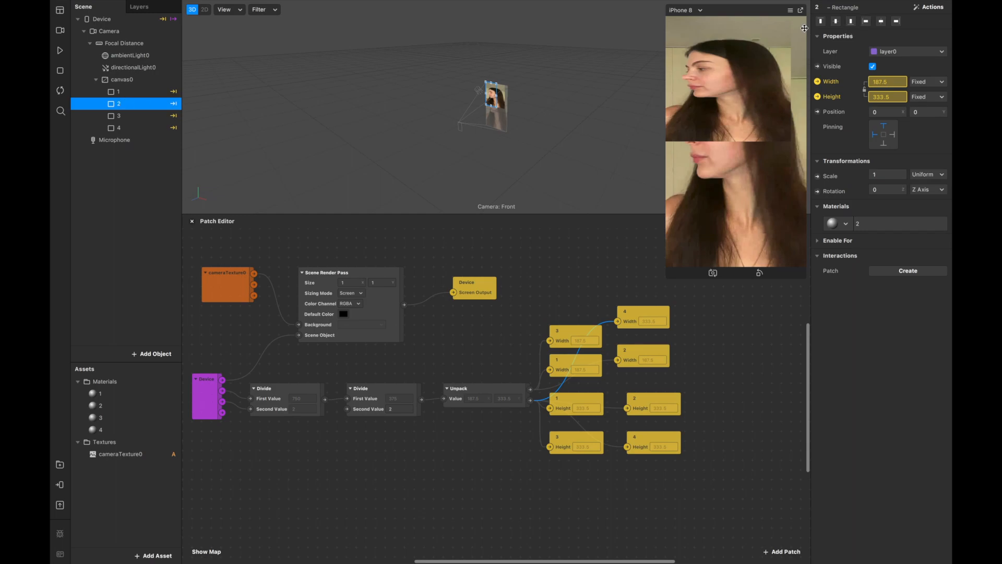
left_click(896, 22)
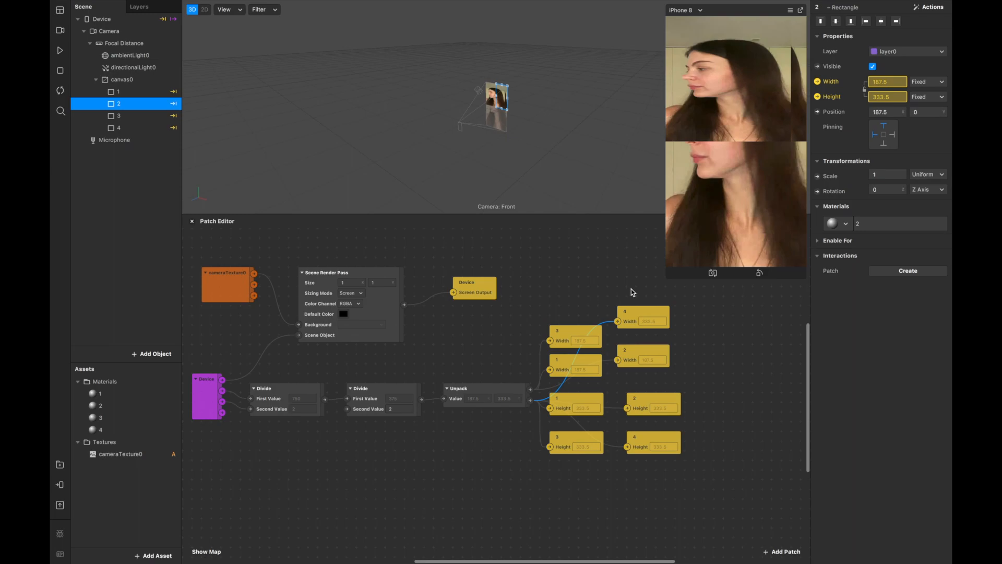
Rearrange the rectangle and Unpack patches and reconnect rectangle 4's Width to the Unpack patch's X output.
left_click_drag(645, 327, 649, 338)
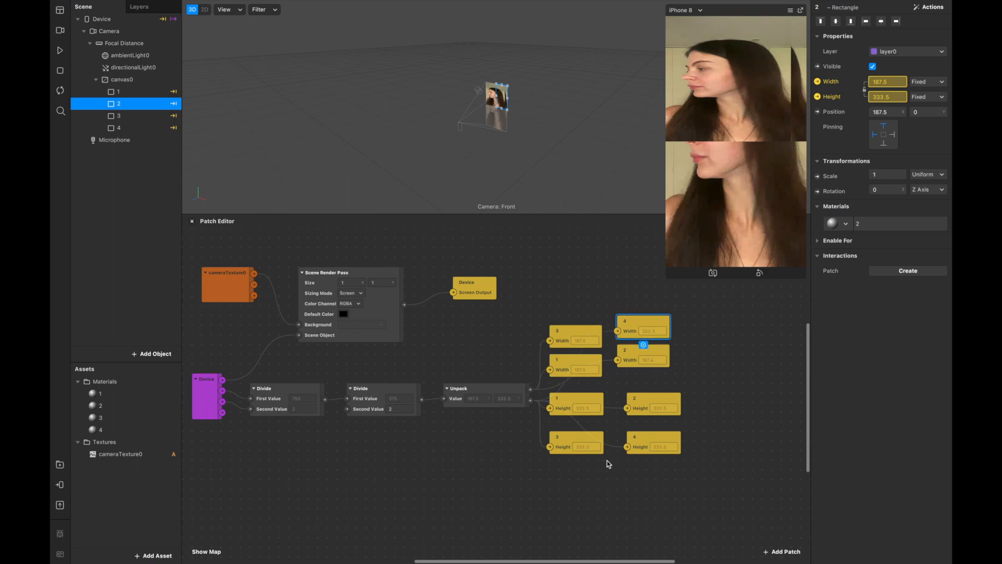
mouse_move(572, 406)
left_mouse_down()
mouse_move(582, 440)
mouse_move(585, 405)
left_mouse_up()
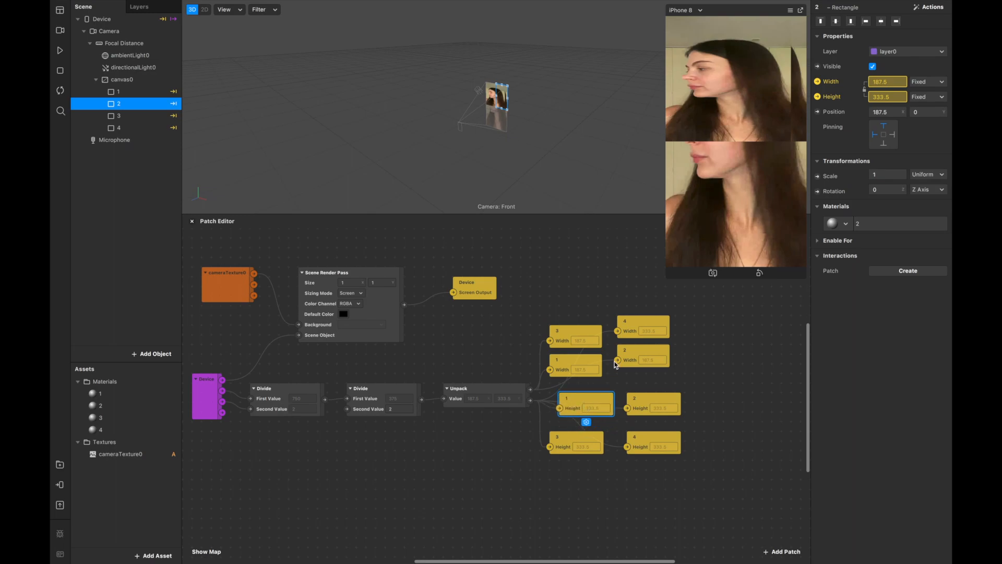
mouse_move(636, 328)
left_mouse_down()
mouse_move(677, 332)
mouse_move(692, 363)
mouse_move(688, 318)
mouse_move(637, 320)
mouse_move(649, 327)
left_mouse_up()
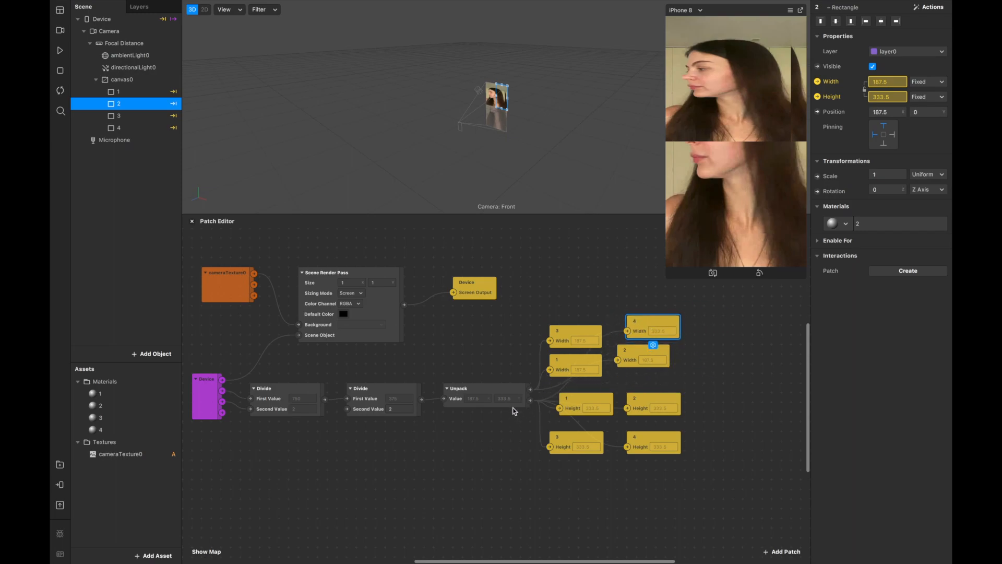
left_click_drag(530, 390, 628, 331)
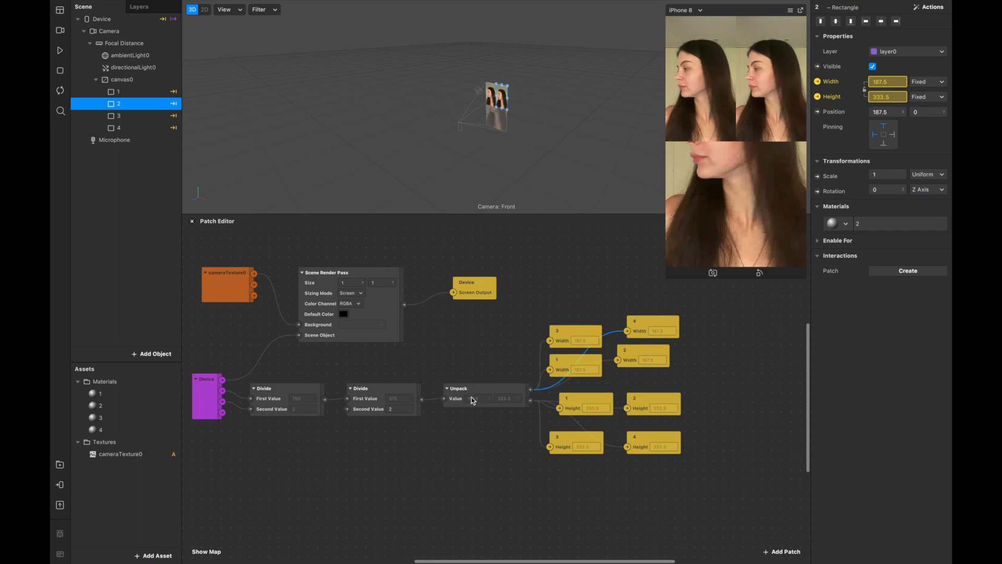
left_click_drag(476, 388, 462, 389)
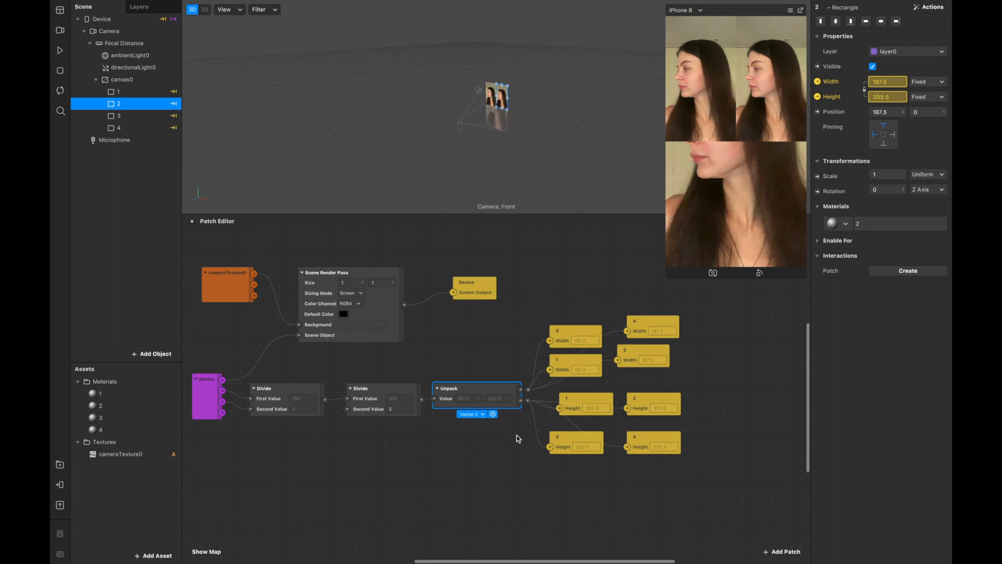
left_click(580, 439)
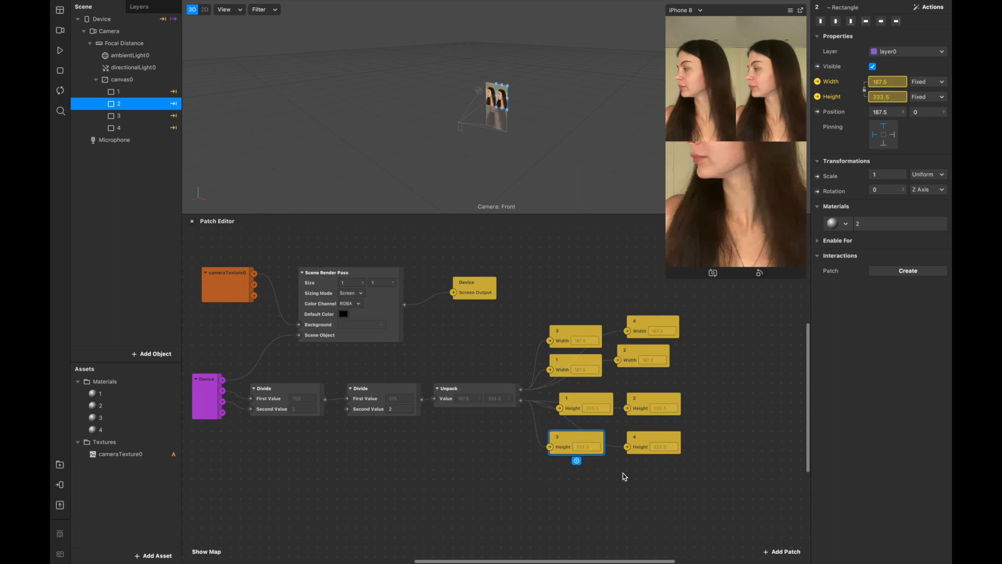
Add a Pack patch of type Vector 2 below the Height patches and connect Unpack's X output to its first input.
double_click(586, 484)
type("pack")
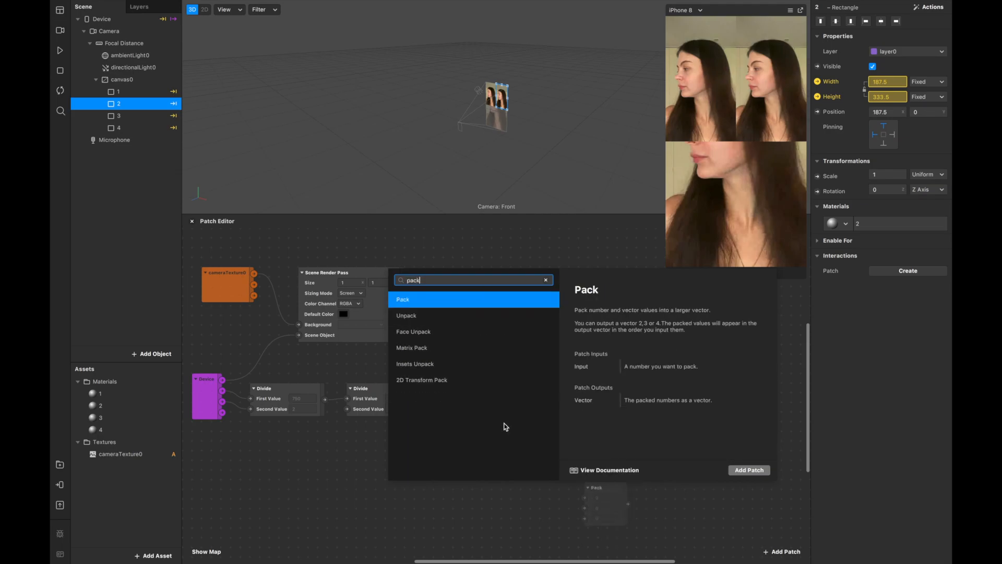
key("Return")
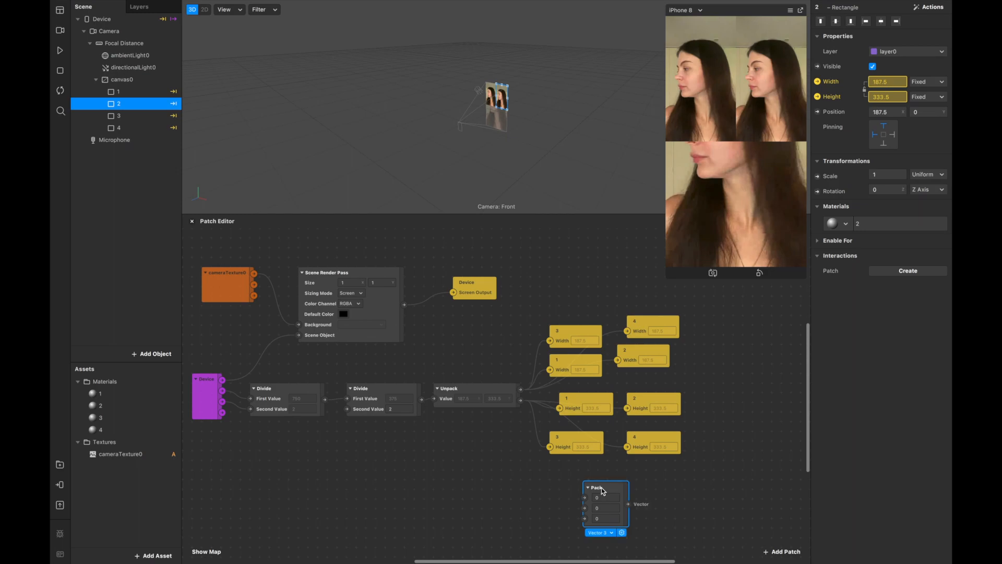
left_click_drag(600, 488, 564, 486)
left_click(569, 532)
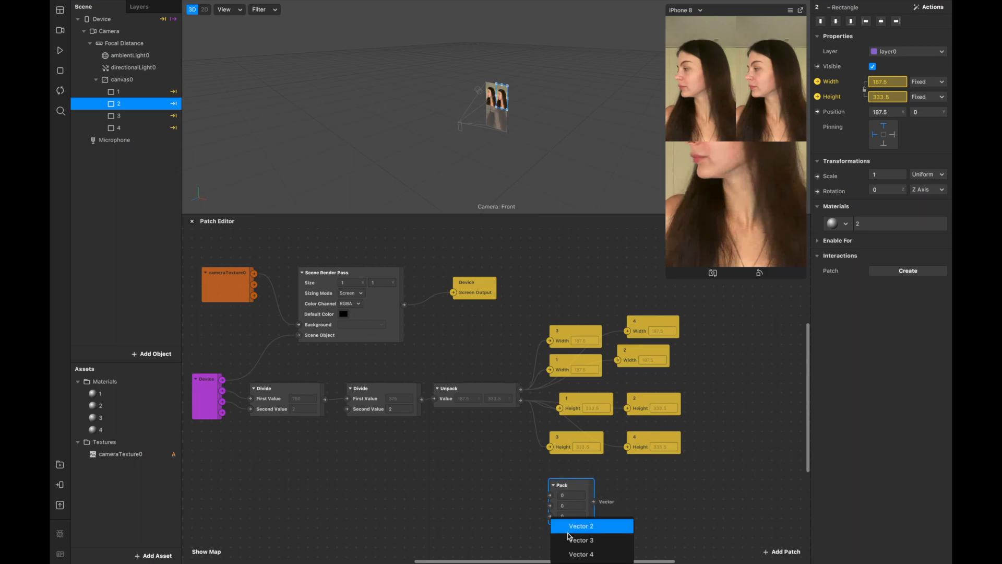
left_click(571, 528)
scroll(575, 493, "down", 1)
left_click(575, 488)
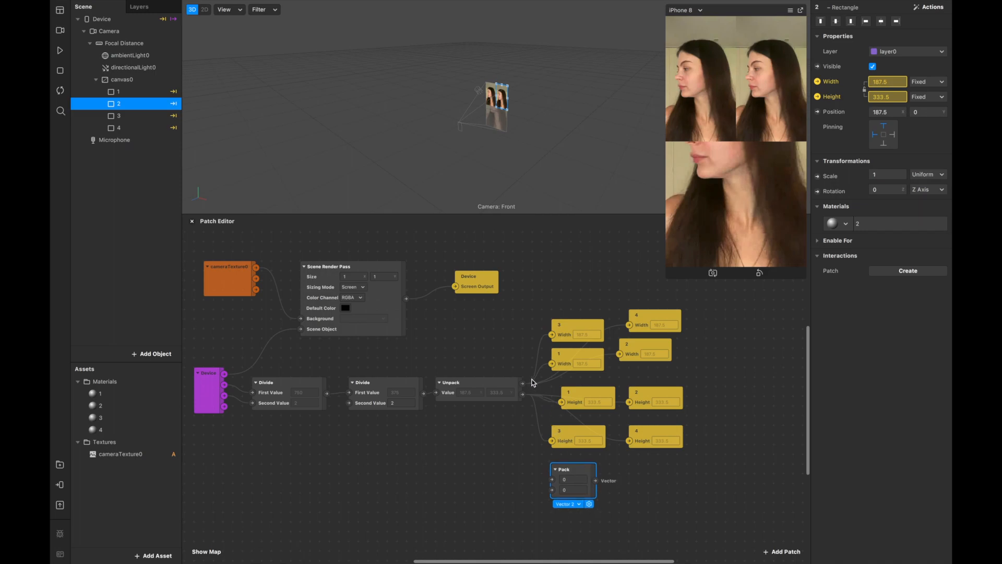
left_click_drag(522, 383, 552, 483)
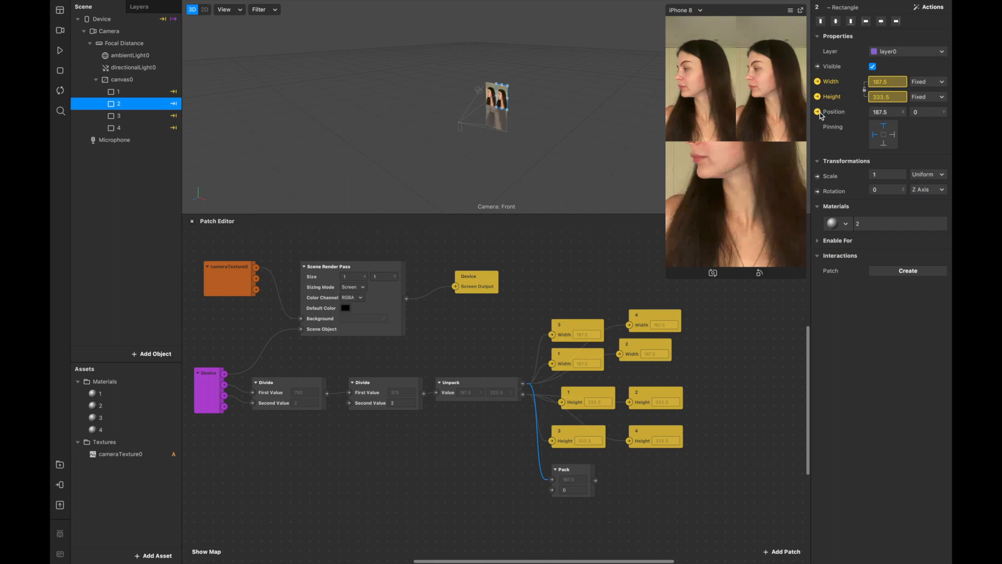
Create a 2D Position patch for rectangle 2 and connect the Pack patch's output to it.
left_click(819, 112)
left_click_drag(538, 409, 666, 470)
left_click_drag(597, 481, 622, 480)
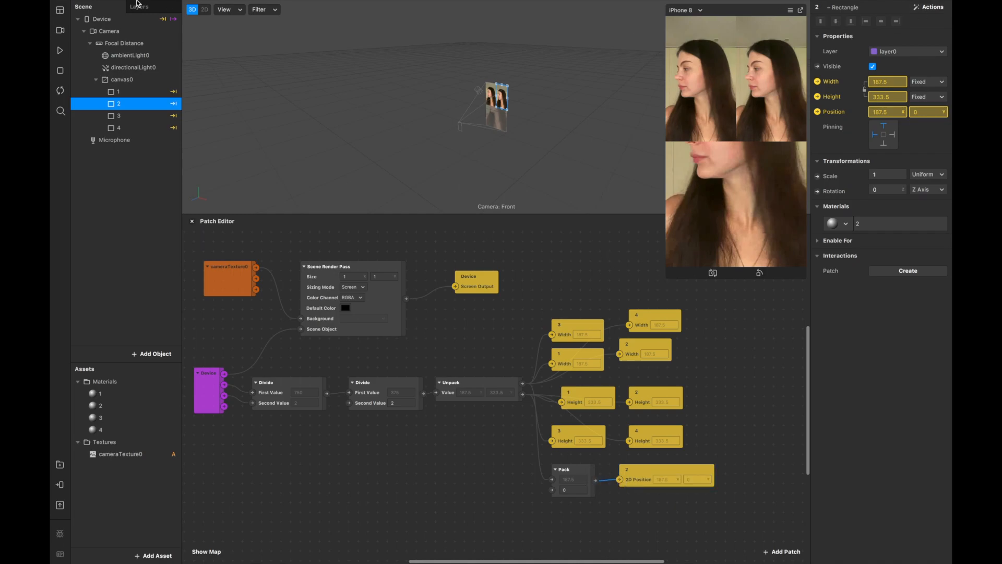
Align rectangle 3 to the bottom of the canvas and add a second Pack patch of type Vector 2 below the first.
left_click(131, 116)
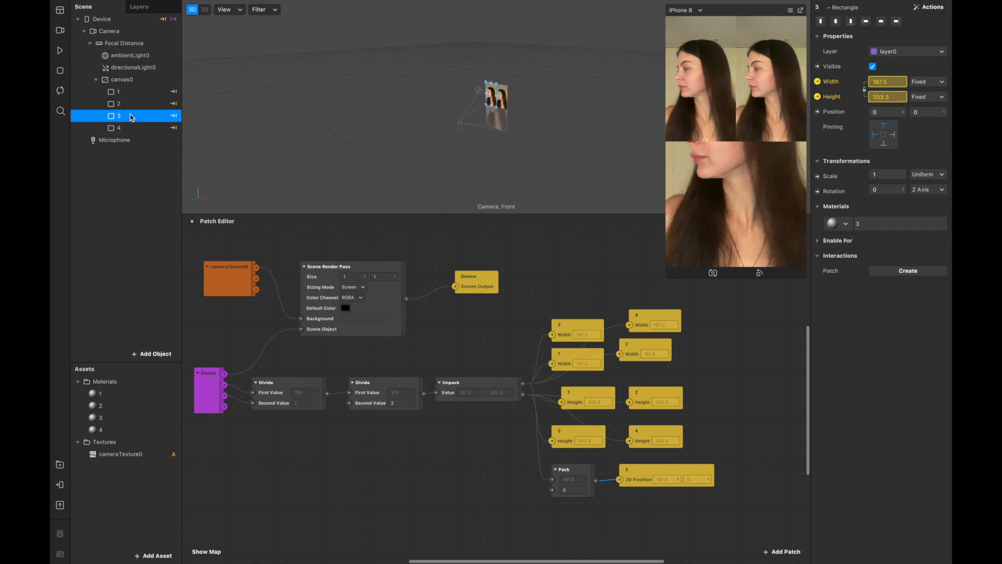
left_click(852, 21)
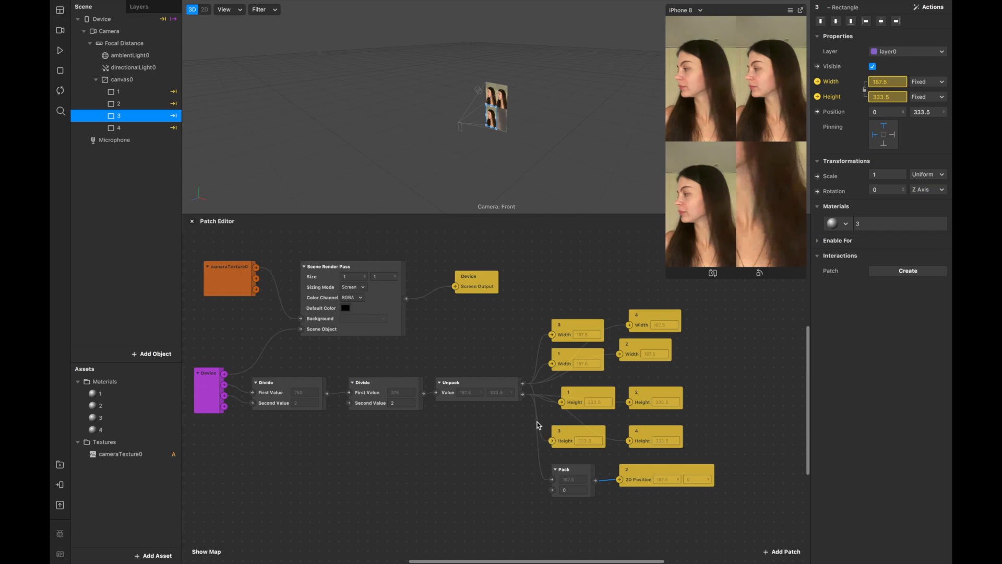
left_click_drag(524, 396, 571, 526)
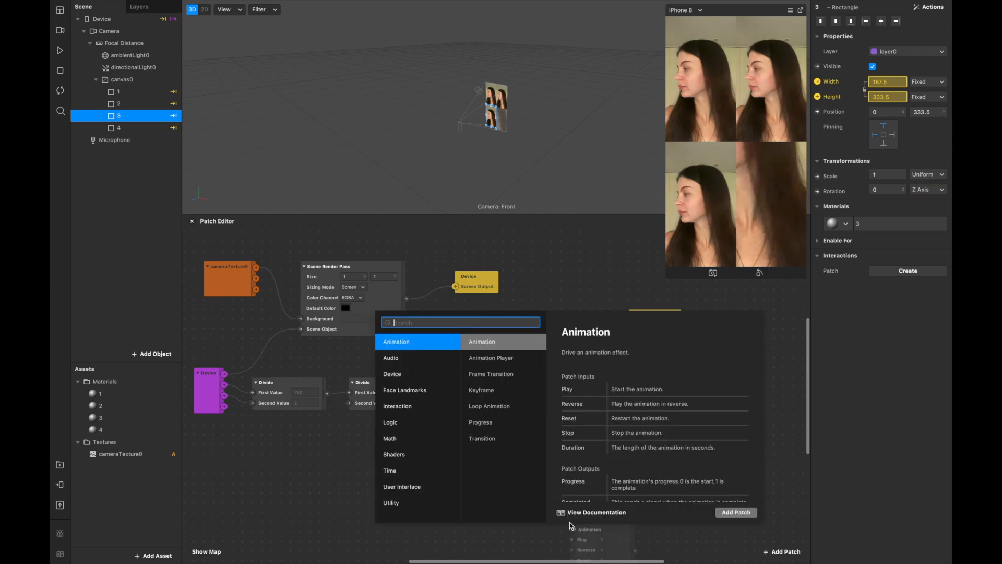
type("pack")
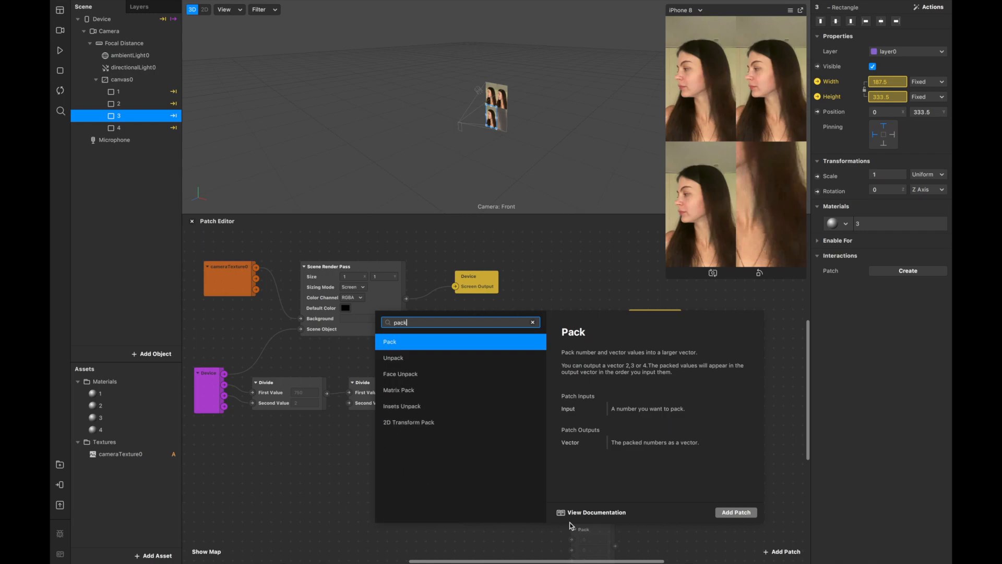
left_click(440, 343)
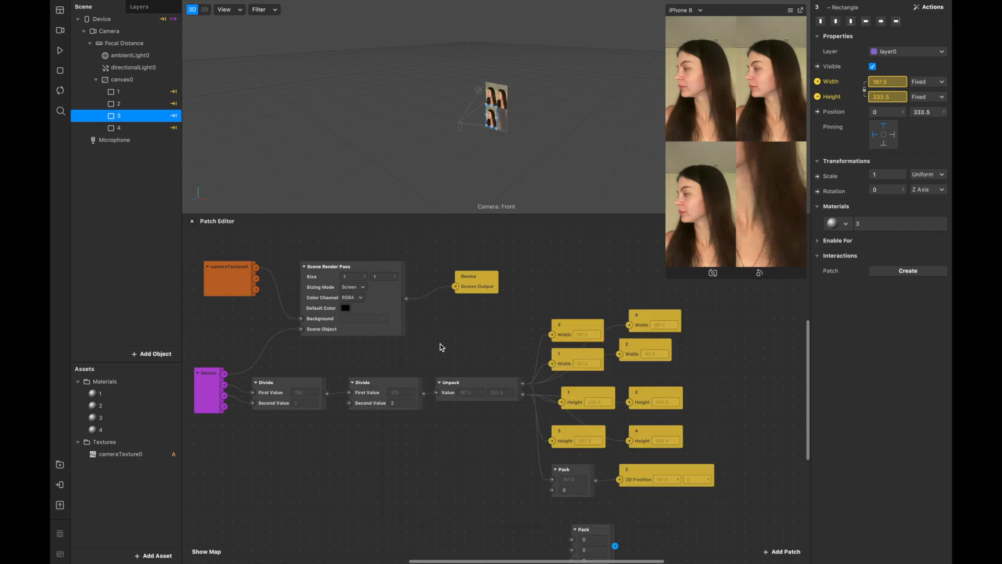
left_click_drag(596, 538, 576, 517)
scroll(580, 470, "down", 5)
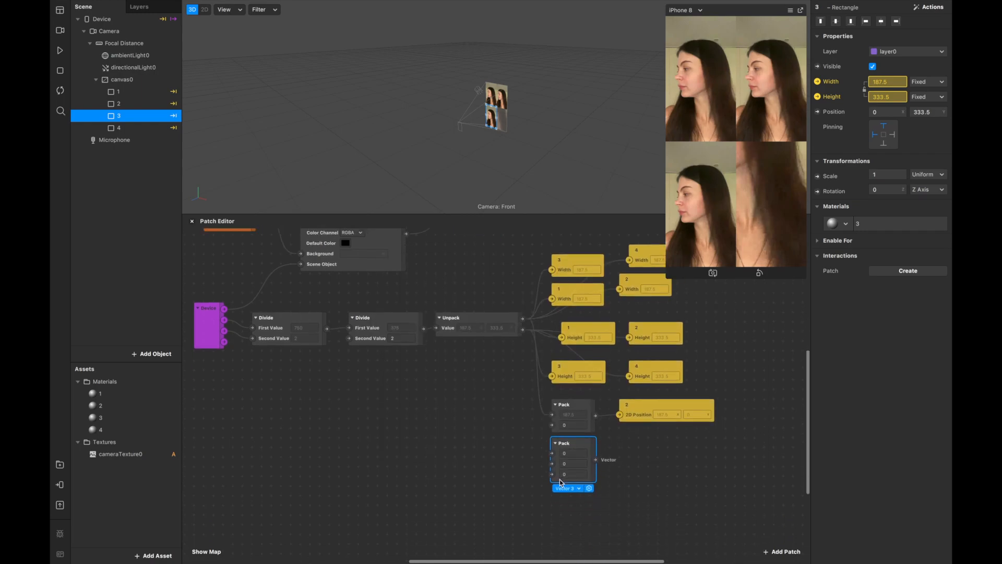
scroll(584, 418, "up", 3)
left_click(579, 478)
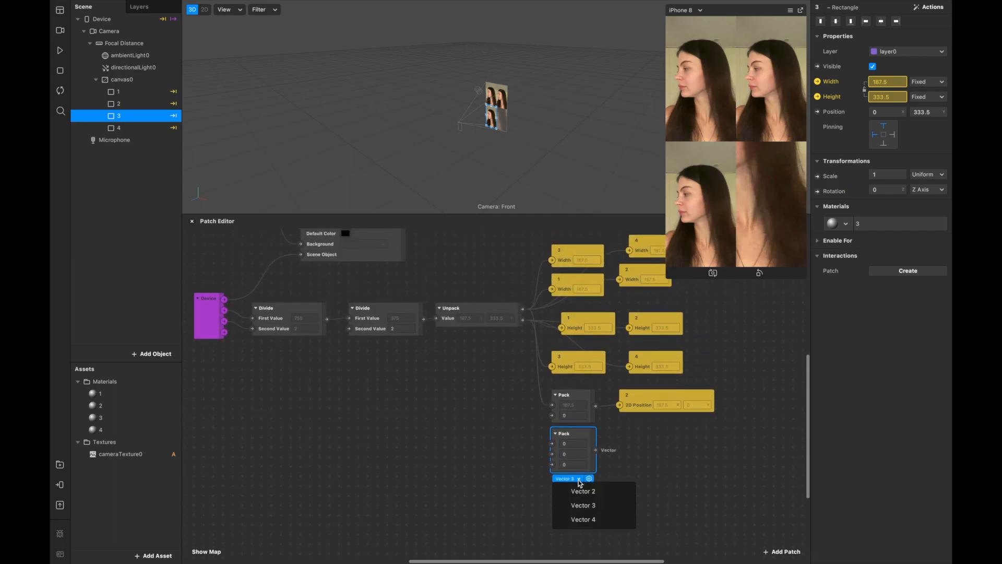
left_click(579, 492)
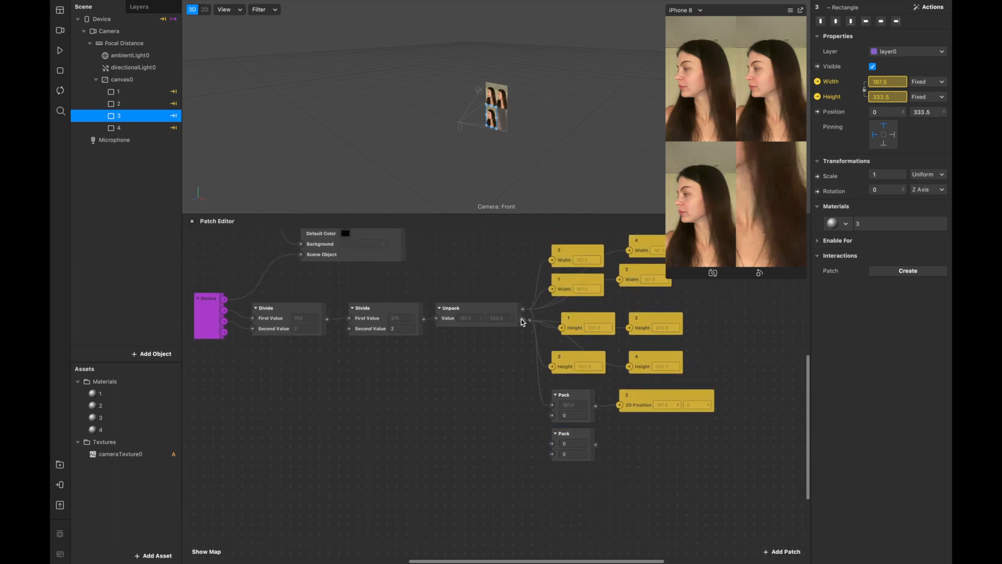
Feed Unpack's Y into the second Pack's second input and connect that Pack to a new 2D Position patch for rectangle 3.
left_click_drag(522, 321, 551, 456)
left_click(817, 111)
left_click_drag(561, 402, 699, 432)
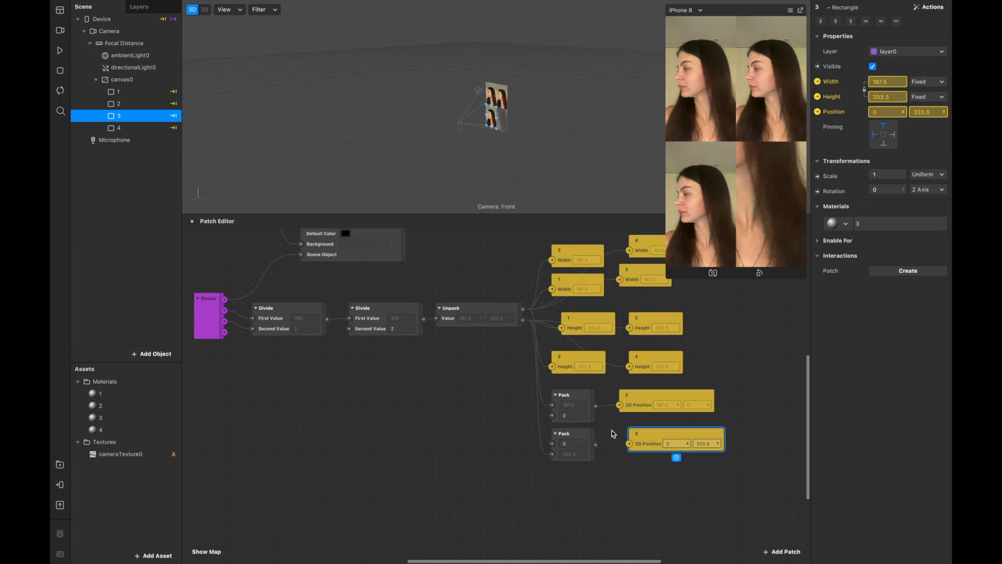
left_click_drag(595, 444, 631, 444)
Align rectangle 4 to the bottom and right edges of the canvas.
left_click(138, 128)
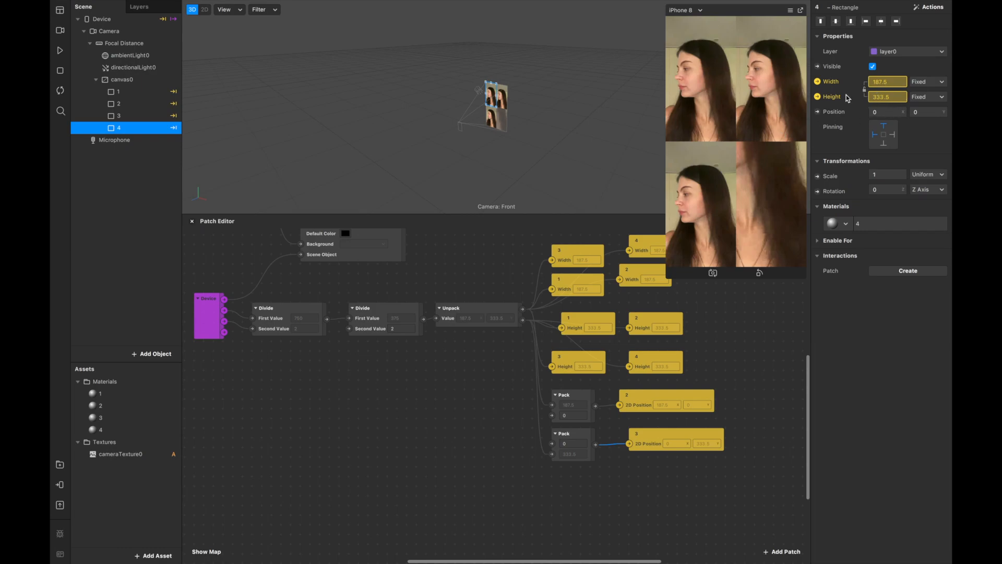
left_click(854, 24)
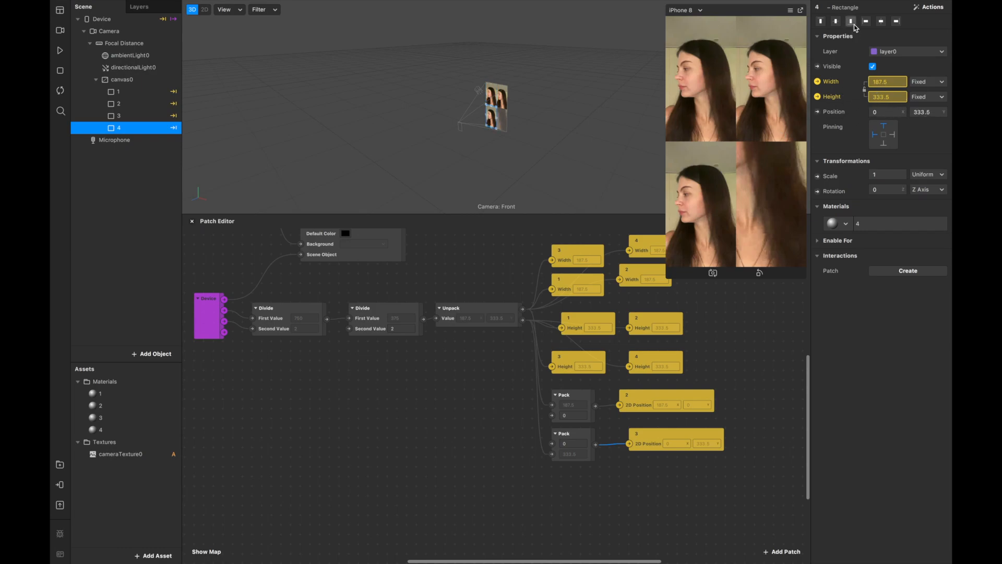
left_click(896, 22)
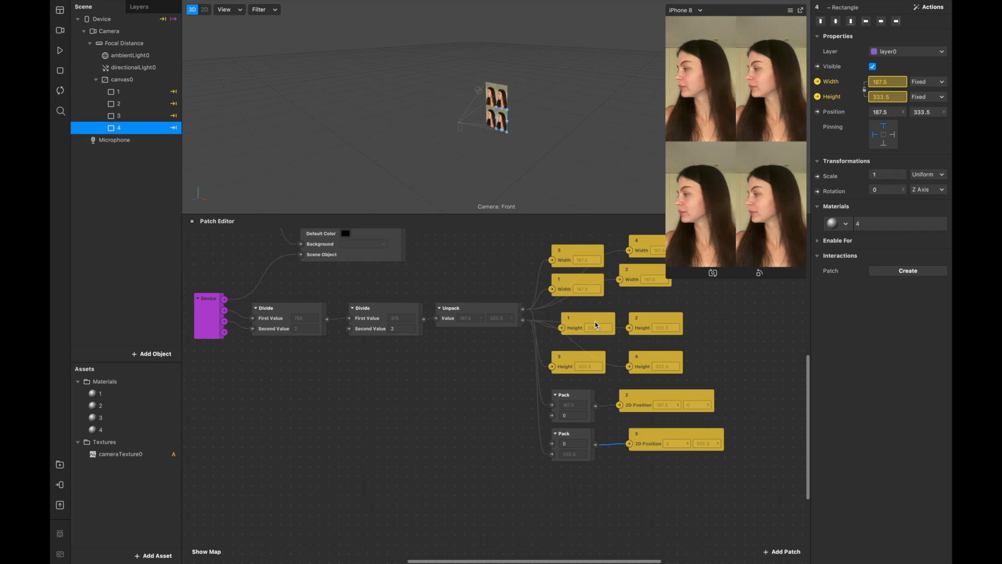
Add a third Pack patch of type Vector 2 below the second Pack patch.
double_click(560, 483)
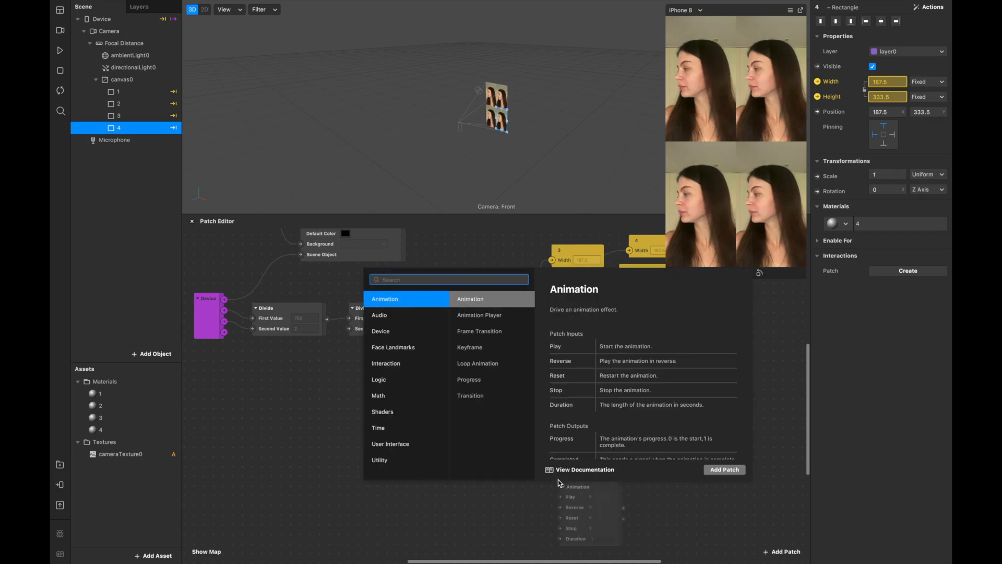
type("pack")
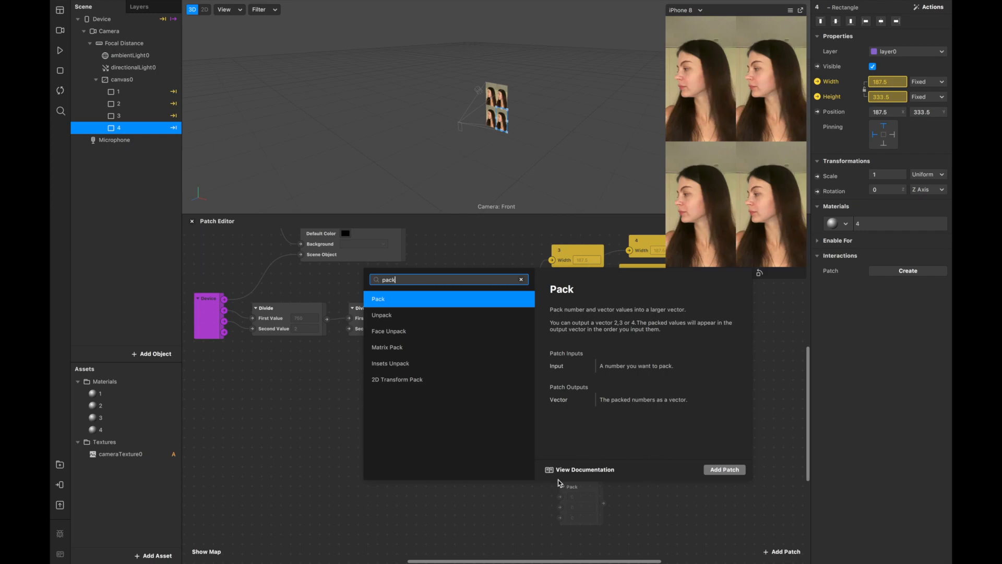
double_click(379, 302)
left_click(590, 491)
left_click(588, 538)
left_click(589, 529)
left_click_drag(581, 492, 571, 483)
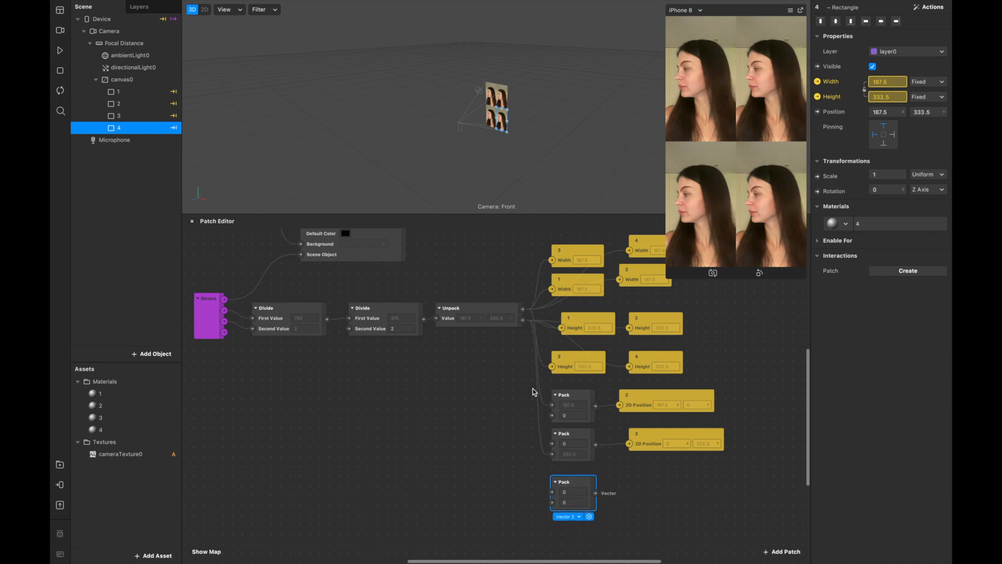
Feed Unpack's X and Y into the third Pack and connect that Pack to a new 2D Position patch for rectangle 4.
left_click_drag(523, 308, 553, 492)
left_click_drag(523, 320, 552, 502)
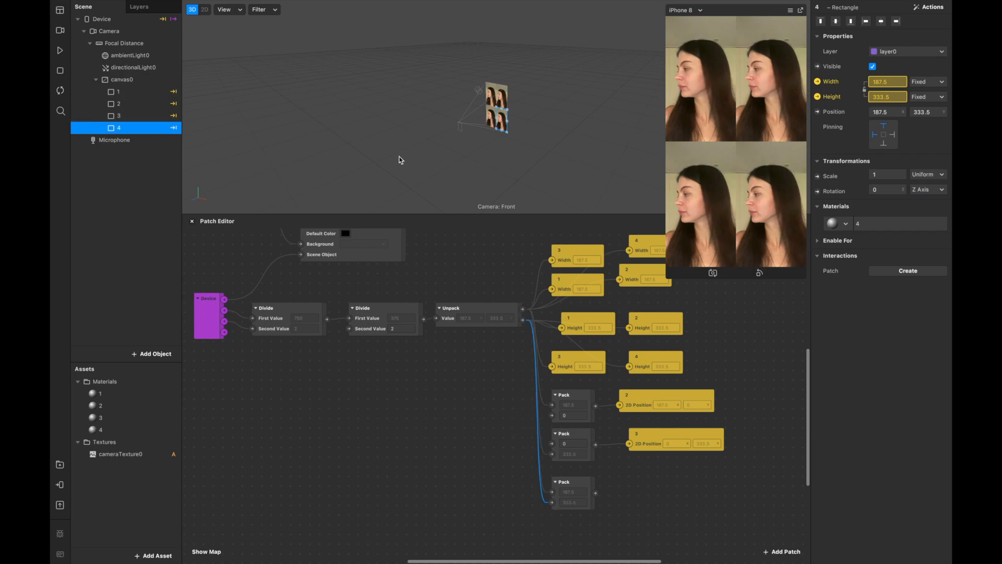
left_click(818, 112)
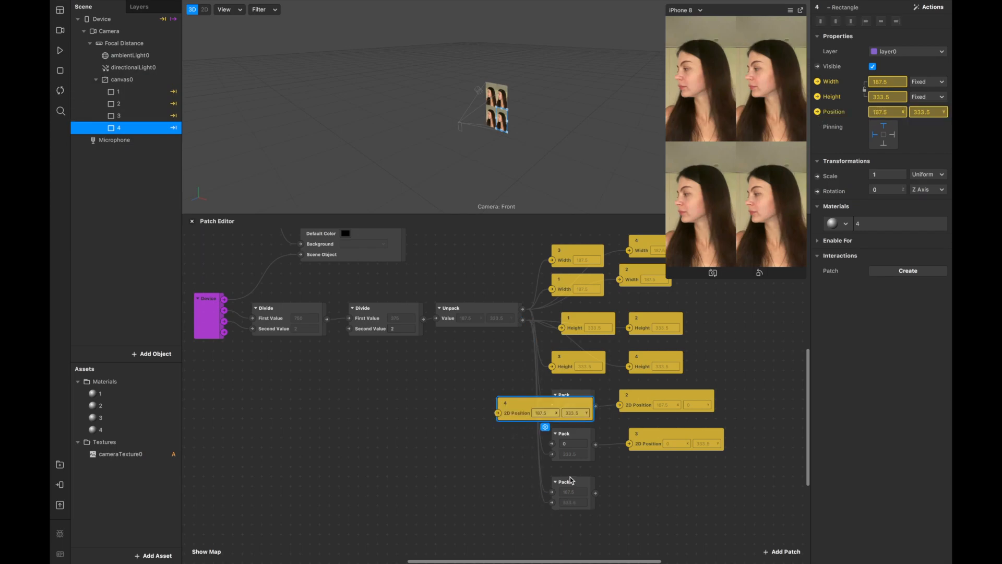
left_click_drag(523, 421, 665, 500)
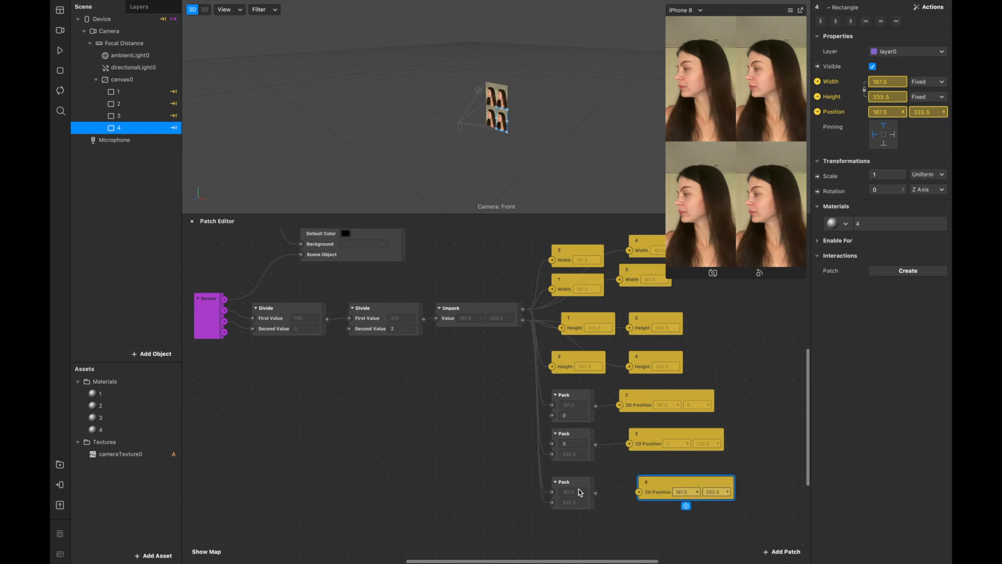
left_click_drag(597, 494, 646, 474)
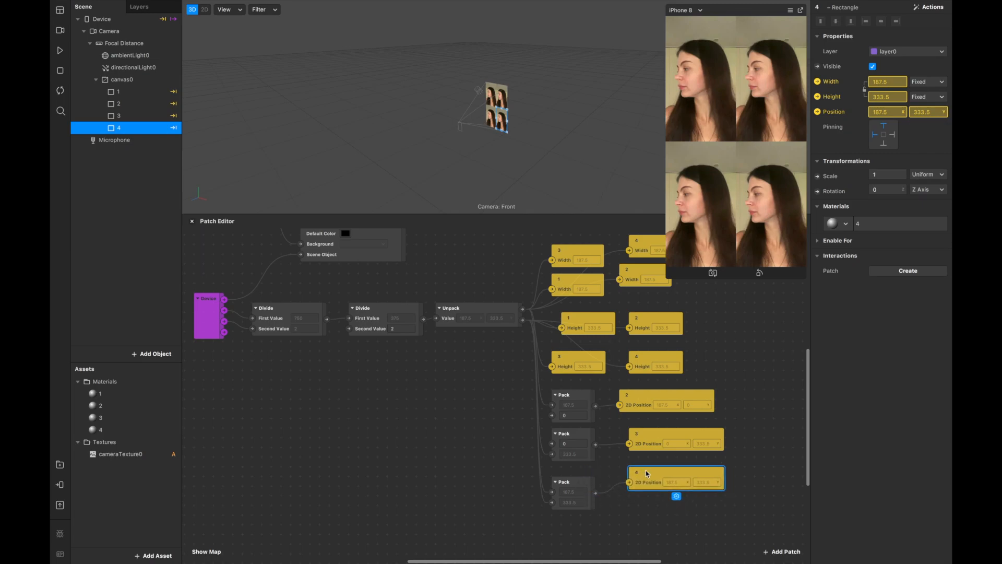
Shrink the device preview so it no longer covers the Patch Editor.
left_click_drag(667, 278, 706, 145)
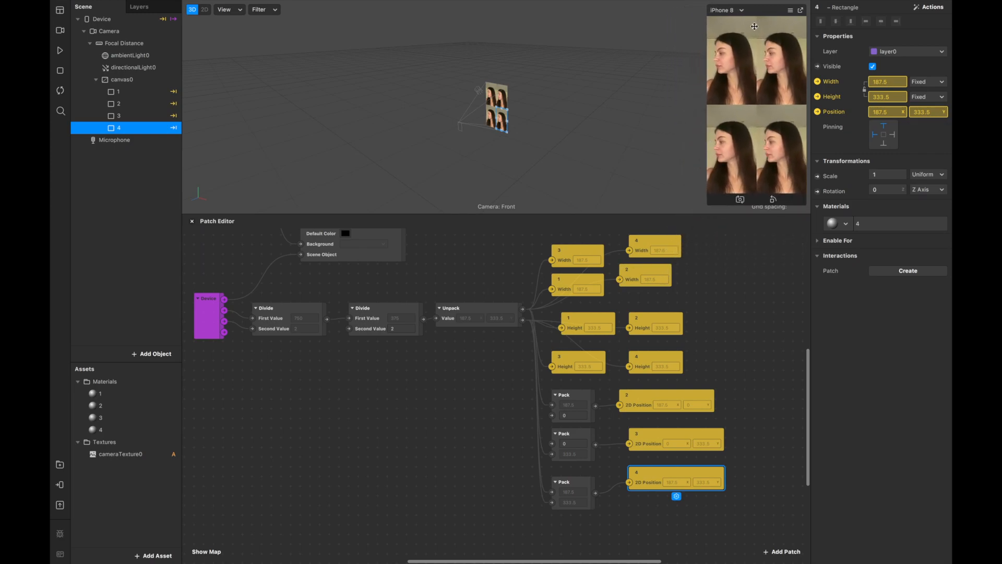
scroll(565, 349, "up", 2)
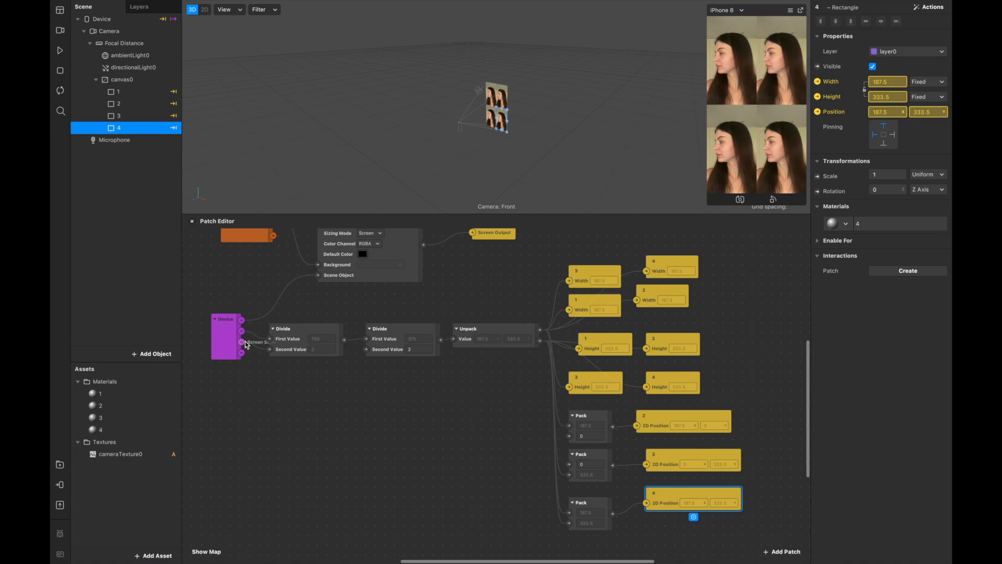
left_click_drag(599, 500, 576, 375)
left_click(727, 255)
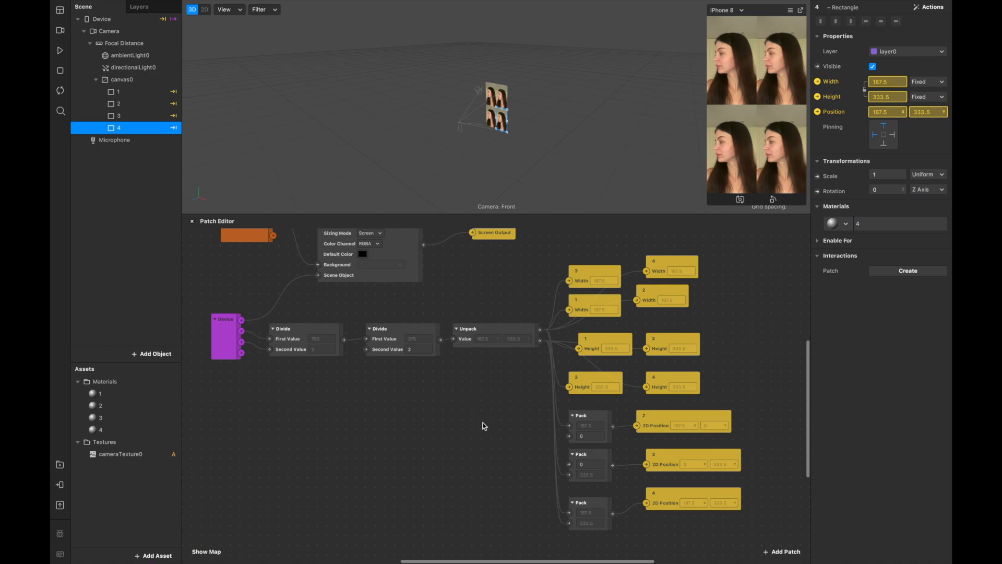
Tidy the Scene Render Pass, cameraTexture0 and Device Screen Output patches above the rectangle sizing patches.
scroll(482, 423, "up", 3)
left_click_drag(392, 325, 387, 272)
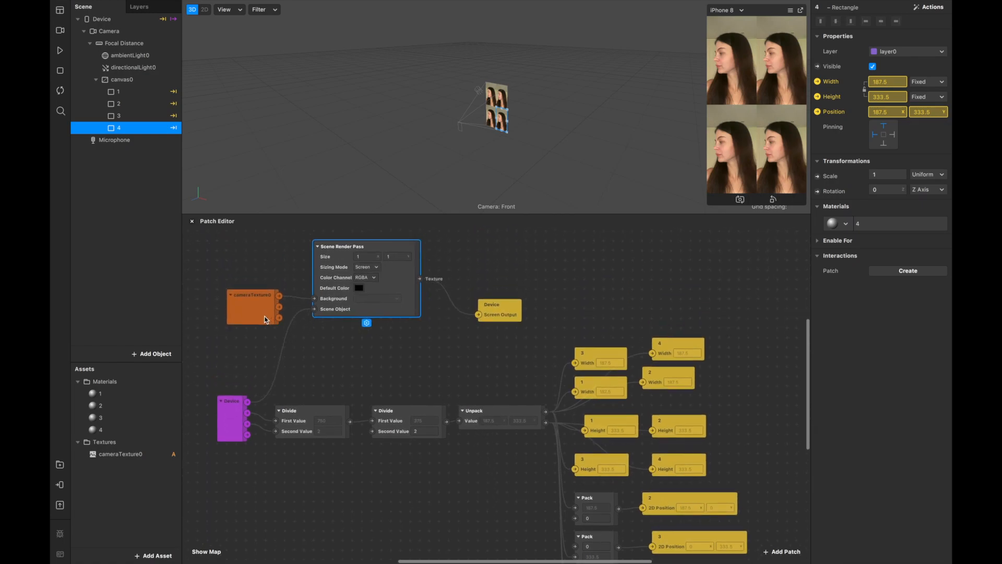
left_click_drag(255, 311, 254, 283)
left_click_drag(499, 303, 500, 276)
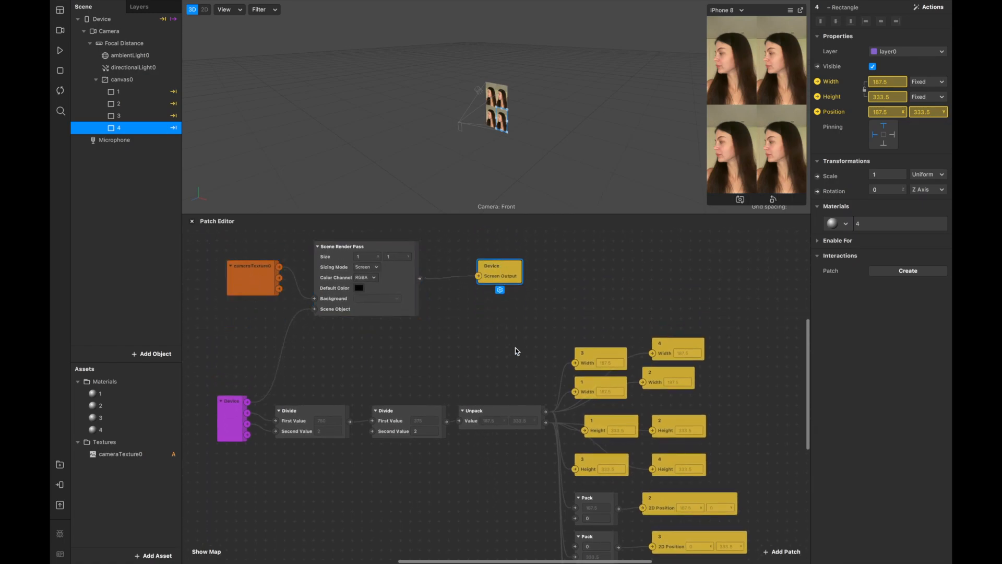
scroll(516, 355, "down", 4)
left_click_drag(614, 328, 530, 473)
left_click_drag(415, 366, 625, 460)
left_click_drag(454, 315, 448, 284)
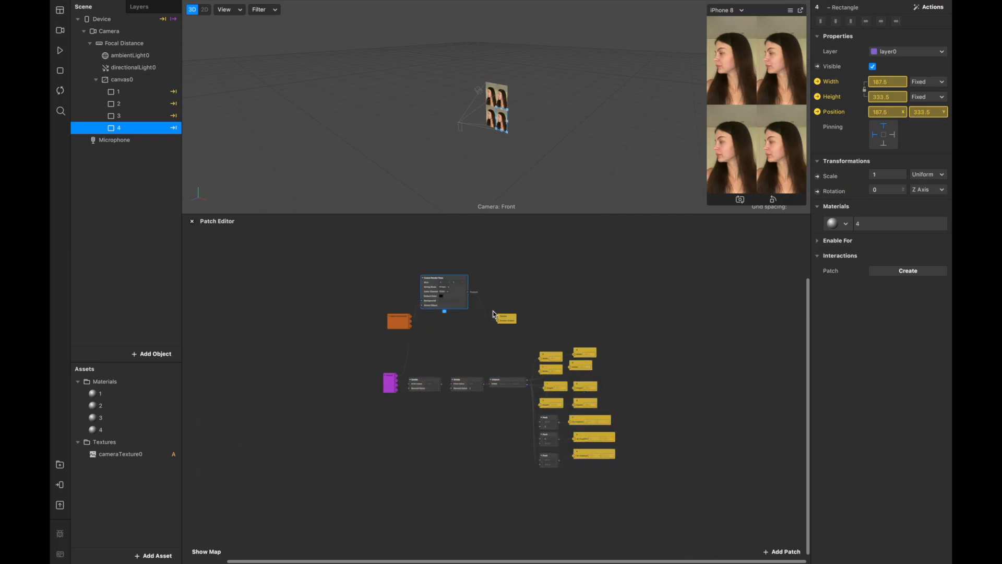
left_click_drag(507, 318, 498, 293)
Group the Divide, Unpack and Pack patches together with all the rectangle width, height and position patches.
left_click_drag(418, 349, 617, 471)
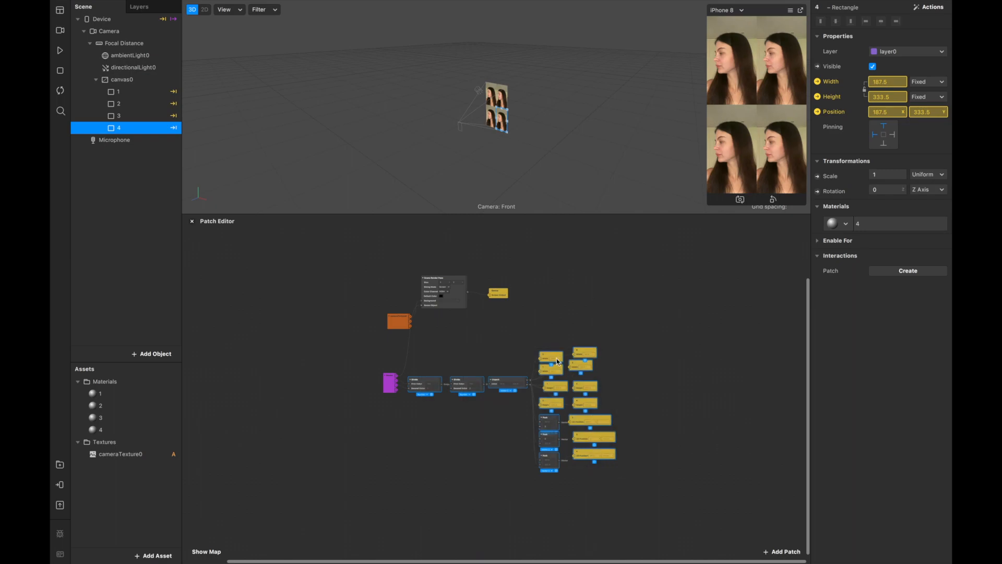
right_click(509, 383)
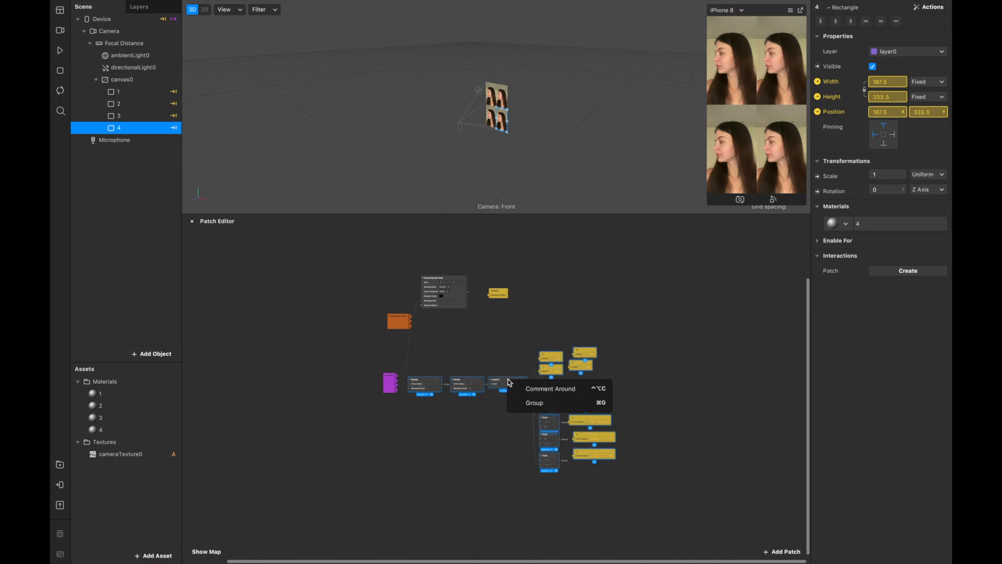
left_click(523, 405)
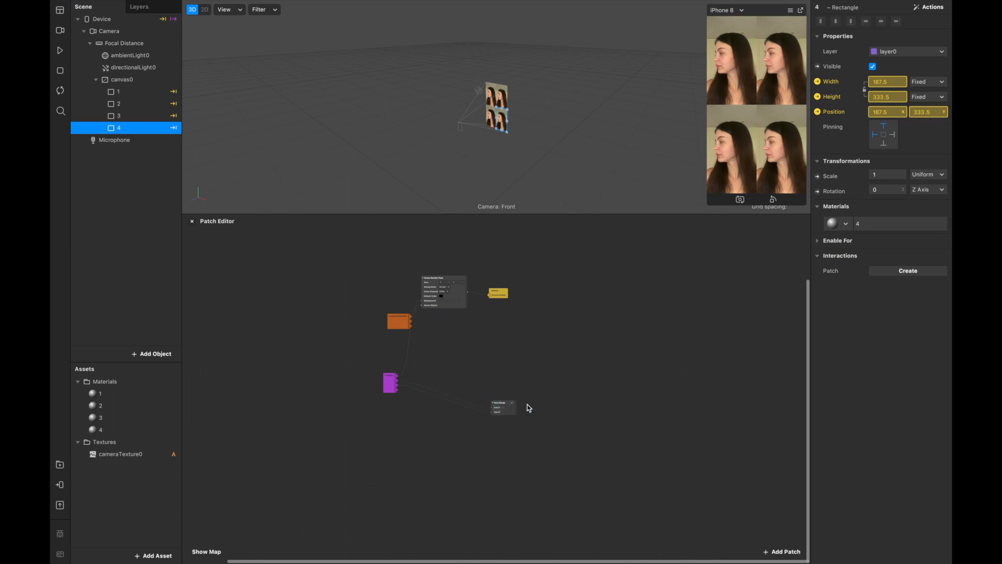
Rename the new patch group as Scale and Size Screen.
scroll(500, 403, "up", 3)
scroll(500, 403, "down", 1)
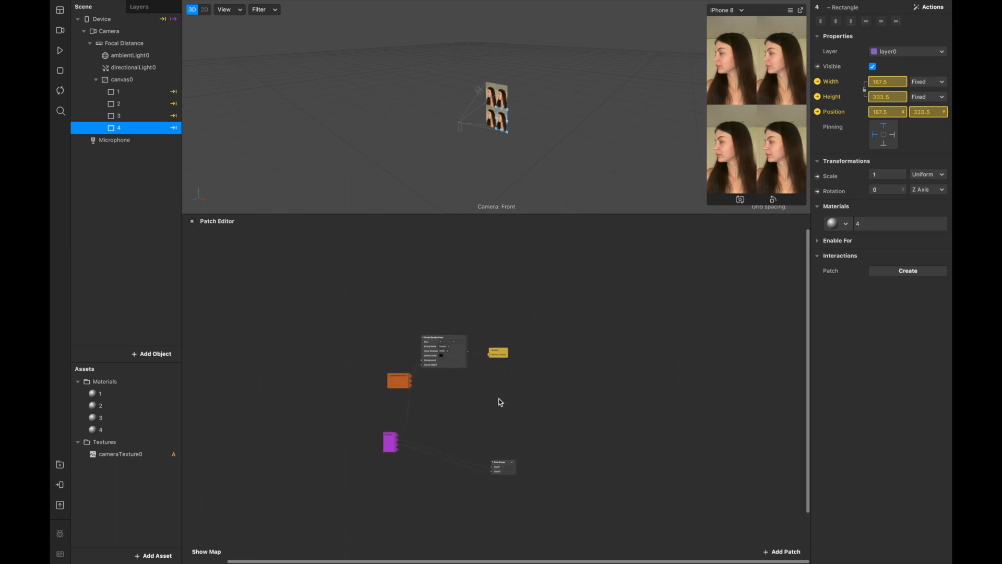
scroll(499, 401, "up", 5)
scroll(500, 400, "up", 3)
scroll(499, 401, "down", 5)
double_click(504, 404)
type("Sca")
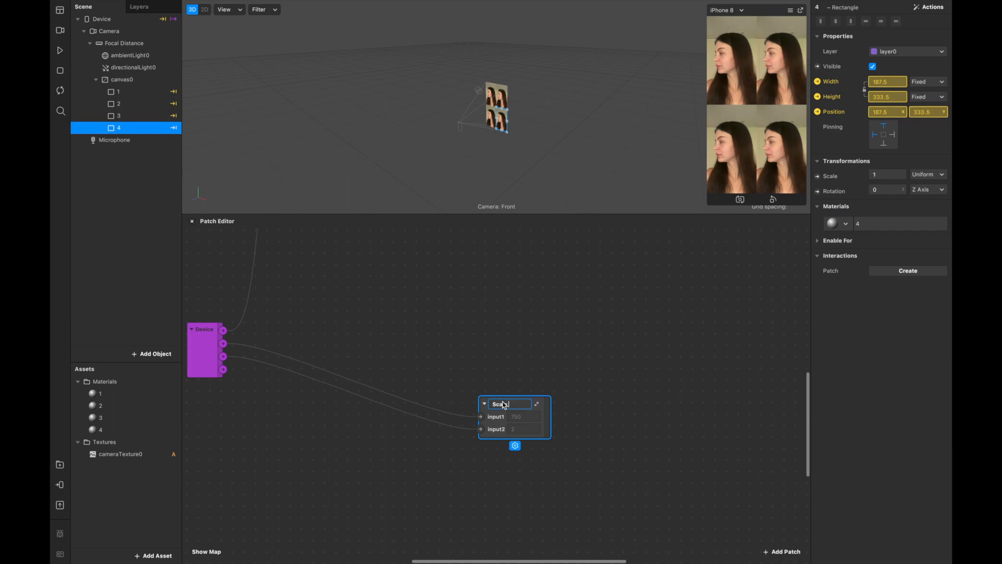
type("le and Size S")
type("cre")
type("en")
left_click(622, 406)
Move the Scale and Size Screen group close beside the purple Device patch.
left_click_drag(542, 402, 329, 292)
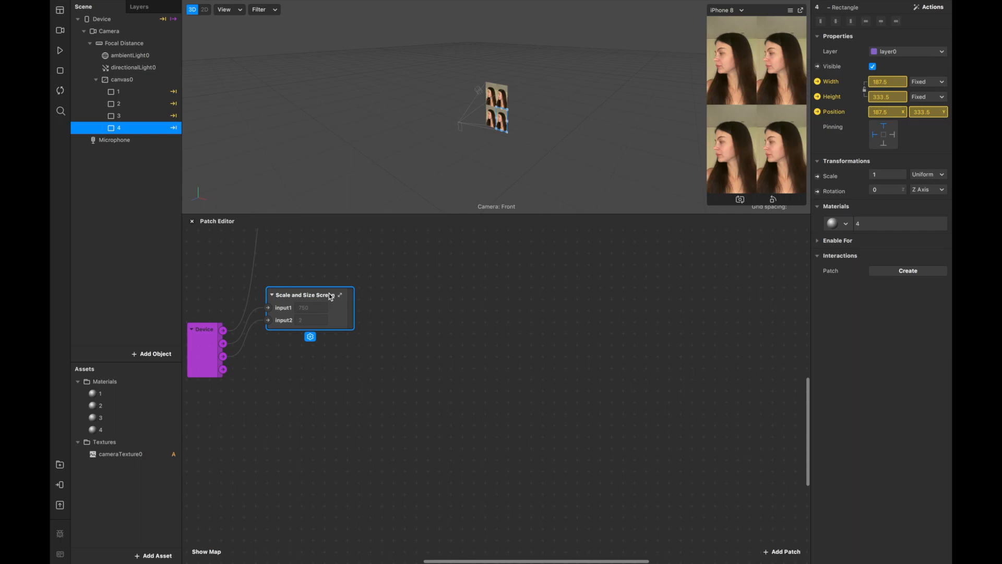
scroll(328, 293, "up", 5)
scroll(329, 293, "left", 5)
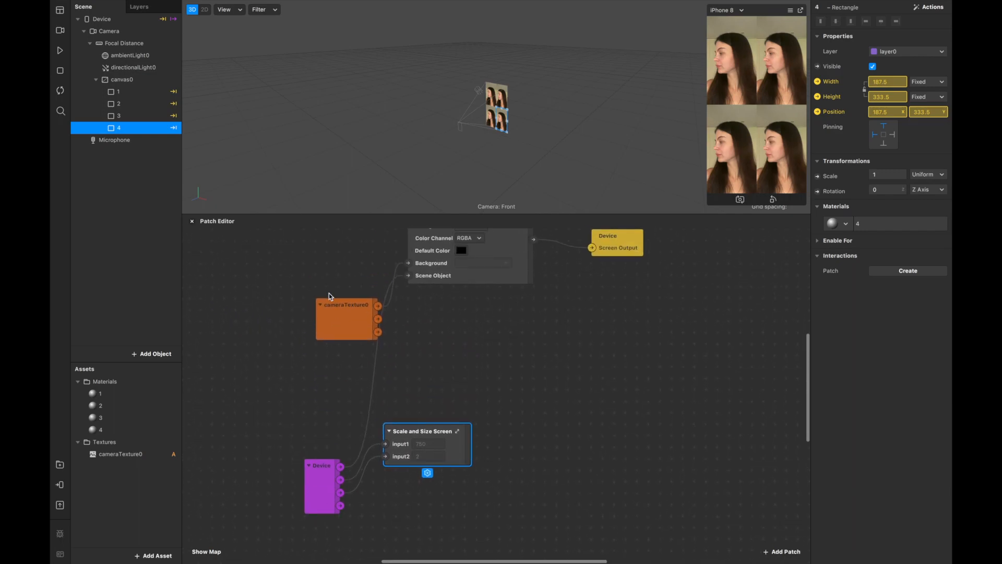
scroll(328, 297, "down", 5)
scroll(329, 297, "up", 3)
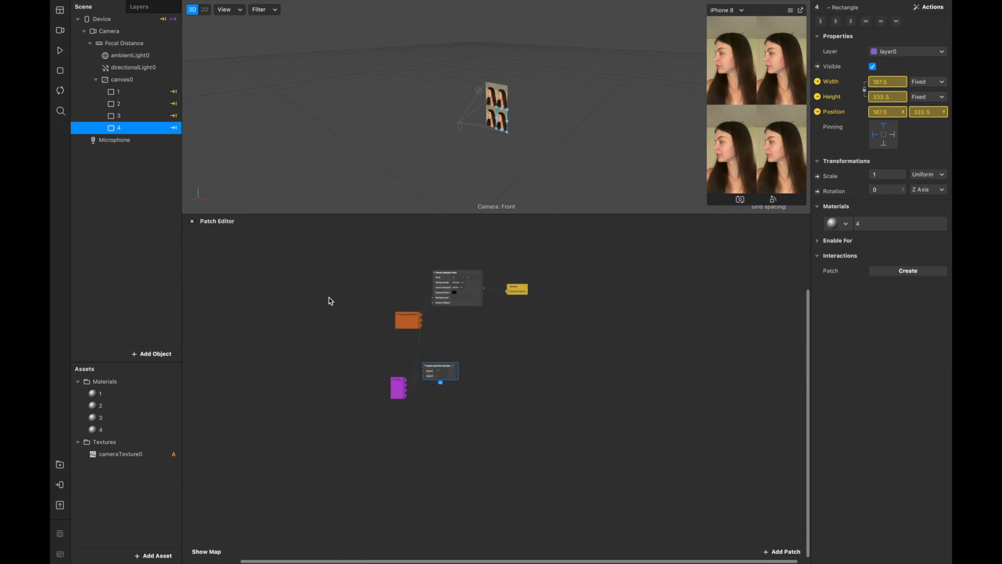
scroll(329, 301, "up", 1)
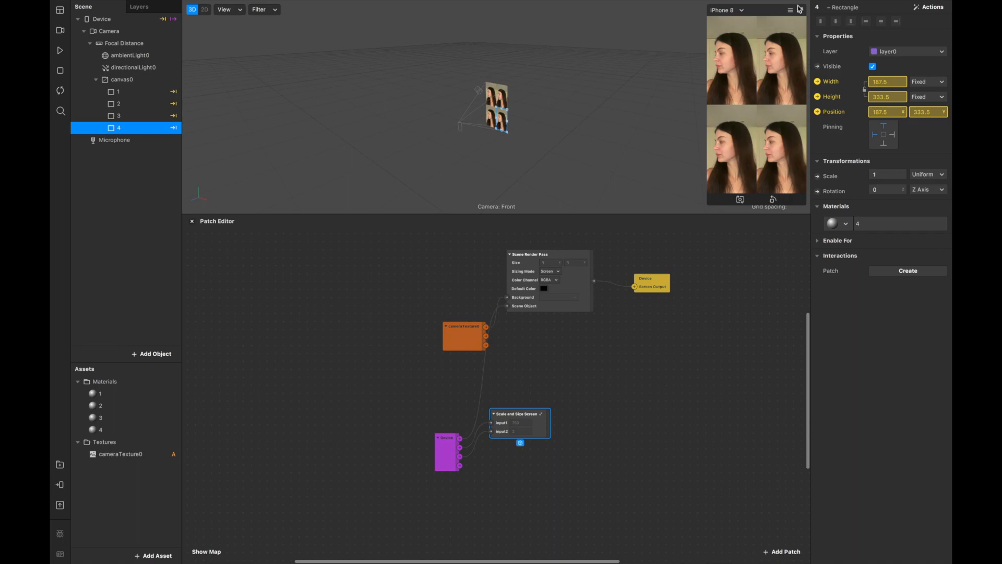
Rearrange the patches with the Scale and Size Screen group under Scene Render Pass, Device beside it and cameraTexture0 below.
left_click_drag(447, 450, 464, 362)
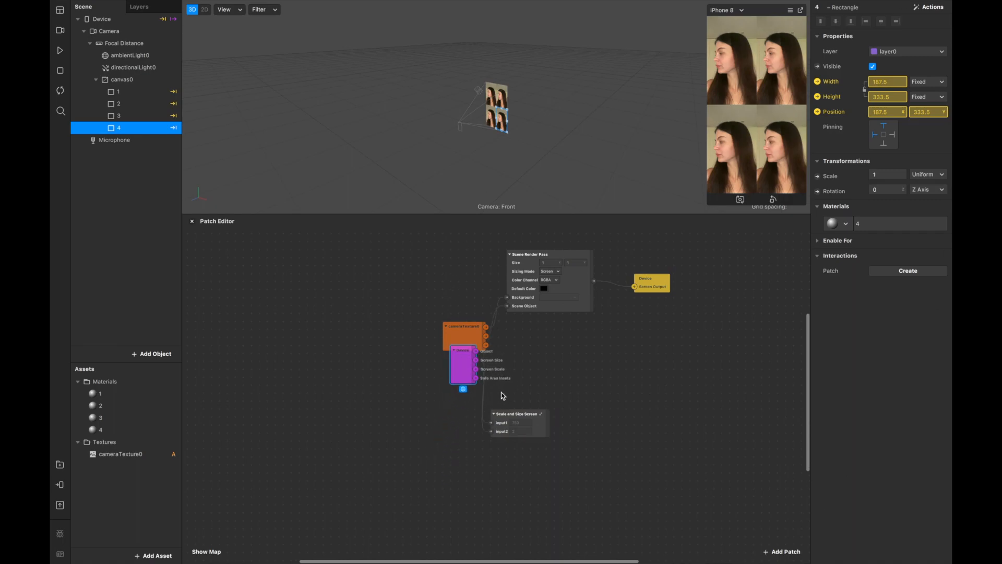
left_click_drag(536, 422, 576, 342)
left_click_drag(465, 331, 441, 283)
left_click_drag(464, 360, 465, 336)
left_click_drag(438, 279, 468, 411)
scroll(532, 331, "right", 5)
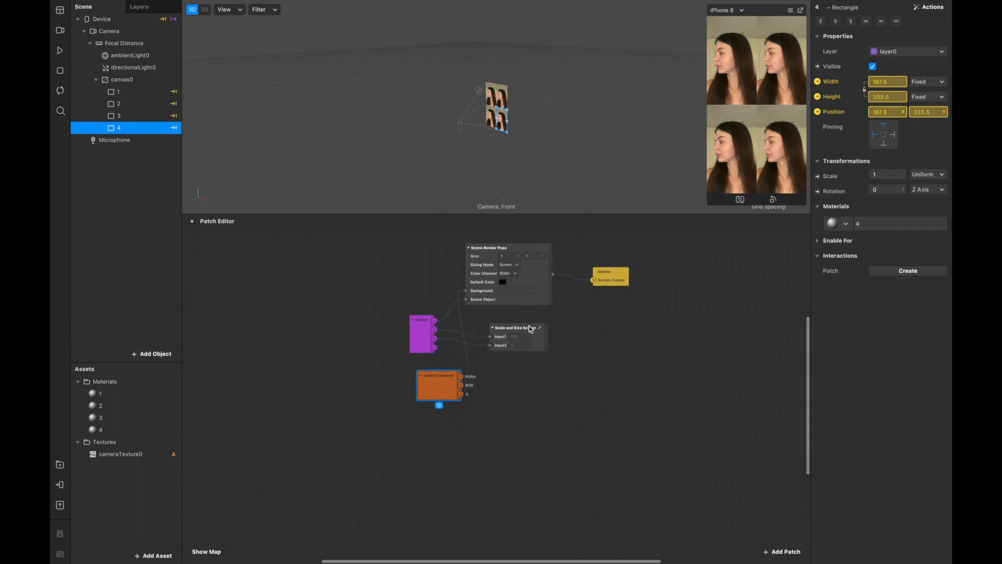
left_click_drag(481, 324, 455, 316)
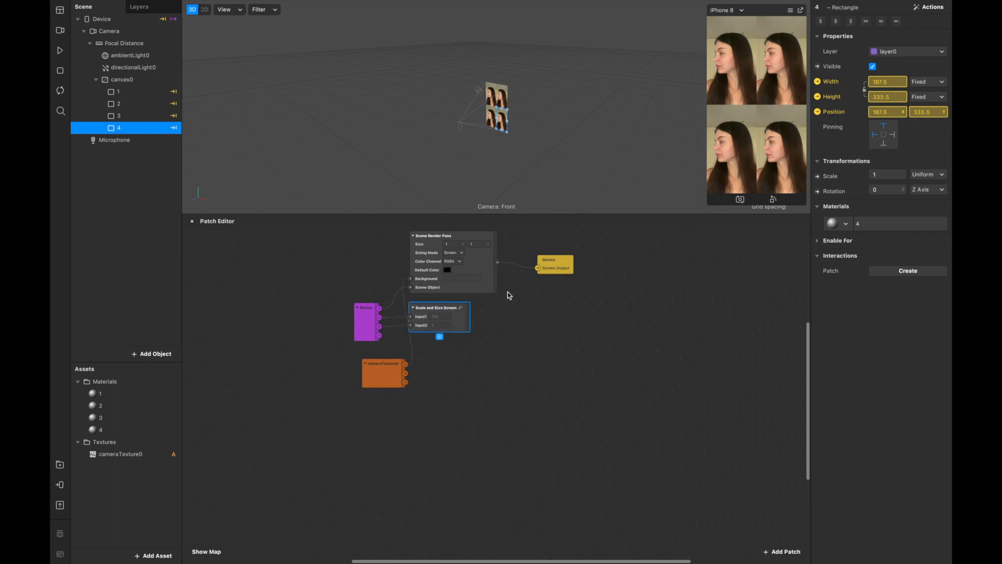
Create a producer patch for the Camera and place it directly below the cameraTexture0 patch.
left_click(152, 31)
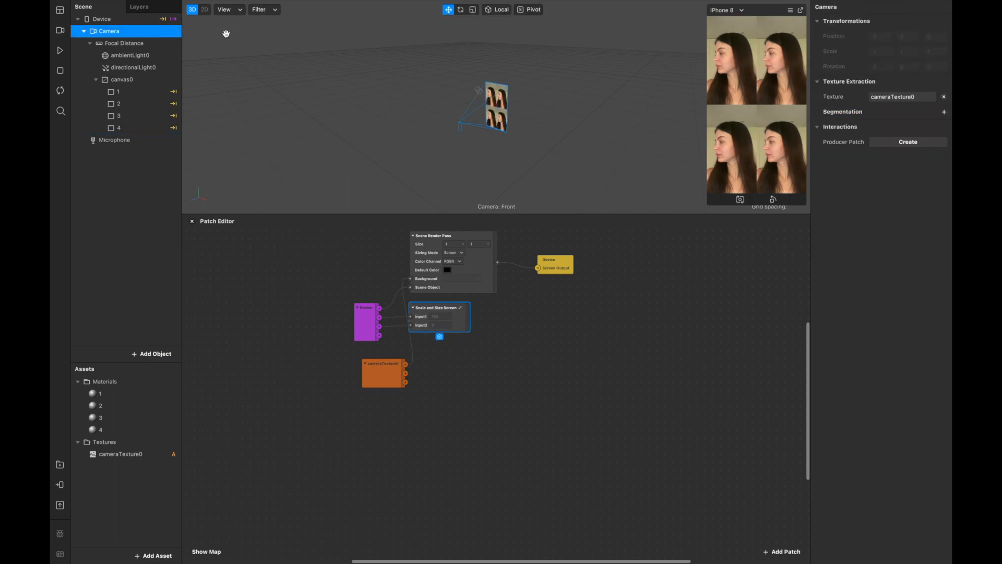
left_click(890, 143)
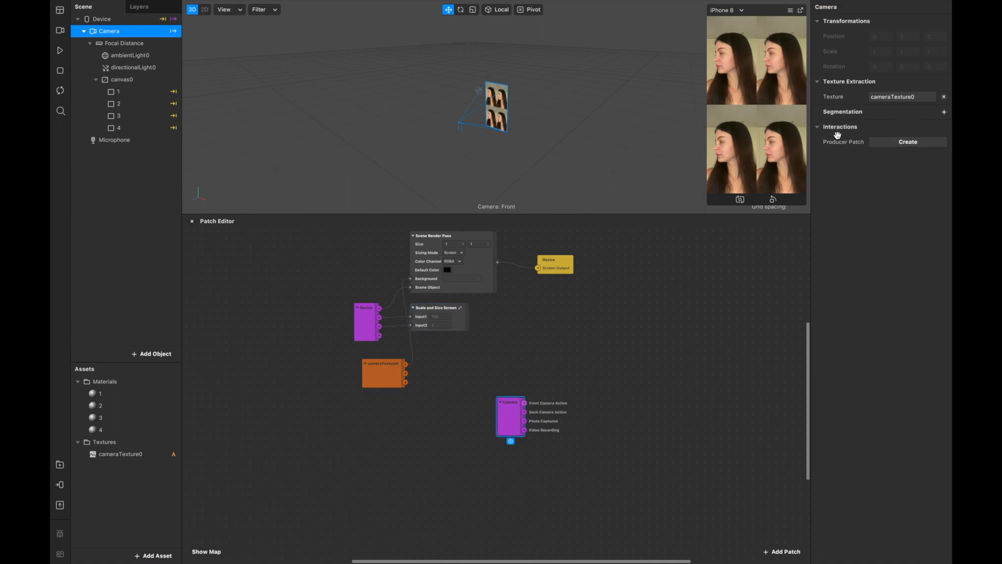
left_click_drag(497, 418, 314, 432)
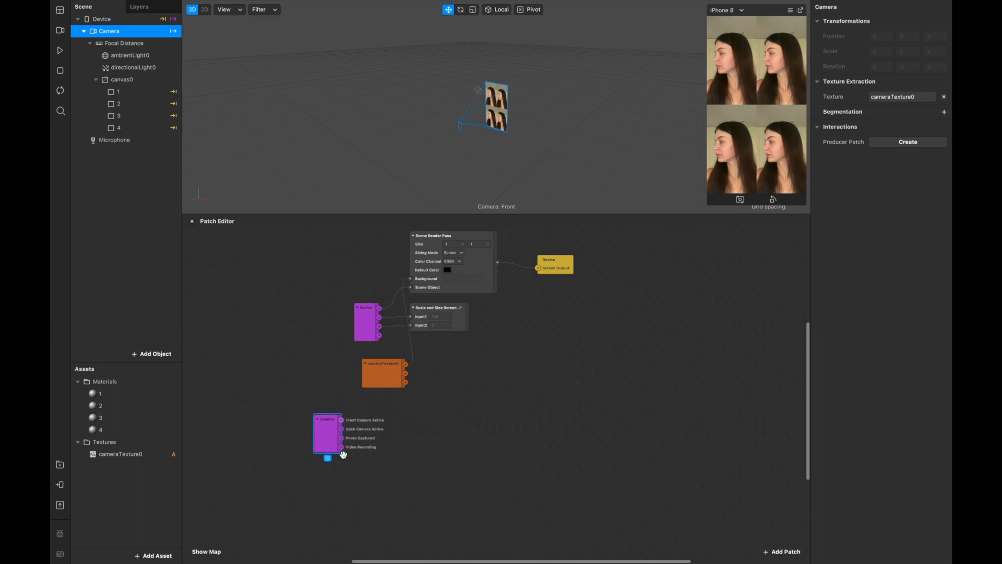
scroll(347, 450, "up", 5)
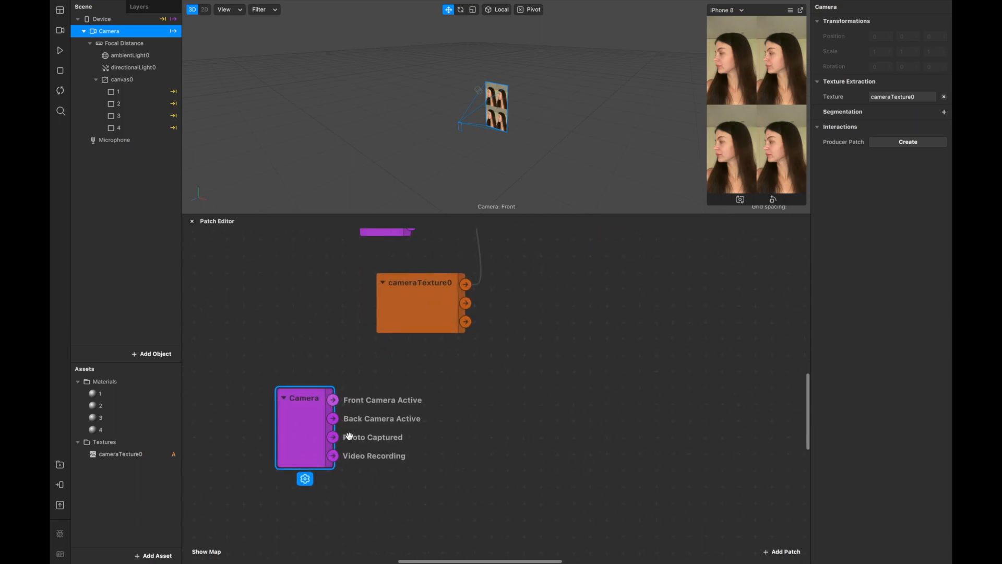
scroll(347, 420, "up", 1)
scroll(347, 421, "left", 1)
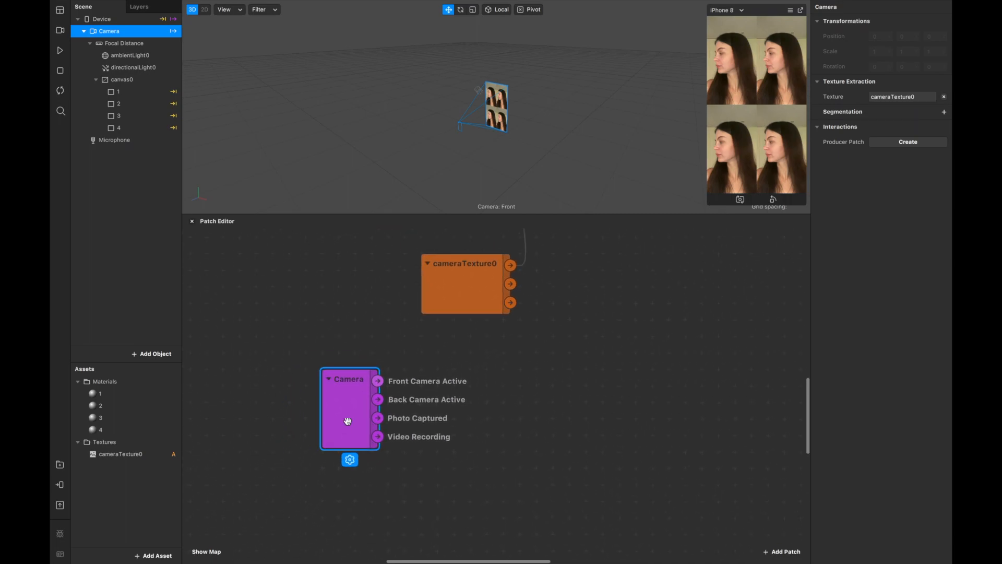
left_click_drag(438, 286, 327, 294)
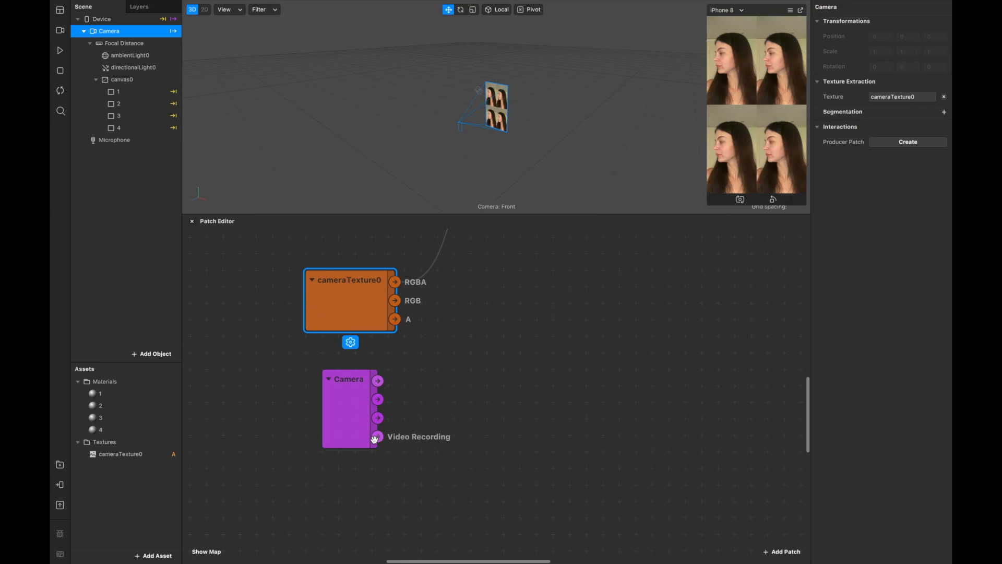
Add a Pulse patch driven by the Camera patch's Video Recording output.
left_click_drag(377, 436, 431, 409)
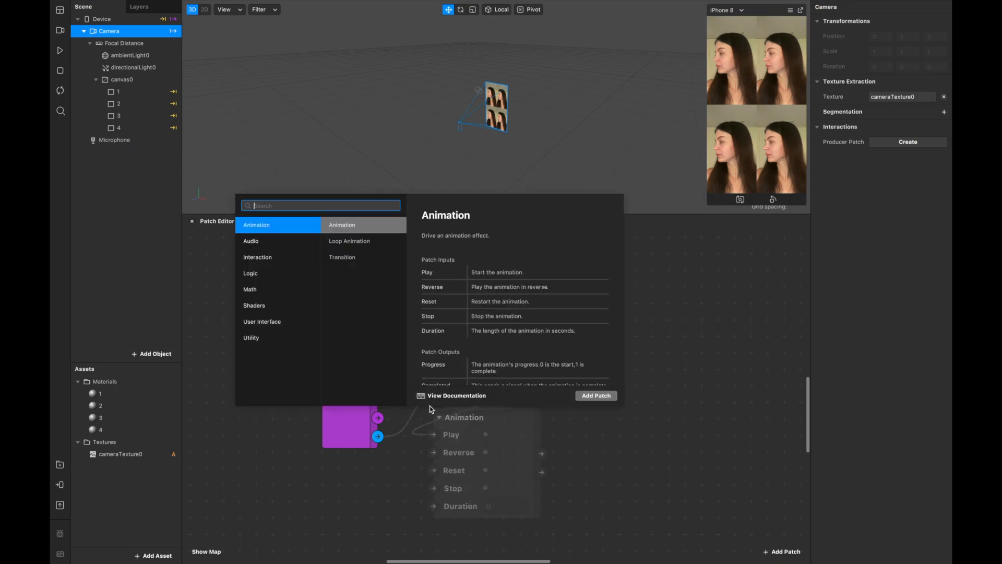
type("pu")
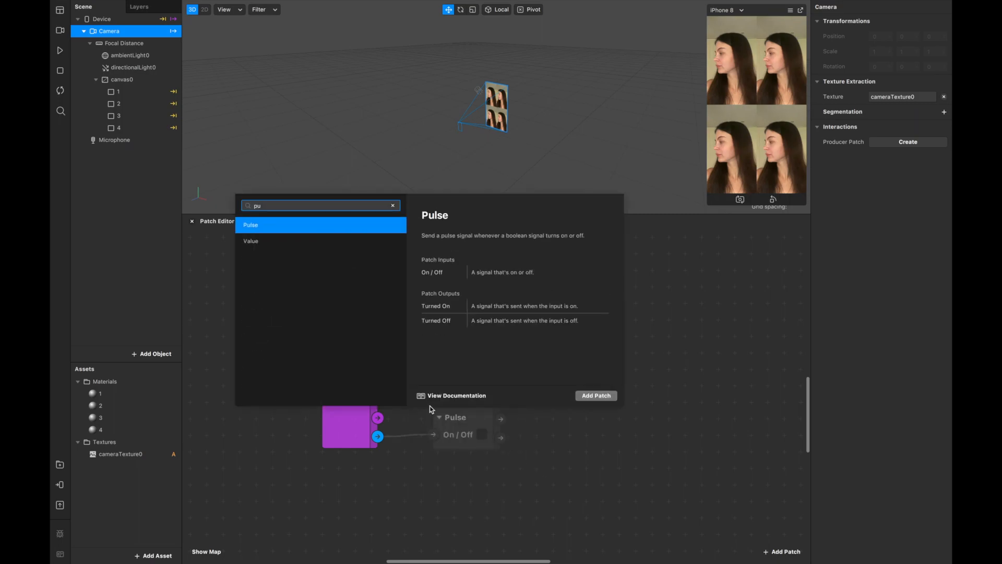
double_click(256, 225)
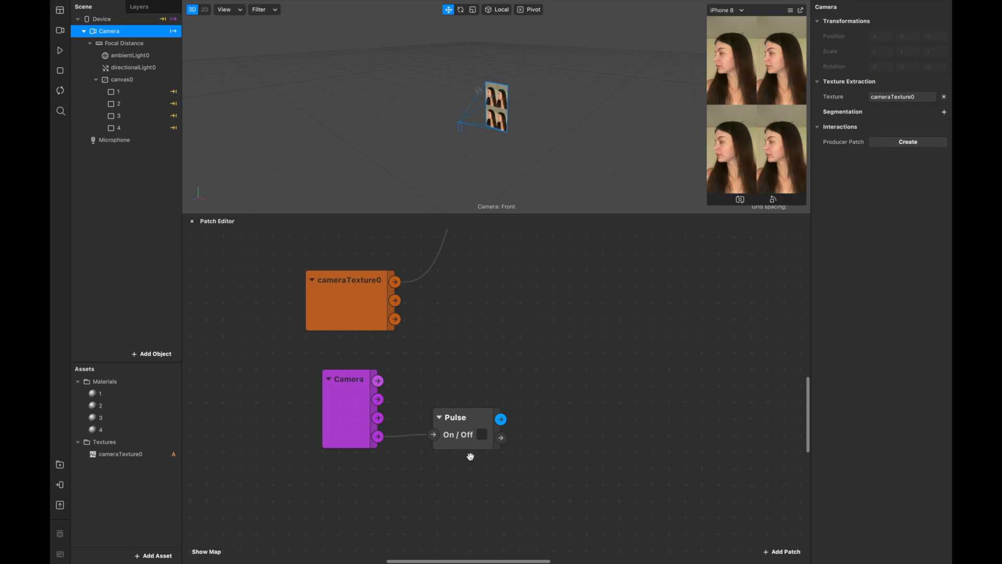
Move Pulse closer to Camera, attach a Delay patch to its first output with duration 2, and place Delay close beside Pulse.
left_click_drag(470, 431, 523, 397)
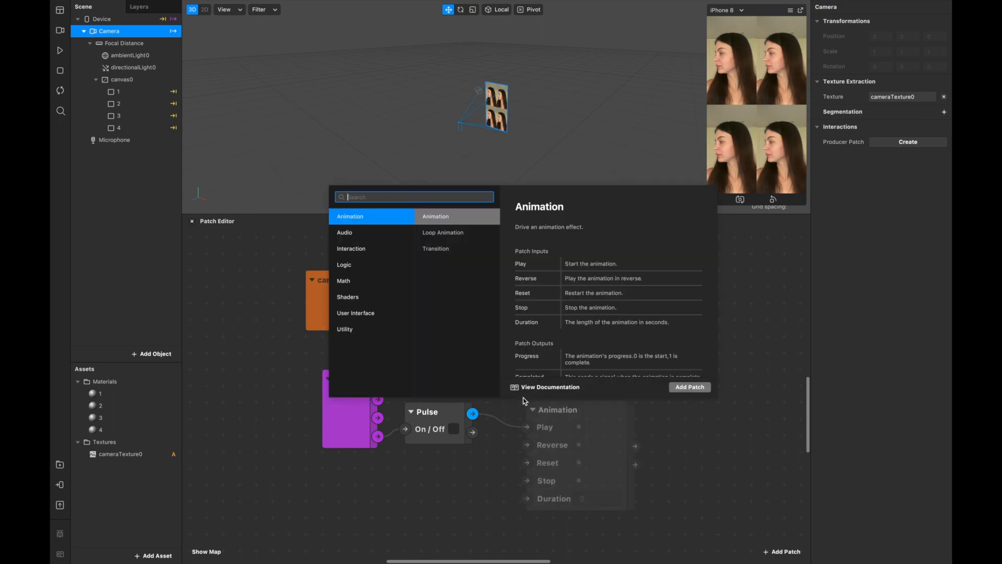
type("de")
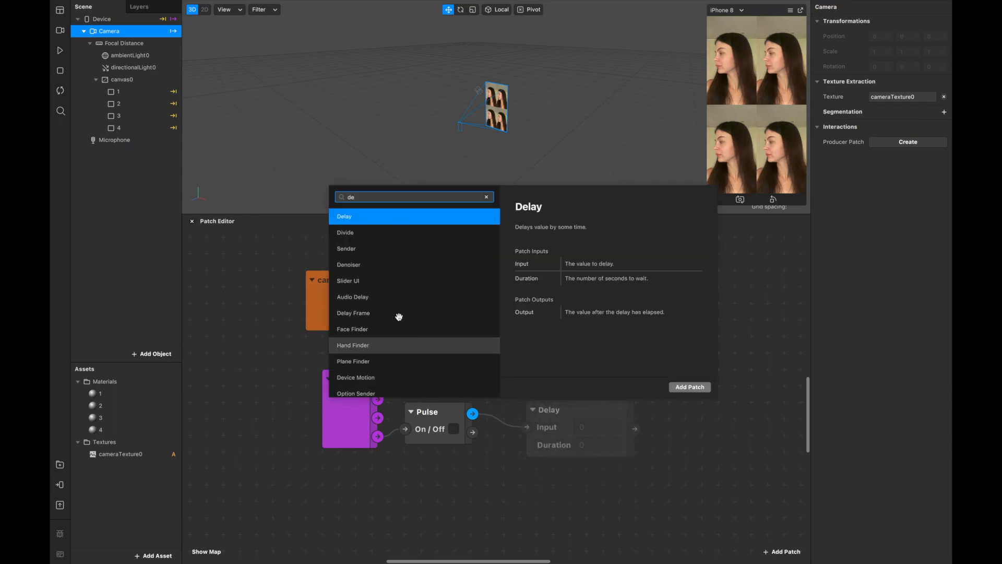
double_click(380, 221)
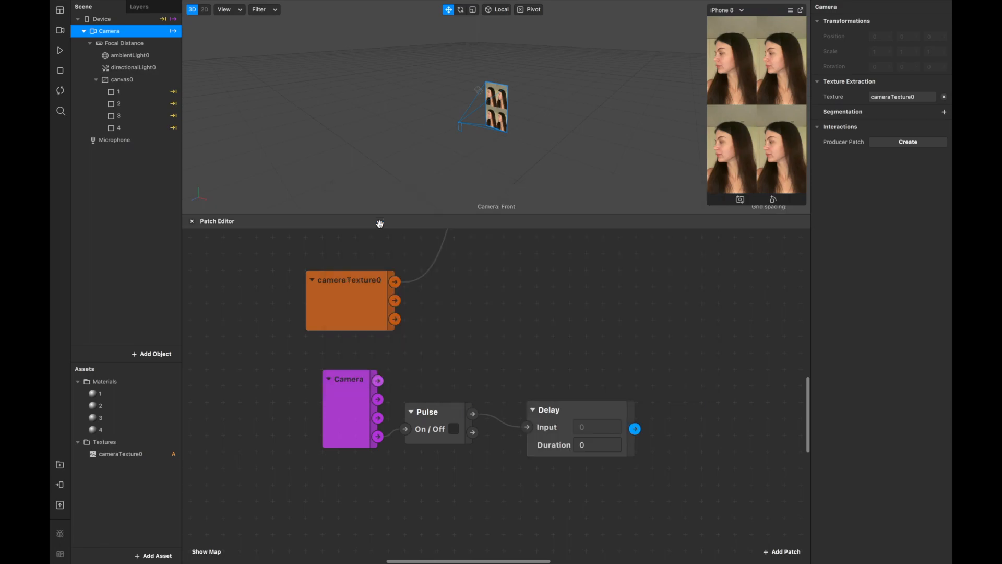
left_click(622, 420)
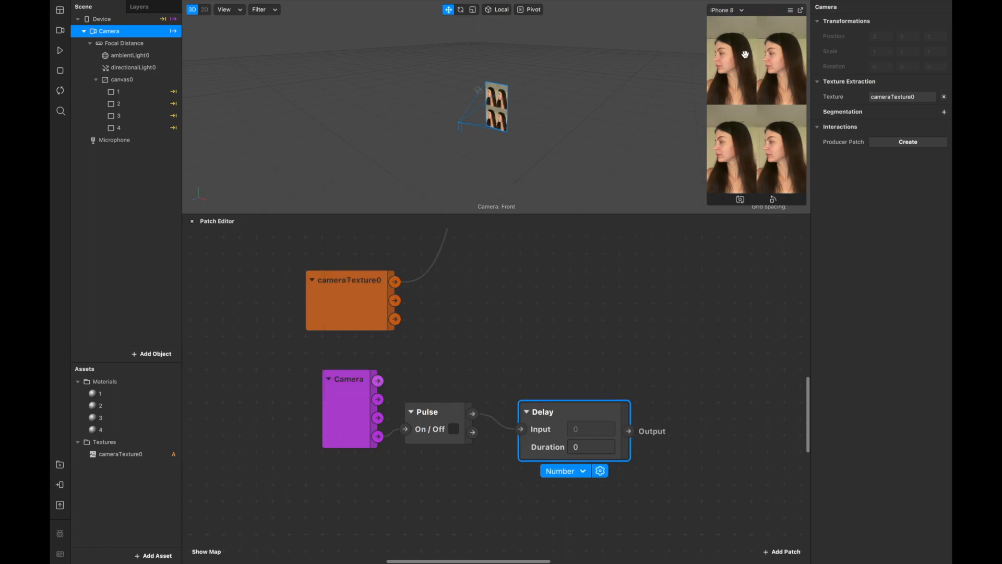
left_click(596, 447)
type("2")
left_click(662, 482)
left_click(593, 419)
left_click_drag(594, 419, 571, 414)
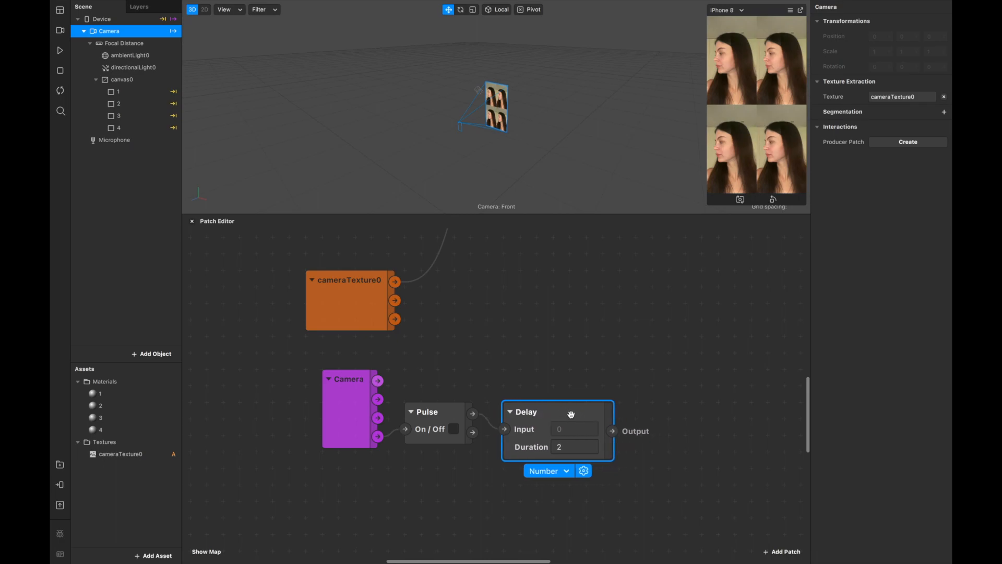
Add a Switch patch with its Flip input fed by the Delay output, and place it beside Delay.
scroll(571, 414, "right", 5)
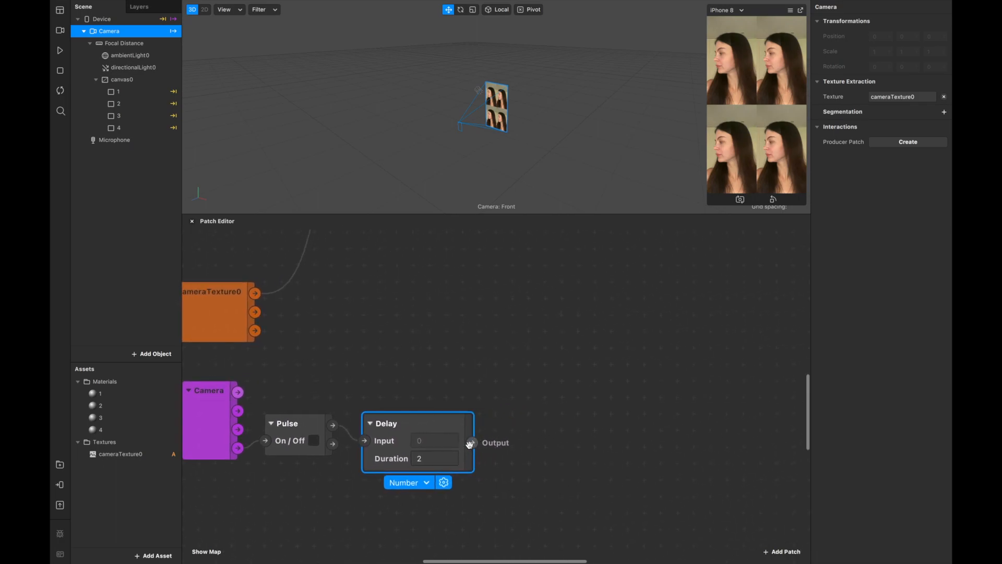
left_click_drag(472, 442, 496, 424)
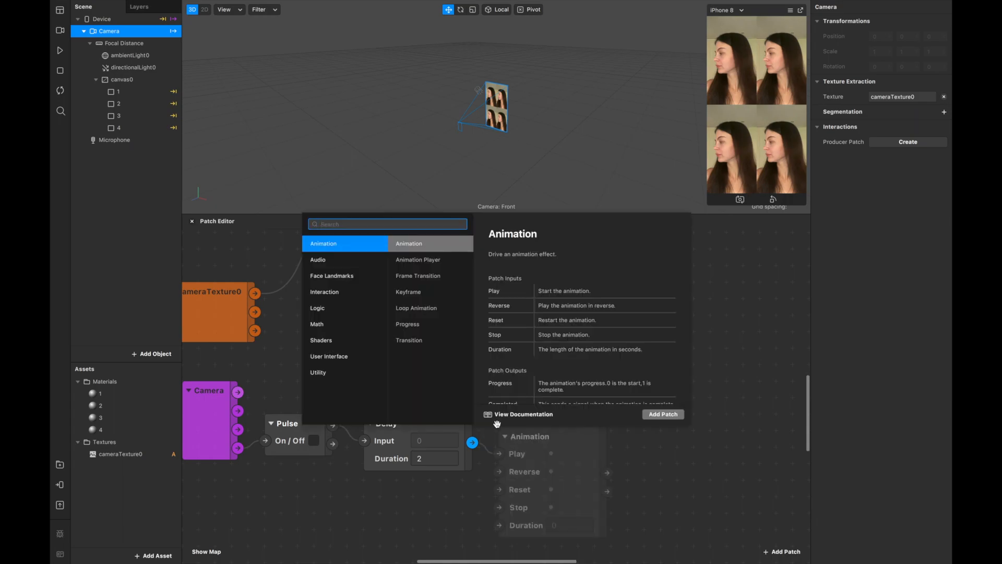
type("switch")
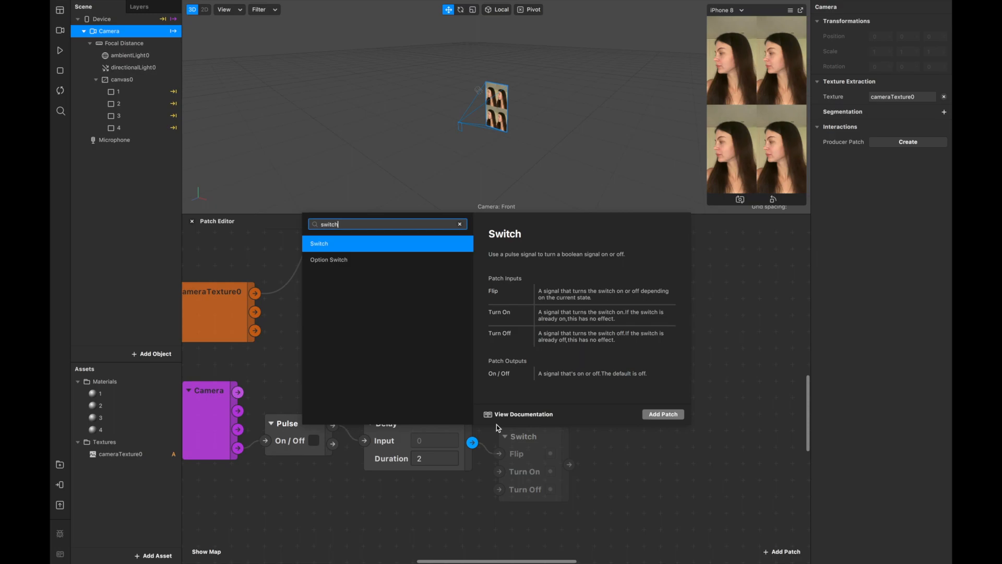
left_click(387, 243)
left_click_drag(538, 438, 549, 404)
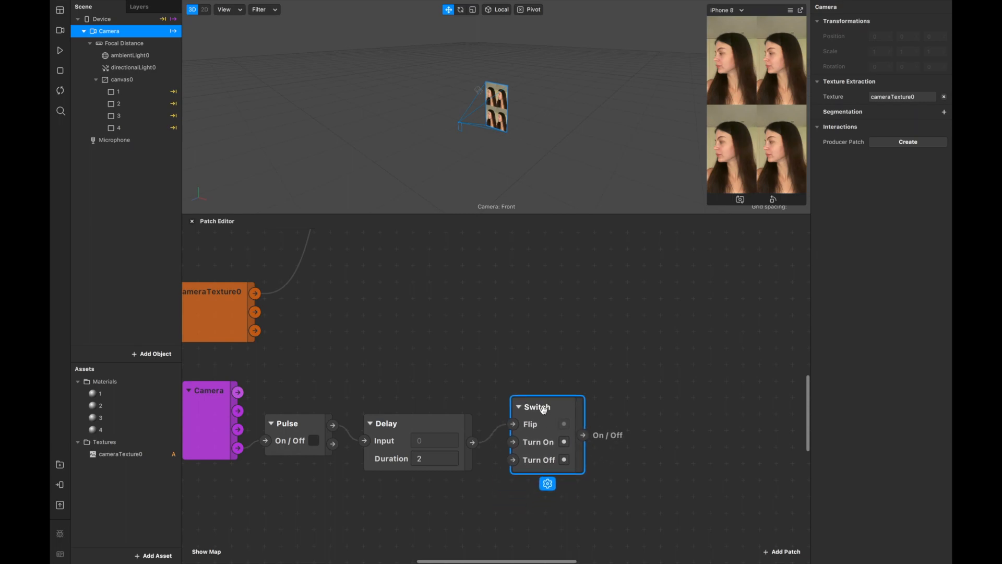
Add an unconnected Mix patch and place it next to the Switch patch.
scroll(601, 458, "right", 5)
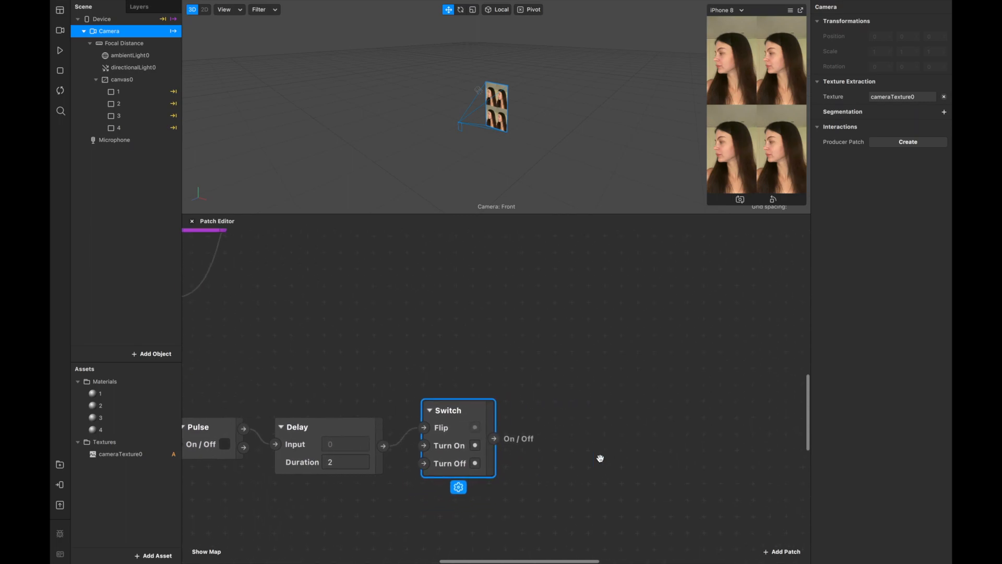
double_click(601, 458)
type("mix")
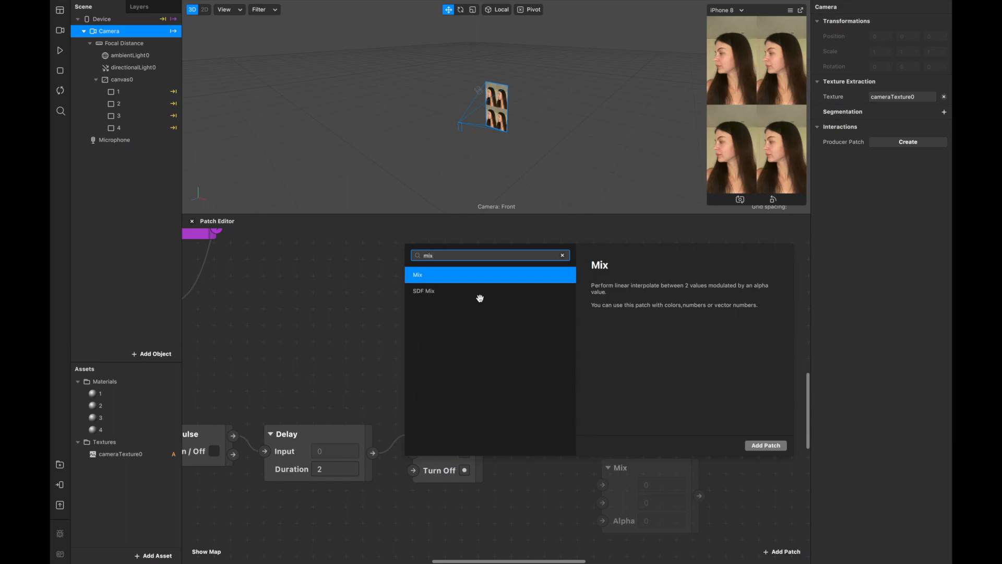
double_click(429, 279)
left_click_drag(629, 475, 558, 409)
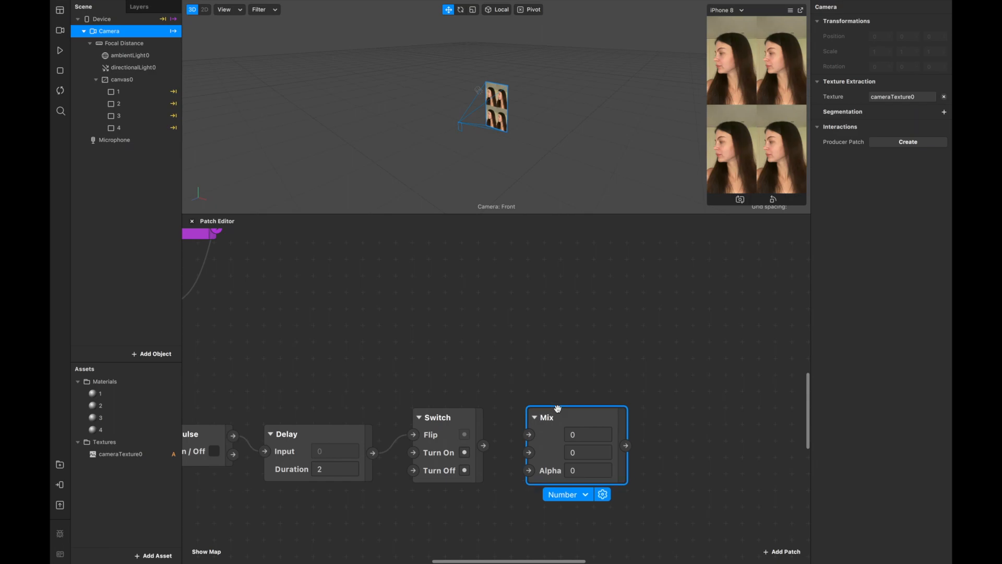
Add a Shader Render Pass patch fed by the Mix output and place it beside Mix.
scroll(558, 407, "right", 5)
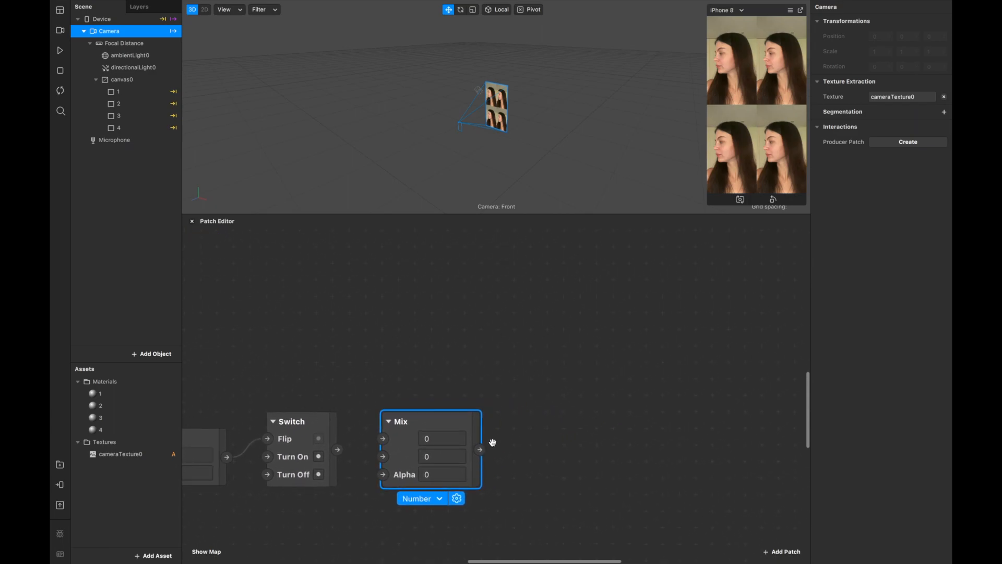
left_click_drag(480, 449, 534, 408)
type("shader")
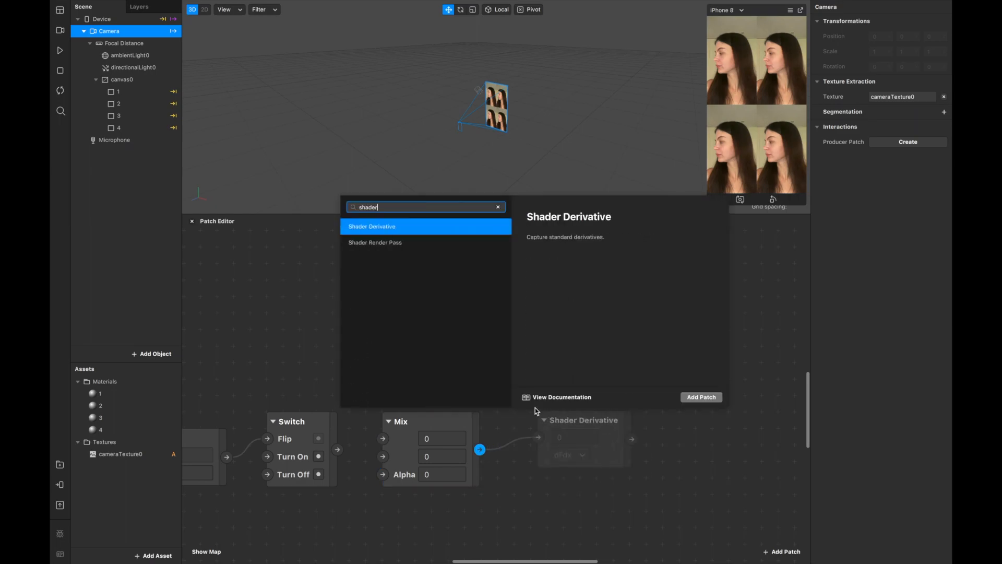
double_click(398, 243)
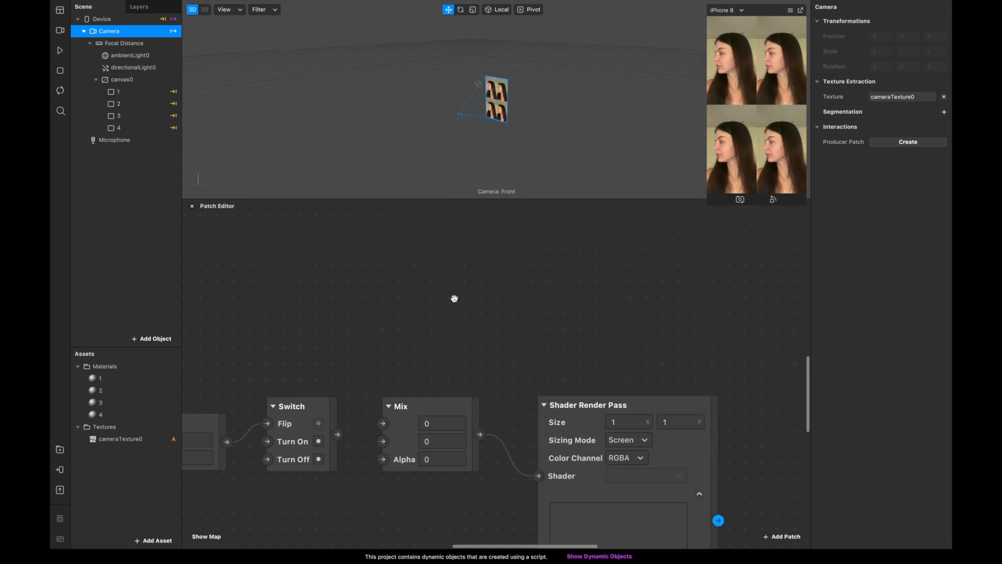
left_click_drag(634, 399, 626, 351)
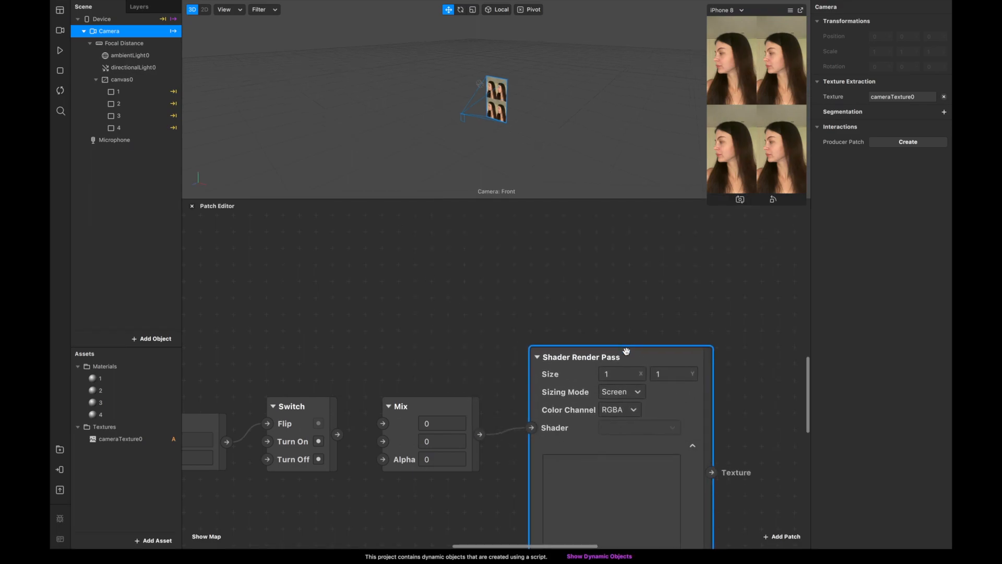
Add a Delay Frame patch with its Render Pass input fed by the Shader Render Pass texture, and place it beside that patch.
scroll(633, 358, "right", 5)
scroll(634, 359, "down", 3)
scroll(622, 363, "down", 2)
scroll(623, 364, "left", 2)
left_click_drag(553, 374, 611, 340)
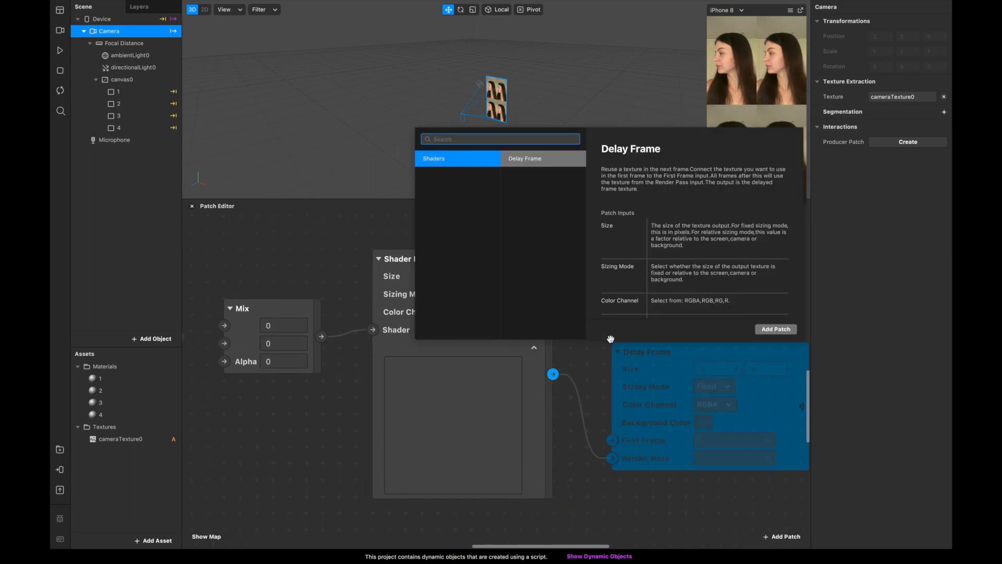
type("delay")
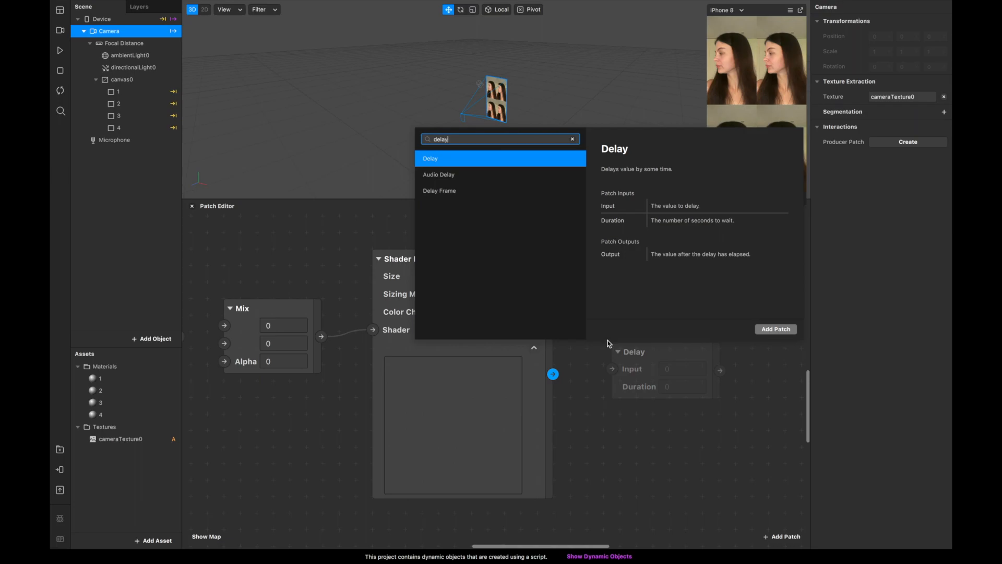
double_click(470, 191)
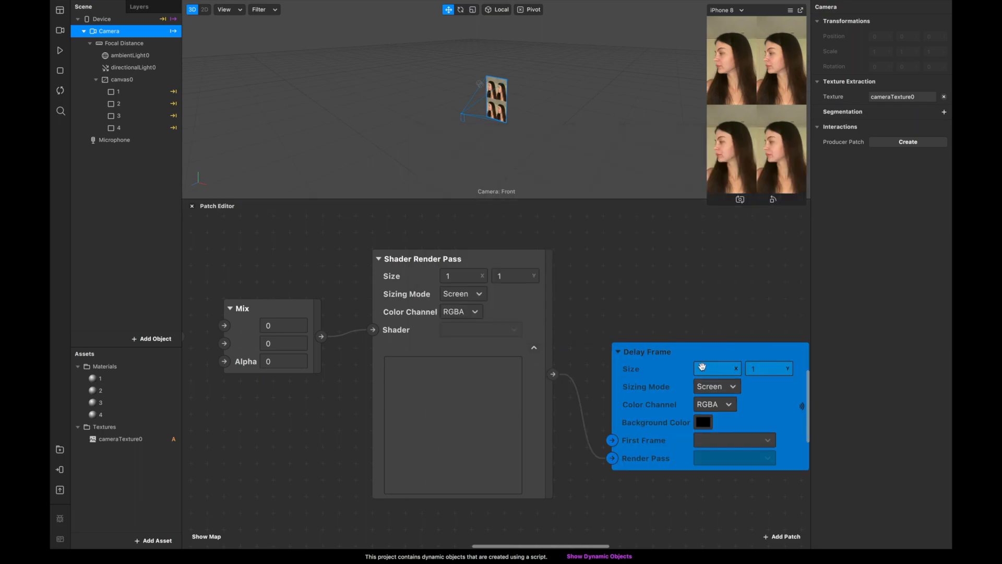
left_click_drag(660, 332, 652, 287)
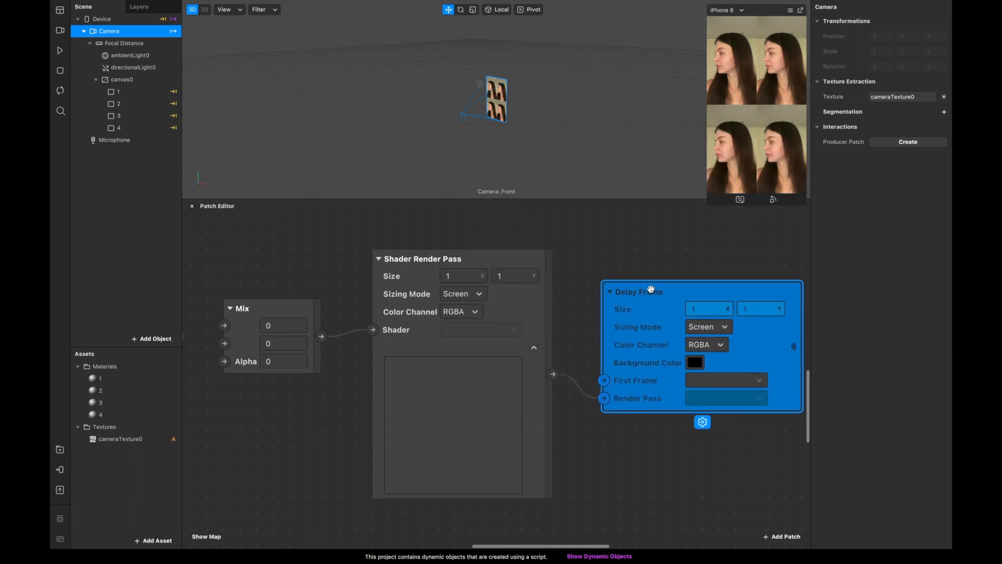
Make a receiver for the Delay Frame patch and place it above the Switch patch.
scroll(651, 289, "down", 3)
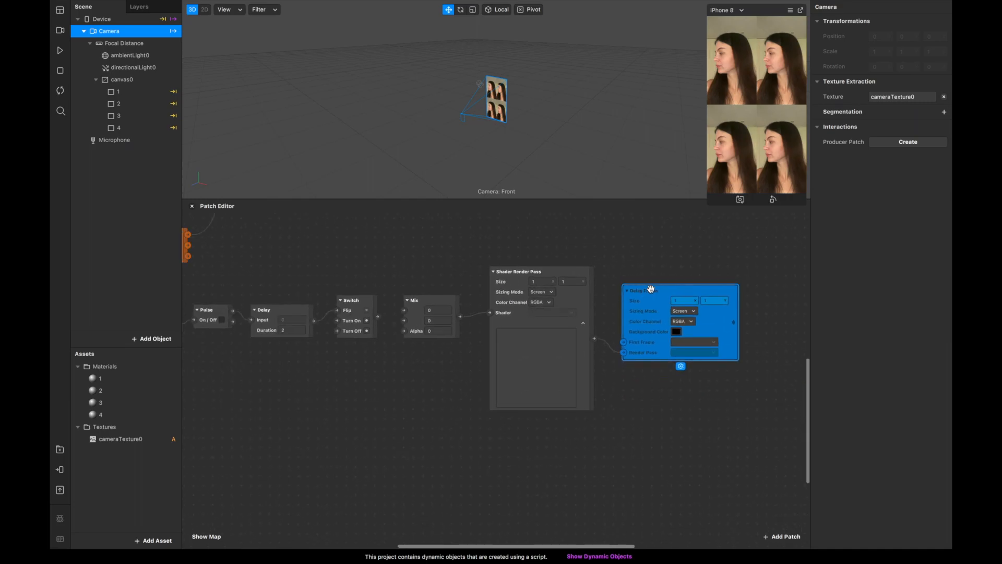
right_click(648, 300)
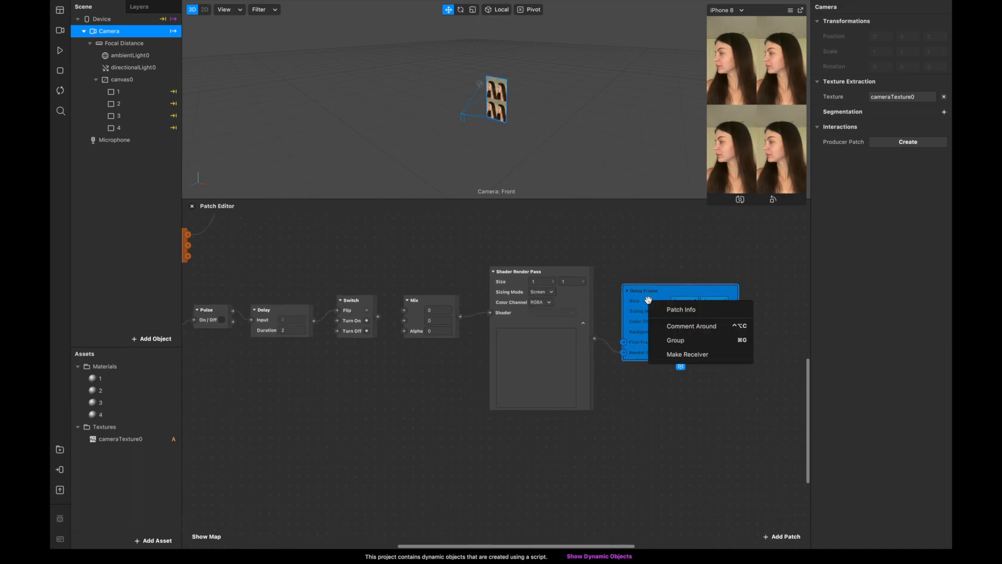
left_click(671, 355)
left_click_drag(762, 290, 340, 252)
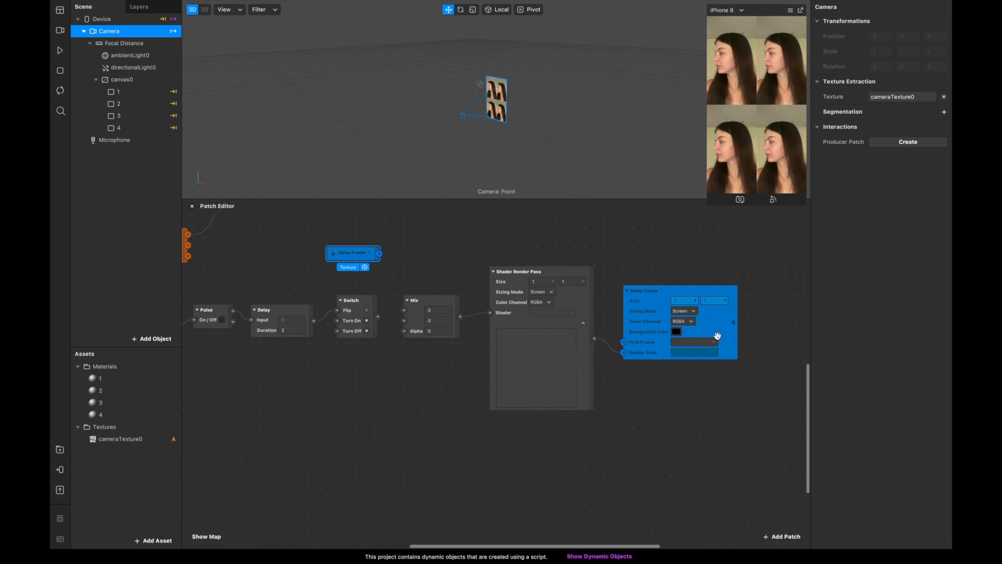
Move Mix up above the timer chain and place cameraTexture0 beside it, with the Delay Frame receiver directly below cameraTexture0.
scroll(717, 336, "left", 10)
scroll(718, 336, "up", 4)
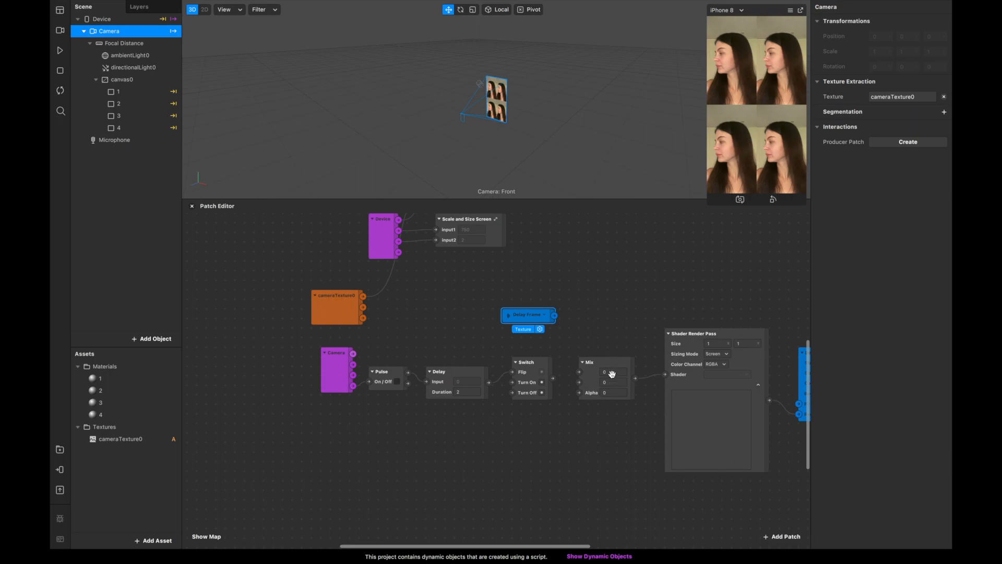
scroll(609, 374, "up", 2)
scroll(607, 393, "up", 1)
left_click_drag(590, 406, 602, 310)
left_click_drag(308, 331, 470, 292)
left_click_drag(501, 351, 472, 360)
Connect cameraTexture0's RGBA to Mix's first input, the Delay Frame receiver to its second input and Switch to Alpha.
left_click_drag(480, 302, 582, 311)
left_click_drag(520, 361, 583, 322)
left_click_drag(547, 414, 583, 333)
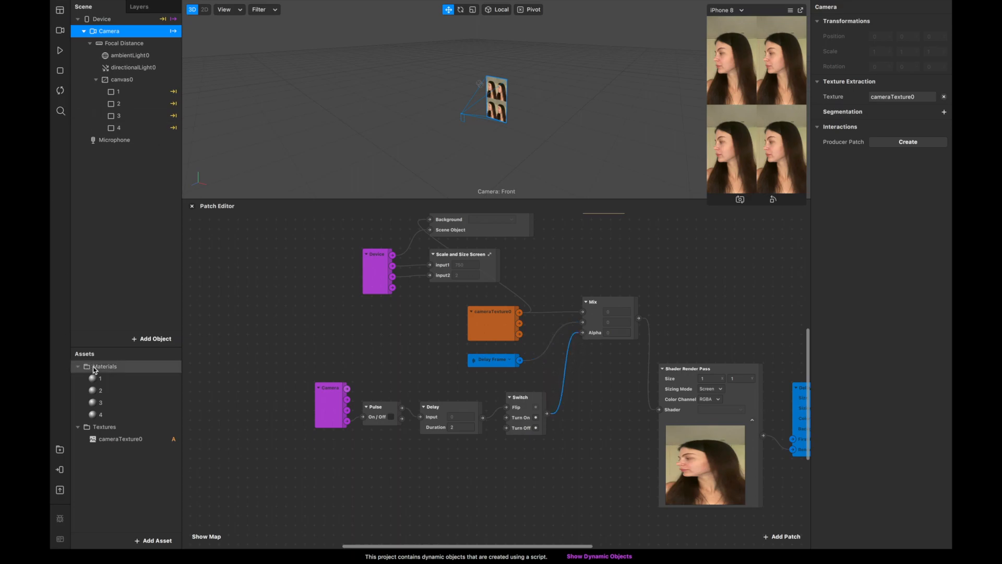
Create a diffuse texture patch for material 1, place it below the Delay Frame patch and feed it from the Shader Render Pass.
left_click(120, 379)
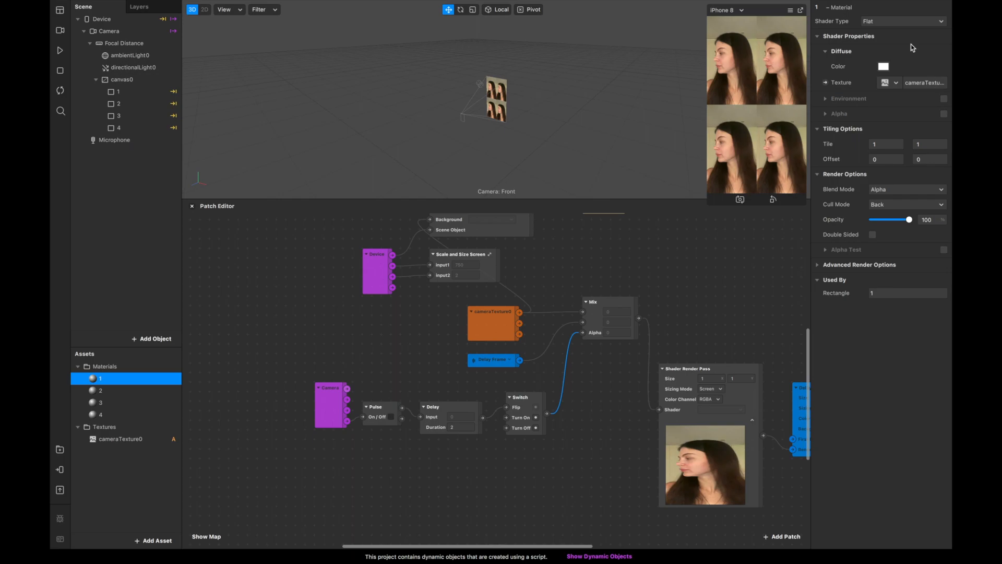
left_click(825, 83)
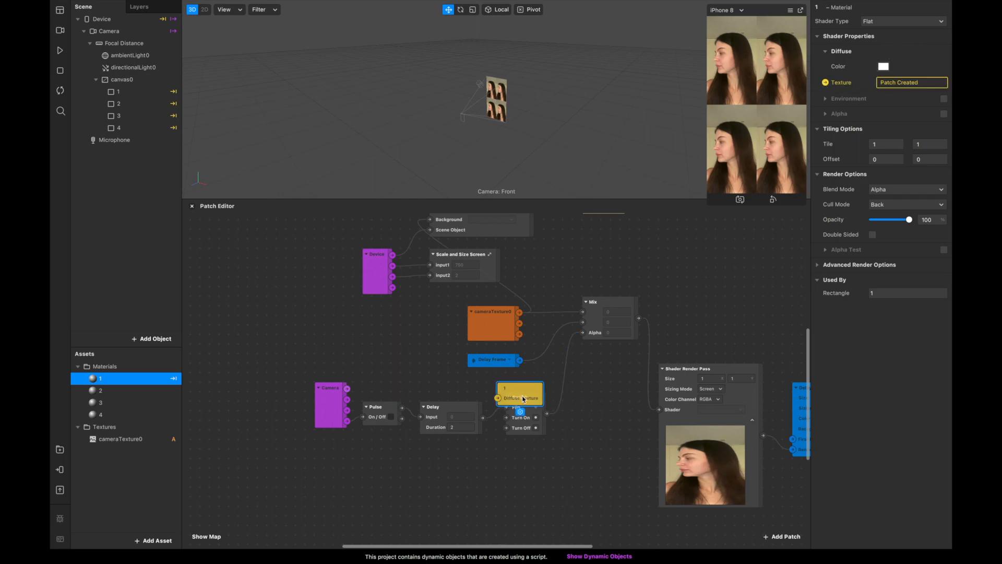
left_click_drag(524, 400, 711, 324)
scroll(713, 323, "right", 10)
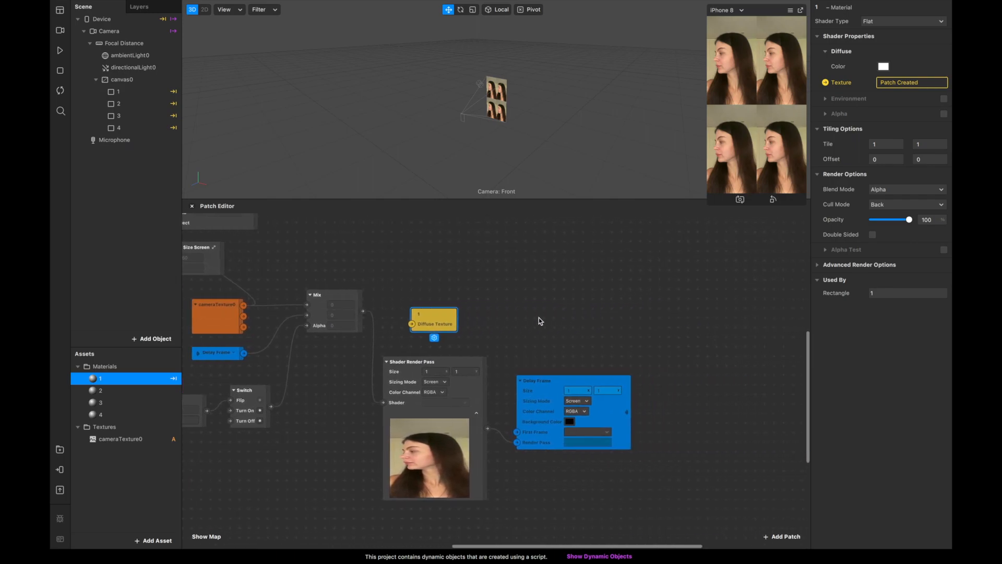
left_click_drag(434, 315, 567, 485)
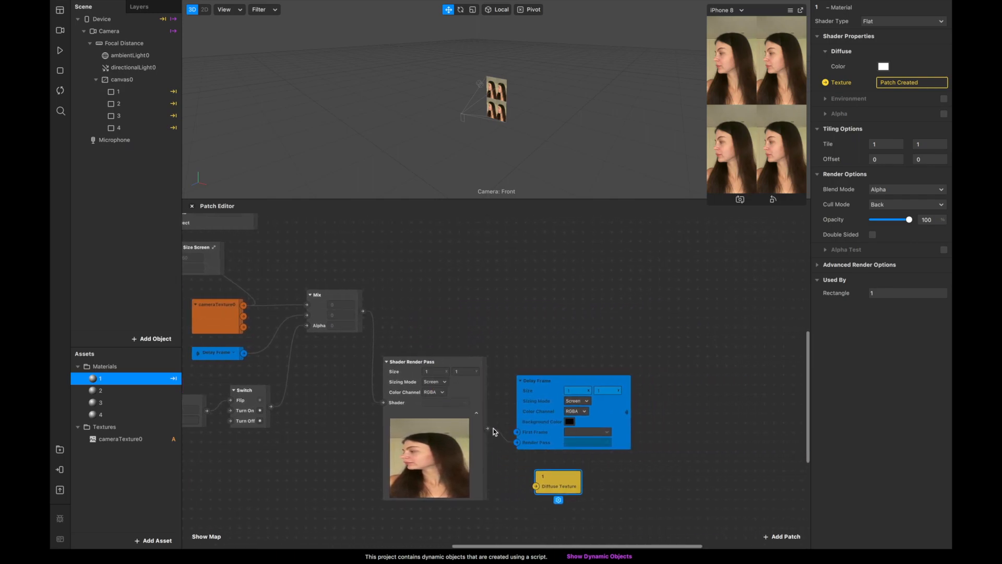
left_click_drag(488, 428, 538, 491)
Move Mix between Switch and Shader Render Pass, and place the Delay Frame receiver just above Switch.
scroll(677, 230, "left", 10)
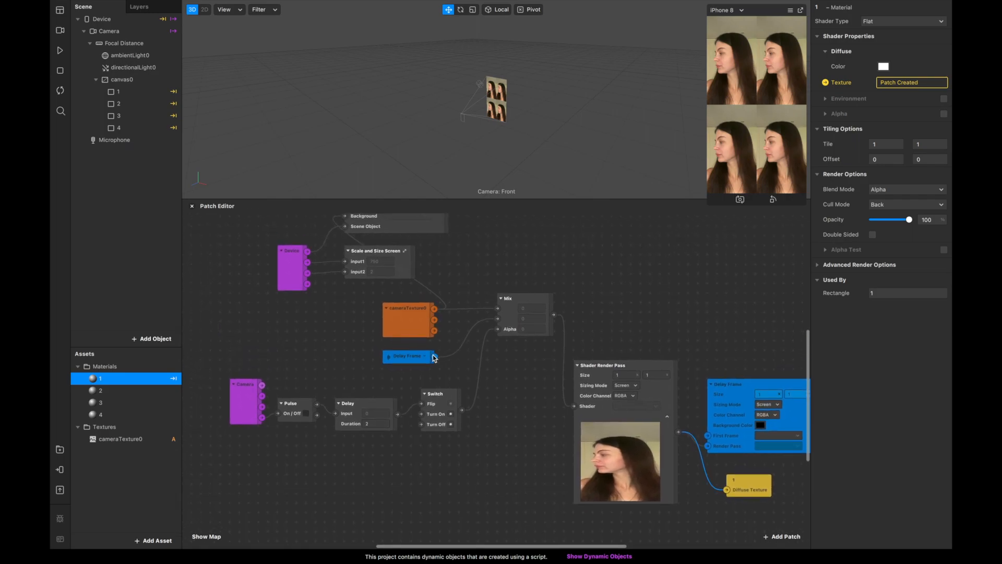
left_click_drag(511, 308, 503, 403)
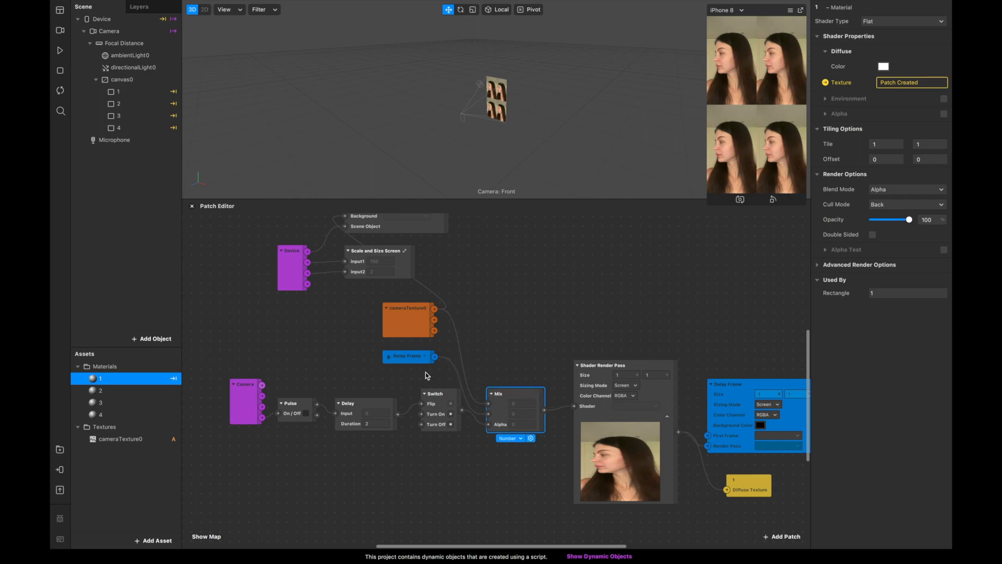
left_click_drag(417, 359, 445, 371)
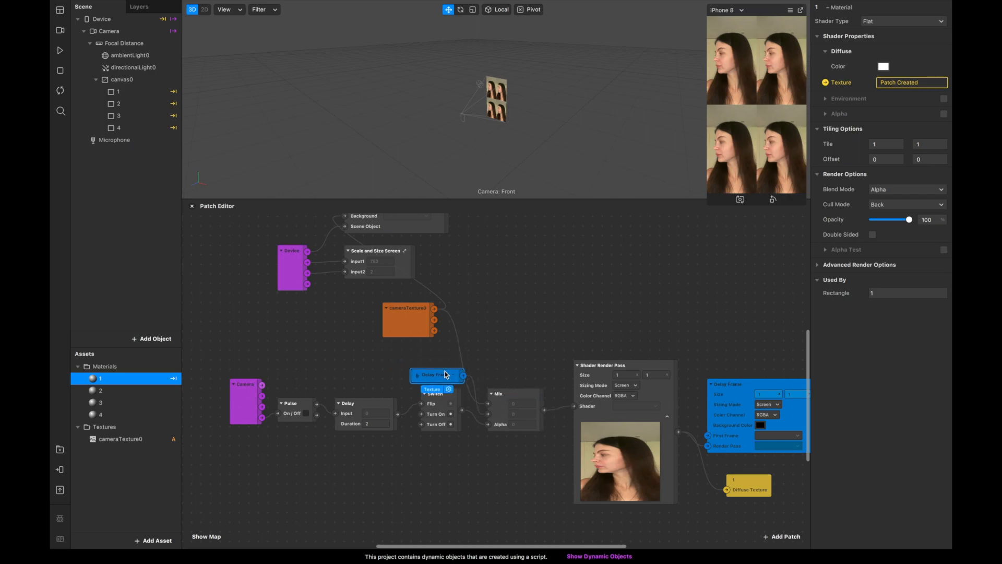
Move material 1's Diffuse Texture patch further down, clear of the Delay Frame patch.
scroll(445, 371, "down", 5)
scroll(445, 372, "down", 3)
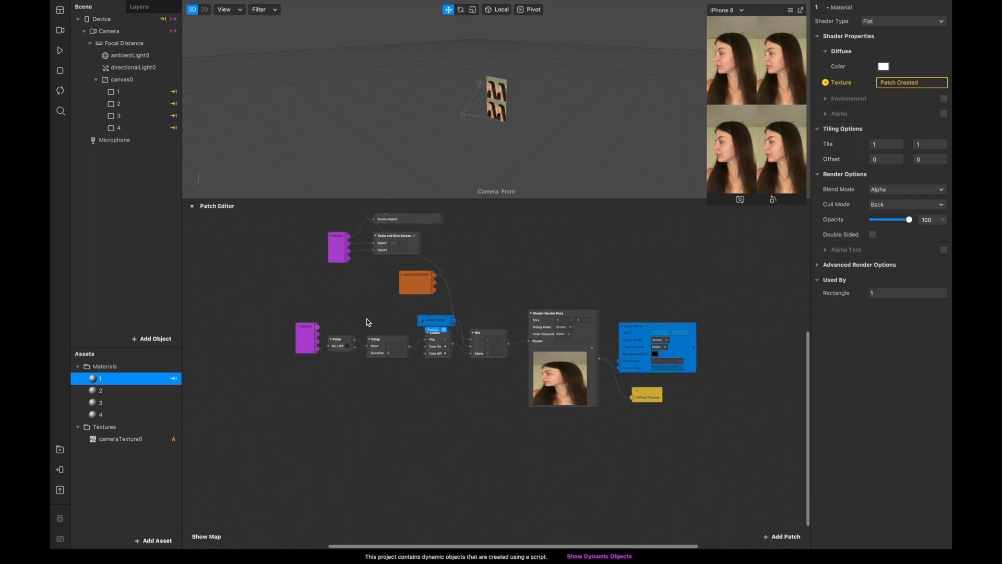
left_click_drag(645, 396, 671, 436)
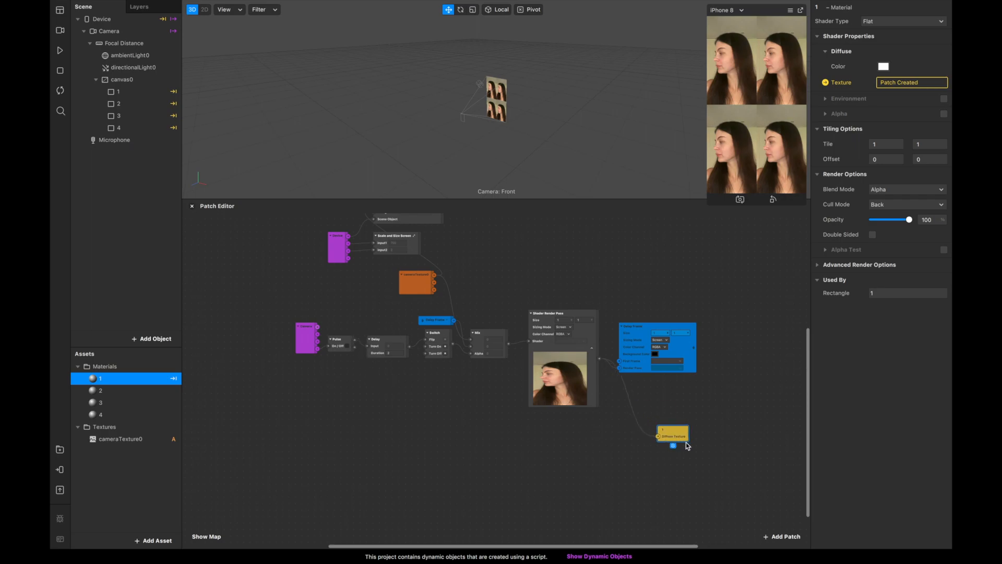
Duplicate the Delay, Switch, Mix, Shader Render Pass and both Delay Frame patches, and place the copies as a second row below.
double_click(388, 343)
left_click(443, 417)
left_click_drag(365, 317, 635, 395)
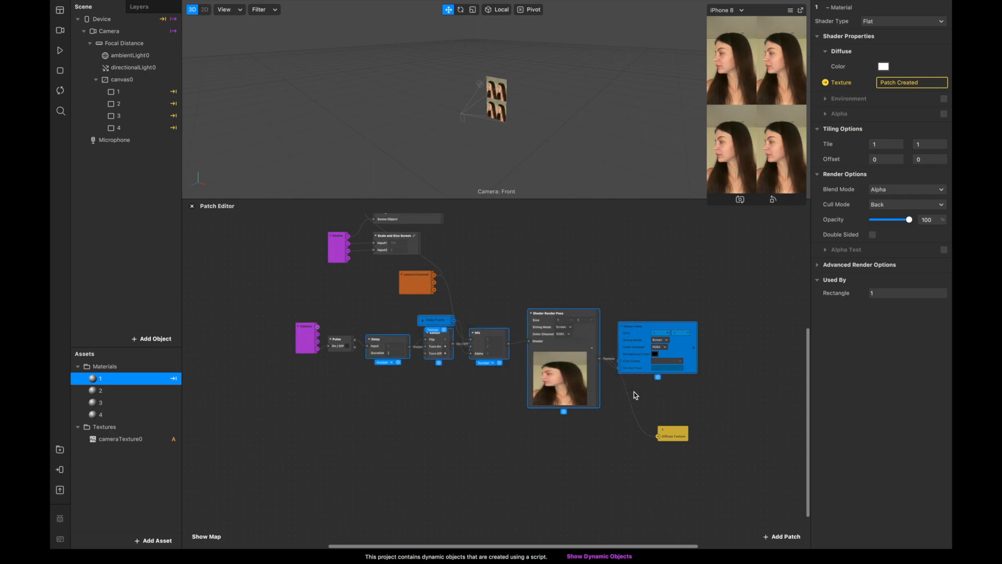
key("ctrl+d")
left_click_drag(584, 374, 548, 492)
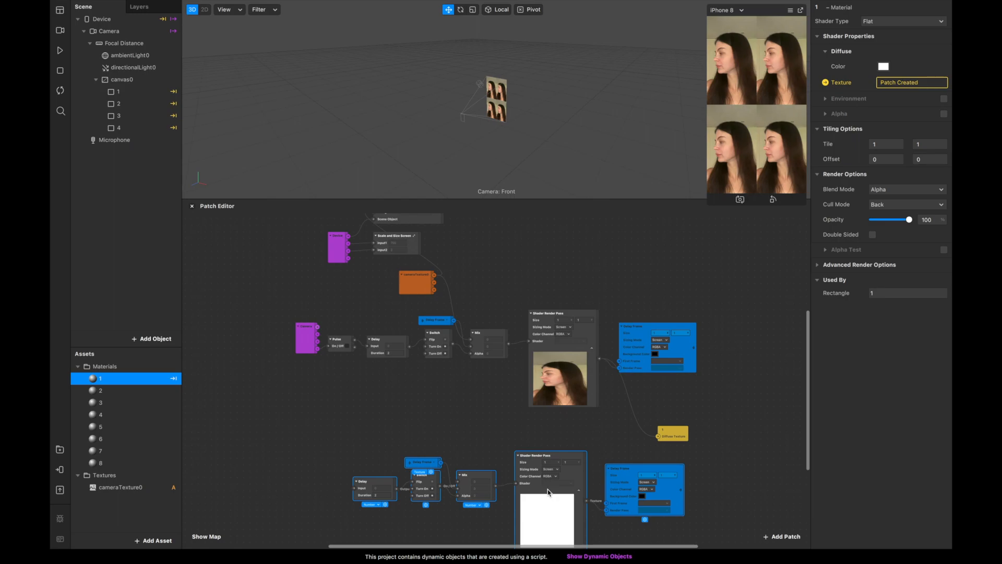
scroll(548, 492, "down", 5)
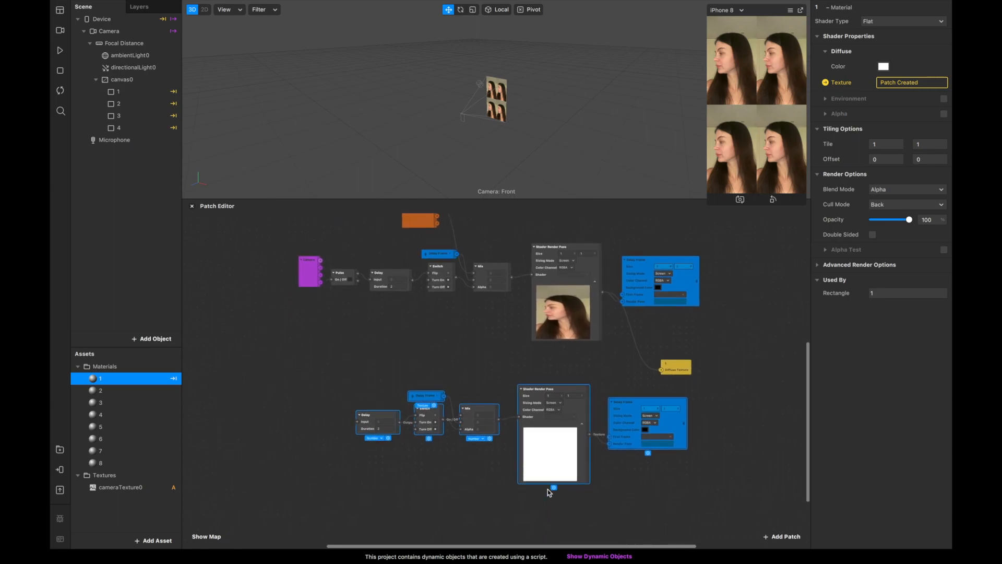
scroll(548, 490, "up", 3, "ctrl")
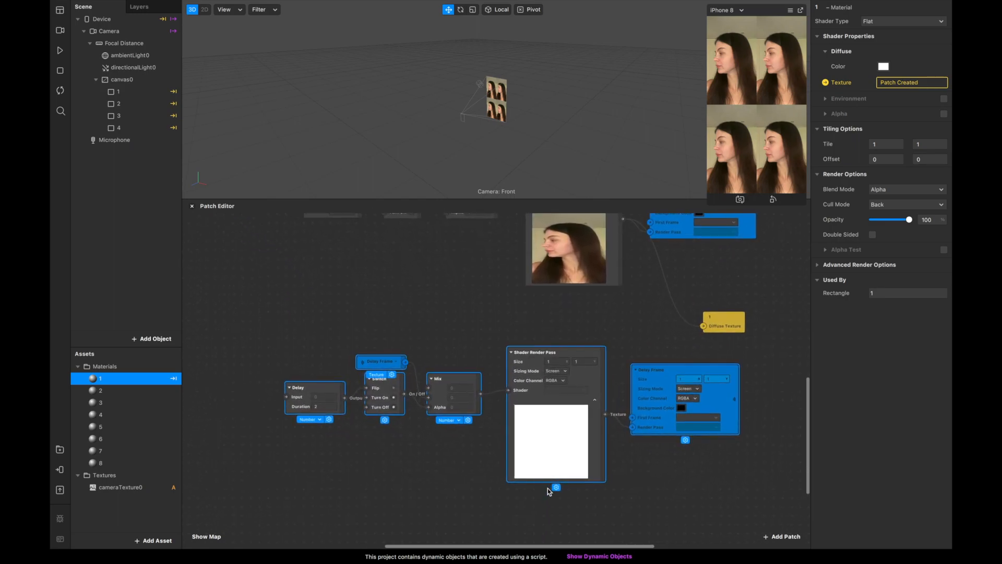
scroll(389, 347, "down", 1)
left_click(416, 435)
Connect Pulse's Turned On output to the second row's Delay input and set that Delay's duration to 4.
scroll(380, 359, "up", 5)
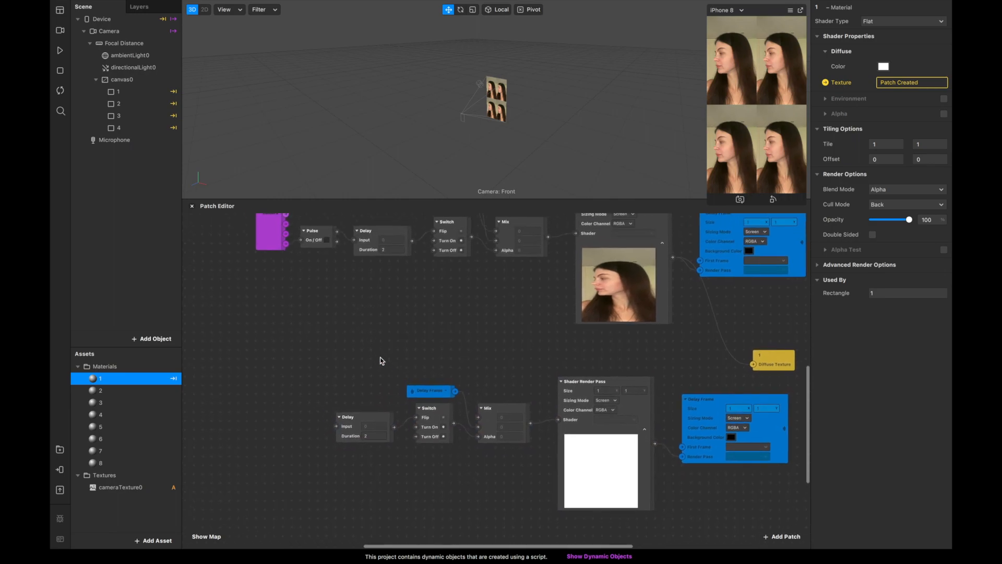
scroll(380, 359, "up", 2)
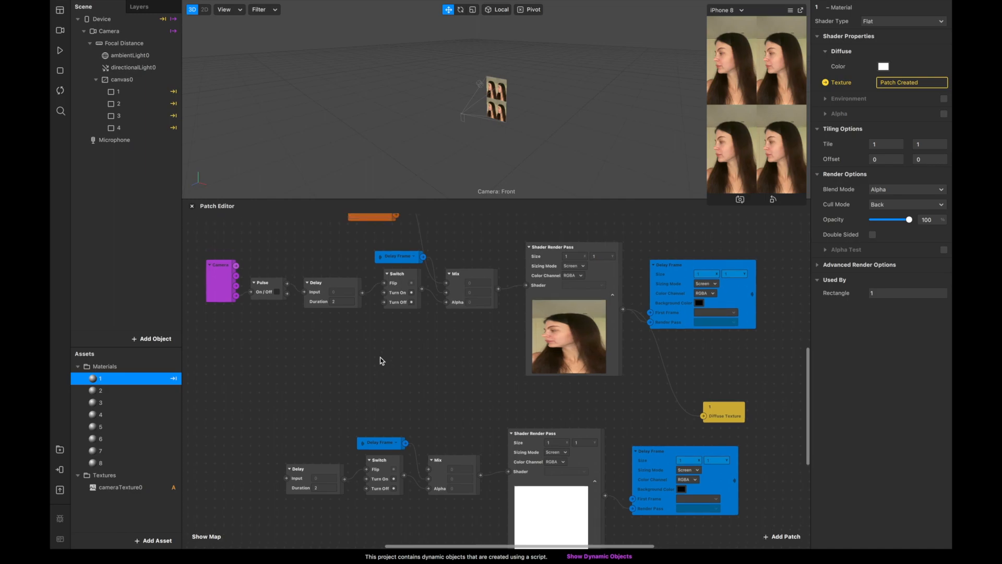
left_click_drag(287, 283, 286, 478)
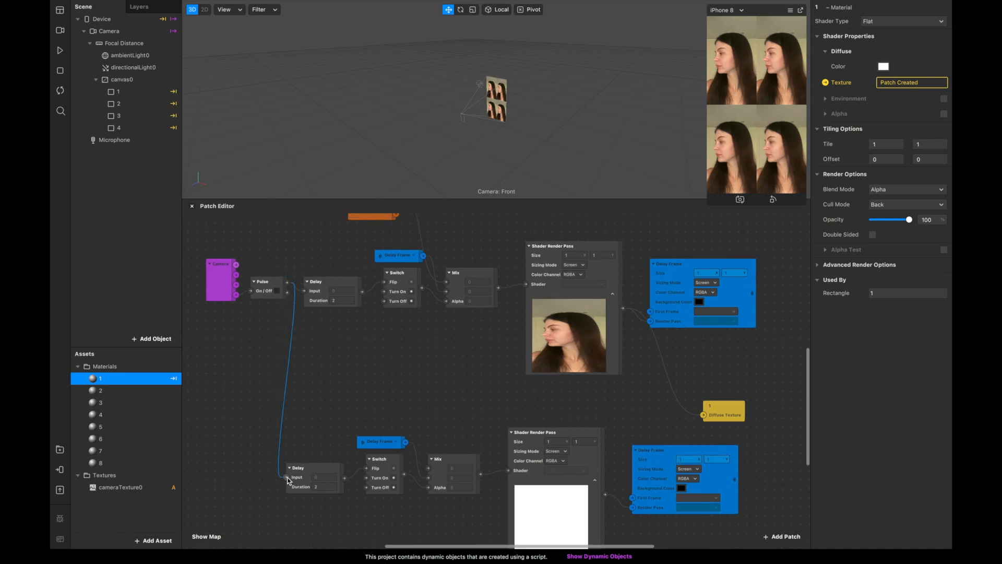
left_click(324, 487)
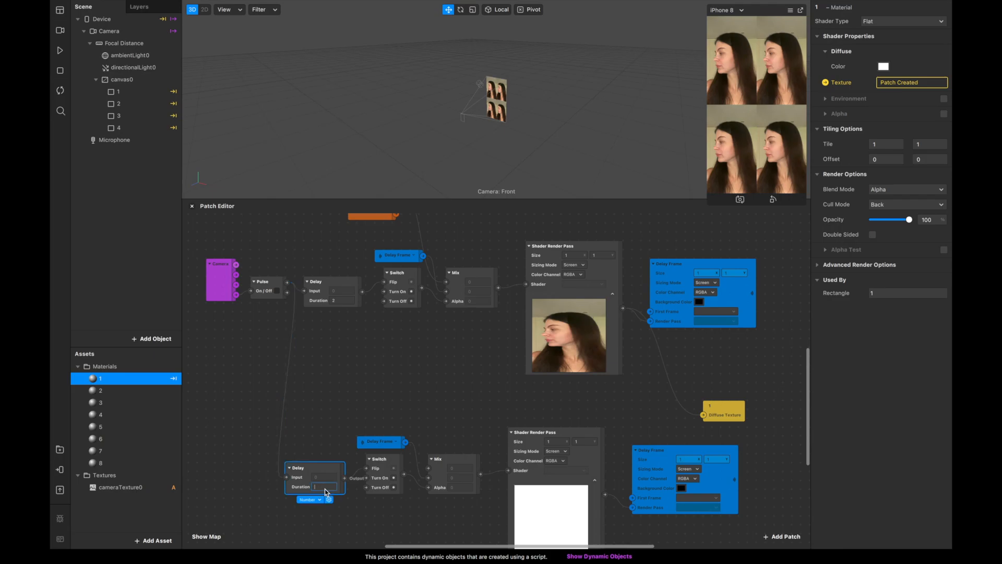
type("4")
left_click(364, 515)
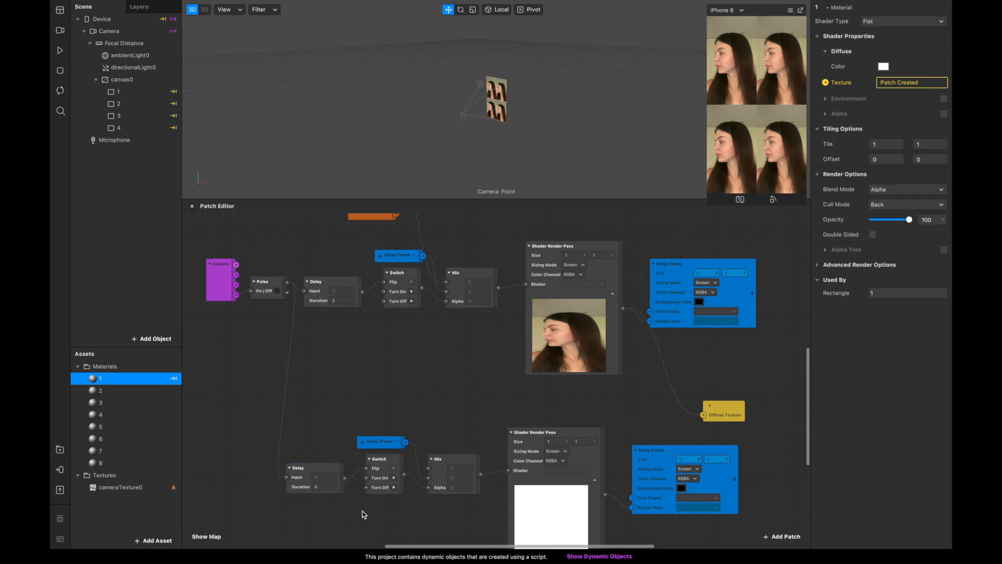
Connect cameraTexture0's RGBA output to the first input of the second row's Mix patch.
left_click(450, 464)
scroll(446, 381, "up", 2)
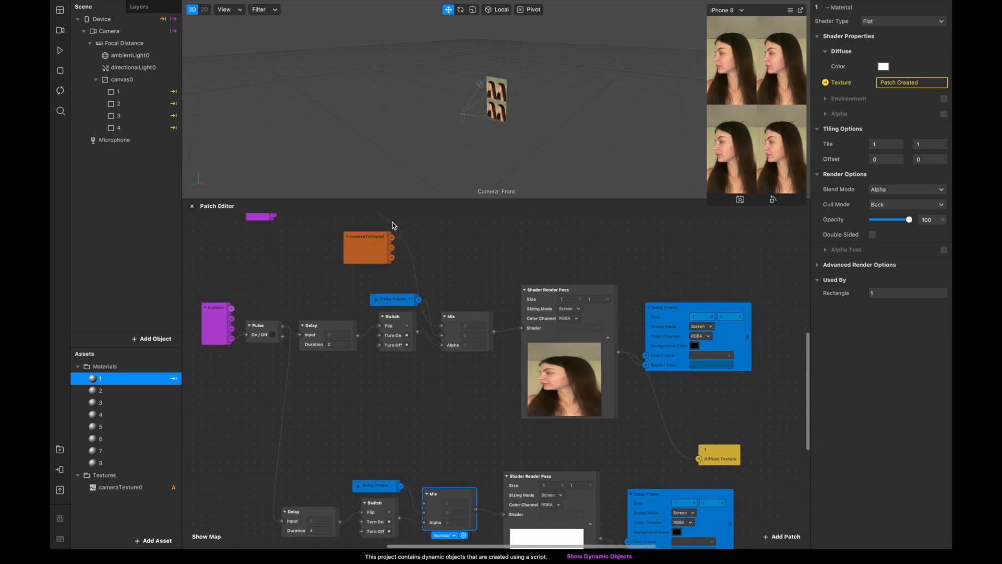
left_click_drag(392, 238, 417, 445)
left_click_drag(425, 505, 425, 503)
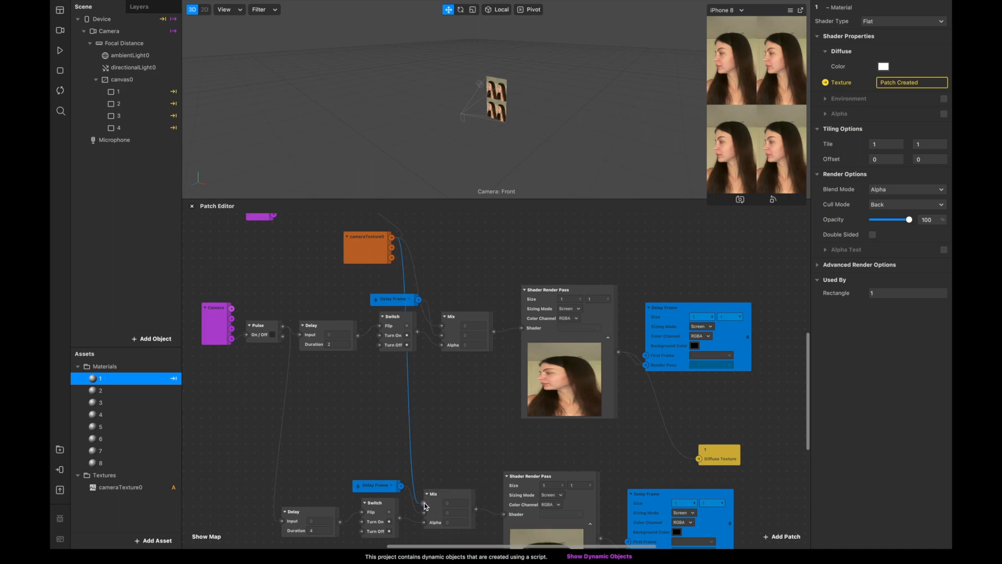
Create a diffuse texture patch for material 2, place it below the second Delay Frame and feed it from that row's Shader Render Pass.
scroll(424, 503, "down", 5)
scroll(424, 503, "right", 3)
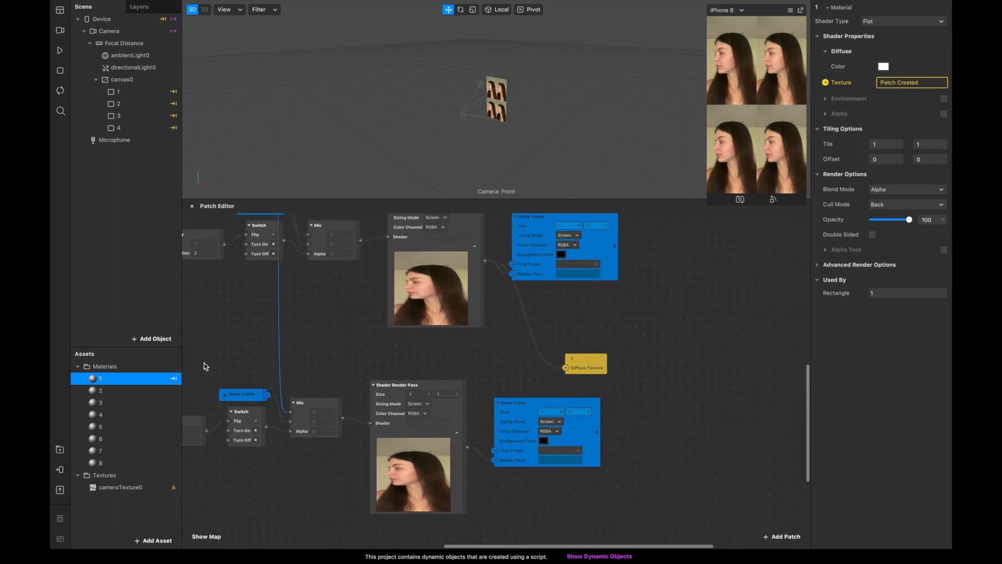
left_click(113, 394)
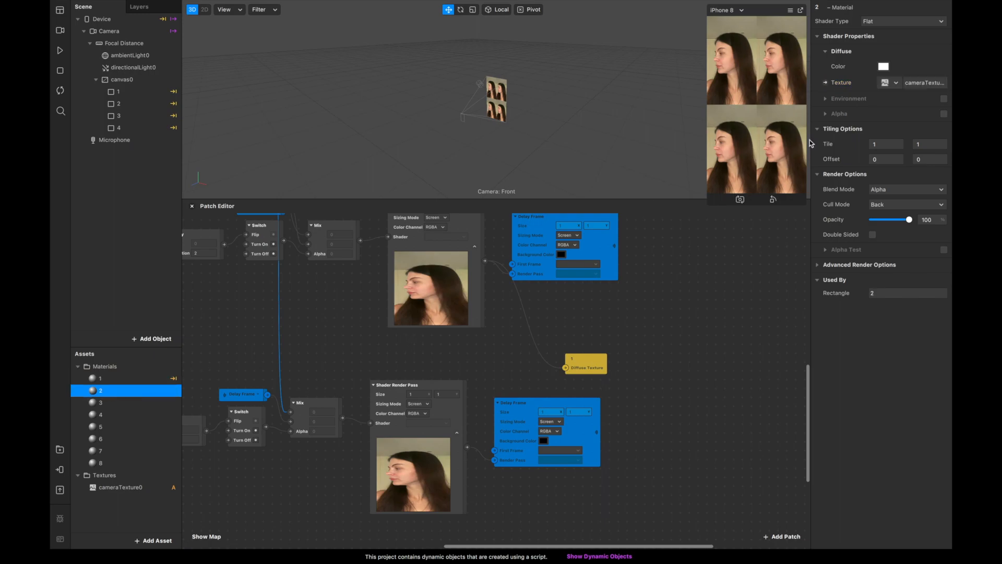
left_click(826, 83)
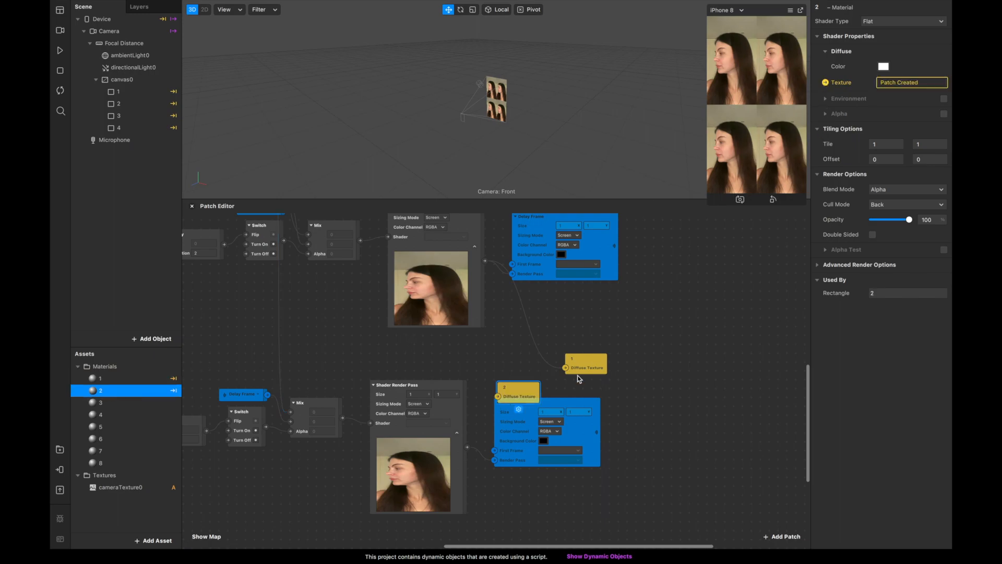
left_click_drag(526, 412, 550, 524)
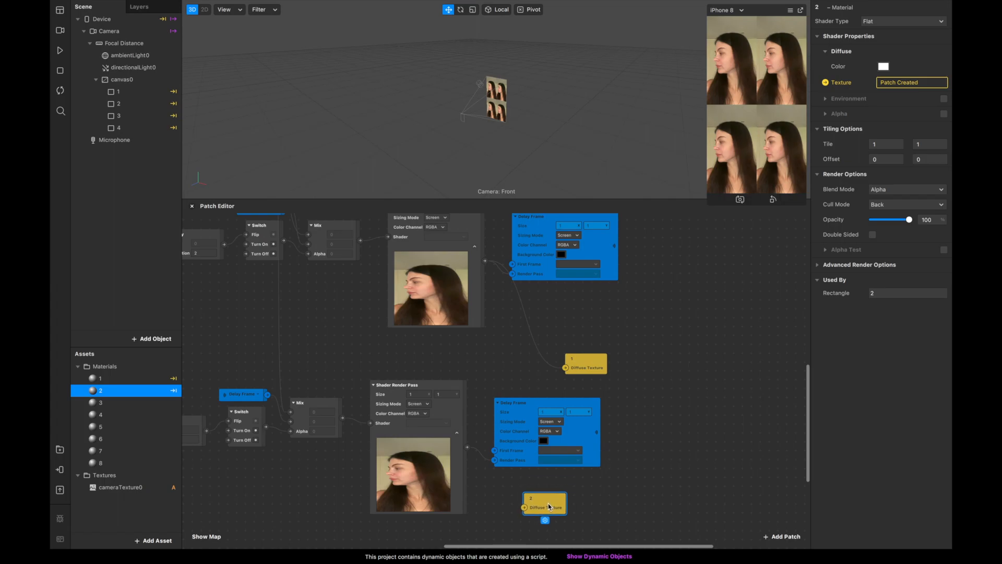
left_click_drag(467, 448, 576, 492)
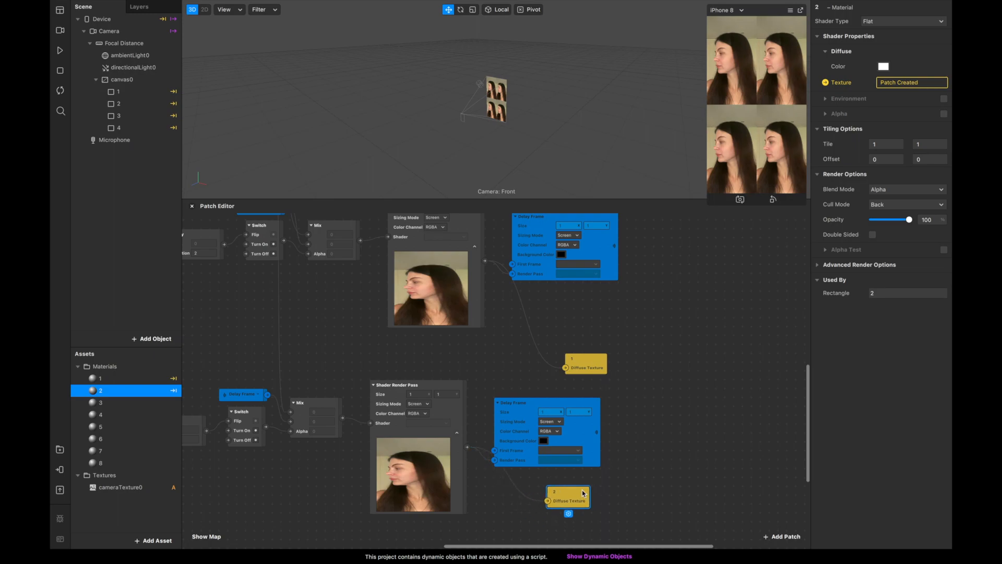
Delete the extra materials 5, 6, 7 and 8 from the assets.
scroll(540, 396, "left", 3)
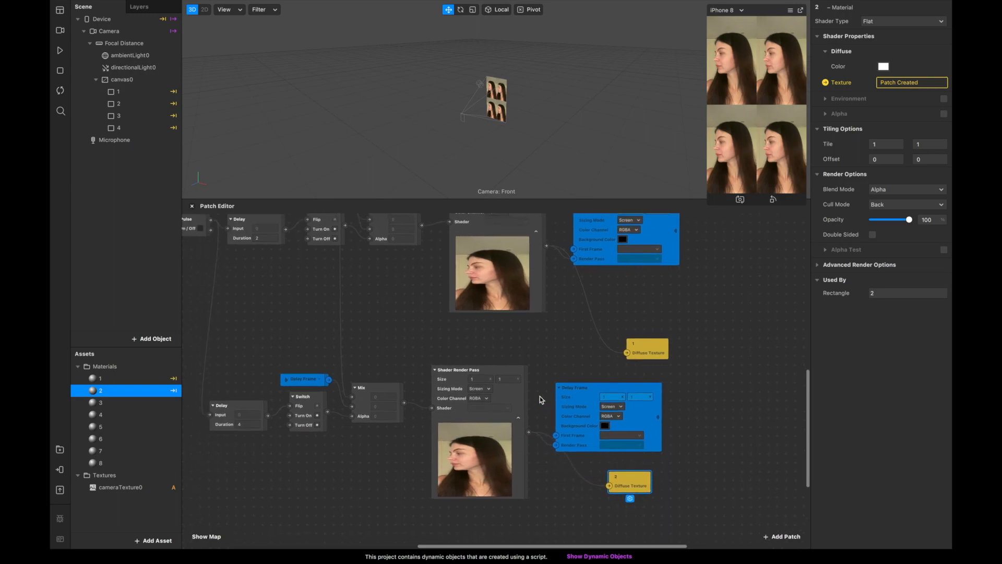
left_click(106, 463)
key("Delete")
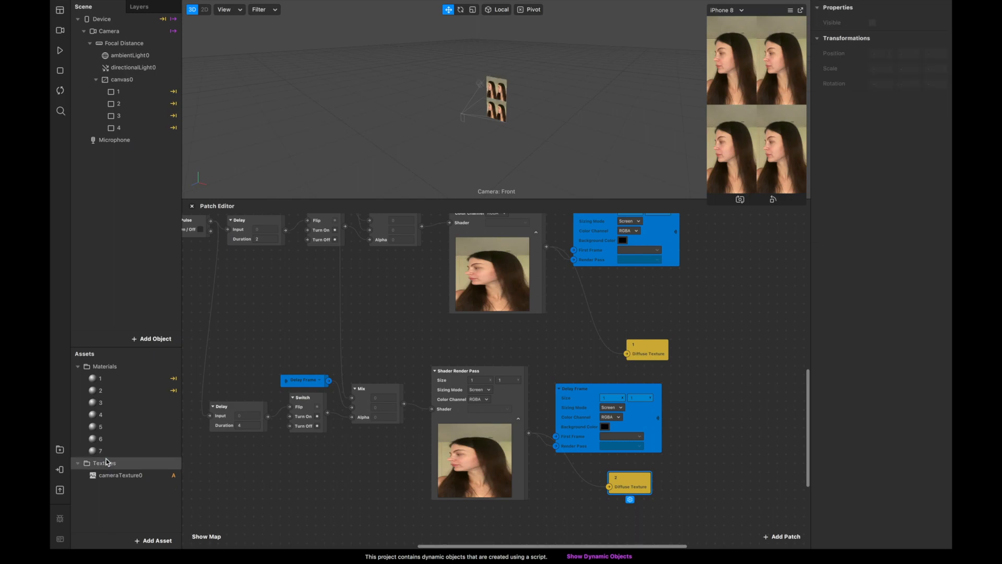
key("Delete")
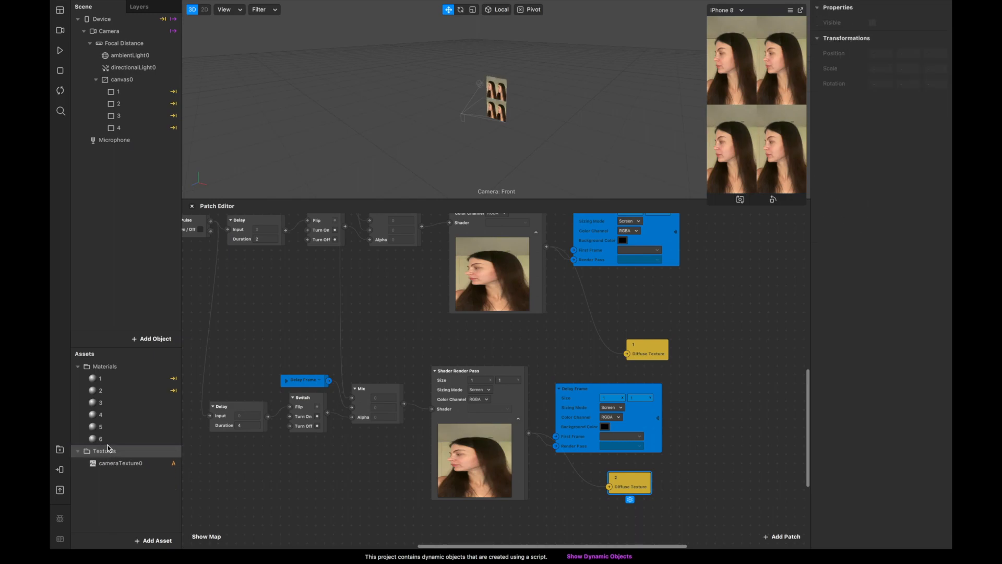
left_click(108, 440)
key("Delete")
left_click(114, 428)
key("Delete")
Duplicate the second row's patches from Delay through Delay Frame, without the Diffuse Texture patch, and place the copies as a third row below.
scroll(230, 418, "left", 3)
scroll(231, 418, "down", 2)
left_click_drag(236, 361, 628, 493)
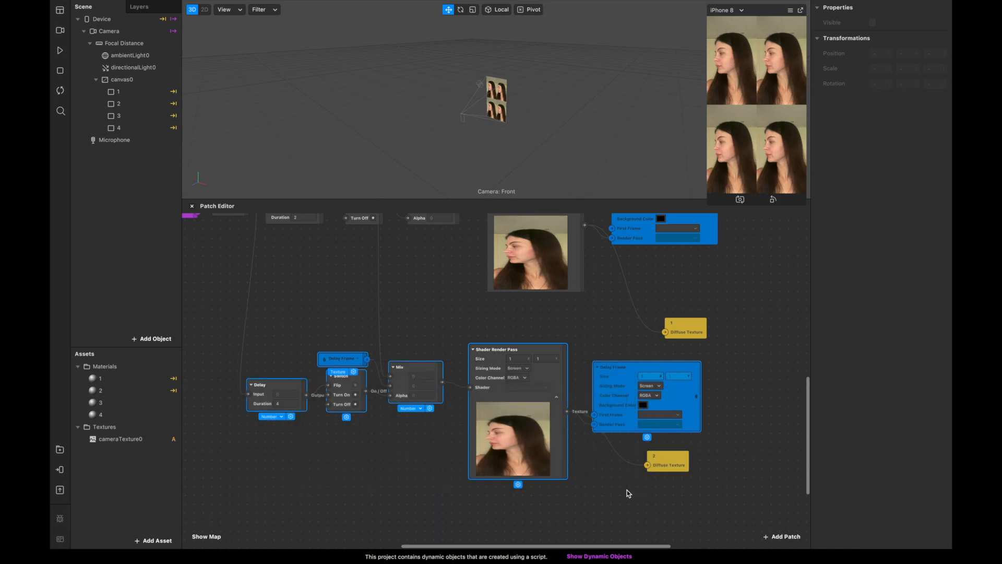
key("super+d")
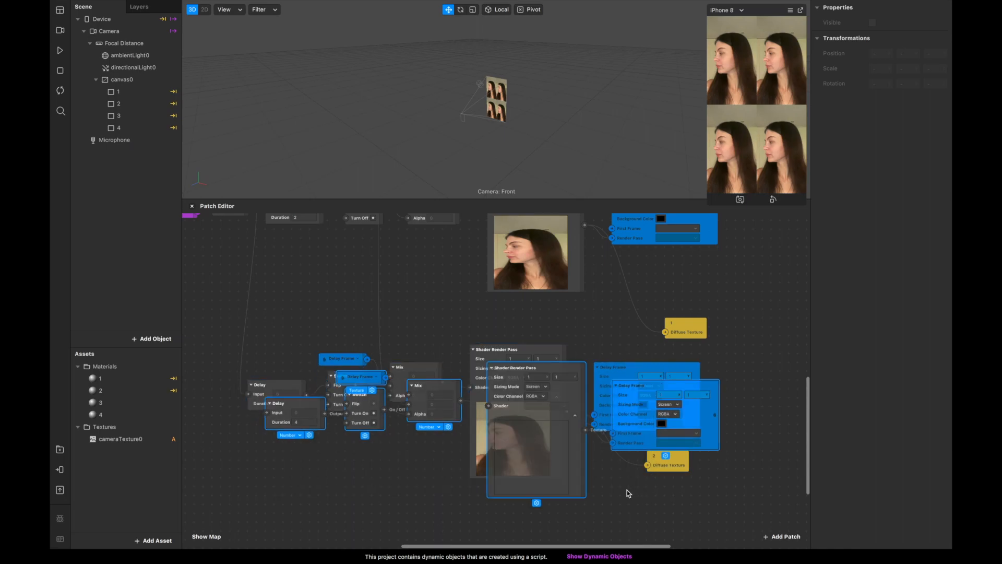
scroll(530, 435, "down", 3)
left_click_drag(517, 293, 515, 440)
Set the duration of the third row's Delay patch to 6.
scroll(303, 389, "up", 2)
left_click(296, 383)
left_click(328, 512)
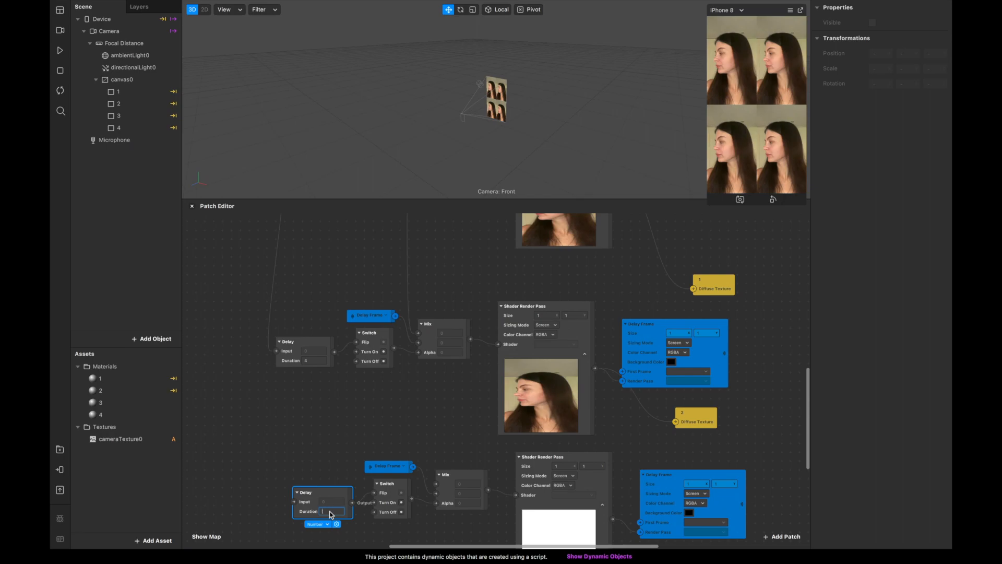
left_click(321, 424)
Move the Camera and Pulse patches down beside the second row's Delay, and connect Pulse's Turned On output to the third Delay's input.
scroll(325, 418, "up", 1)
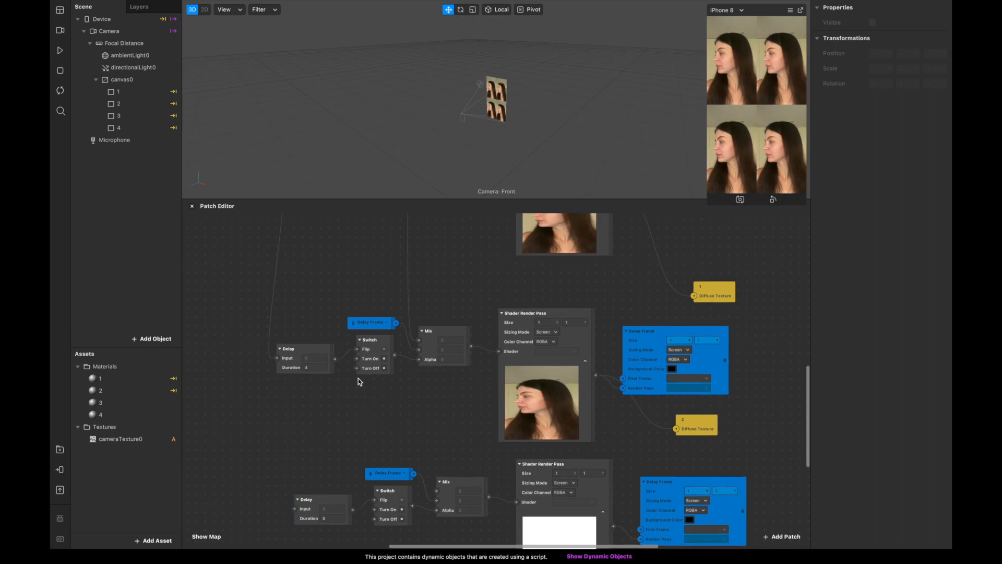
scroll(532, 387, "up", 4)
scroll(533, 386, "left", 4)
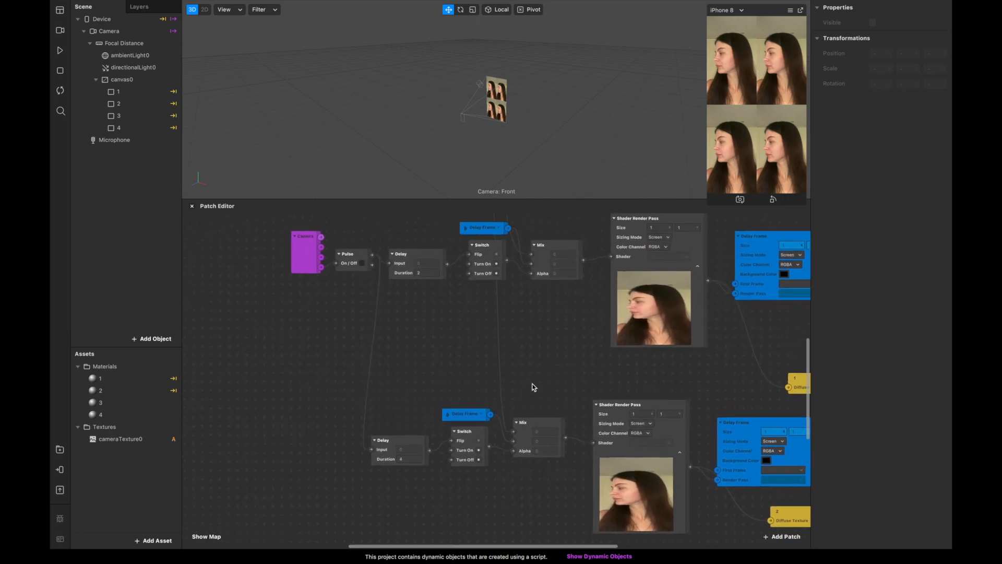
scroll(382, 352, "down", 2)
scroll(381, 352, "up", 3)
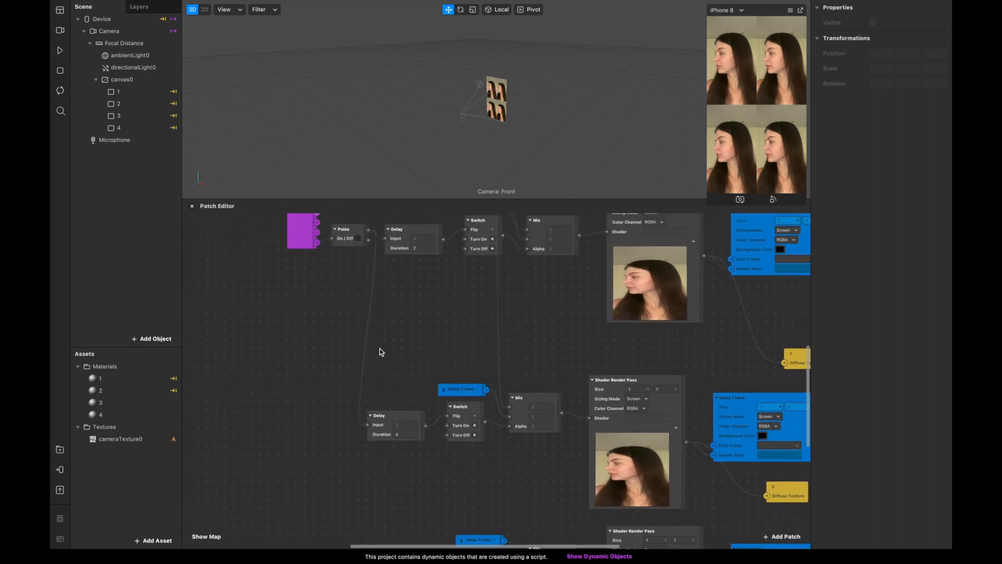
left_click_drag(299, 269, 200, 456)
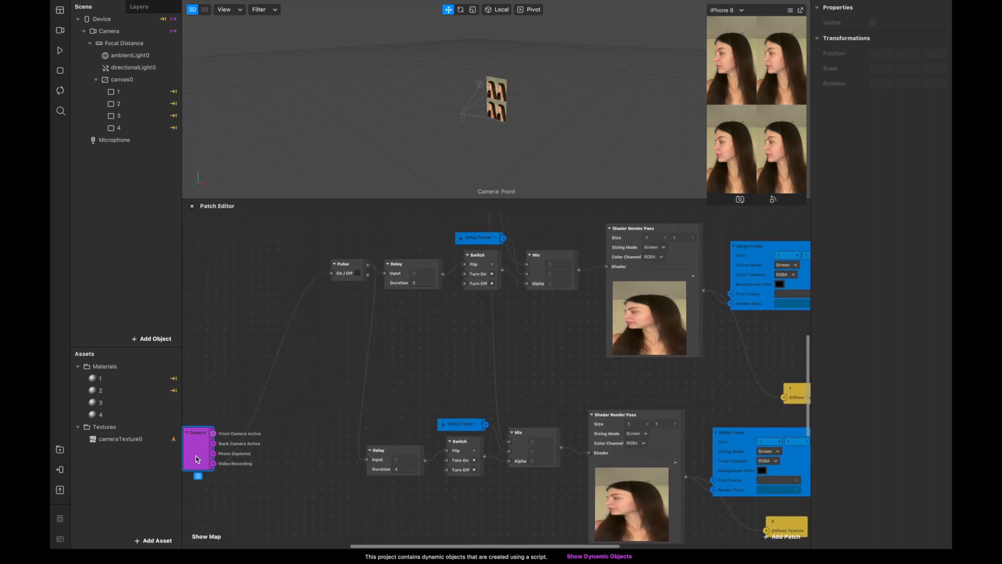
left_click_drag(345, 276, 297, 458)
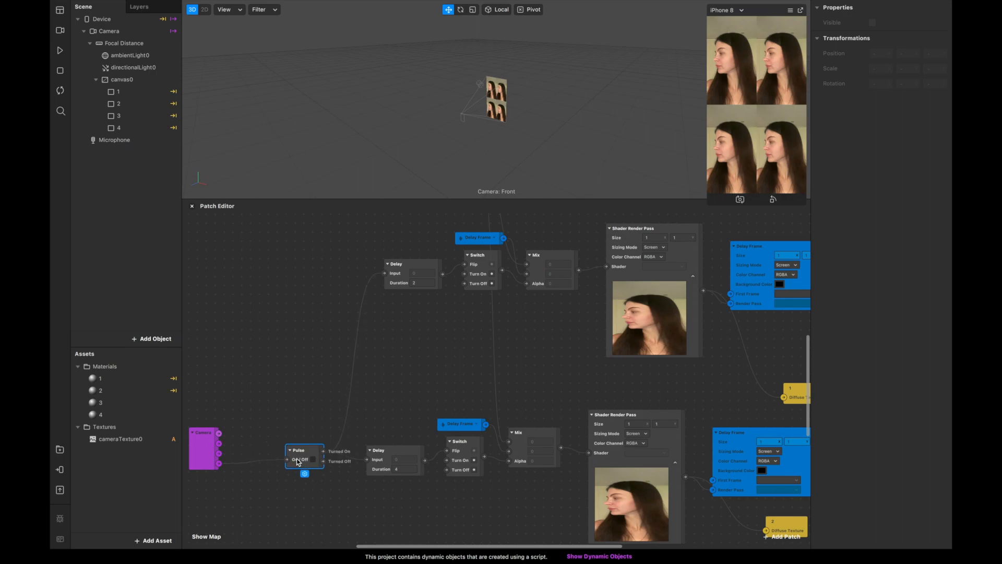
scroll(297, 458, "down", 6)
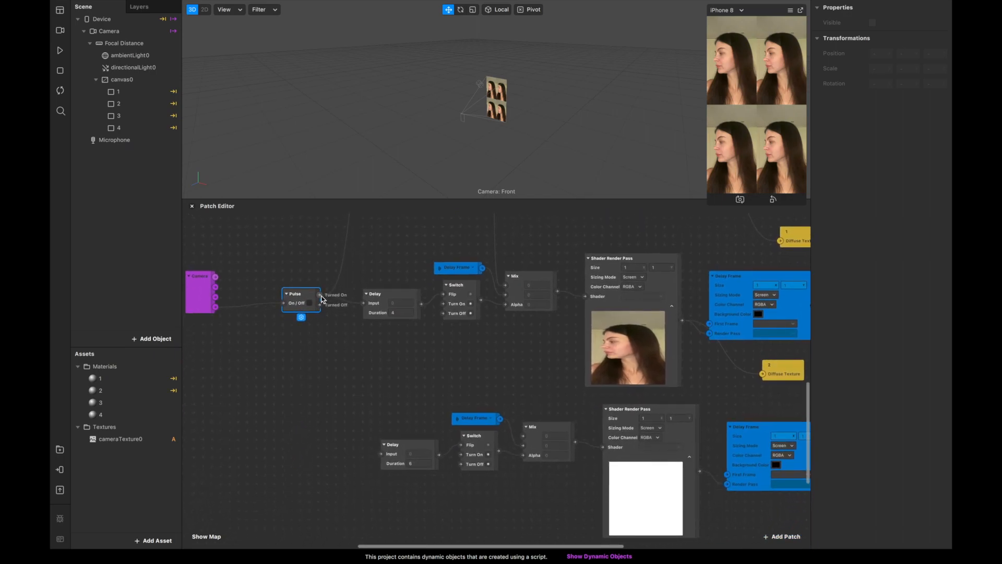
left_click_drag(320, 295, 380, 453)
Move cameraTexture0 down to just above Pulse and connect its RGBA output to the first input of the third row's Mix.
scroll(488, 462, "up", 6)
scroll(489, 462, "right", 2)
scroll(489, 462, "up", 3)
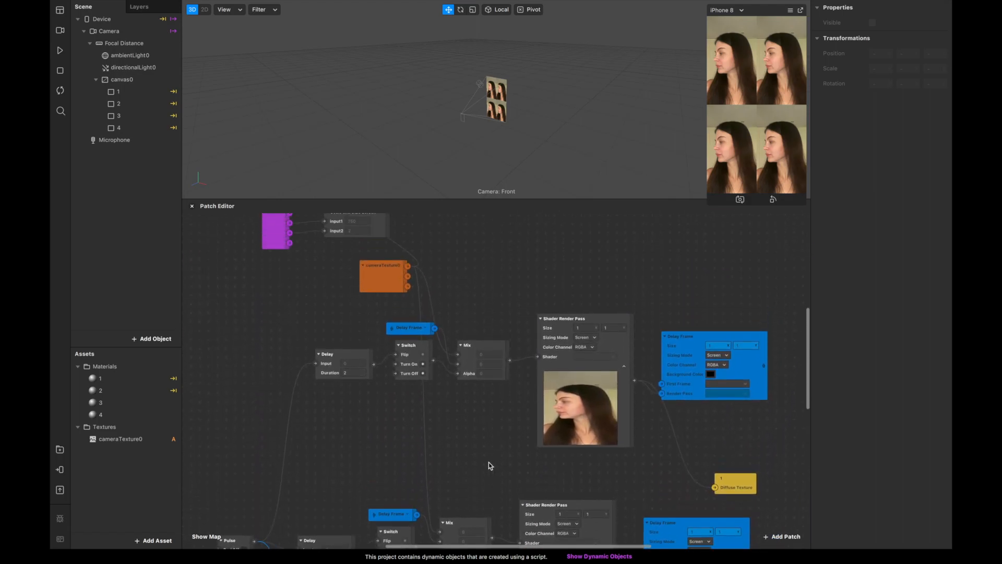
left_click_drag(386, 286, 257, 506)
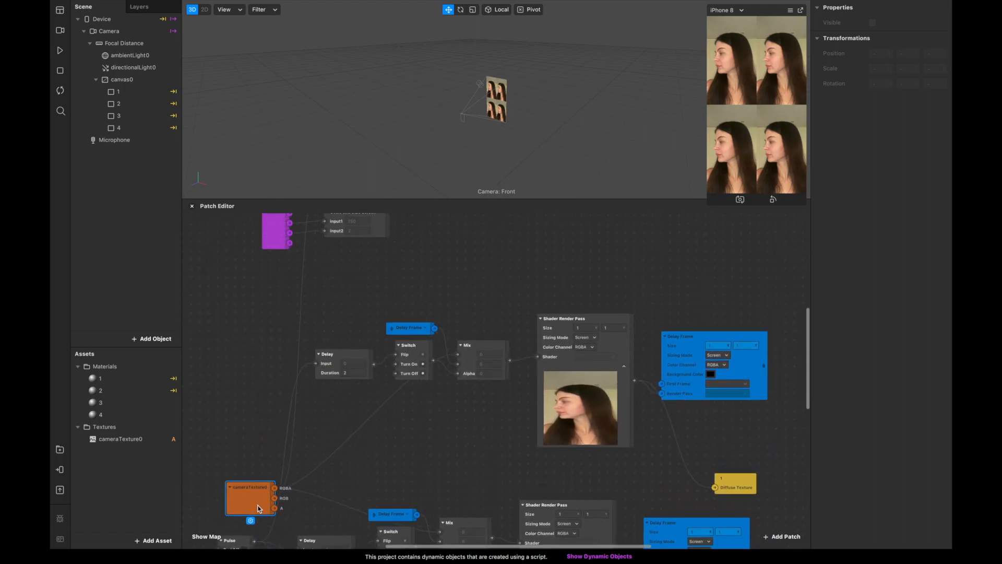
scroll(259, 507, "down", 5)
scroll(260, 510, "left", 2)
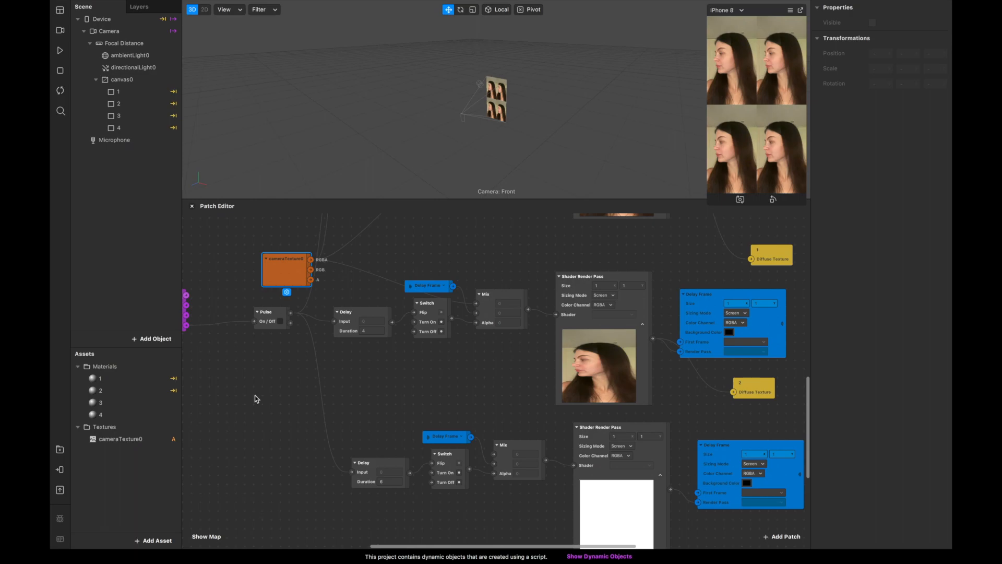
left_click_drag(313, 262, 494, 454)
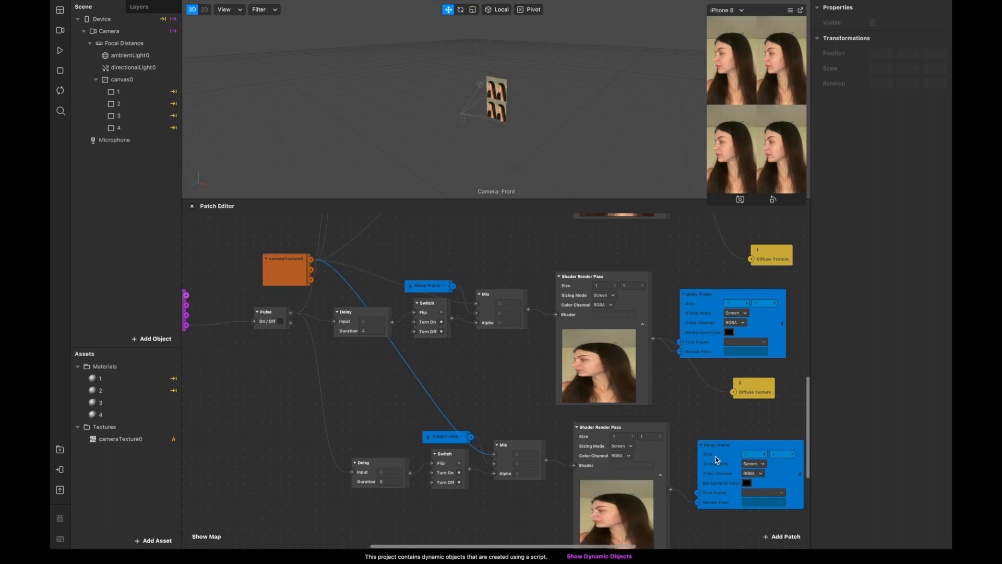
scroll(716, 459, "down", 4)
scroll(716, 460, "right", 4)
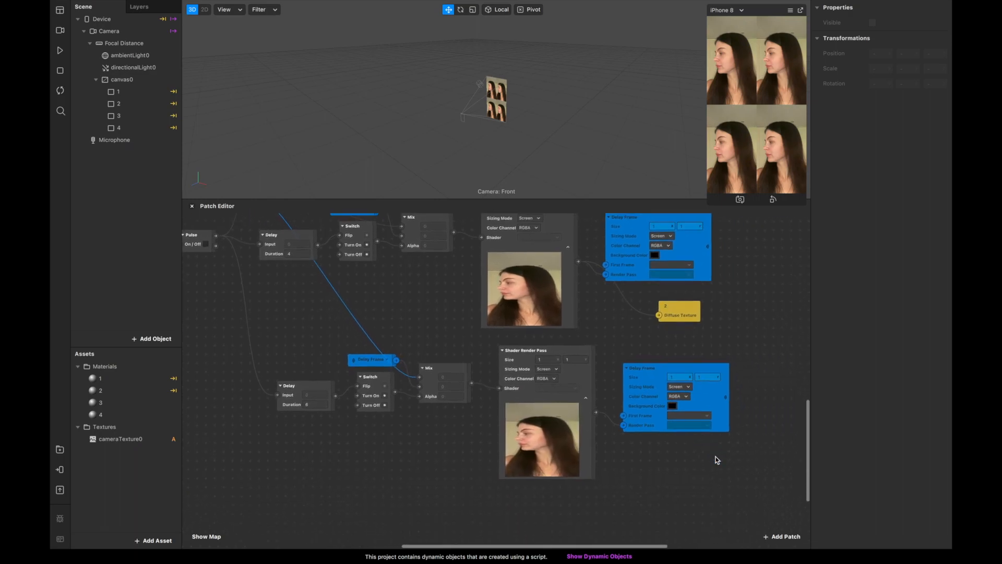
Create a texture patch for material 3, place it below the third row's Delay Frame, and connect that row's Shader Render Pass output to it.
left_click(100, 402)
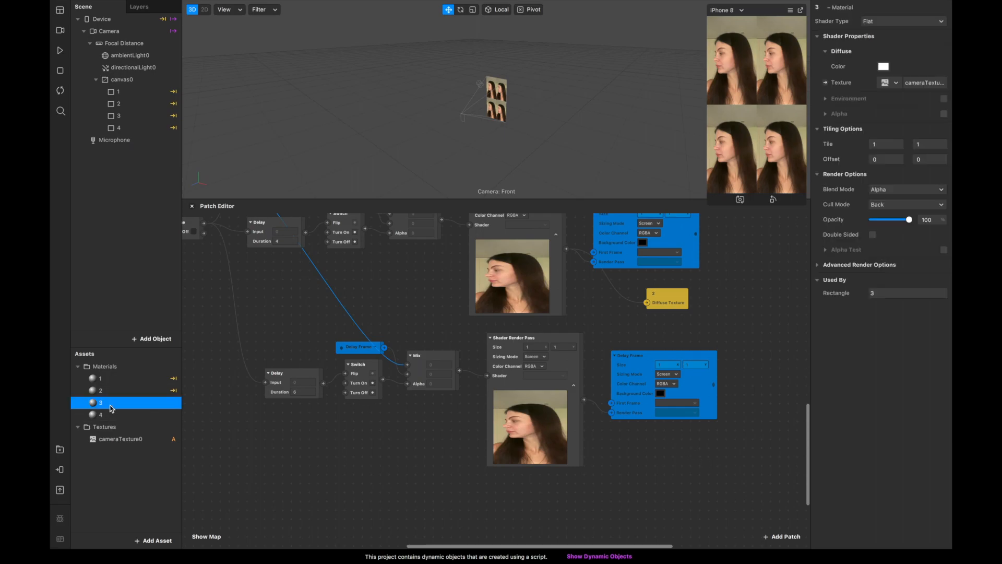
left_click(825, 83)
left_click_drag(510, 393, 641, 458)
left_click_drag(585, 401, 629, 462)
scroll(522, 439, "left", 5)
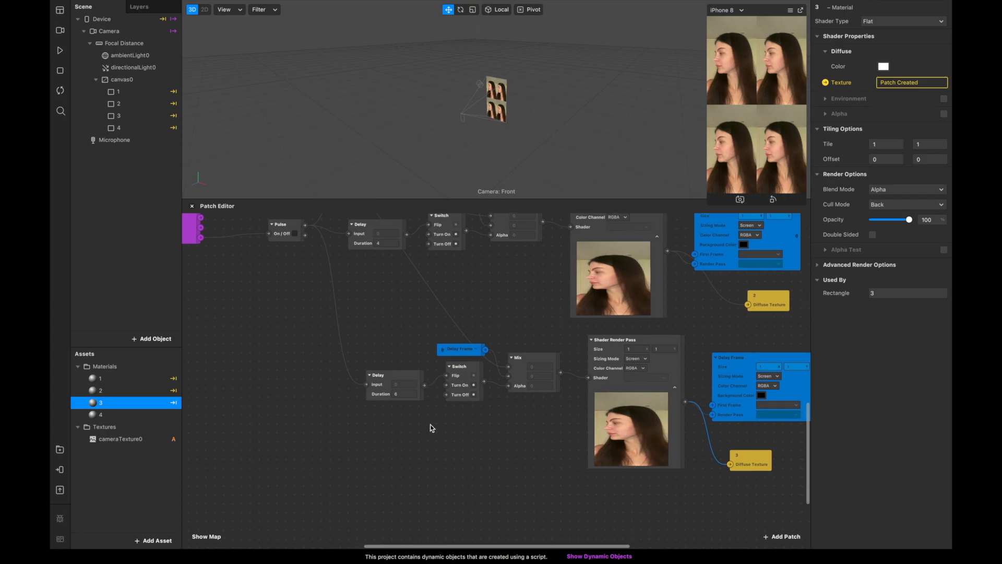
Duplicate the third row's patches from Delay through Delay Frame, without the Diffuse Texture patch, and place the copies as a fourth row below.
scroll(428, 427, "right", 4)
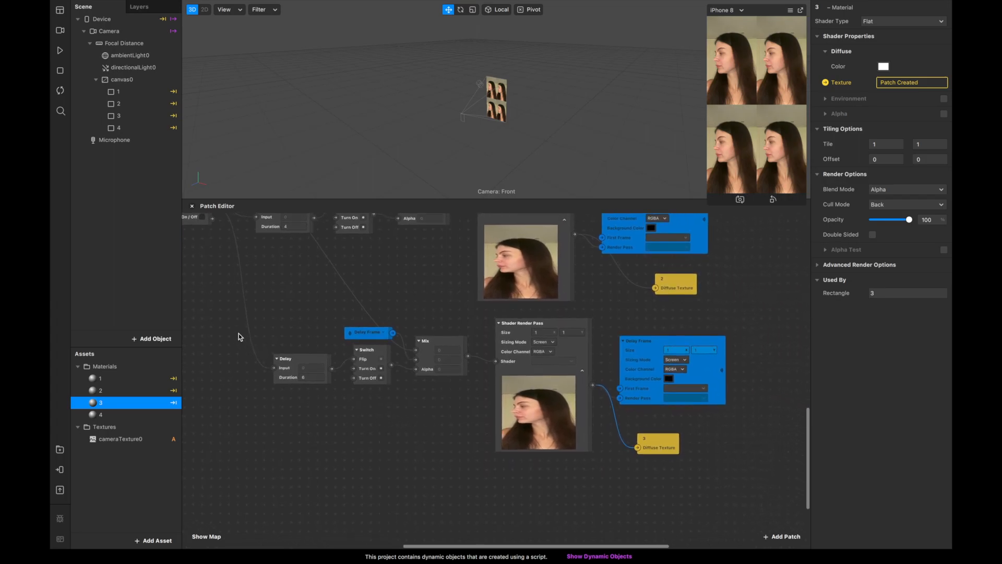
left_click(245, 319)
left_click(386, 462)
left_click_drag(272, 314, 629, 440)
key("super+v")
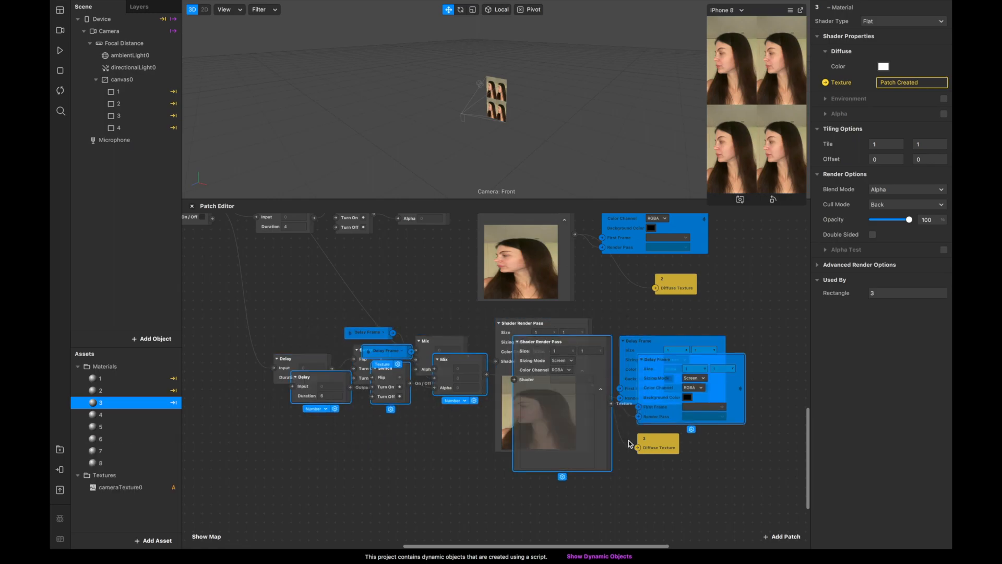
left_click_drag(529, 375, 510, 523)
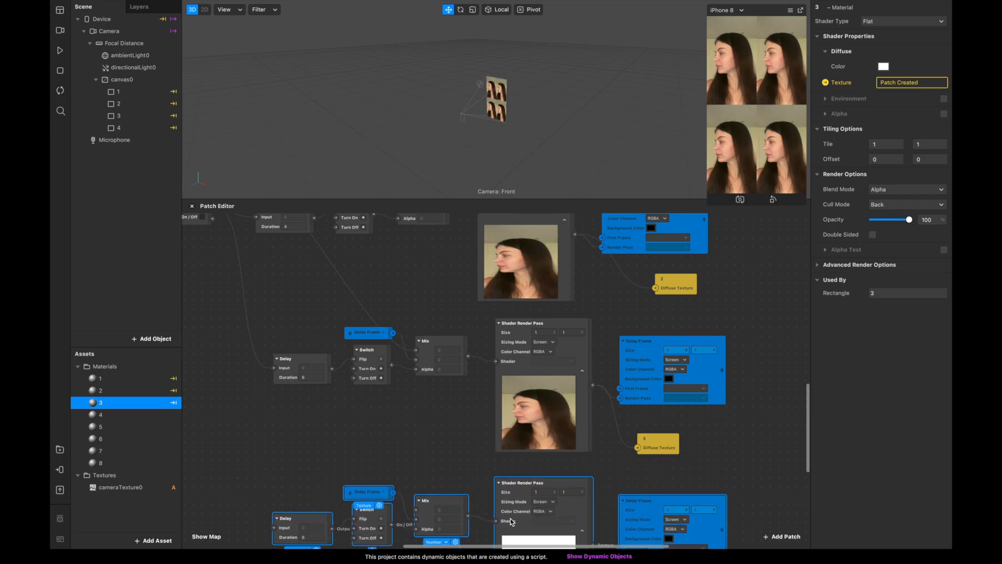
scroll(511, 525, "down", 5)
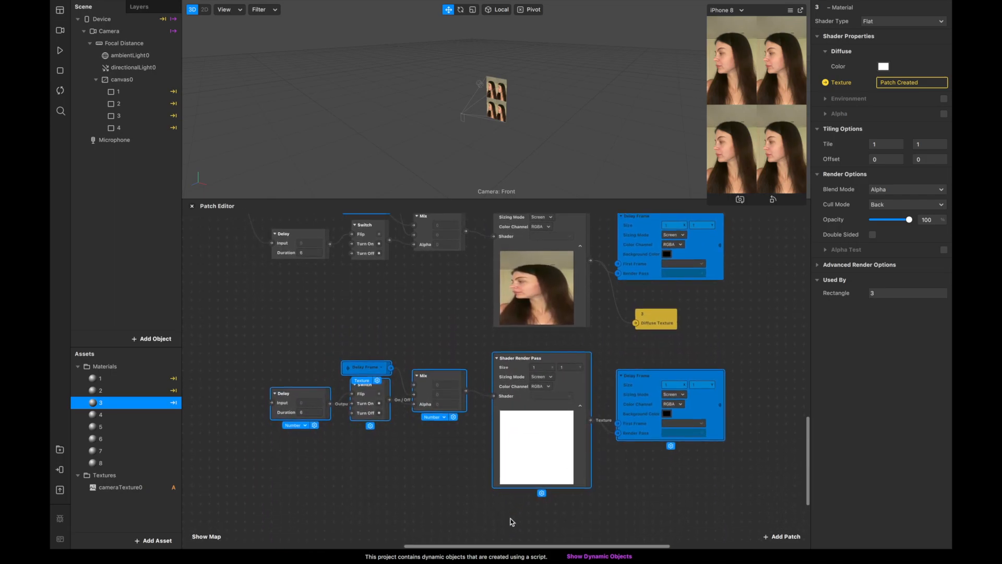
Connect Pulse's Turned On output to the fourth row's Delay input and edit that Delay's duration.
scroll(389, 467, "up", 5)
scroll(389, 468, "left", 2)
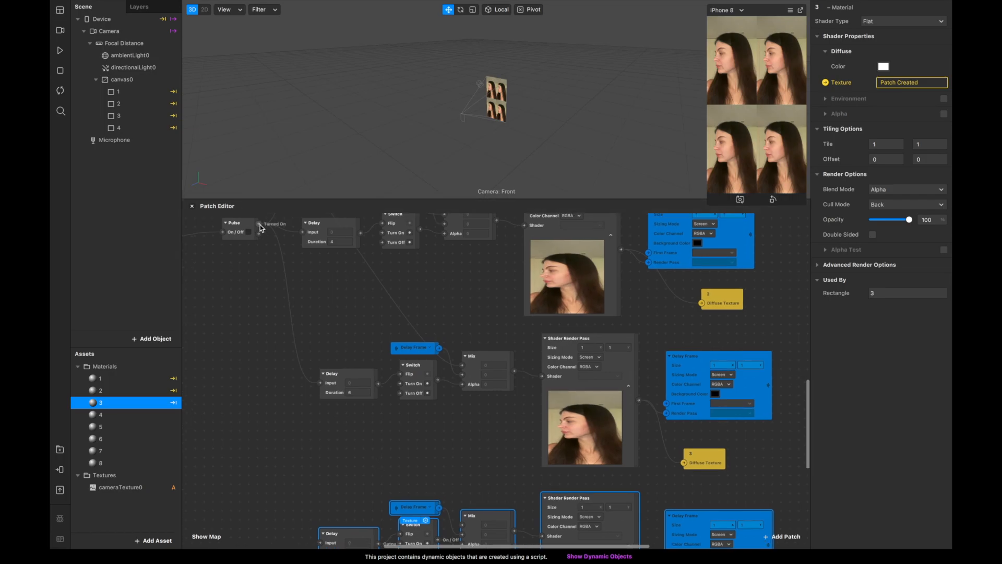
left_click_drag(258, 224, 321, 544)
scroll(359, 502, "down", 2)
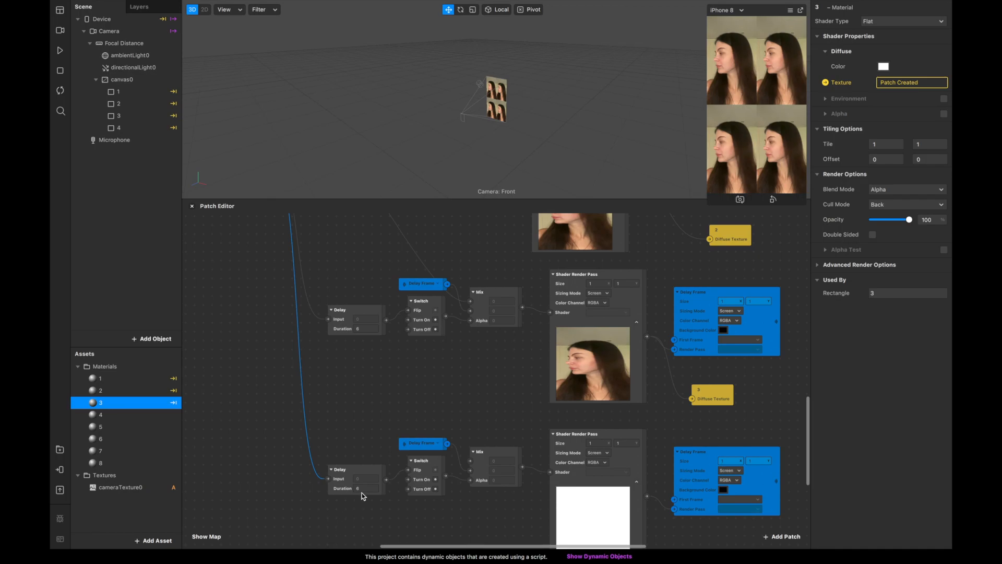
left_click(364, 488)
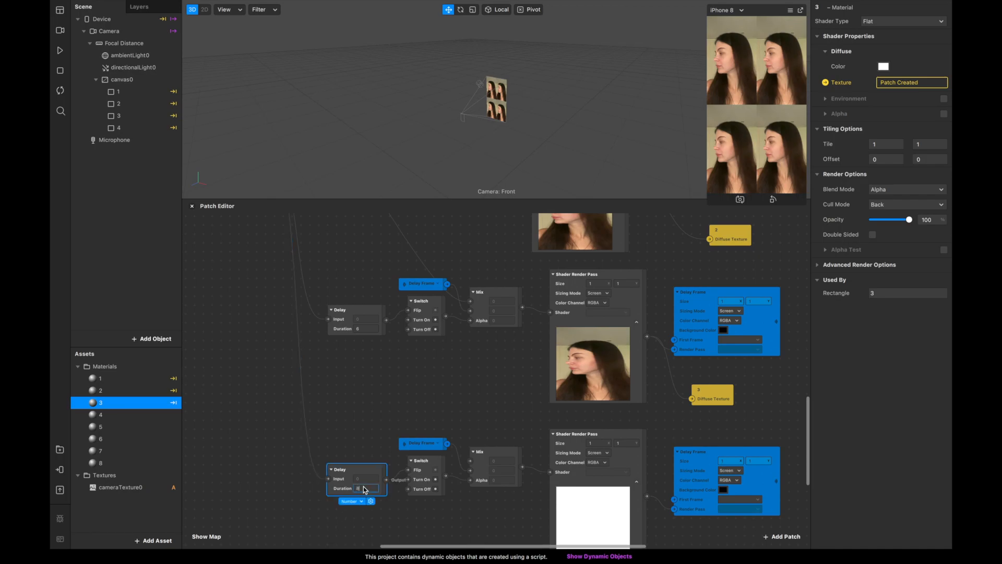
left_click(456, 527)
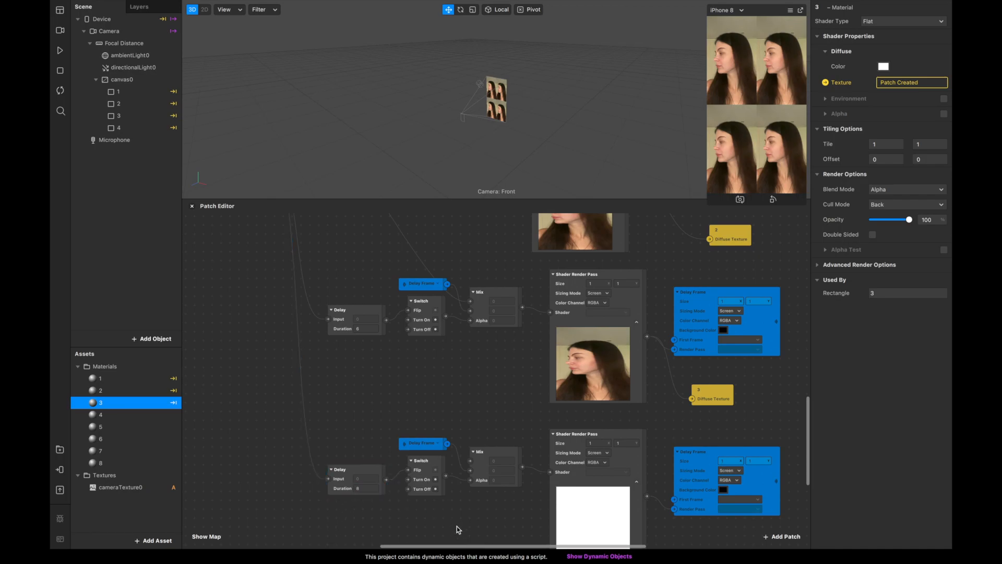
Move cameraTexture0 down near the third row and connect its RGBA output to the first input of the fourth row's Mix.
scroll(456, 526, "down", 3)
scroll(457, 526, "right", 2)
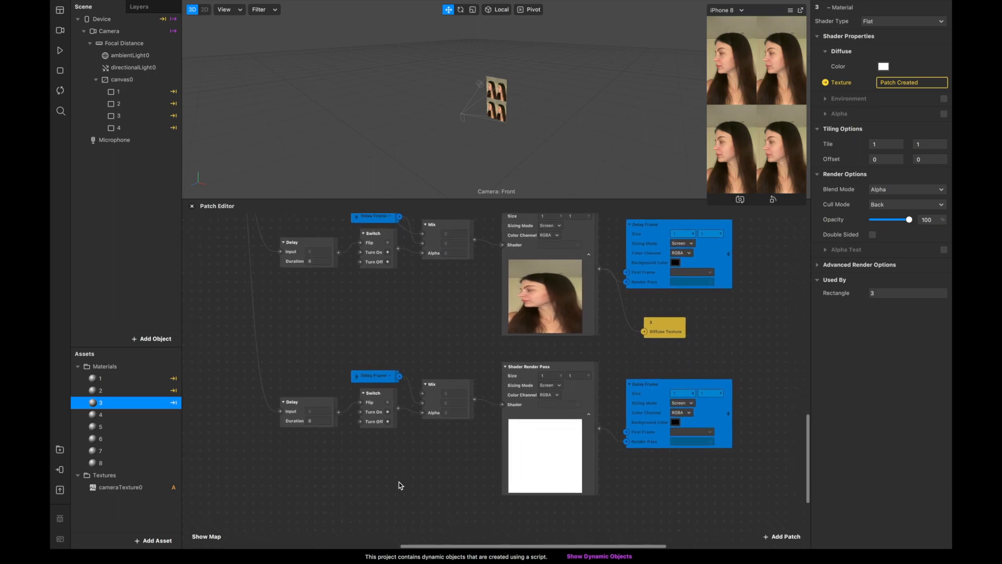
scroll(391, 364, "up", 7)
scroll(392, 363, "left", 1)
left_click_drag(237, 223, 237, 342)
scroll(230, 360, "down", 4)
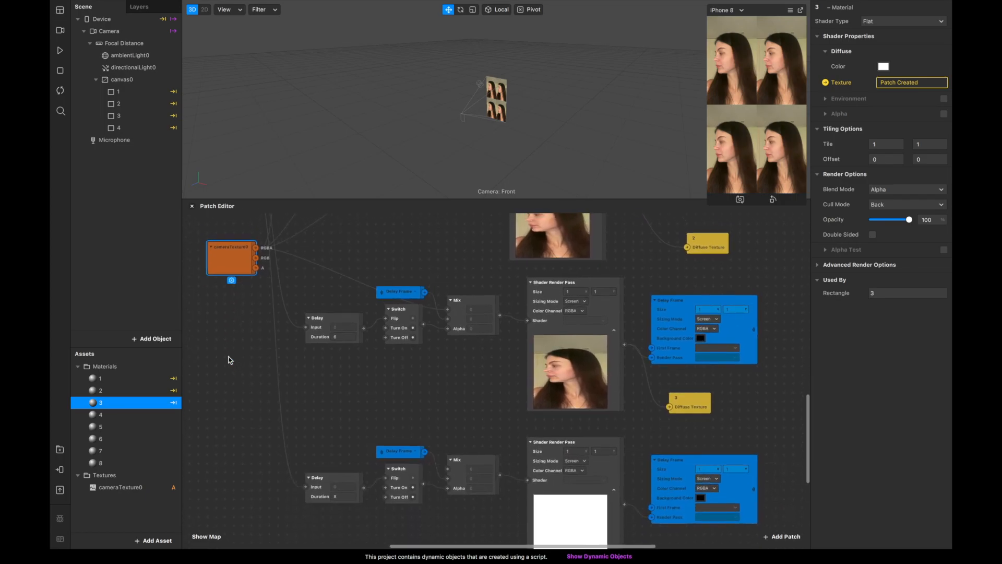
left_click_drag(256, 247, 344, 381)
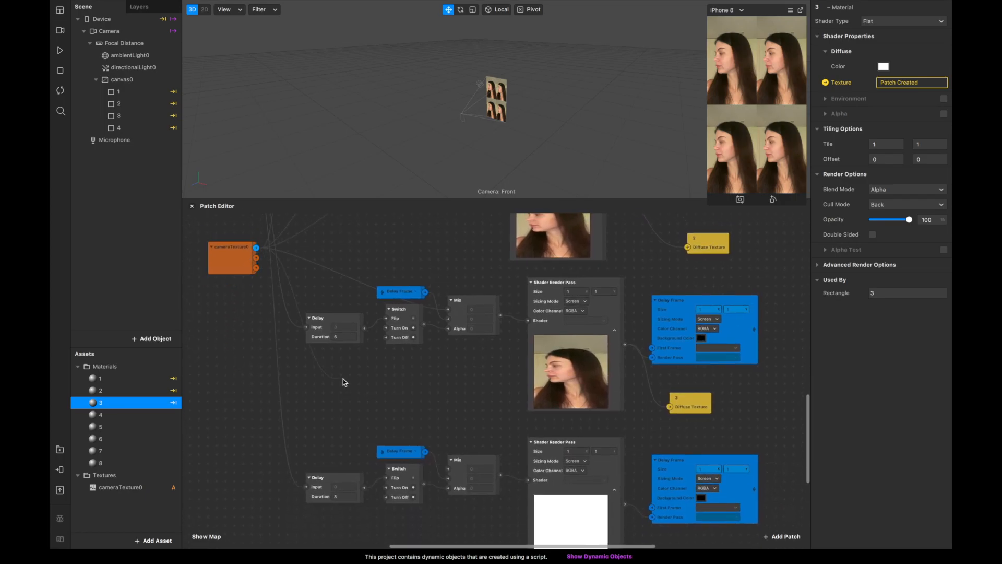
left_click_drag(452, 471, 448, 470)
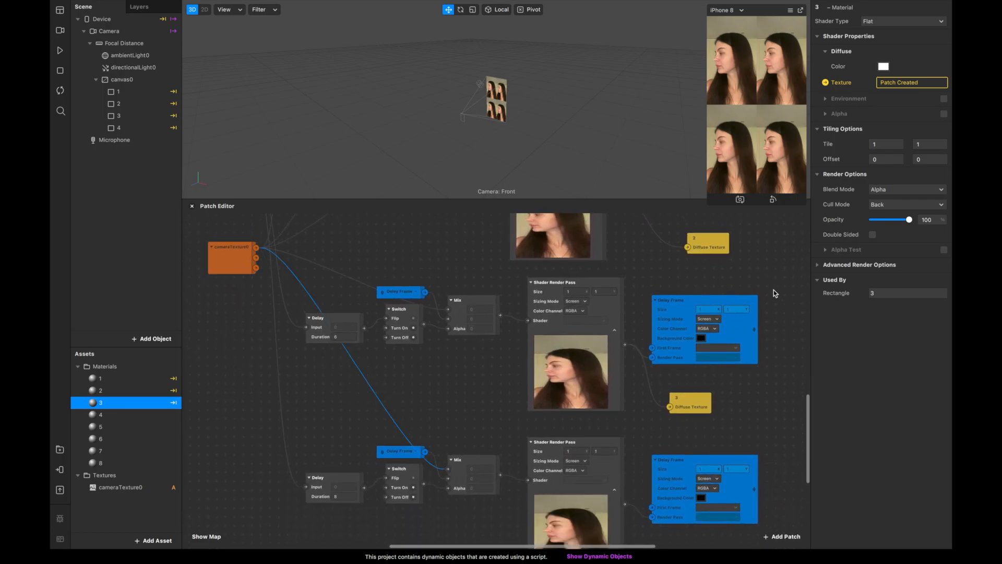
Create a texture patch for material 4, place it below the fourth row's Delay Frame, and connect that row's Shader Render Pass output to it.
left_click(122, 416)
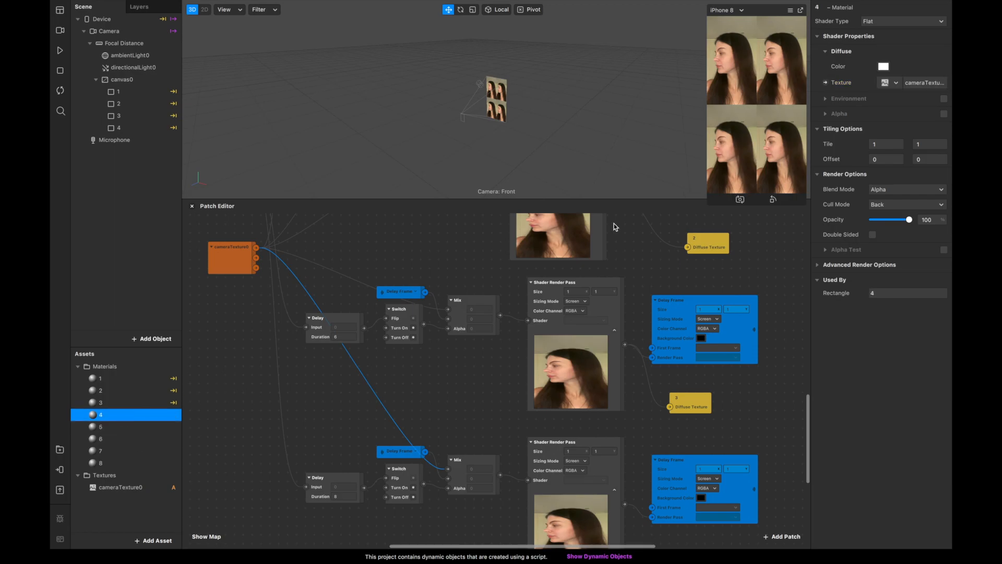
left_click(824, 83)
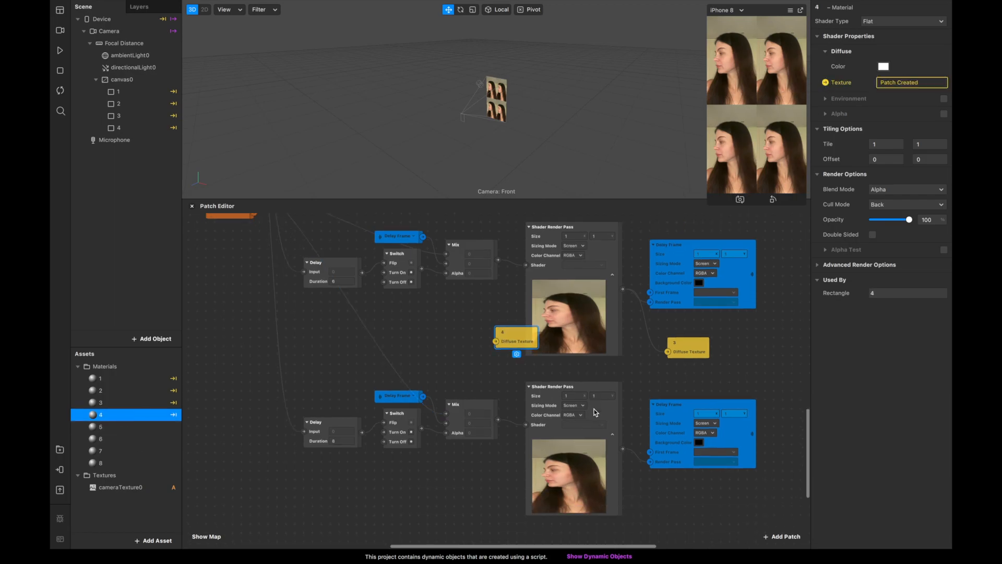
left_click_drag(490, 294, 649, 450)
left_click_drag(596, 403, 629, 454)
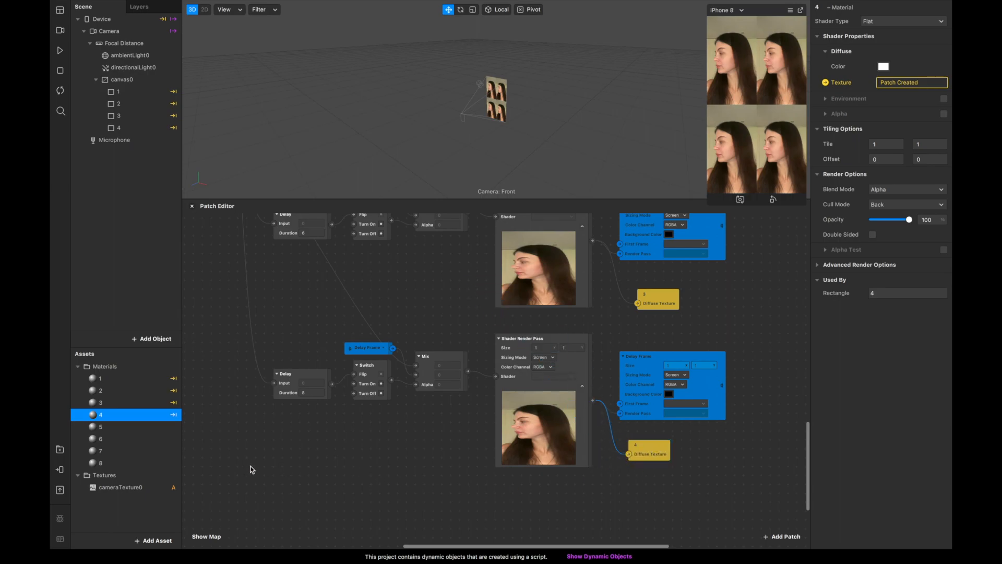
Delete the unused duplicate materials 8, 7, 6 and 5 from the assets.
left_click(145, 464)
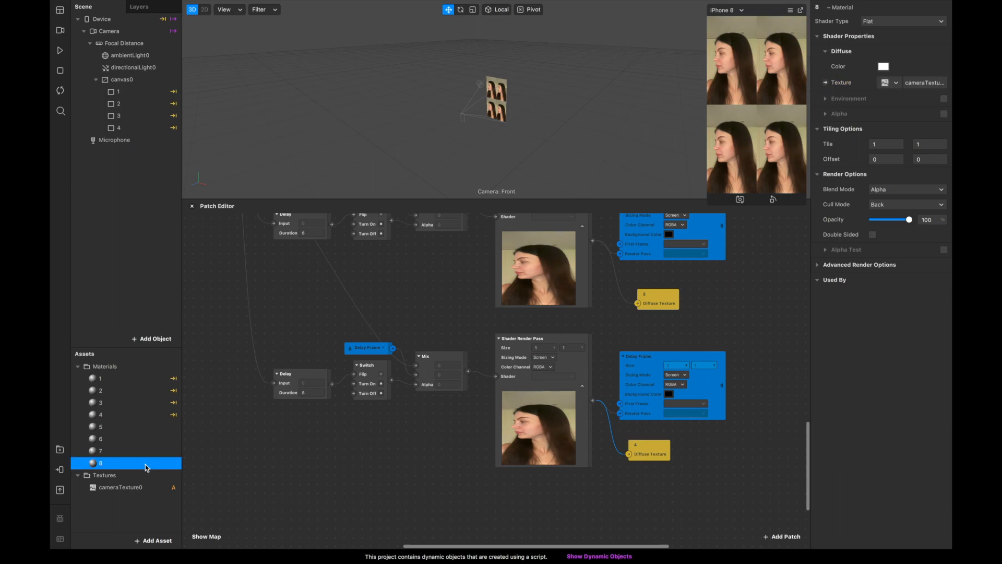
right_click(146, 464)
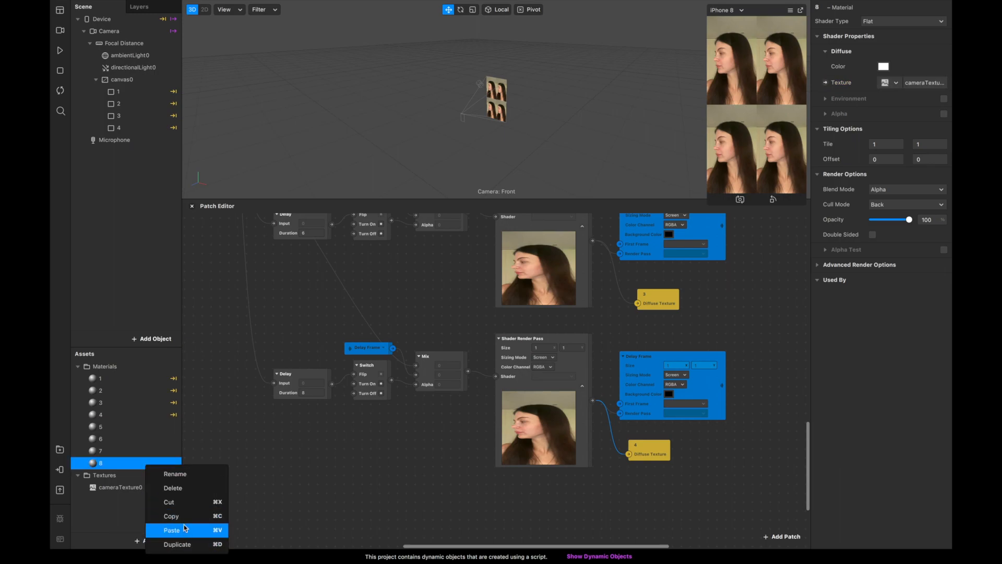
key("Return")
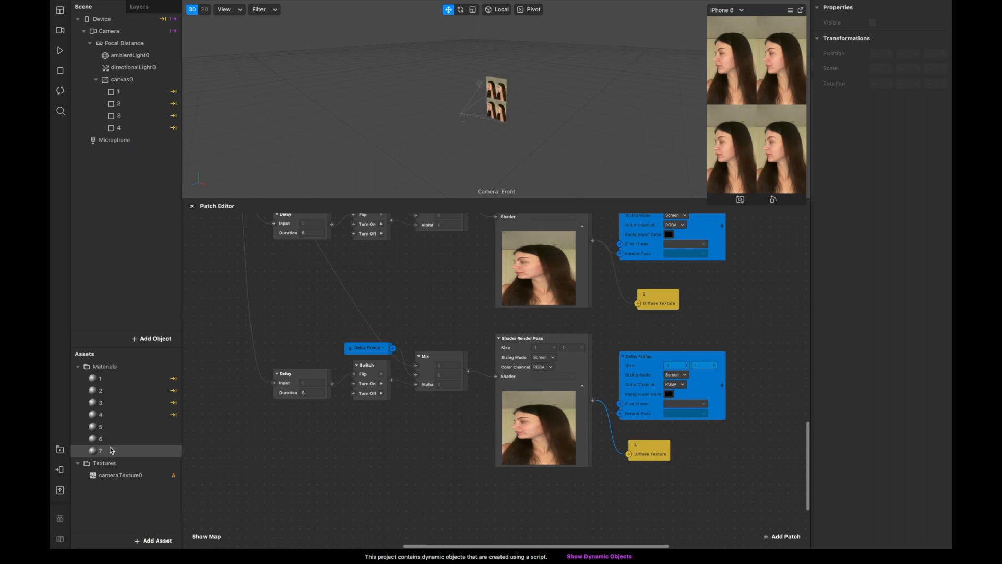
right_click(110, 450)
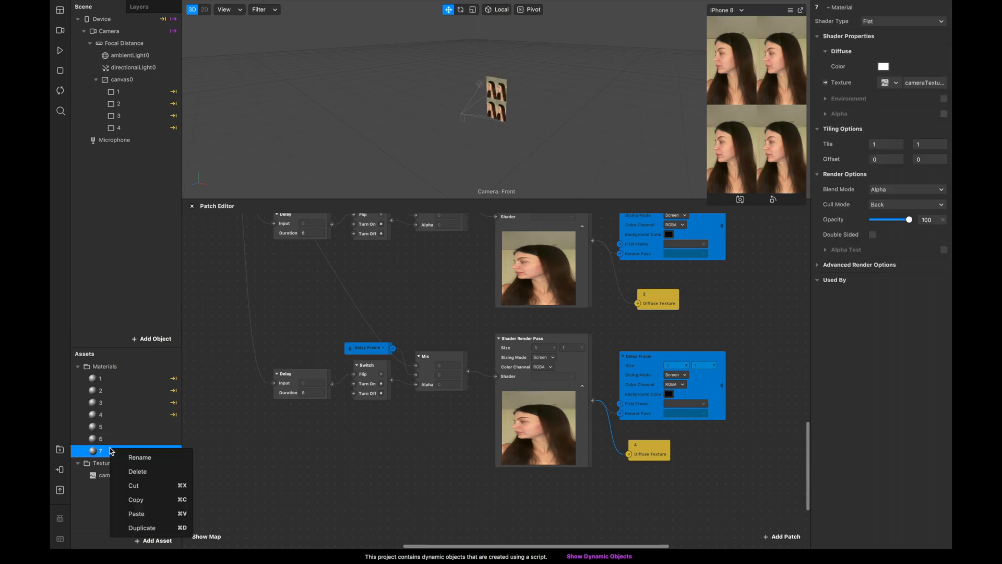
left_click(138, 471)
right_click(106, 439)
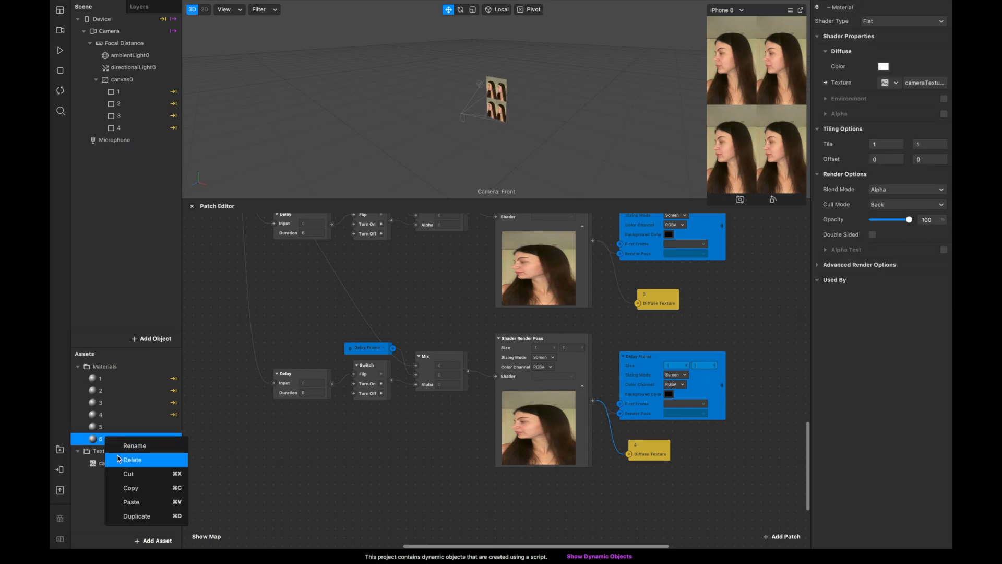
left_click(119, 459)
left_click(113, 430)
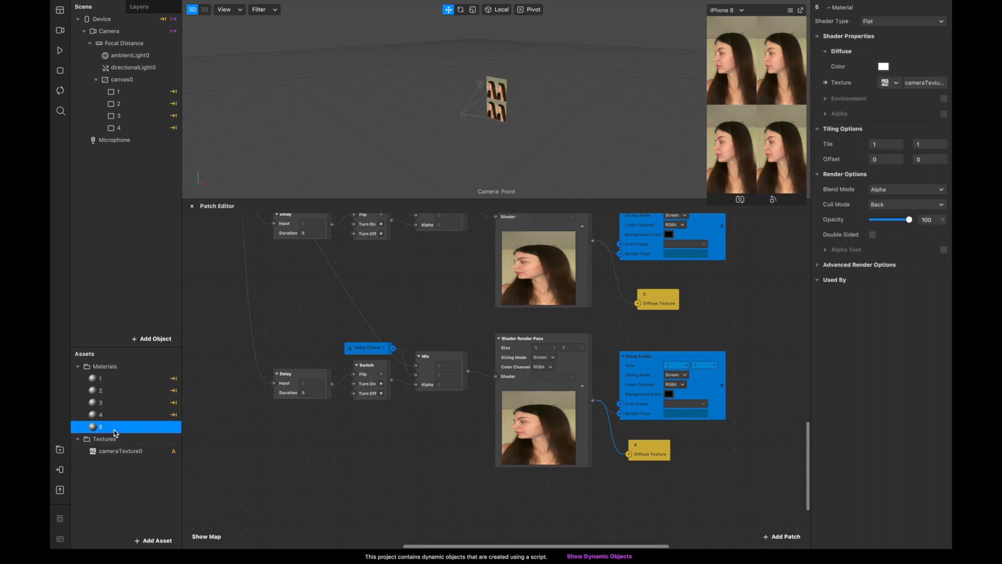
right_click(114, 430)
left_click(150, 456)
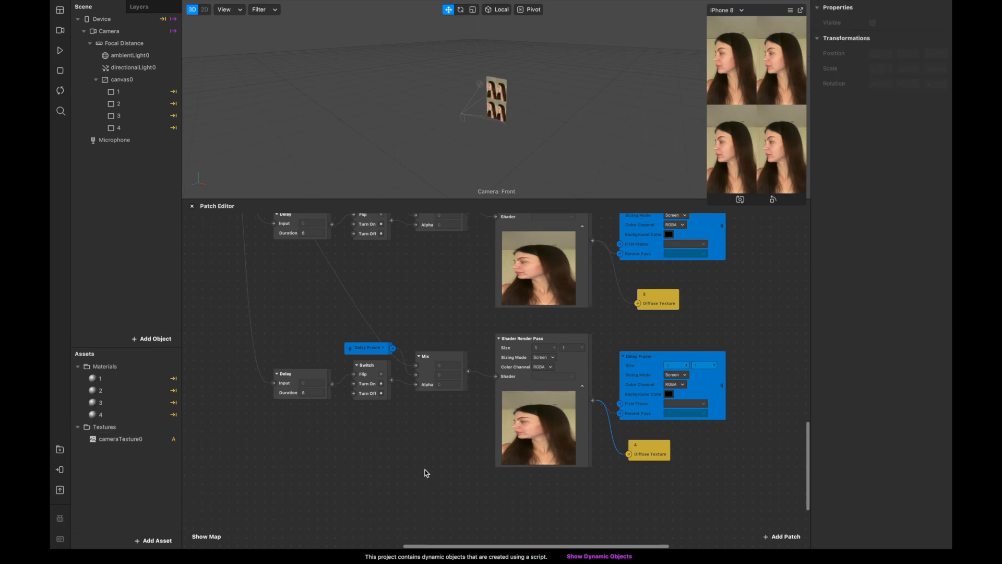
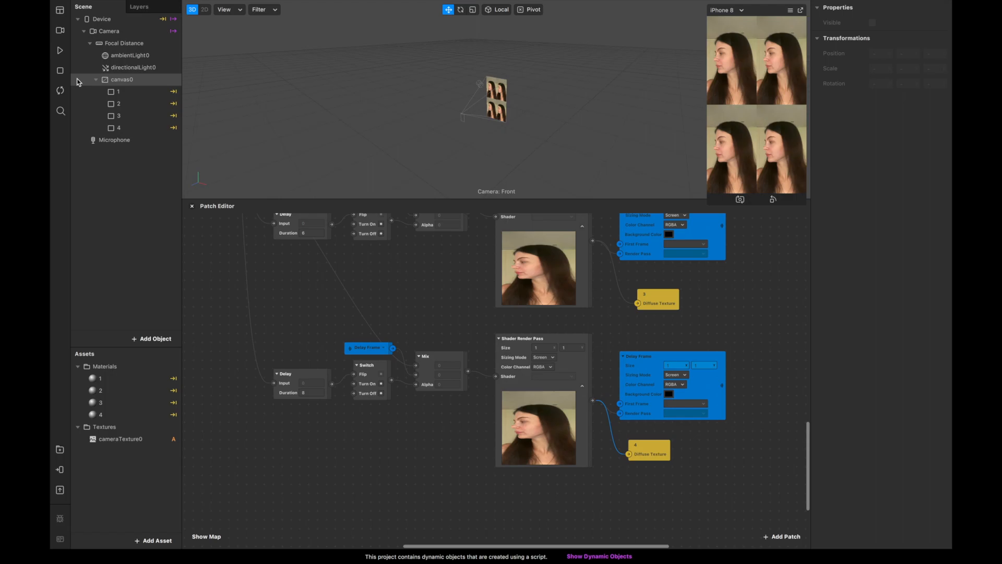
Leave full screen and import FastColorLUT.arp from the desktop folder 1 into the project's assets.
mouse_move(161, 3)
left_click(77, 19)
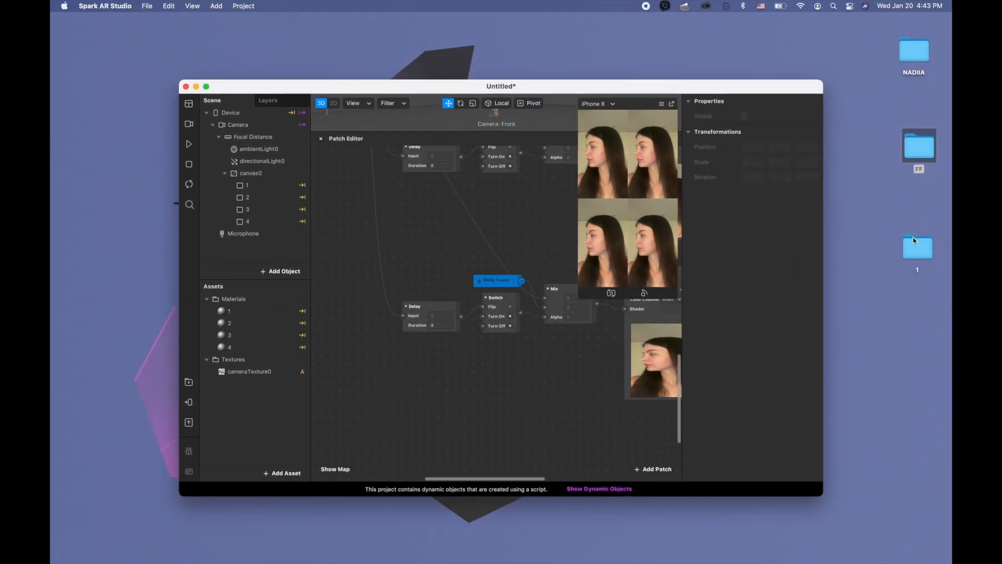
double_click(914, 245)
left_click_drag(545, 371, 242, 411)
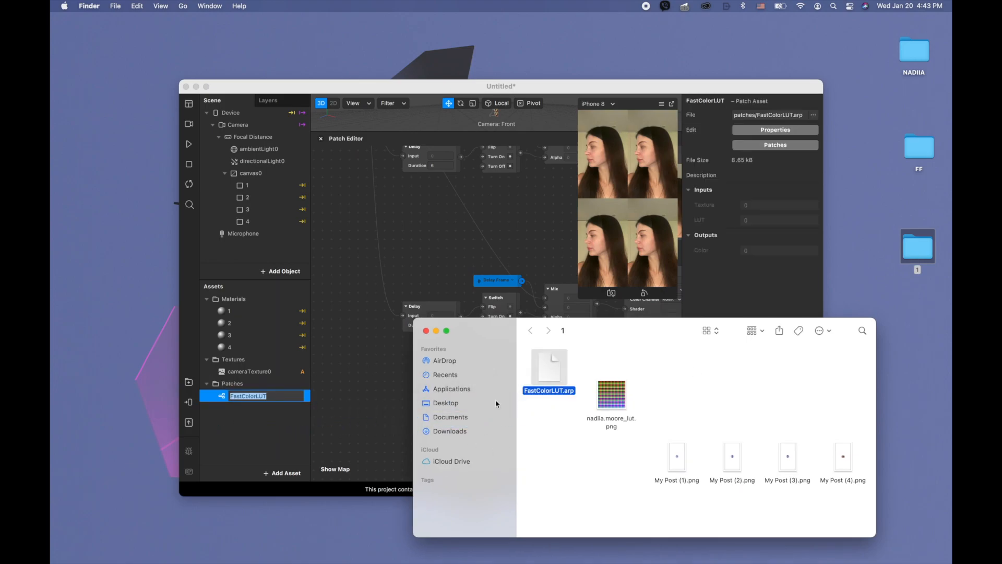
left_click(438, 333)
left_click(266, 447)
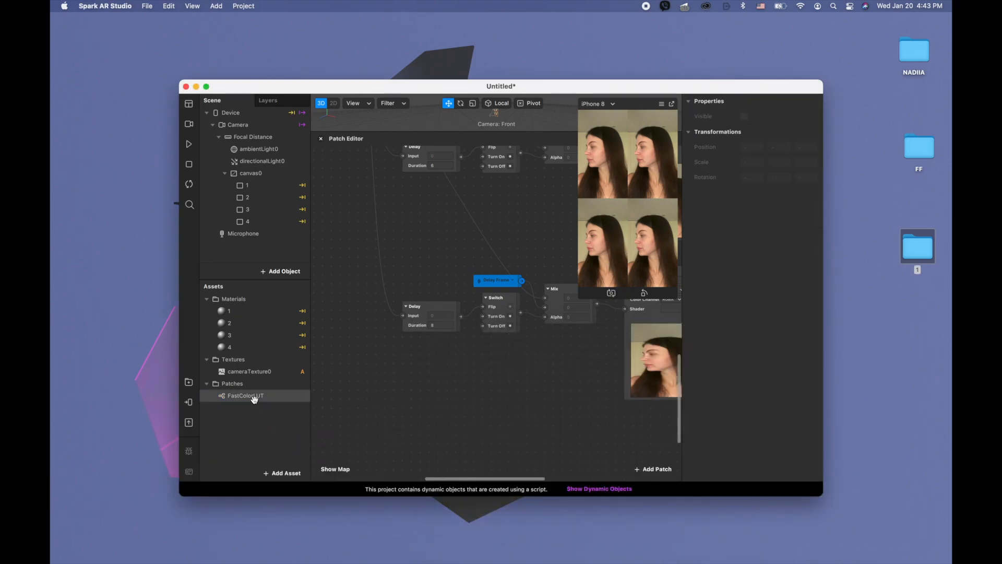
left_click(254, 399)
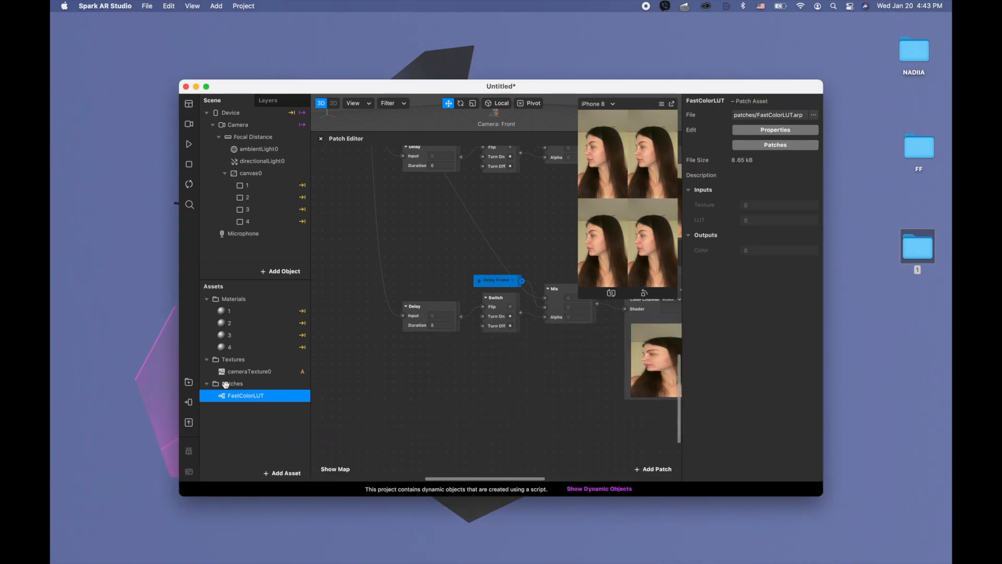
Import the LUT PNG image from the desktop folder 1 into the project's assets and minimize the folder window.
left_click(913, 249)
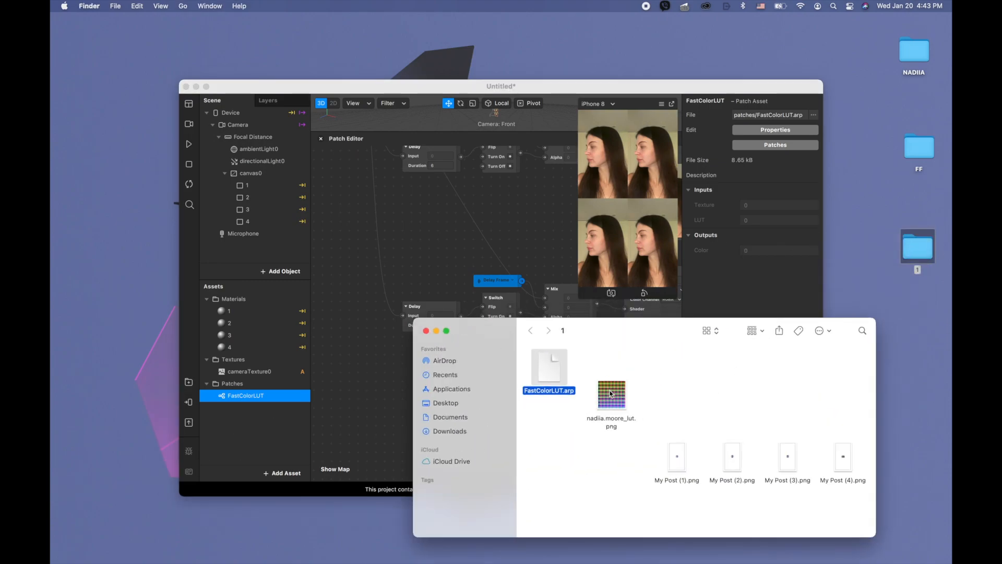
left_click_drag(611, 394, 261, 425)
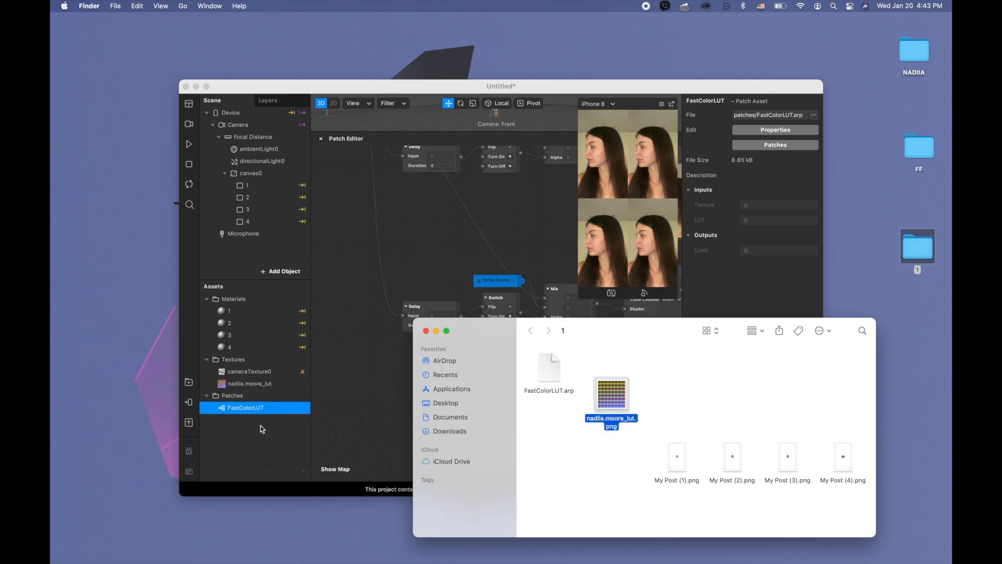
left_click(436, 331)
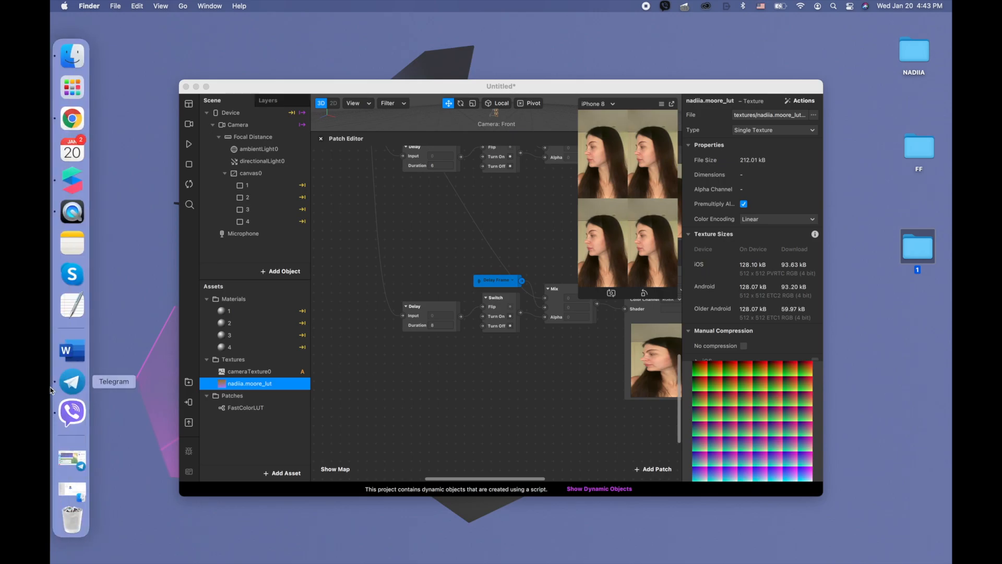
Switch to Telegram to view the LUT post in the SPARK AR USA CHANNEL, and minimize its window.
left_click(73, 384)
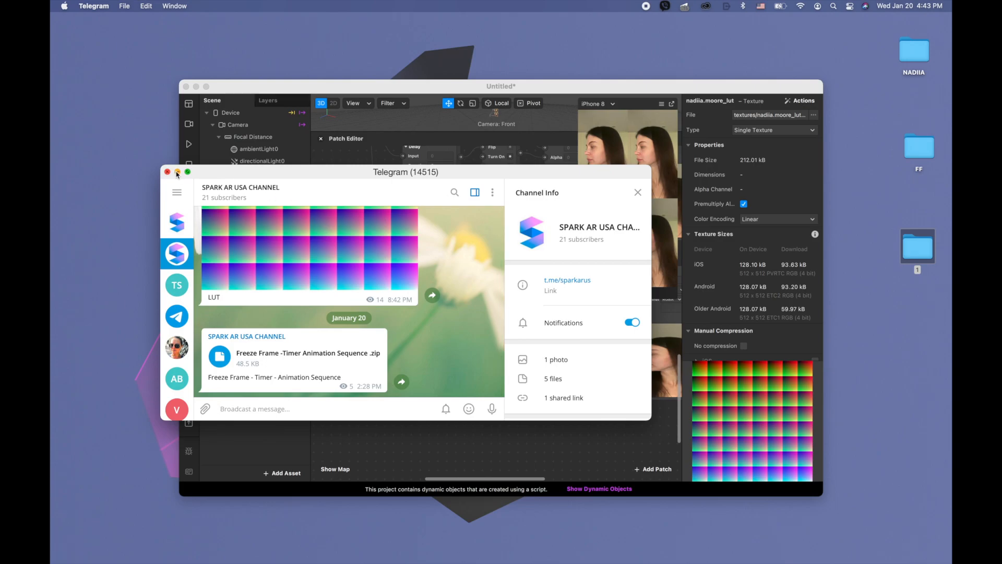
left_click(177, 172)
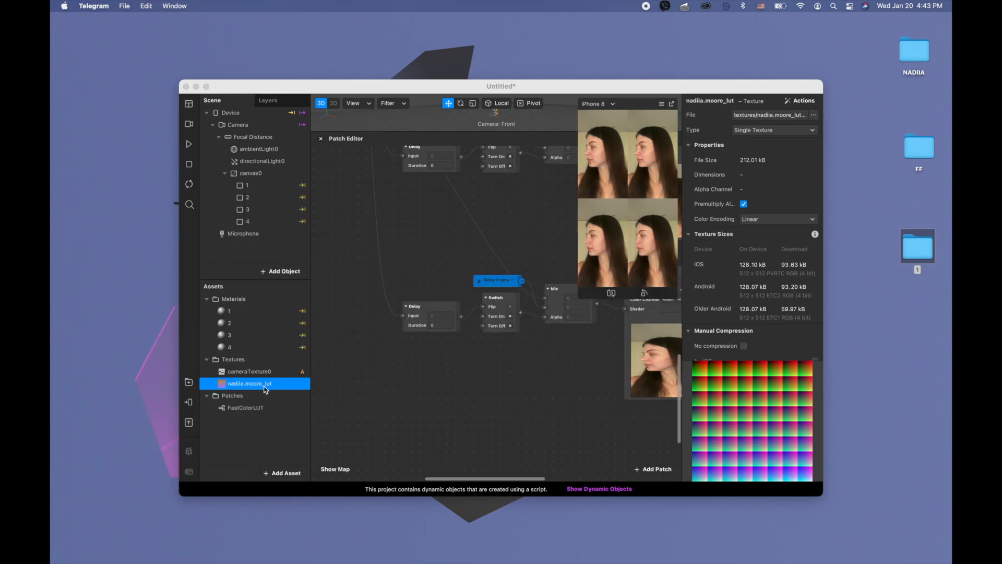
Enable No compression for the imported LUT texture.
left_click(744, 346)
scroll(746, 340, "down", 5)
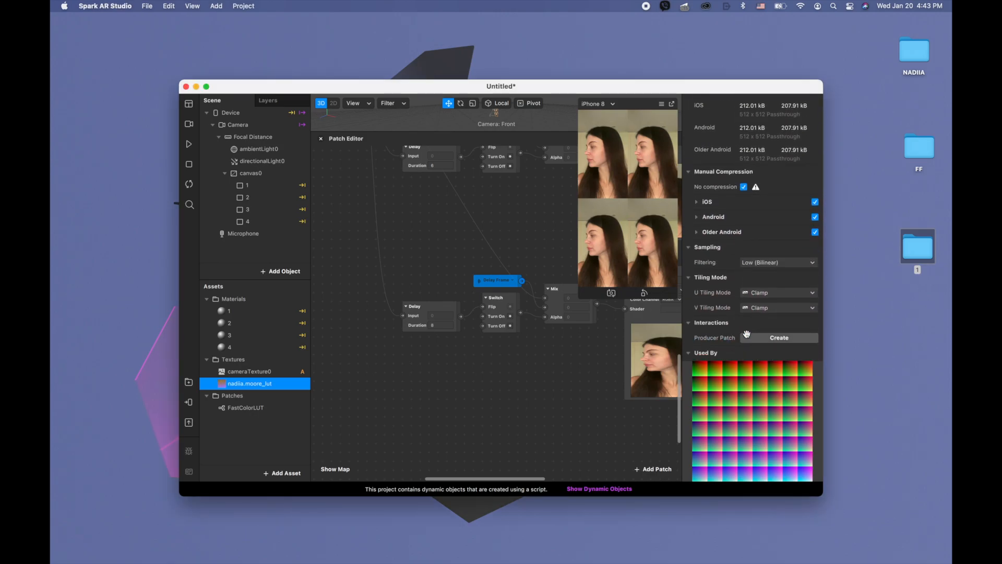
Set the LUT texture's sampling filtering to None and return the window to full screen.
left_click(757, 263)
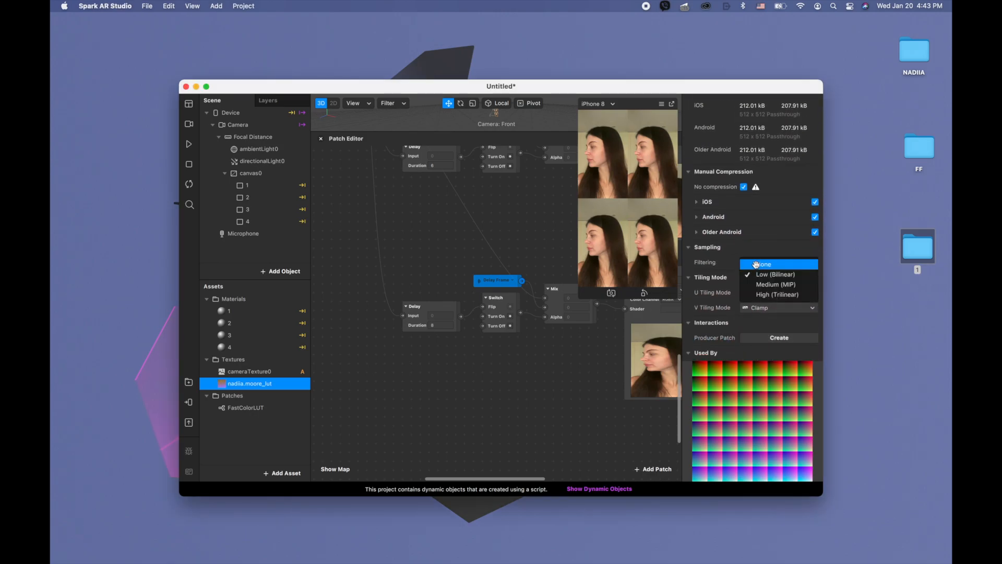
left_click(756, 265)
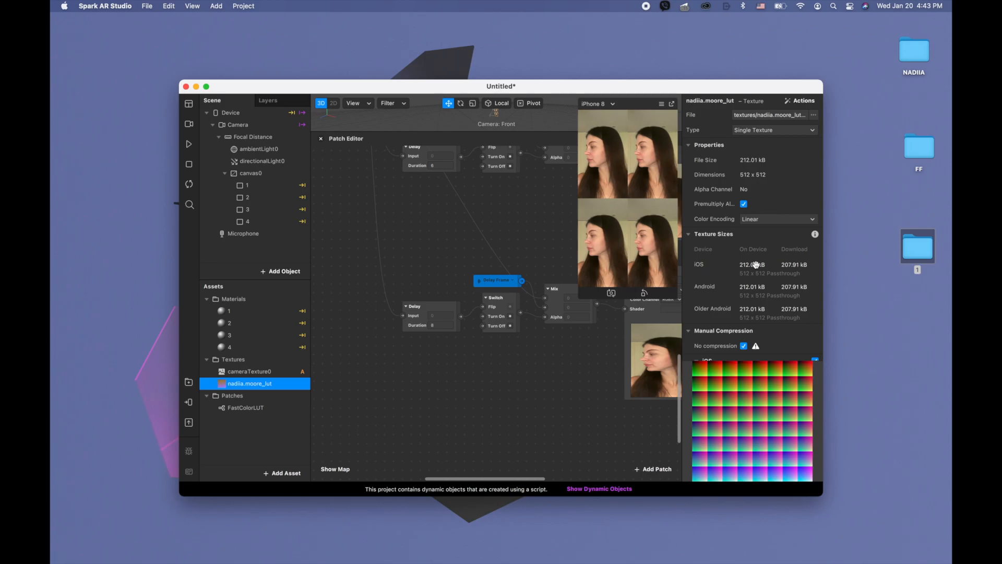
left_click(206, 87)
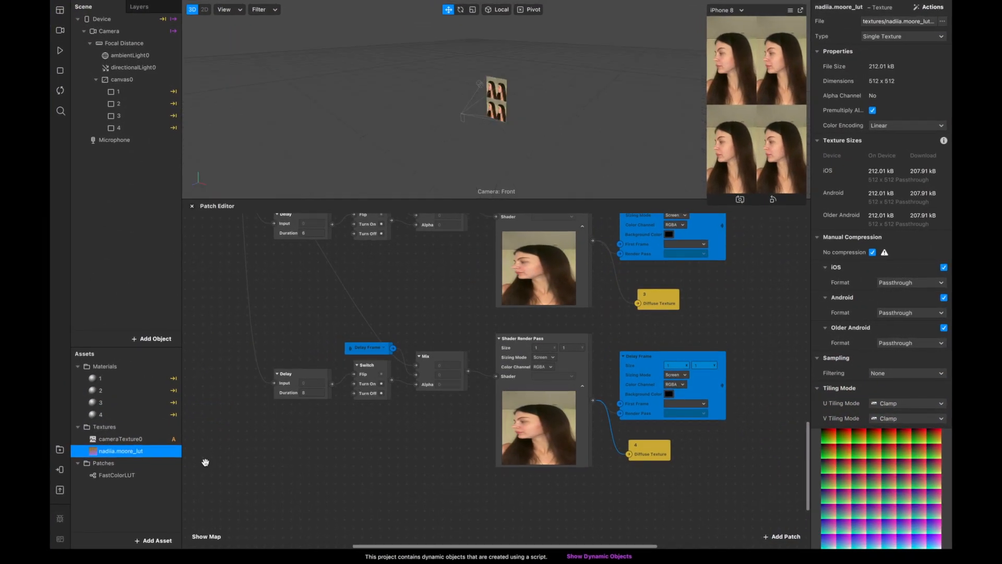
Add the LUT texture and the FastColorLUT patch asset to the patch graph.
scroll(205, 462, "up", 10)
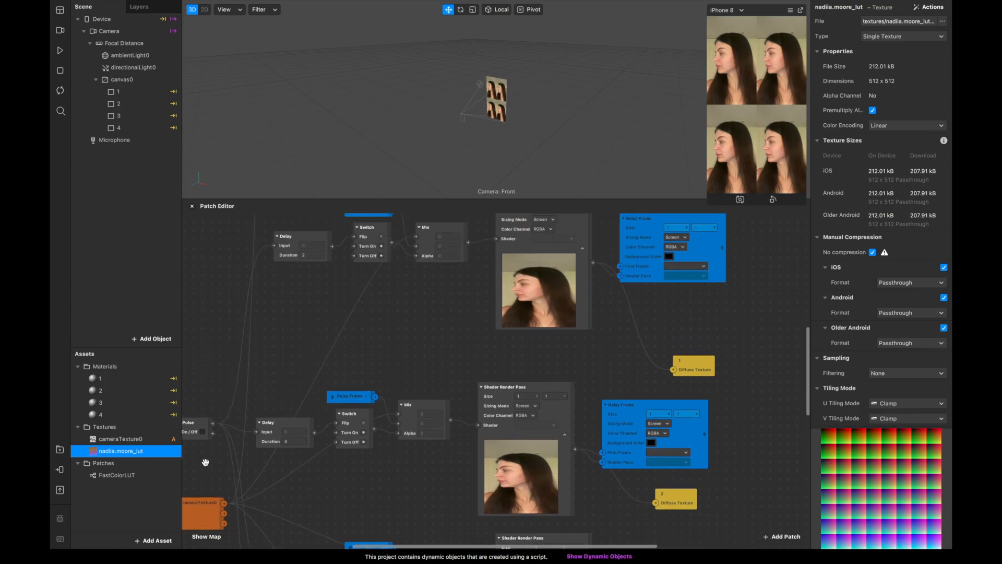
scroll(205, 462, "down", 5)
left_click_drag(122, 453, 320, 378)
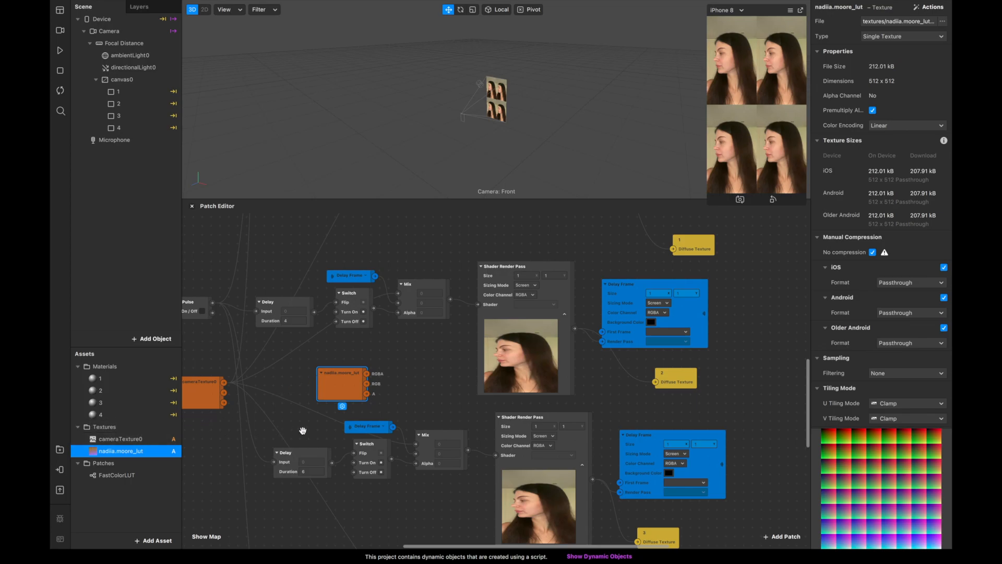
scroll(338, 452, "down", 5)
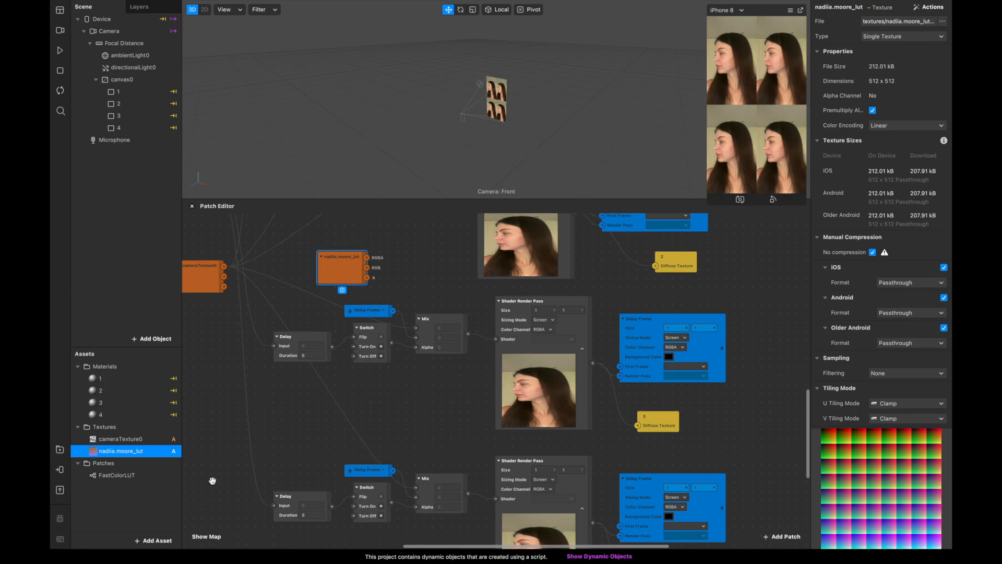
left_click_drag(122, 478, 777, 282)
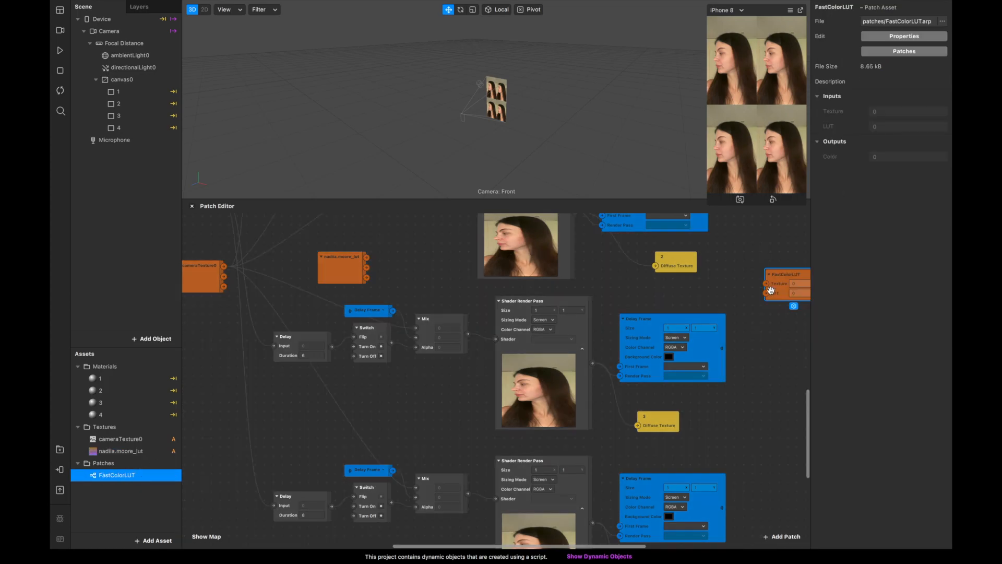
Place the FastColorLUT patch below the first chain's Delay Frame receiver and shift material 1's Diffuse Texture patch to its right.
scroll(772, 291, "up", 5)
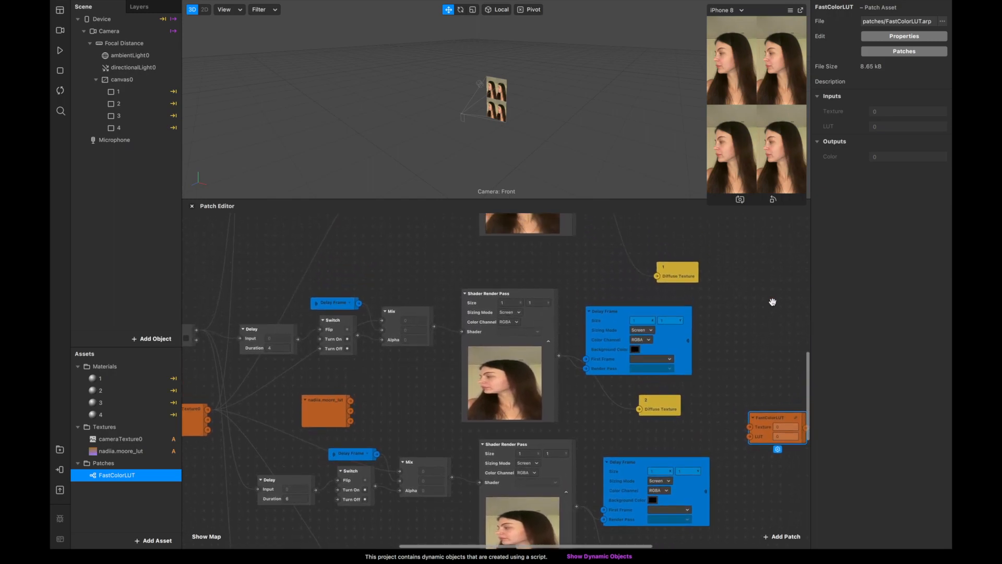
left_click_drag(771, 417, 630, 277)
scroll(610, 281, "up", 5)
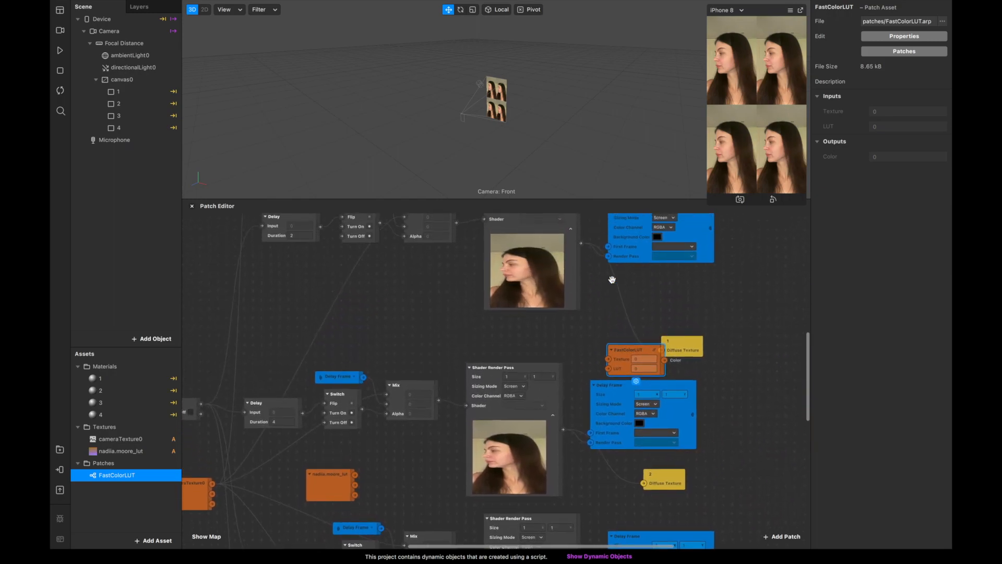
left_click_drag(624, 417, 615, 364)
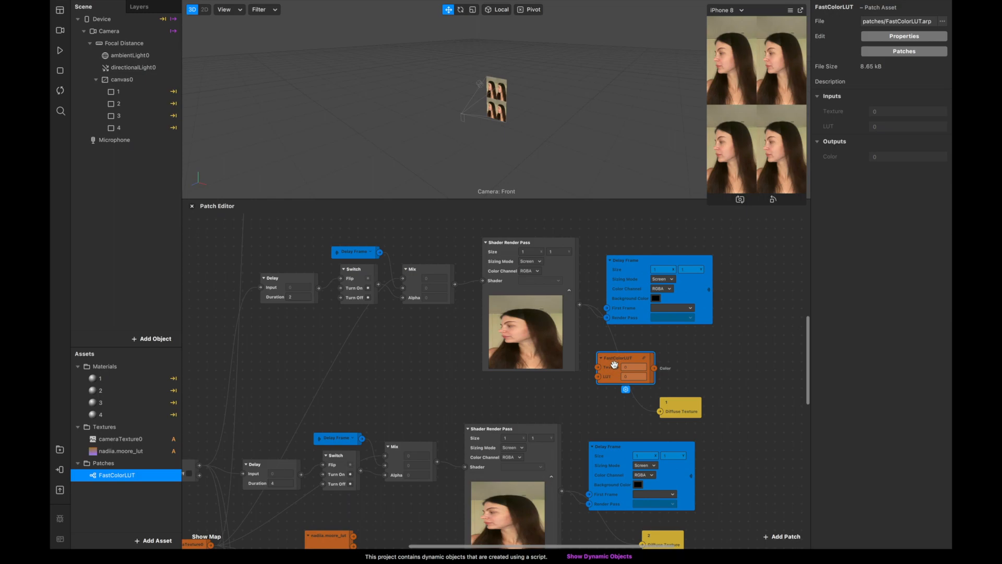
left_click_drag(677, 399, 721, 364)
scroll(377, 311, "up", 3)
scroll(378, 310, "left", 3)
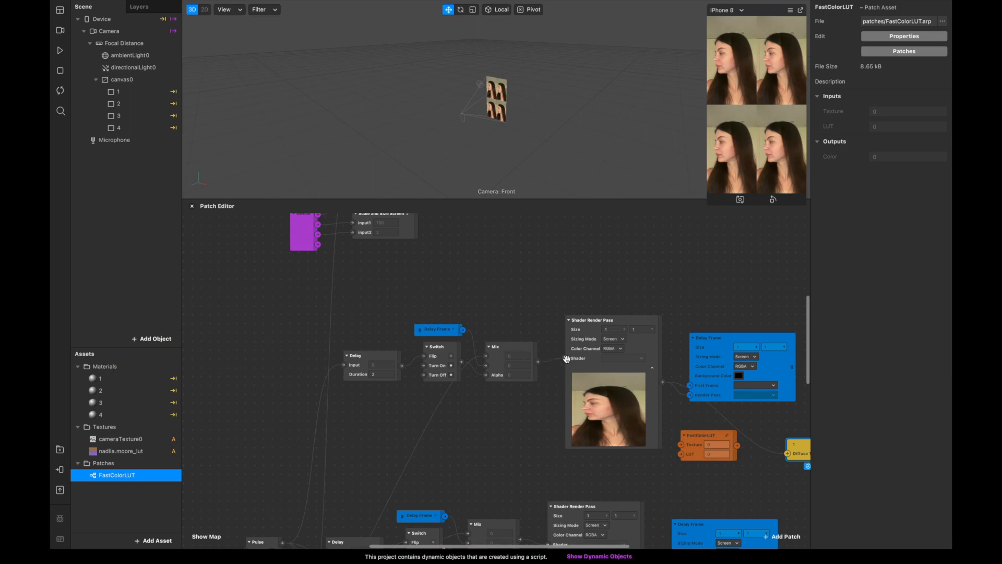
scroll(605, 365, "right", 3)
scroll(605, 365, "down", 1)
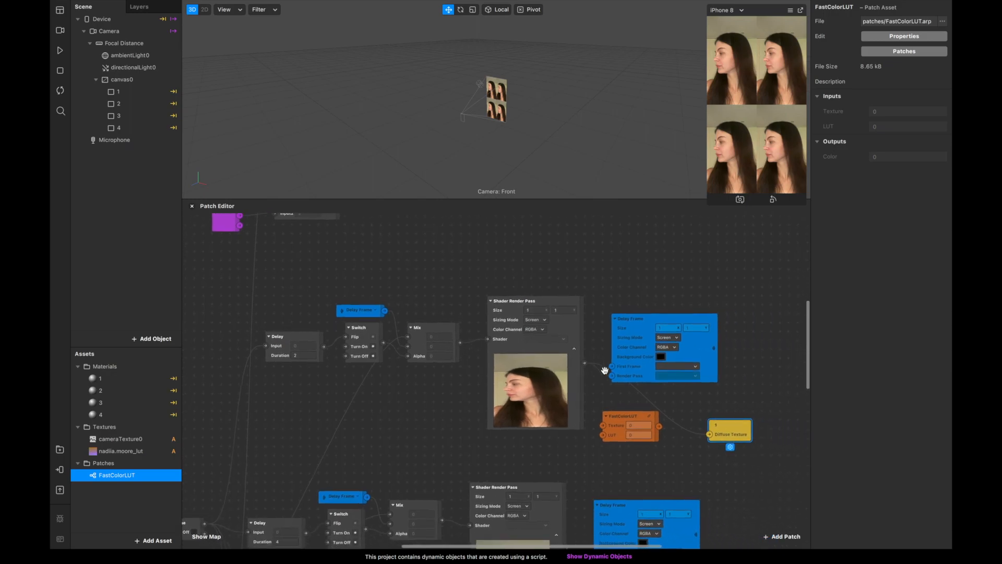
Connect the first Shader Render Pass and the LUT texture's RGBA to FastColorLUT, and its Color output to material 1's Diffuse Texture.
left_click(585, 373)
left_click_drag(587, 373, 604, 427)
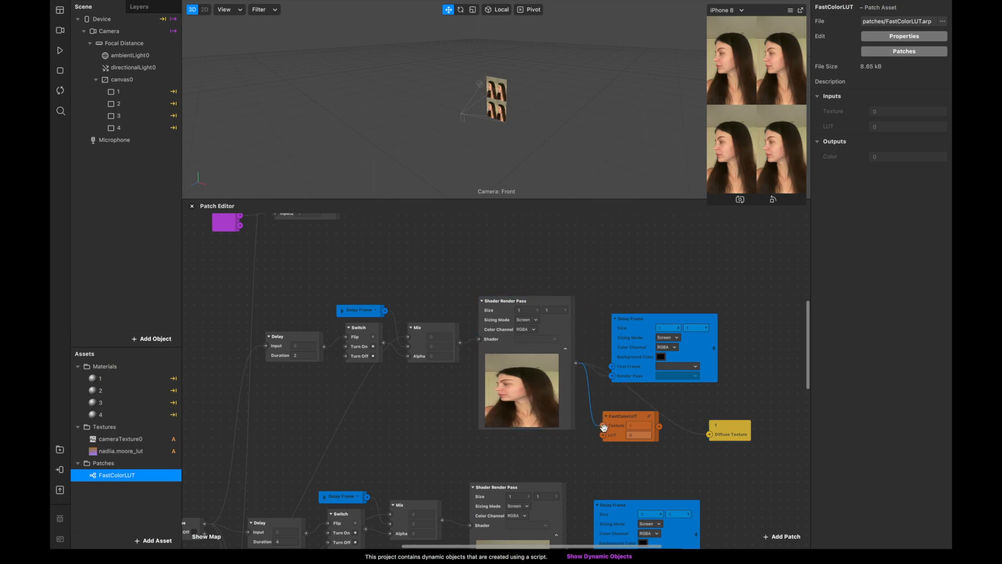
scroll(478, 448, "down", 5)
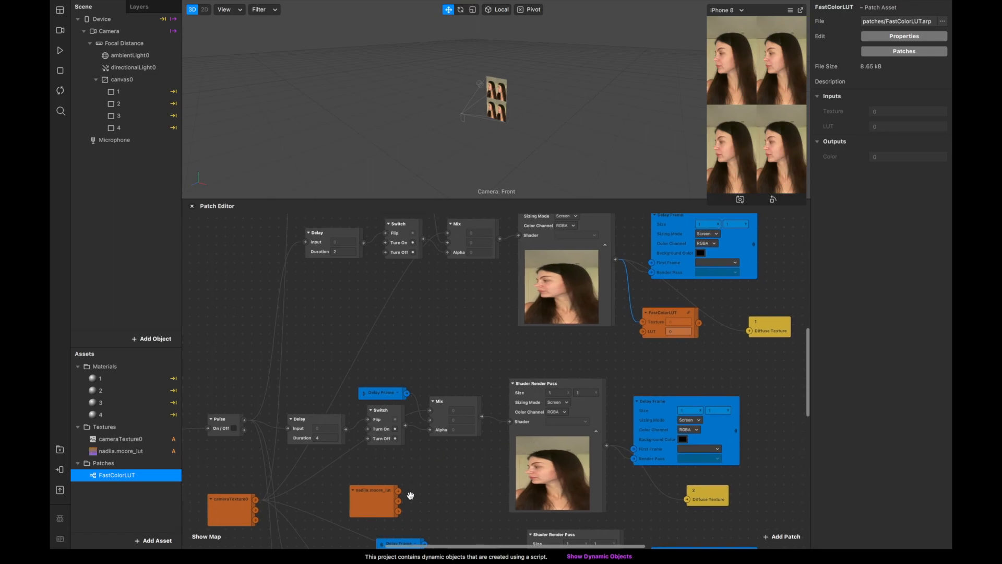
left_click_drag(398, 491, 684, 366)
scroll(682, 340, "right", 3)
scroll(682, 340, "up", 2)
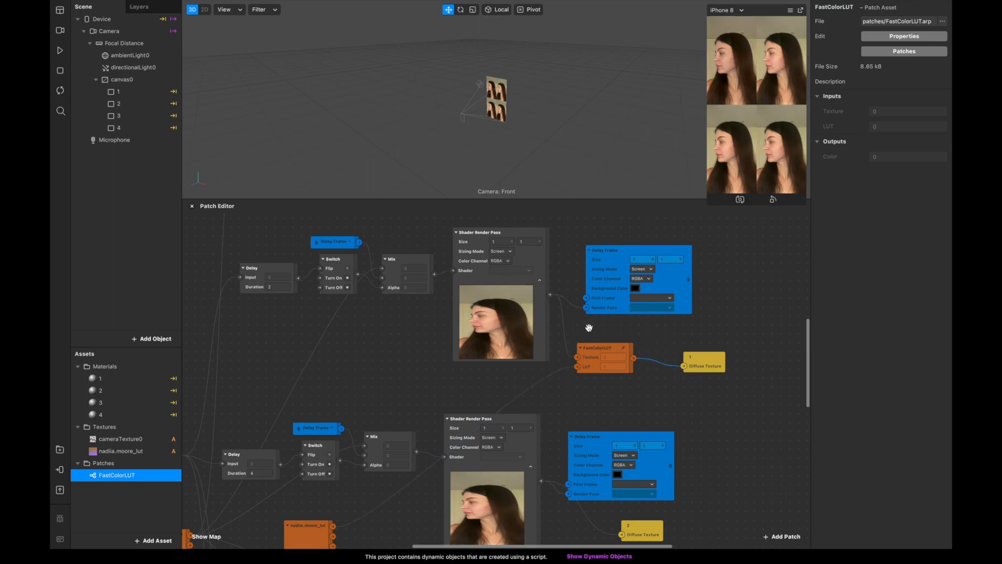
Duplicate FastColorLUT, place the copy below the second chain's Delay Frame receiver, and shift material 2's Diffuse Texture patch to its right.
scroll(589, 328, "down", 3)
scroll(588, 328, "right", 1)
left_click(579, 300)
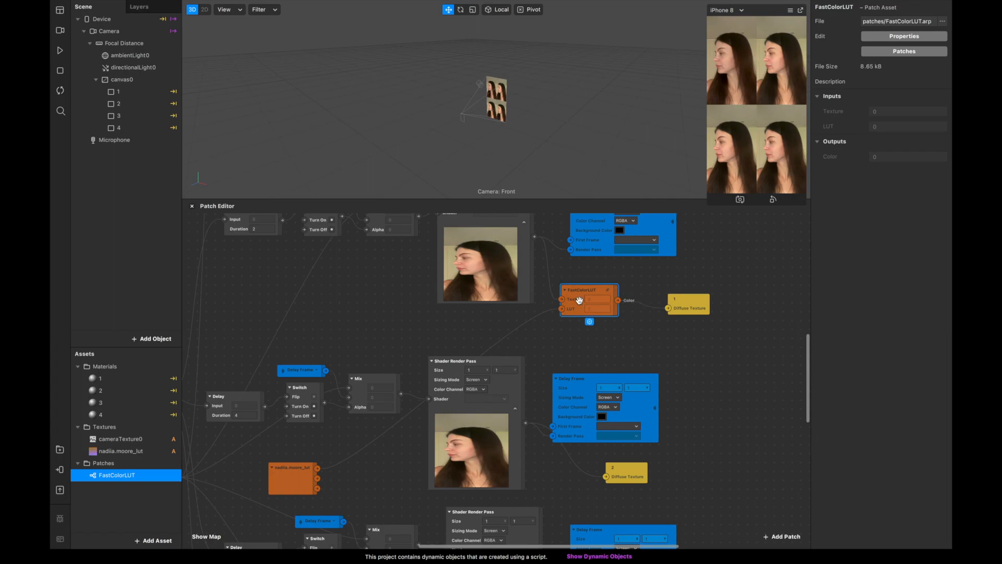
key("super+d")
left_click_drag(608, 319, 573, 471)
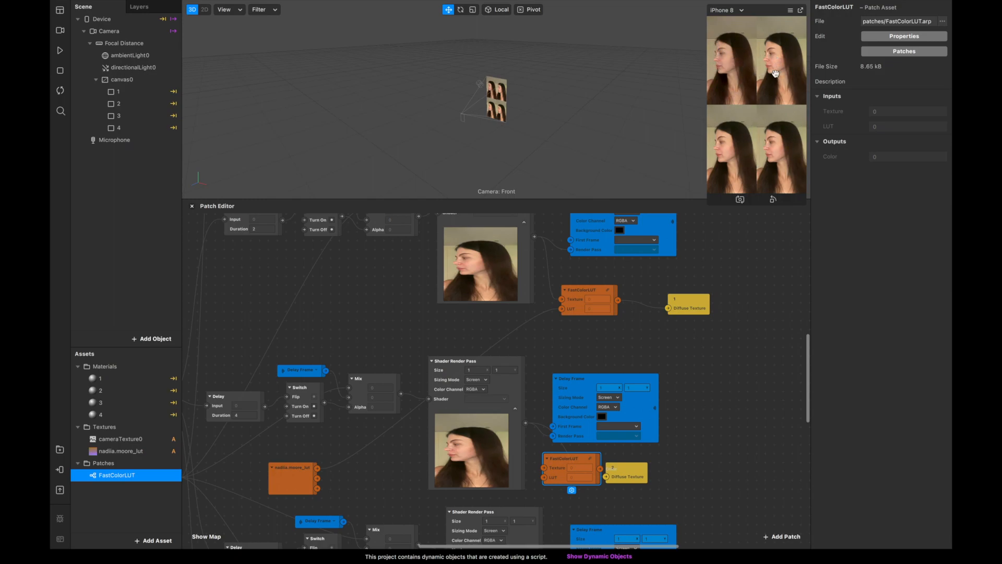
left_click_drag(626, 476, 670, 468)
Connect the second Shader Render Pass and the LUT texture to the second FastColorLUT, and its Color output to material 2's Diffuse Texture.
scroll(653, 464, "down", 3)
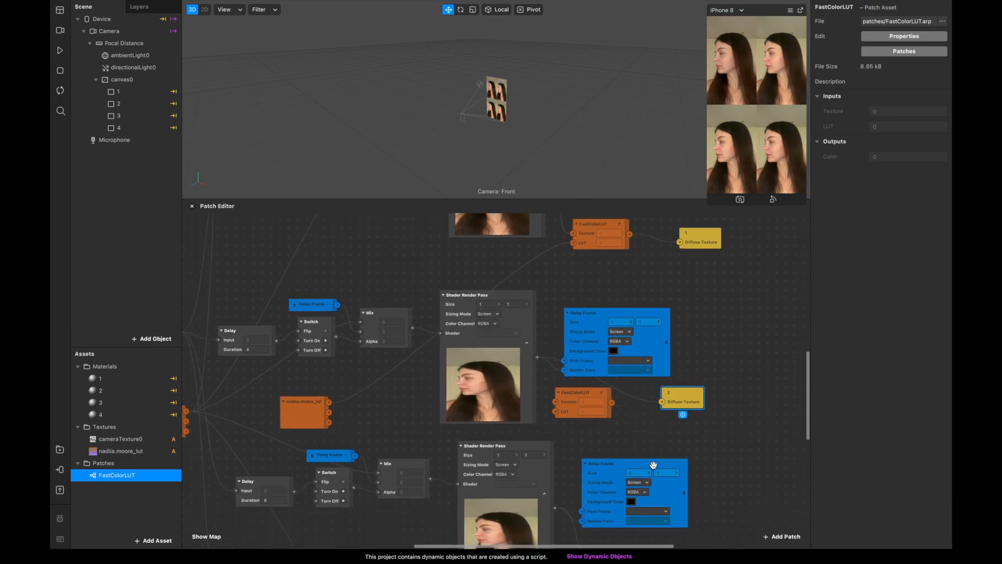
scroll(654, 465, "down", 1)
left_click_drag(539, 342, 586, 390)
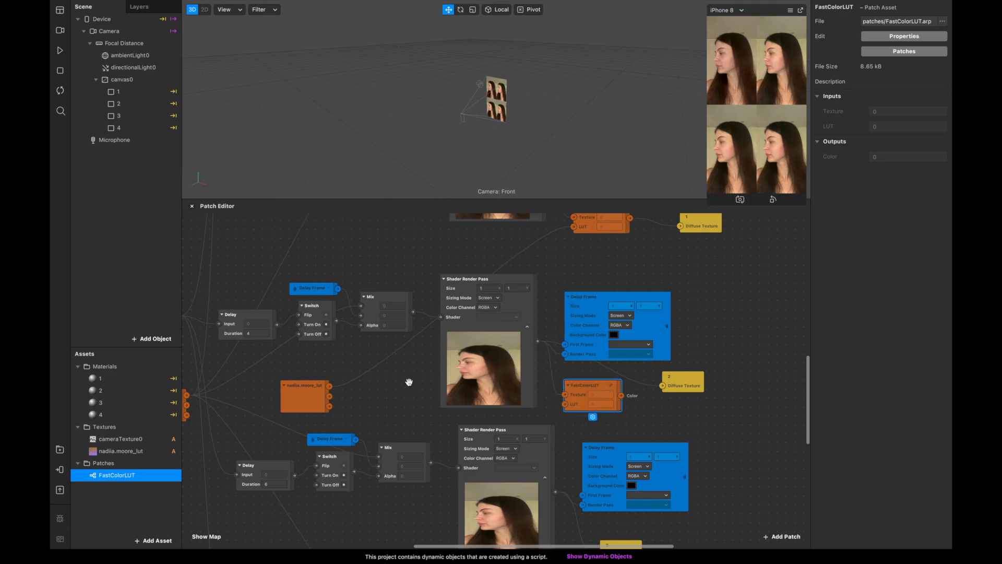
left_click_drag(332, 388, 663, 386)
Duplicate FastColorLUT for the third chain, placing it below the Delay Frame receiver with material 3's Diffuse Texture patch to its right.
scroll(664, 386, "down", 5)
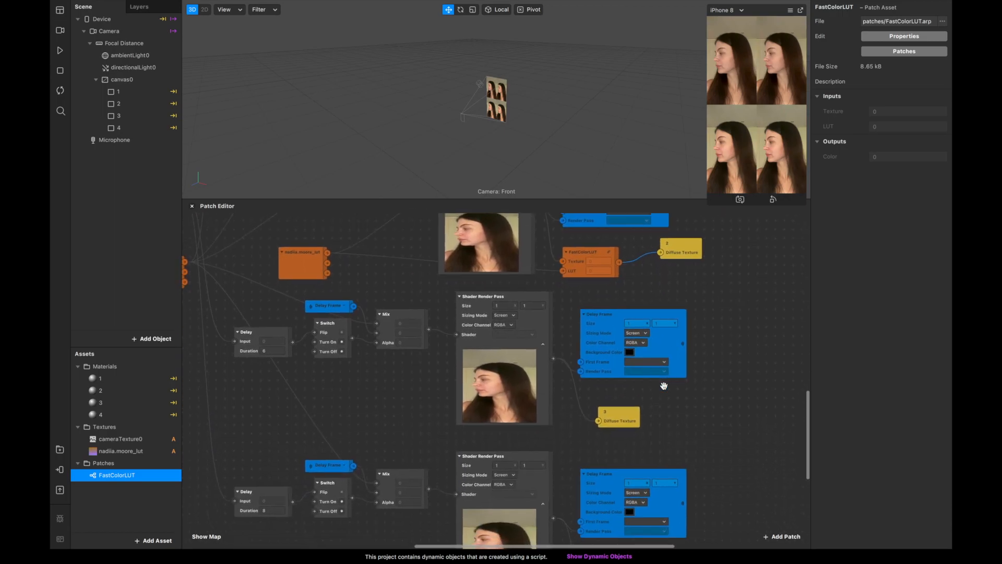
left_click(599, 263)
key("super+d")
left_click_drag(600, 280, 701, 417)
scroll(697, 413, "down", 4)
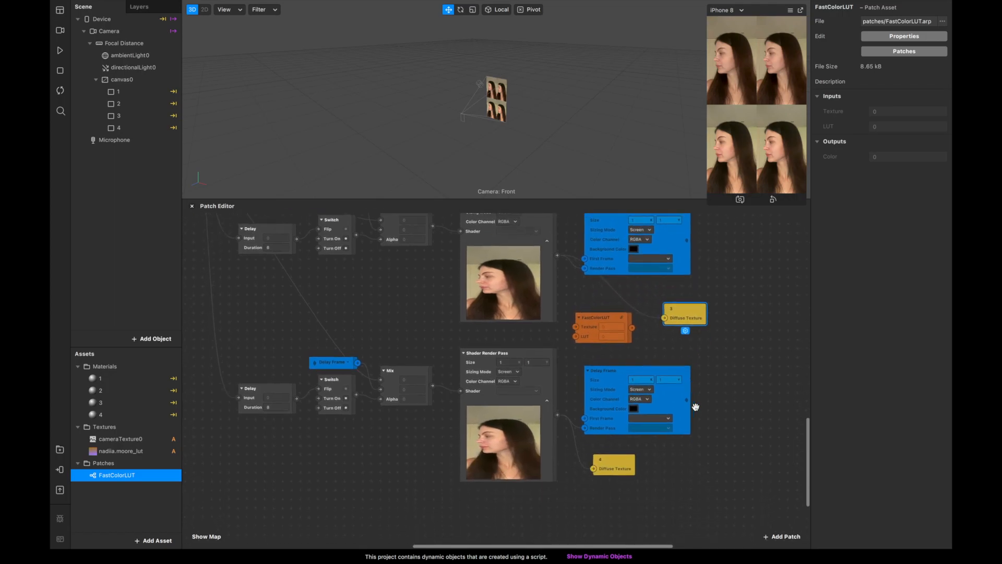
left_click(695, 407)
Create a fourth FastColorLUT copy and place it below material 4's Diffuse Texture patch.
left_click(603, 322)
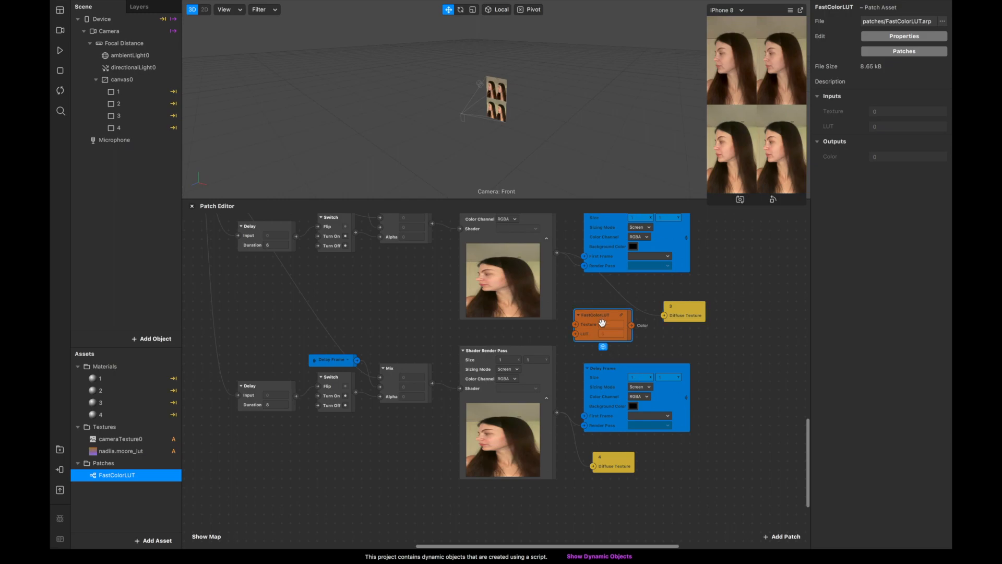
key("super+v")
scroll(602, 323, "up", 2)
left_click_drag(632, 242, 609, 475)
scroll(627, 448, "down", 3)
scroll(627, 447, "down", 1)
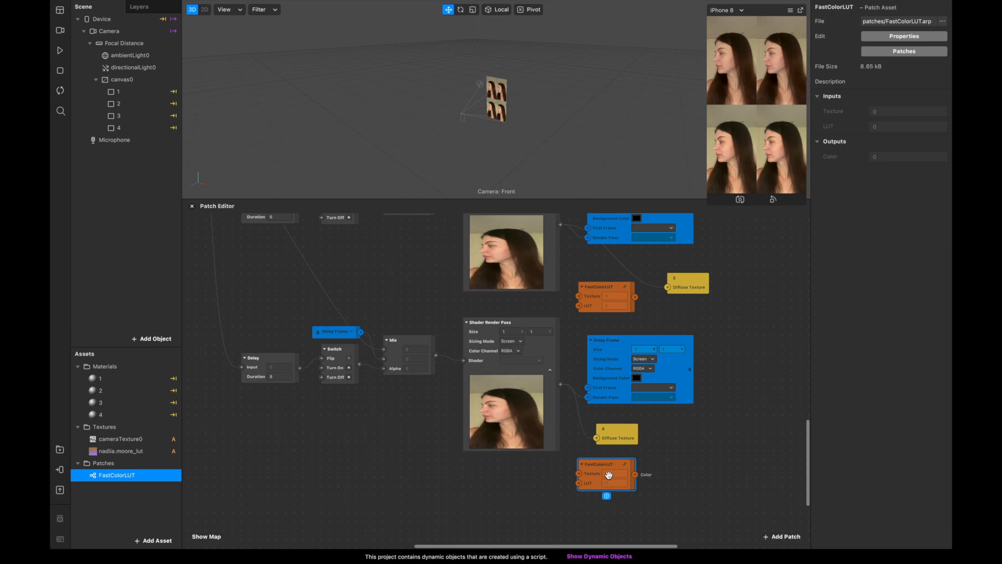
Connect the LUT texture's RGBA output to the LUT inputs of the third and fourth FastColorLUT patches.
scroll(608, 475, "up", 3)
scroll(609, 475, "up", 1)
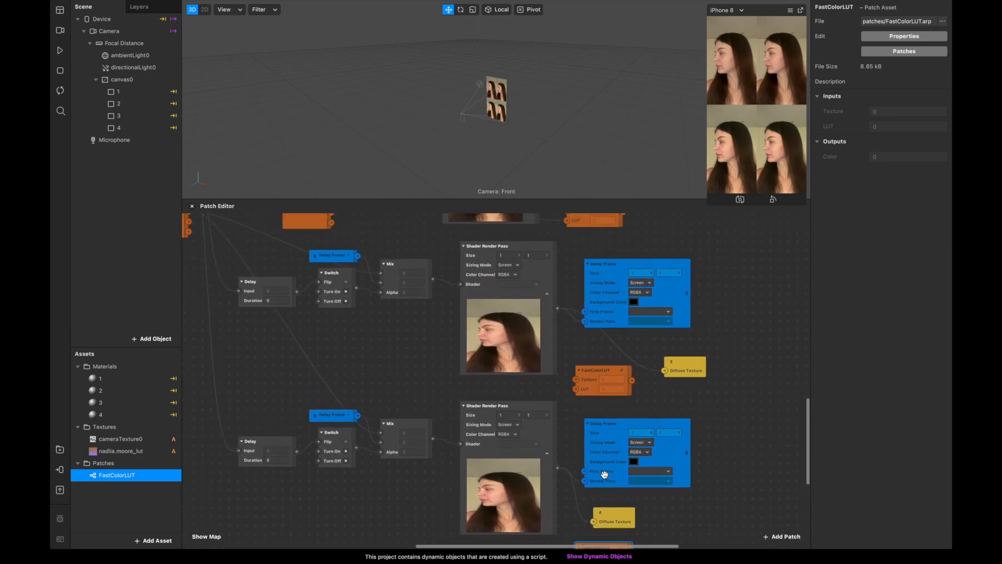
scroll(604, 474, "up", 1)
left_click_drag(314, 244, 585, 420)
scroll(585, 421, "down", 3)
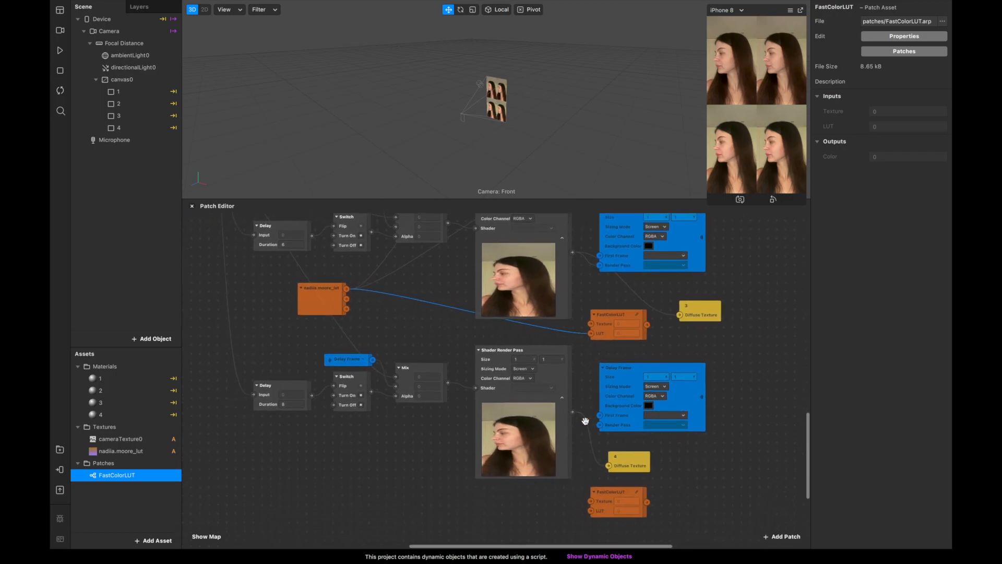
left_click_drag(349, 289, 592, 512)
scroll(597, 353, "up", 2)
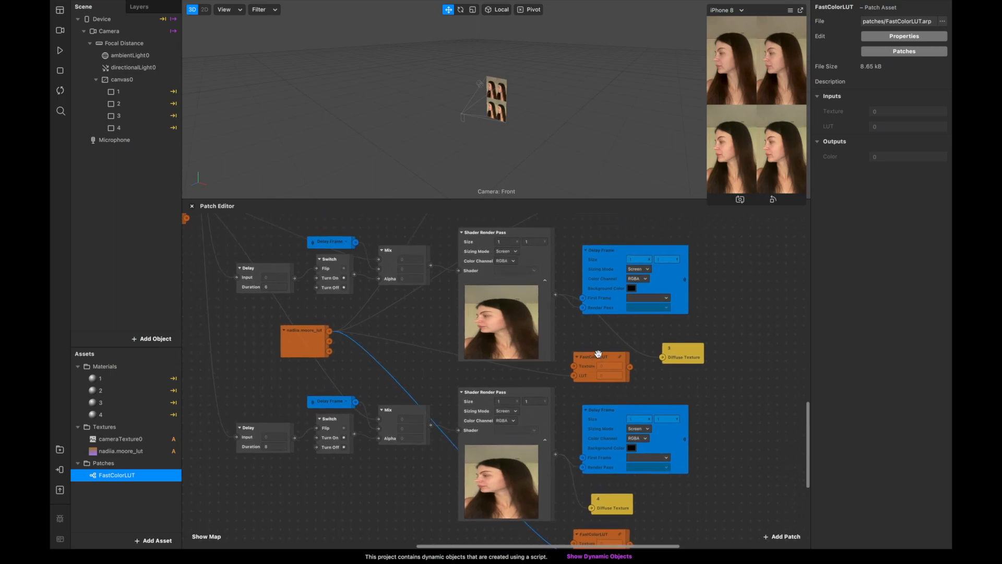
Connect the third Shader Render Pass to its FastColorLUT's Texture input and the Color output to material 3's Diffuse Texture.
left_click_drag(552, 296, 571, 368)
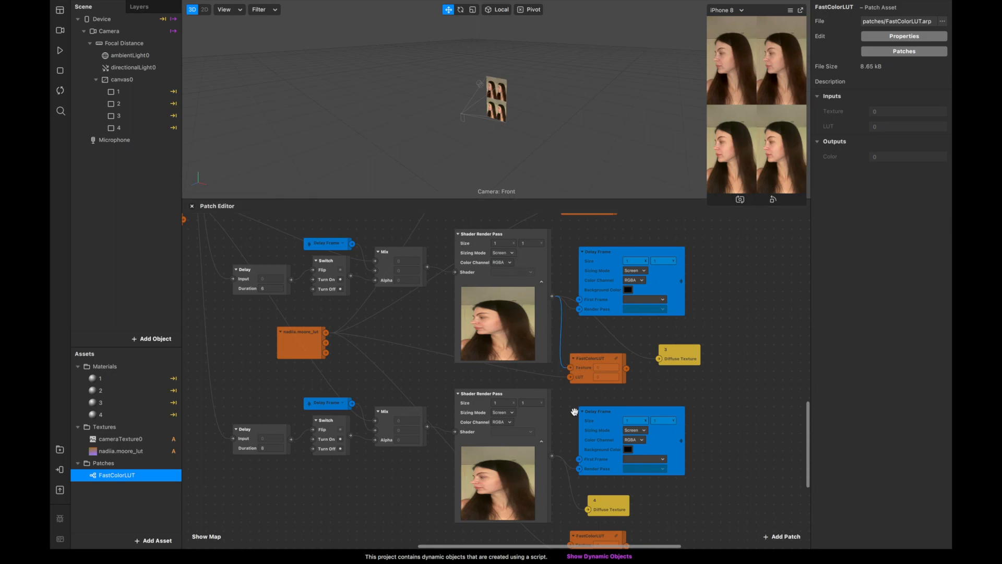
left_click_drag(625, 371, 660, 358)
scroll(575, 368, "down", 3)
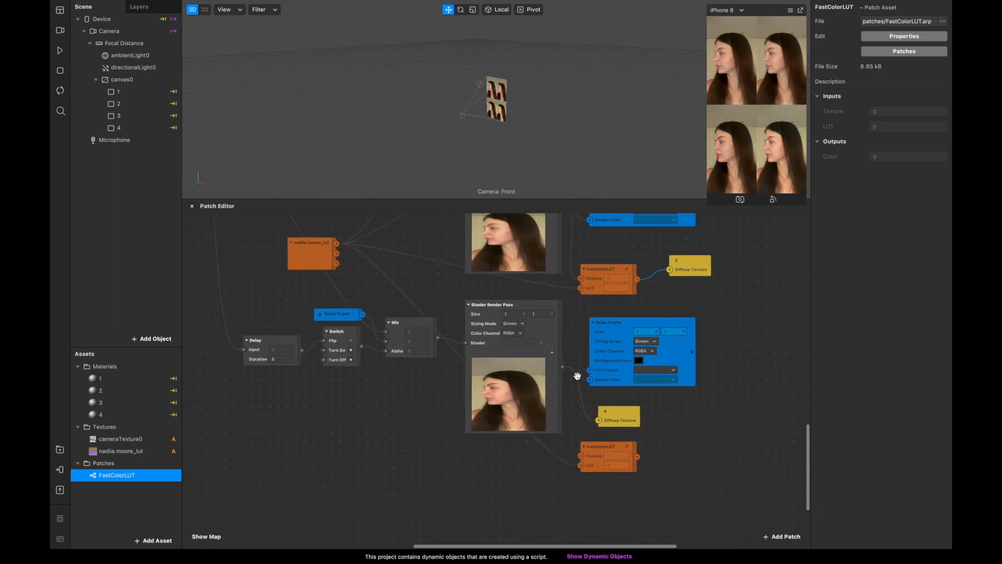
Connect the fourth Shader Render Pass through its FastColorLUT to material 4's Diffuse Texture, moving that material patch to the right of FastColorLUT.
left_click_drag(561, 369, 581, 455)
left_click_drag(621, 417, 691, 417)
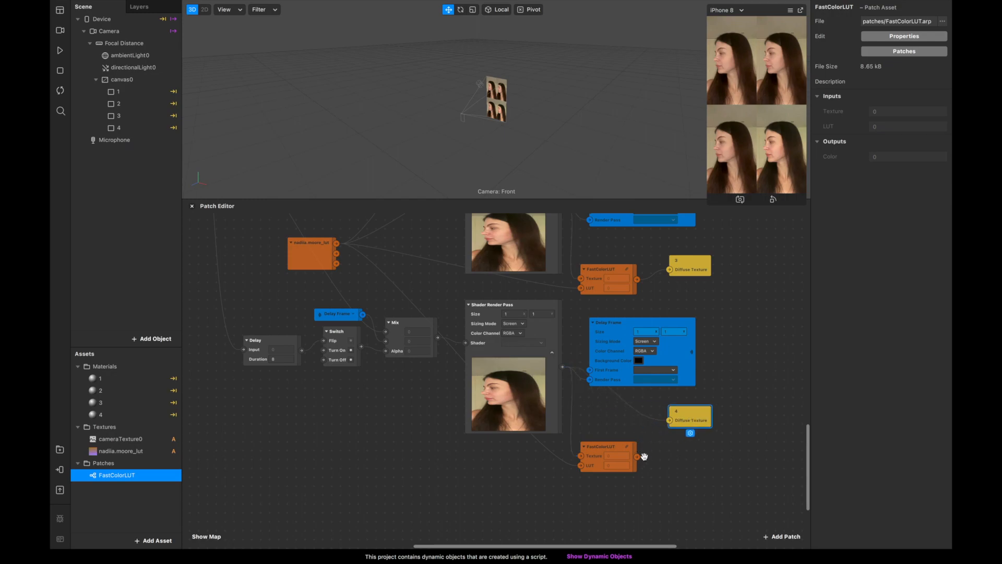
left_click_drag(638, 457, 701, 436)
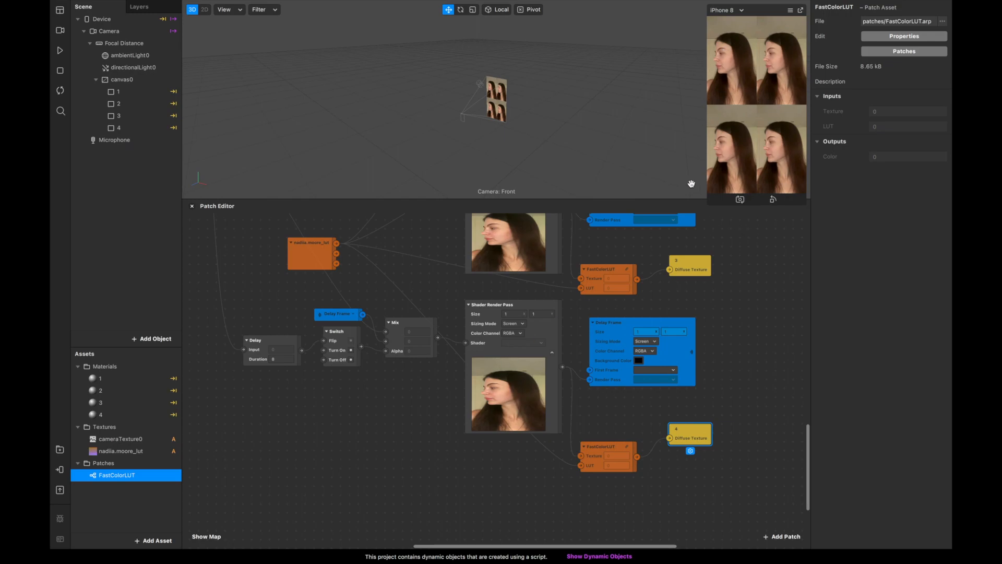
scroll(583, 364, "up", 3)
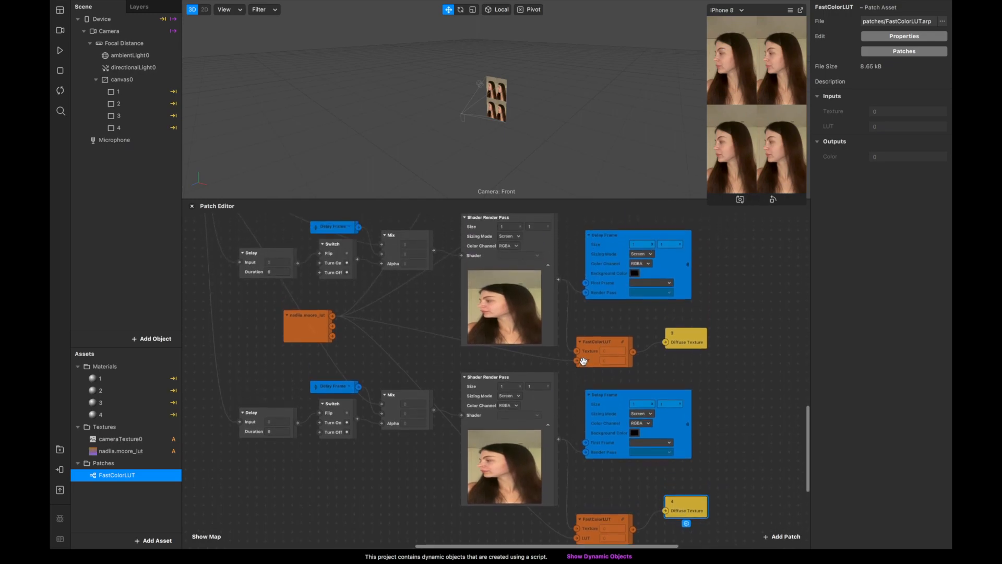
scroll(585, 385, "down", 2)
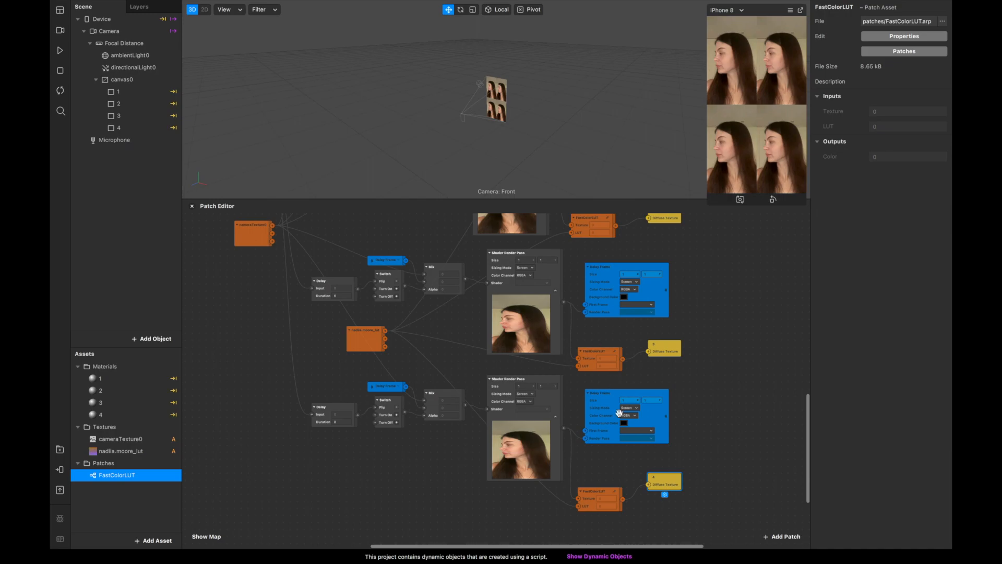
scroll(541, 353, "down", 4)
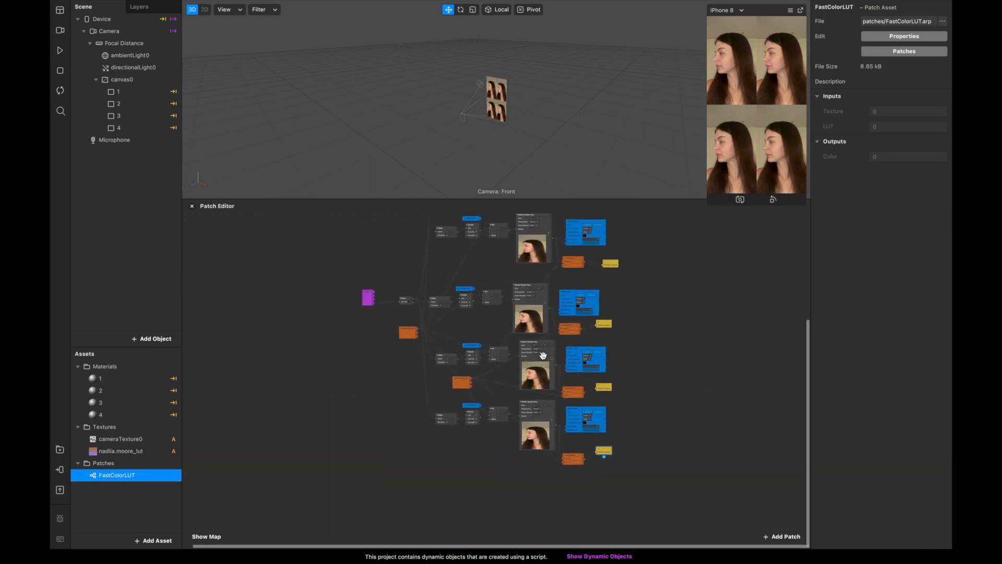
scroll(543, 355, "up", 2)
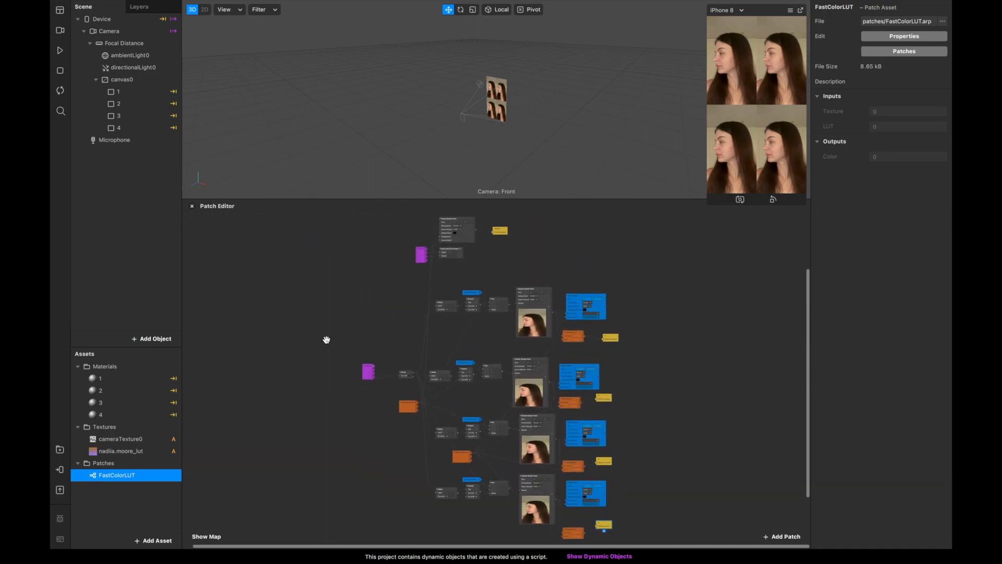
scroll(557, 413, "down", 3)
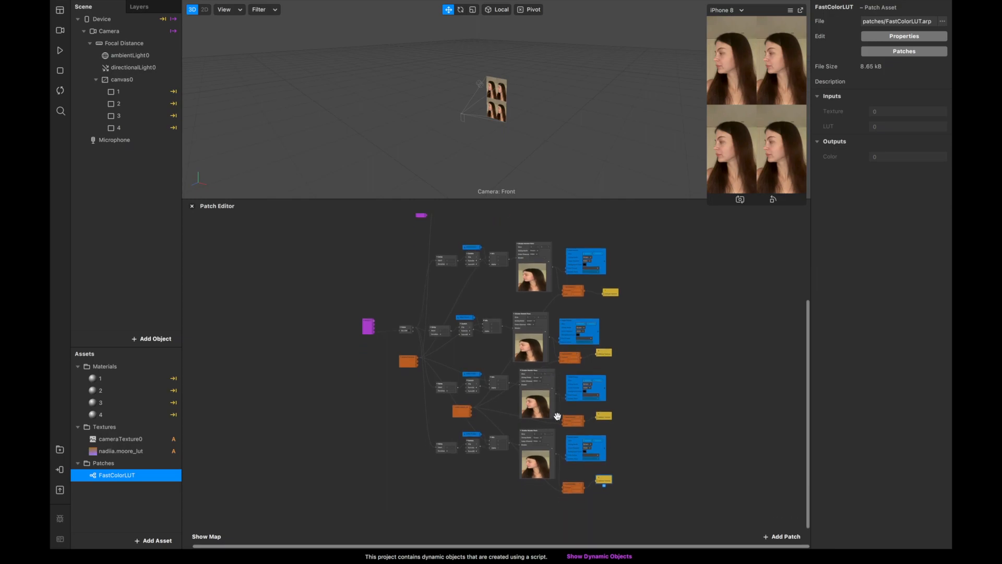
Move the orange camera texture patch to the right, into the space below the Delay and Switch patches.
scroll(557, 416, "up", 6)
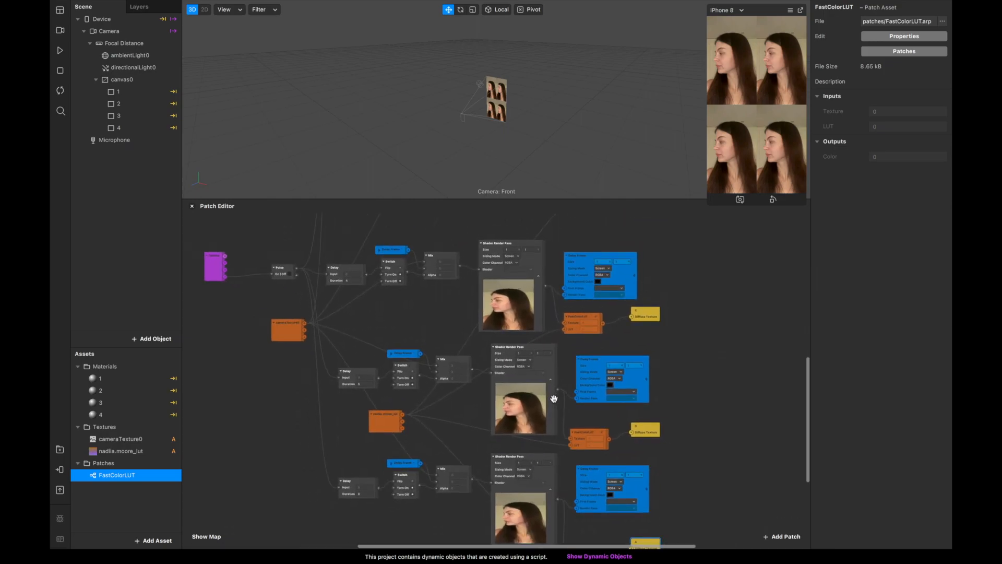
left_click_drag(292, 329, 365, 322)
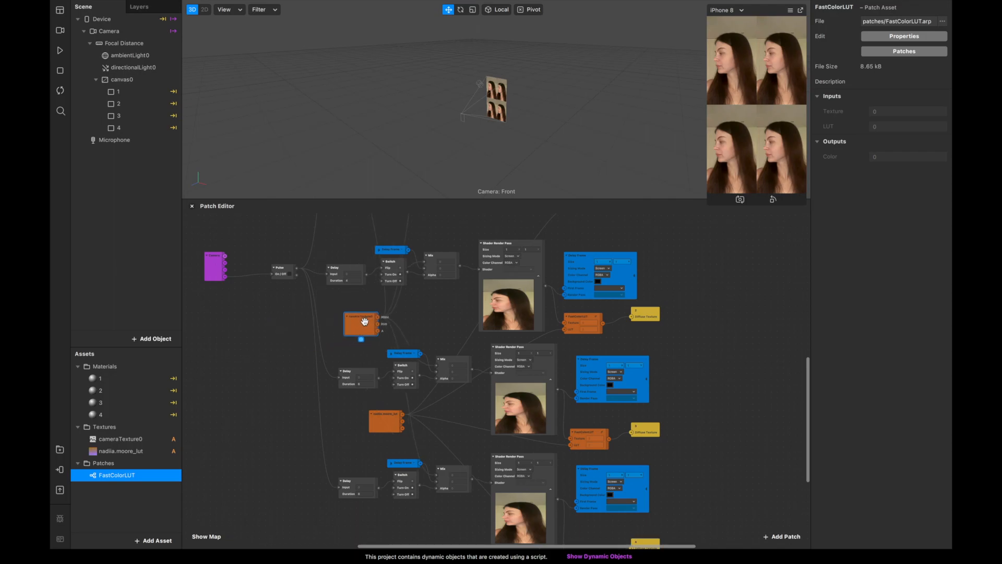
scroll(364, 322, "up", 2)
scroll(364, 322, "down", 5)
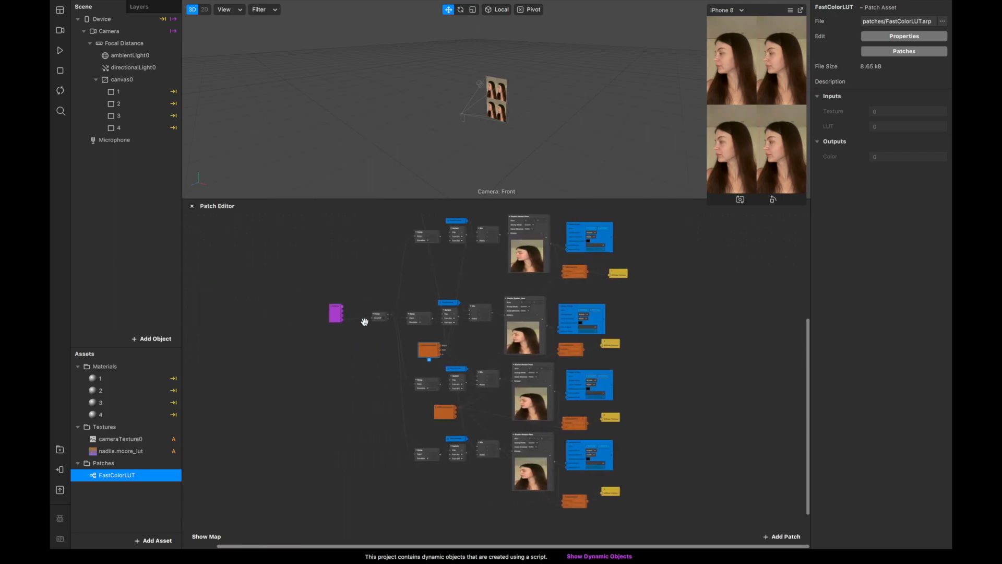
scroll(392, 230, "up", 1)
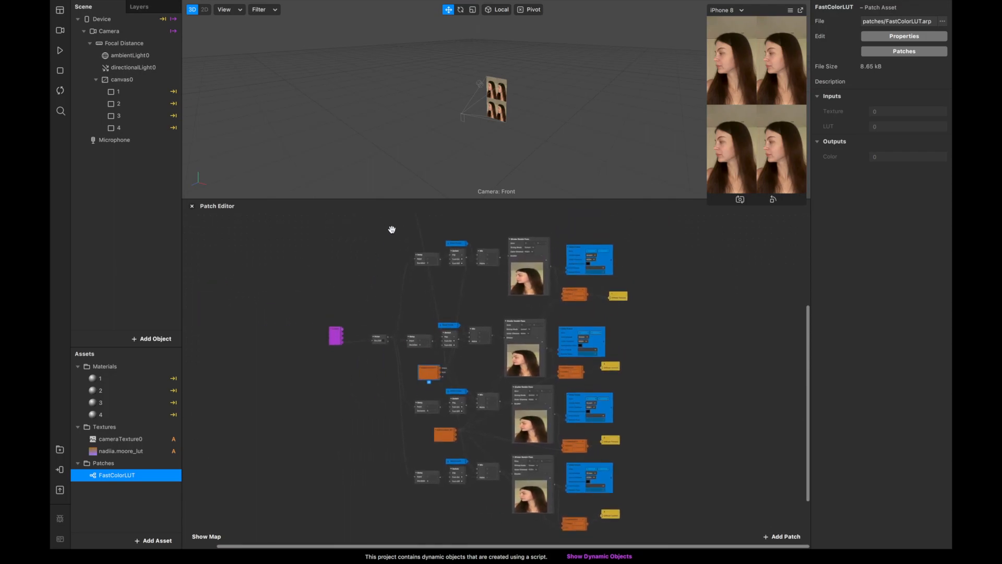
left_click_drag(392, 230, 648, 538)
double_click(491, 303)
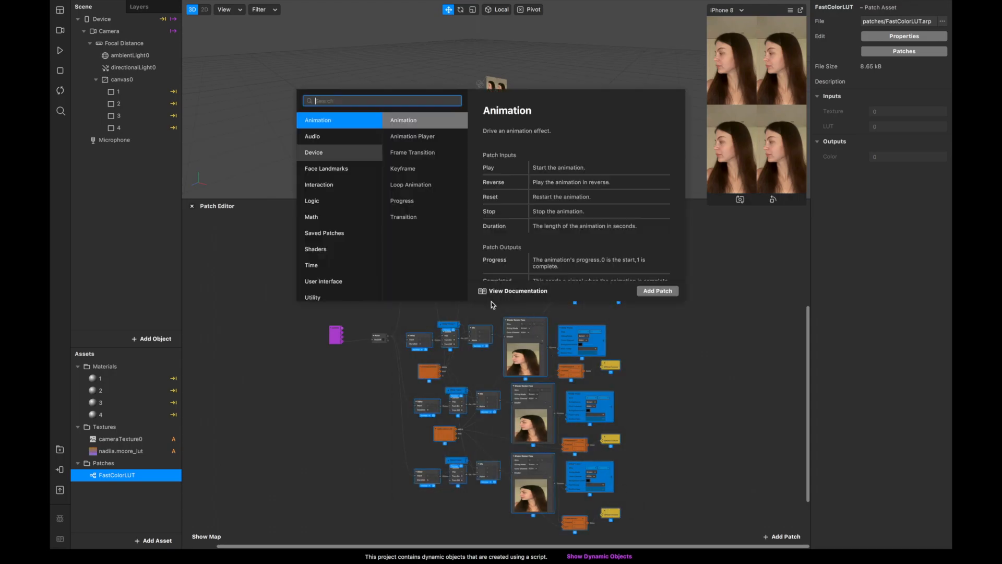
left_click(669, 348)
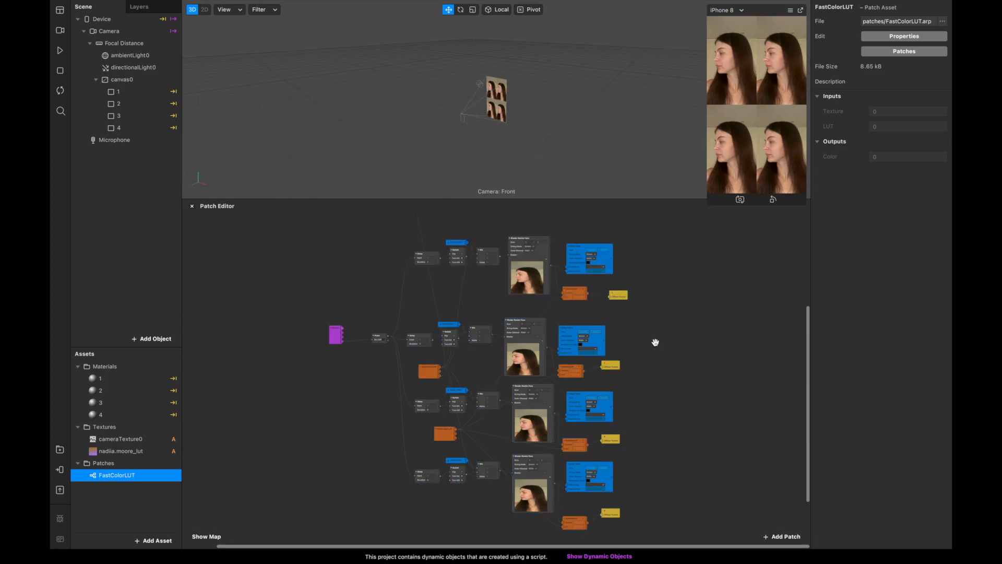
left_click_drag(390, 242, 664, 539)
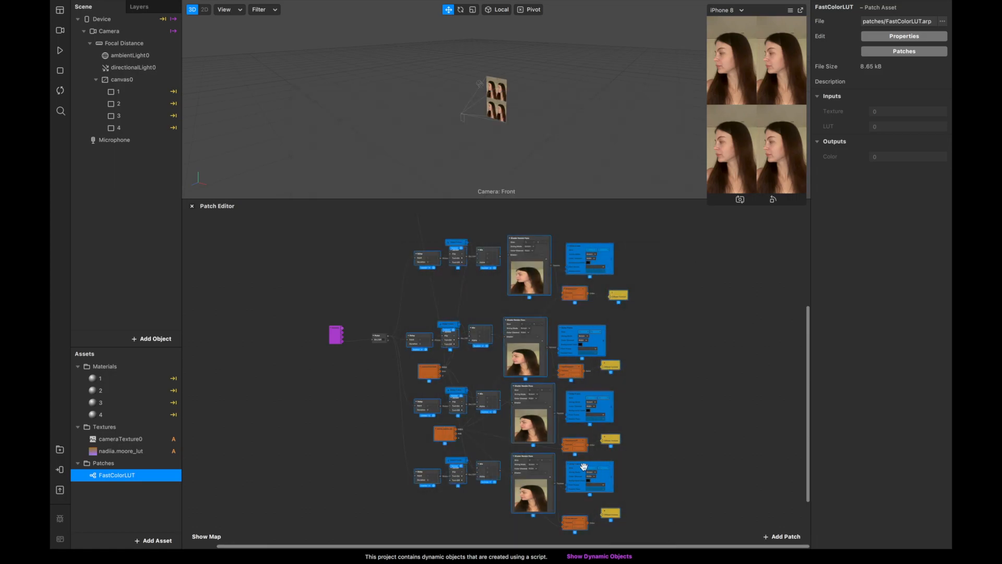
double_click(658, 338)
left_click(648, 417)
Group all four freeze-frame patch chains with their texture, render pass, FastColorLUT and material patches, leaving out Camera and Pulse.
left_click_drag(390, 240, 626, 526)
right_click(535, 393)
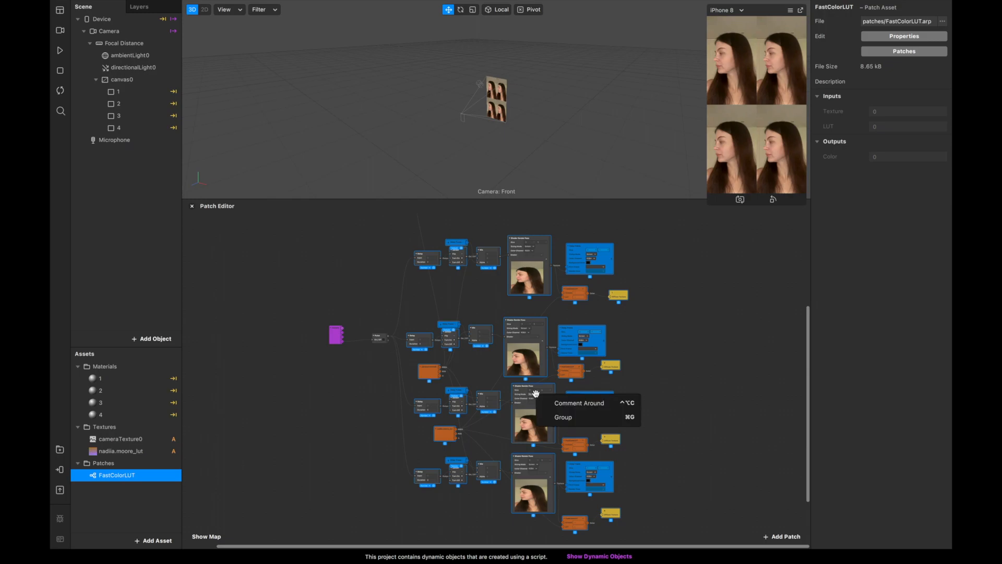
left_click(573, 418)
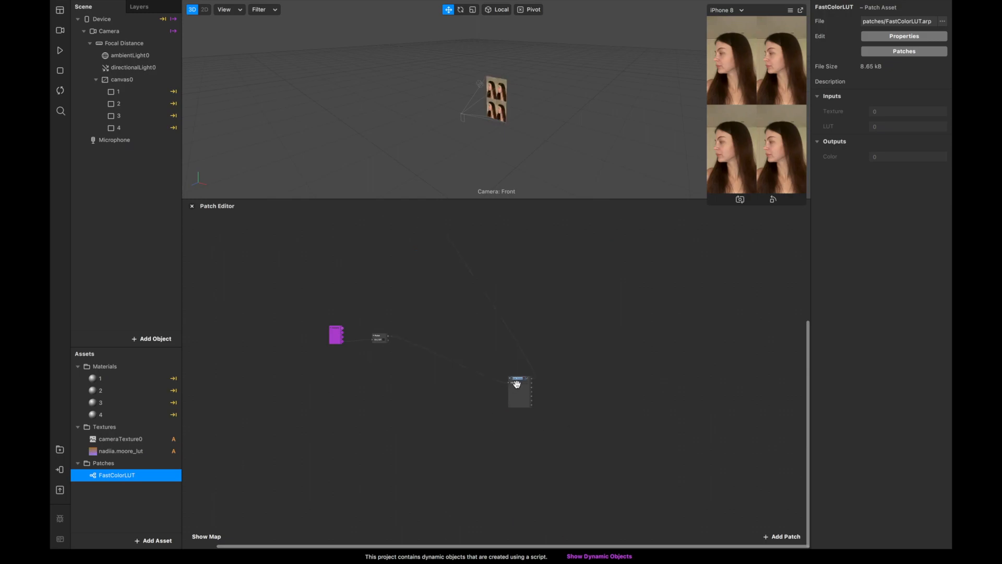
Name the new patch group "Freeze frame Group".
scroll(517, 384, "up", 10)
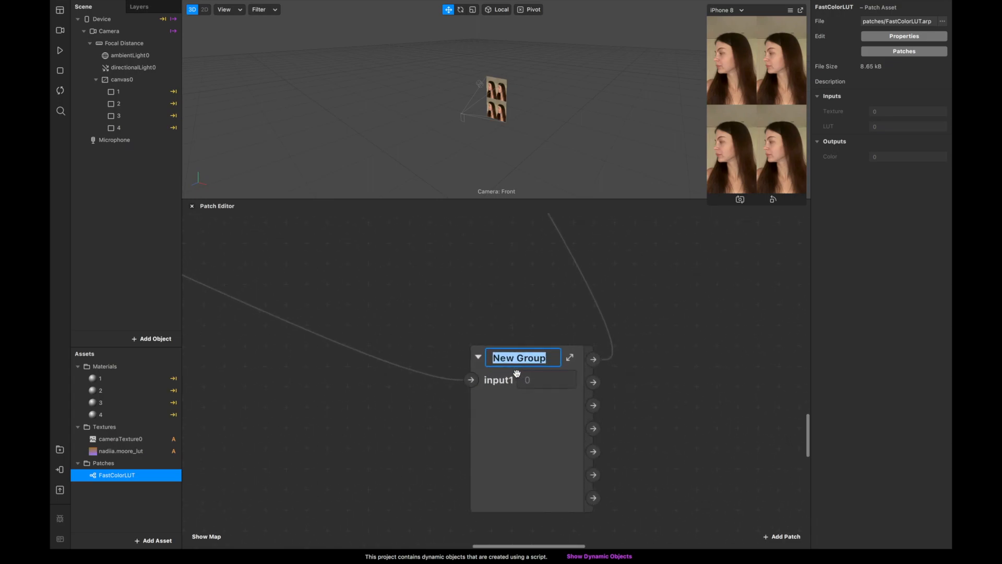
type("Fr")
type("eeze frame ")
type("G")
key("BackSpace")
type("Grouo")
key("BackSpace")
type("p")
key("Return")
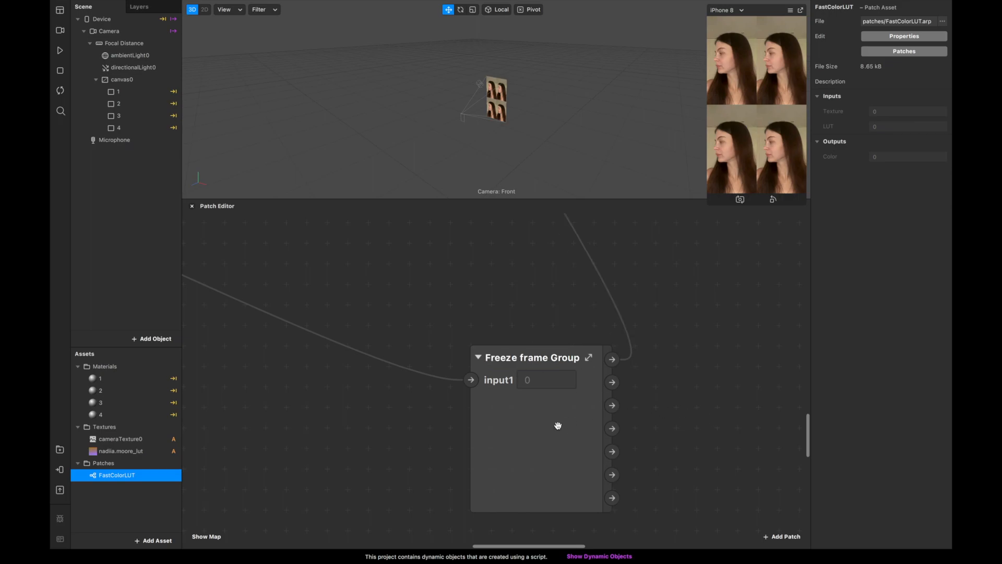
Place Freeze frame Group beside the Pulse patch and arrange it with Camera and Pulse just below the Scale and Size Screen group.
scroll(558, 426, "down", 5)
left_click_drag(558, 426, 368, 286)
scroll(368, 285, "up", 10)
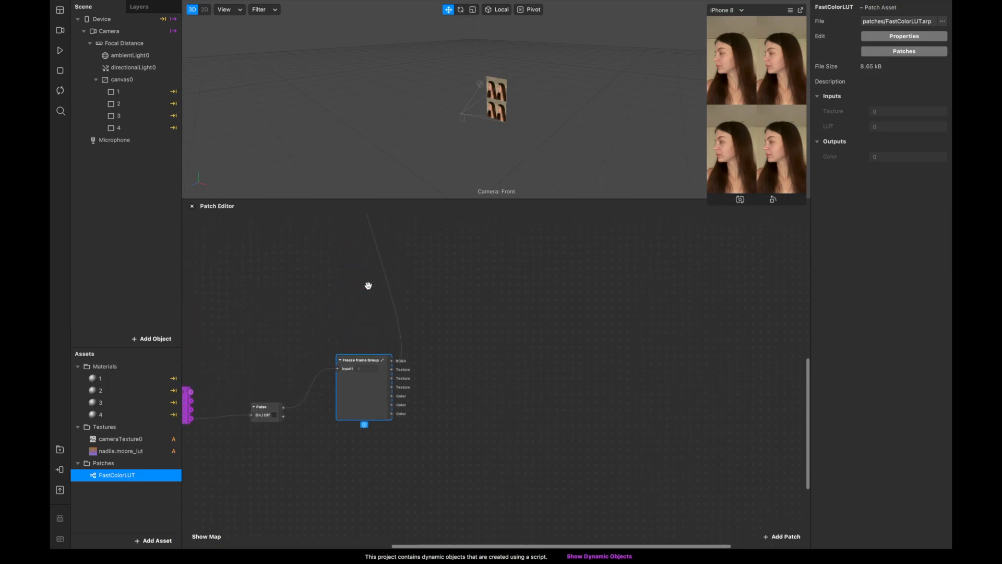
left_click_drag(506, 385, 227, 259)
scroll(269, 330, "up", 8)
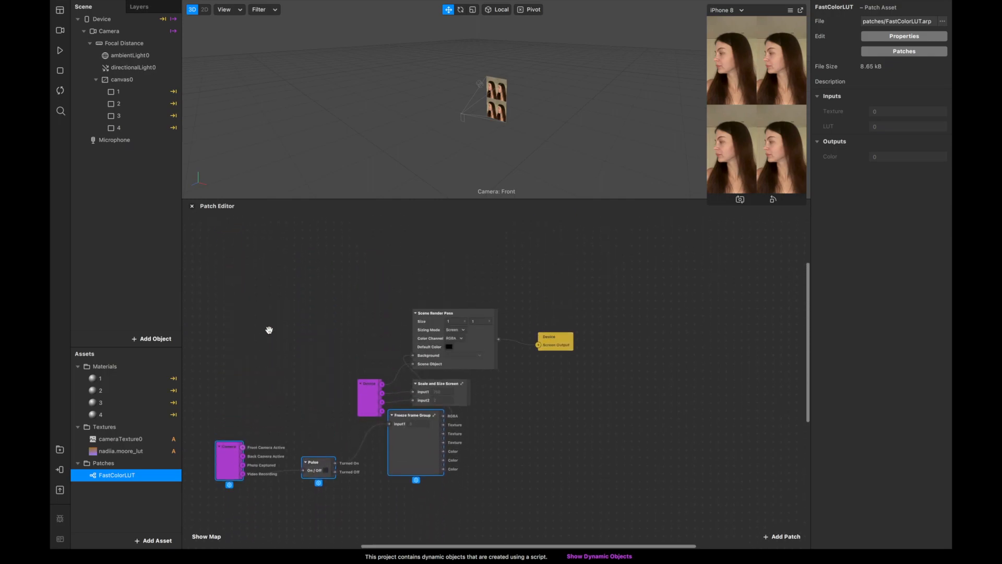
scroll(269, 330, "down", 5)
left_click_drag(420, 348, 425, 384)
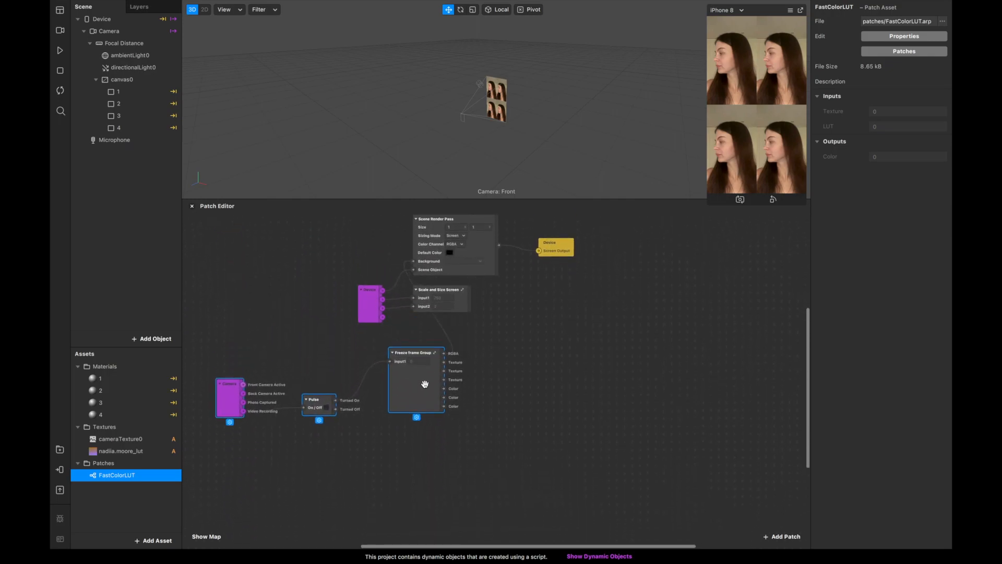
Add a rectangle under canvas0 and name it "timer".
left_click(124, 81)
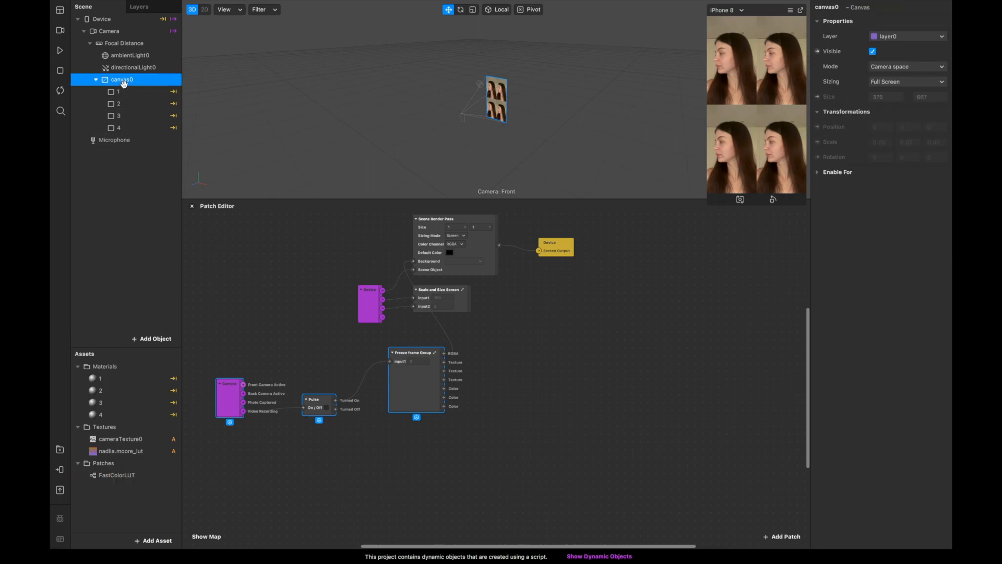
right_click(124, 83)
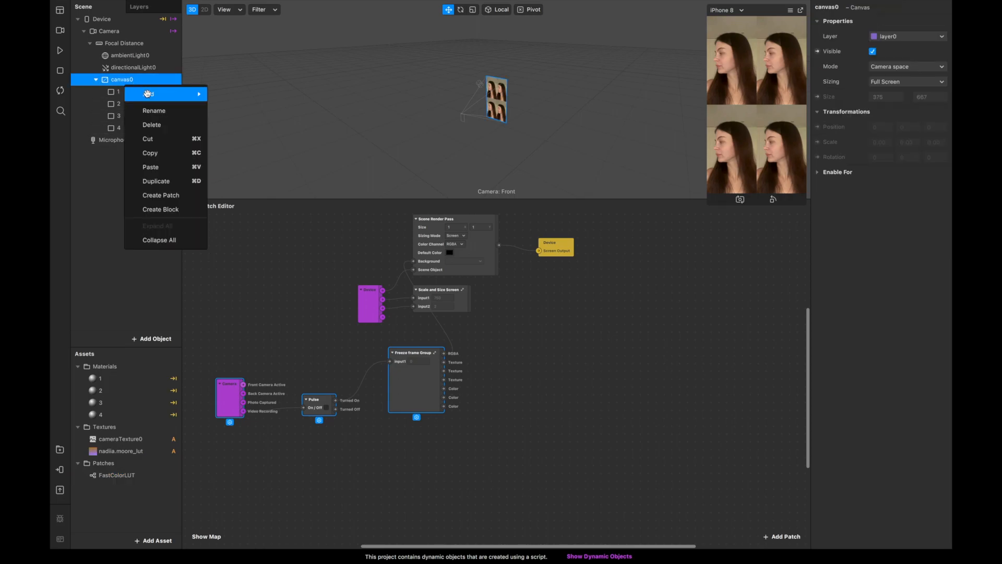
mouse_move(148, 94)
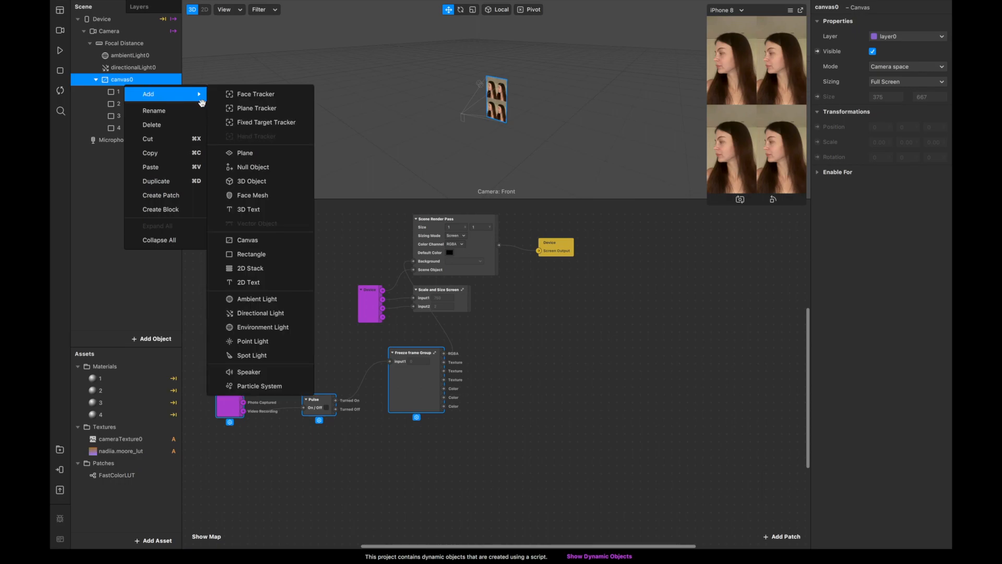
left_click(284, 254)
double_click(140, 142)
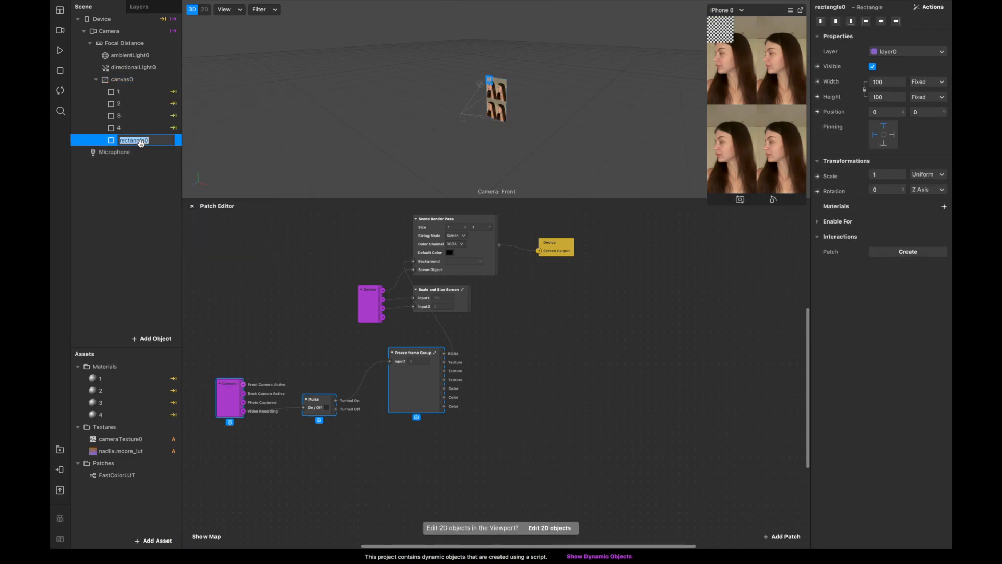
type("timer")
key("Return")
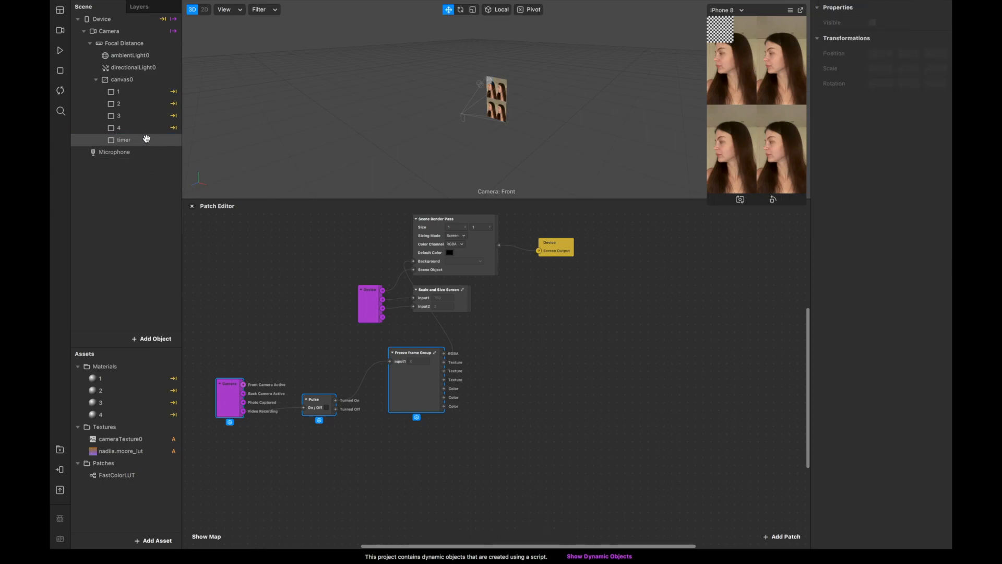
Create a new material for the timer rectangle and name the material "timer".
left_click(146, 138)
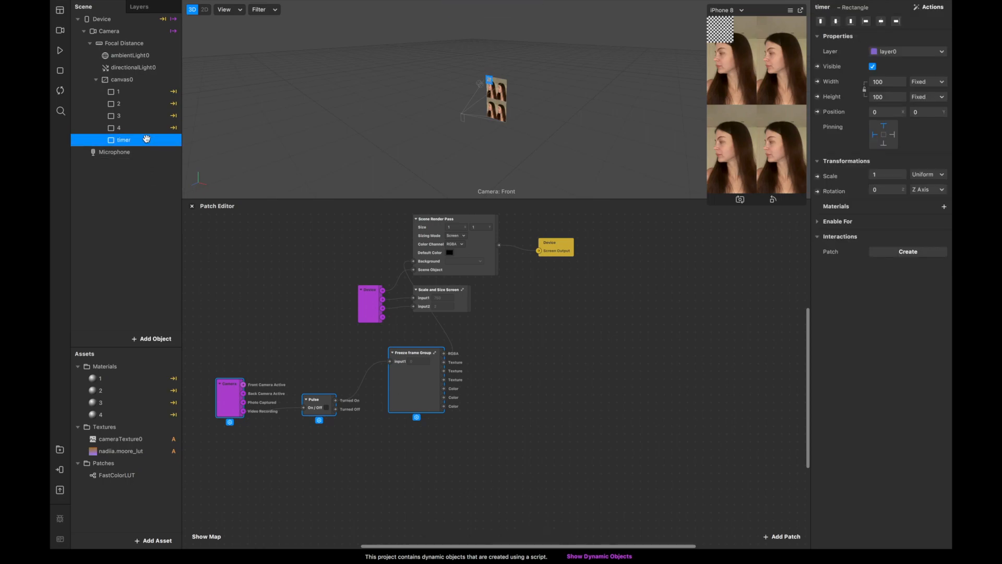
left_click(944, 207)
left_click(910, 286)
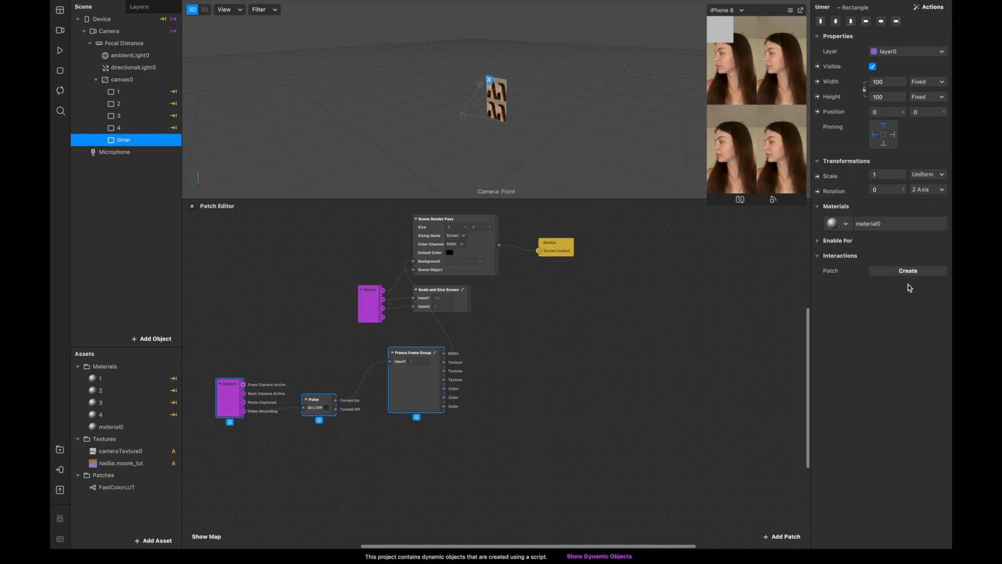
double_click(127, 427)
type("t")
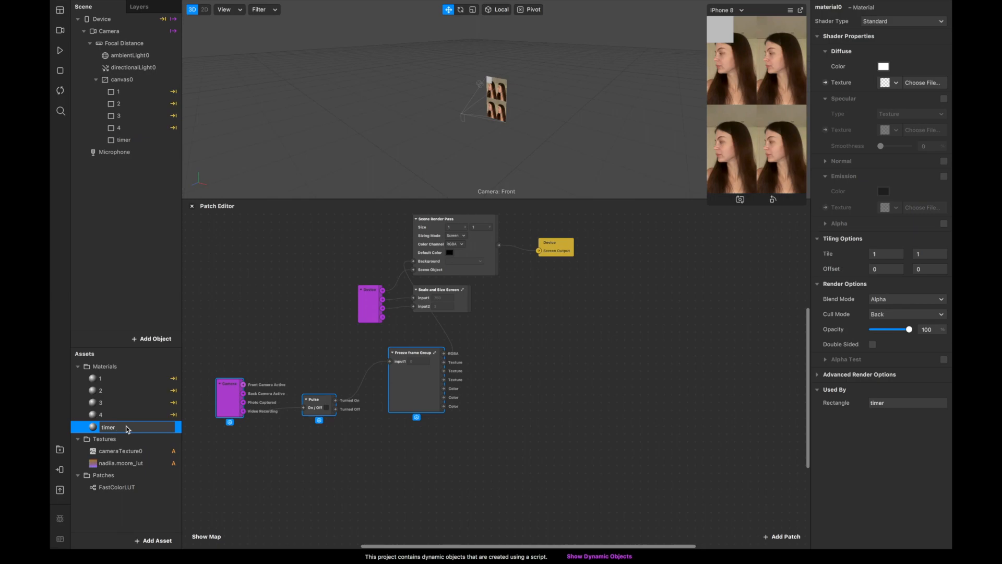
type("imer")
left_click(132, 511)
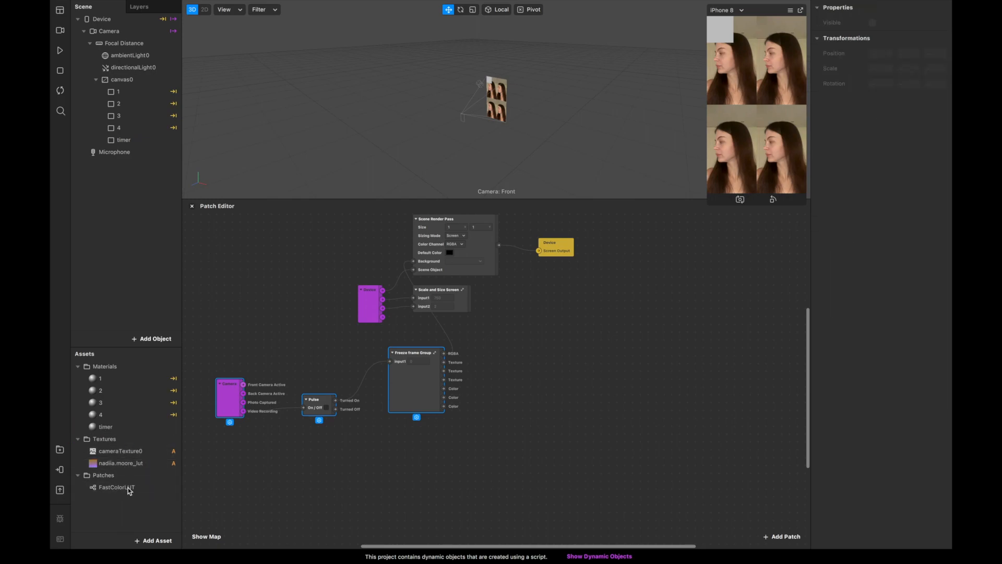
Set the timer material's shader type to Flat.
left_click(126, 433)
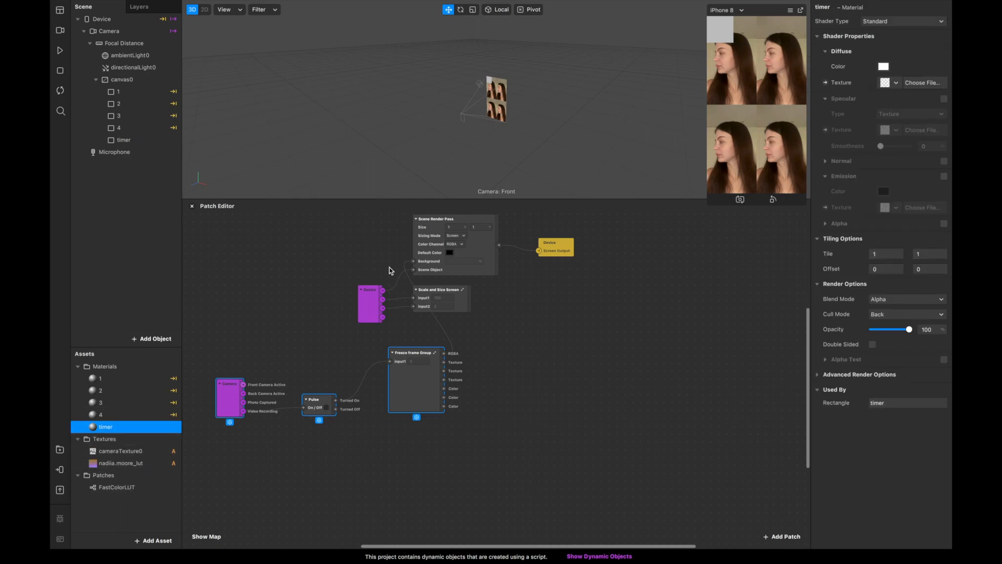
left_click(935, 22)
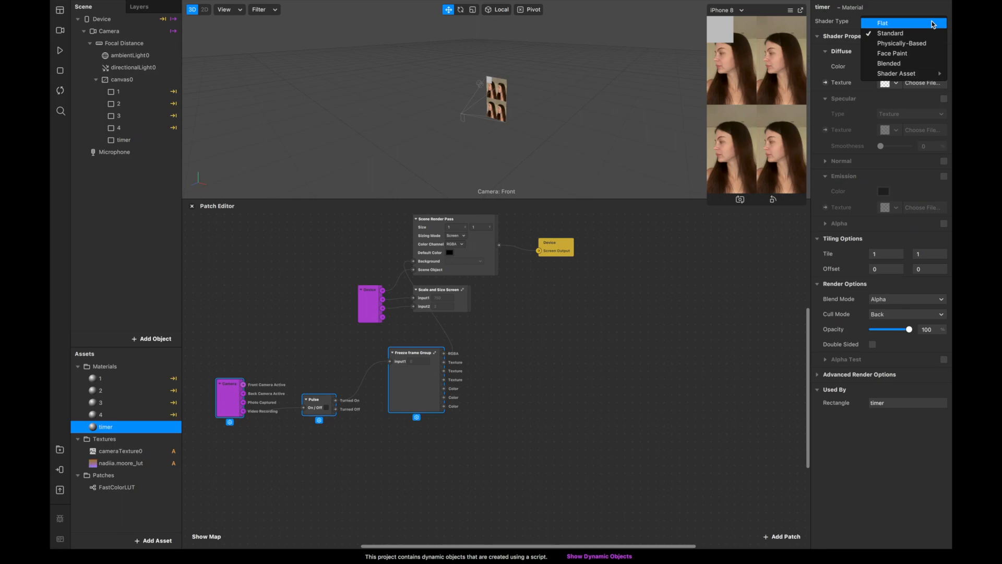
left_click(886, 23)
Make the timer rectangle fill the full width and height of the canvas.
left_click(134, 137)
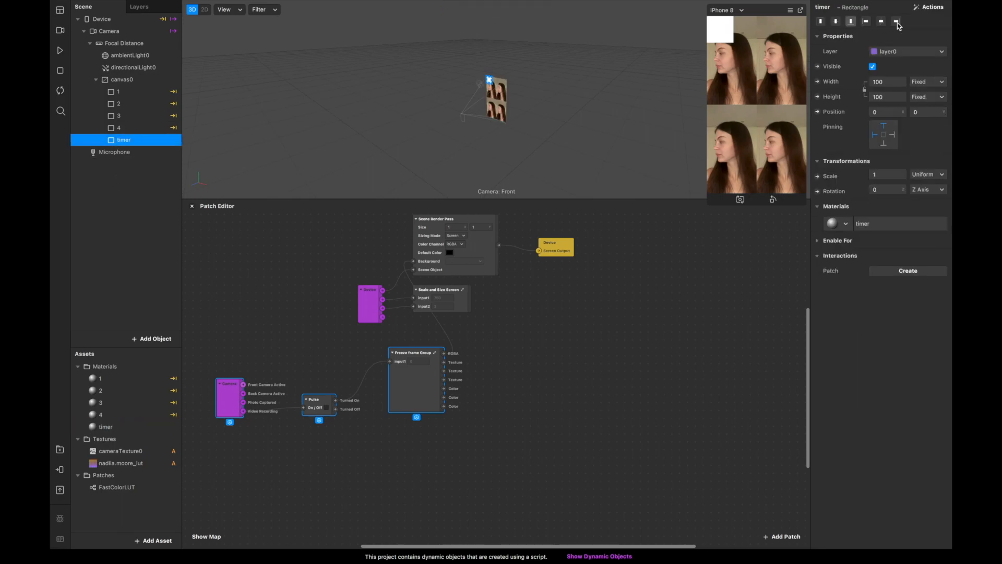
left_click(889, 112)
left_click(884, 81)
left_click(886, 96)
left_click(886, 97)
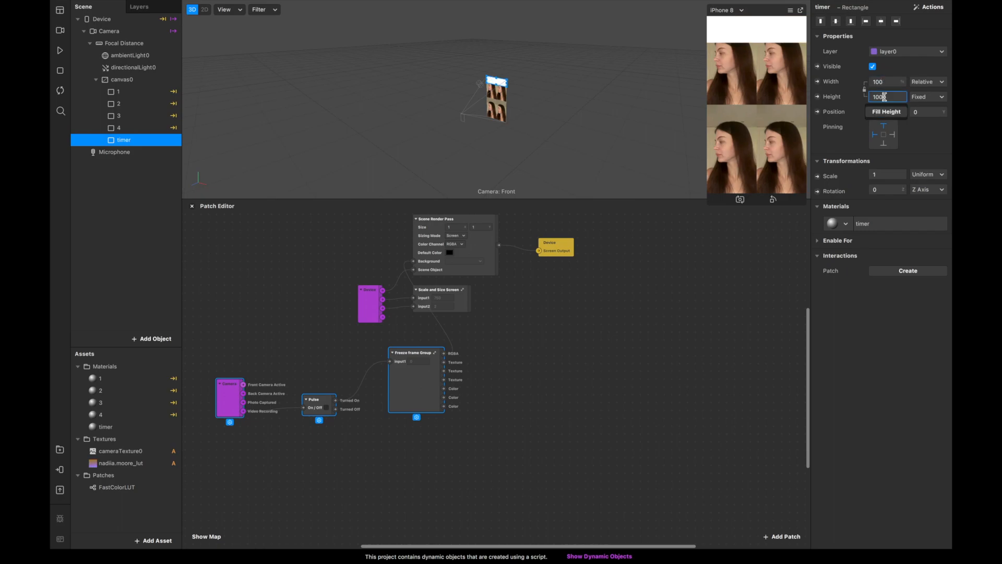
left_click(886, 112)
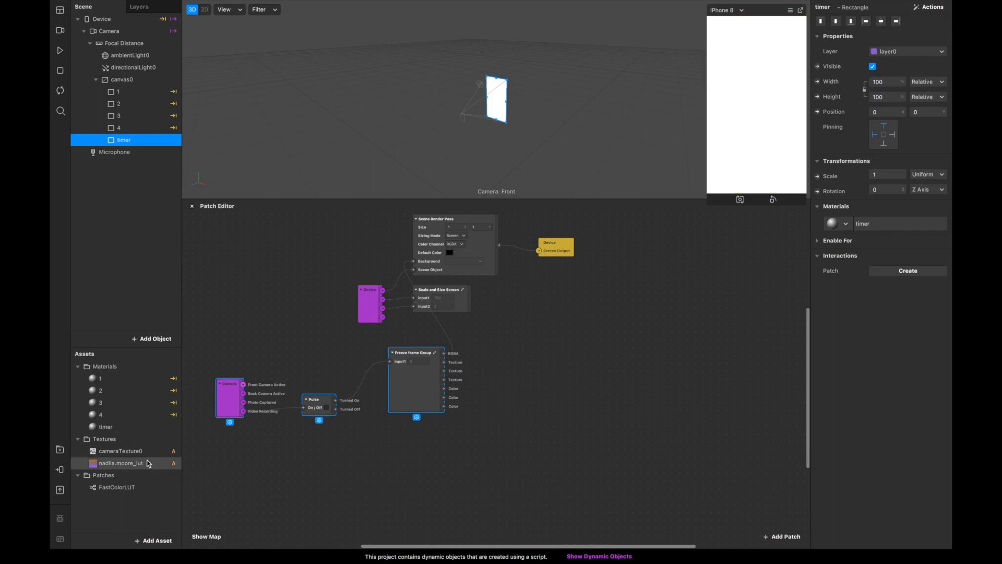
Create an animation sequence asset and name it "animation timer".
left_click(146, 540)
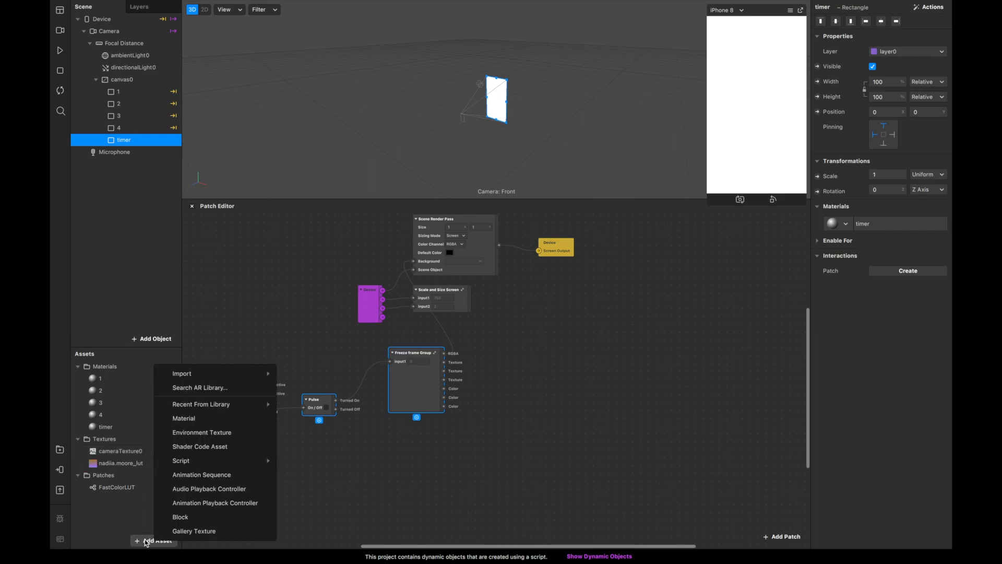
left_click(236, 475)
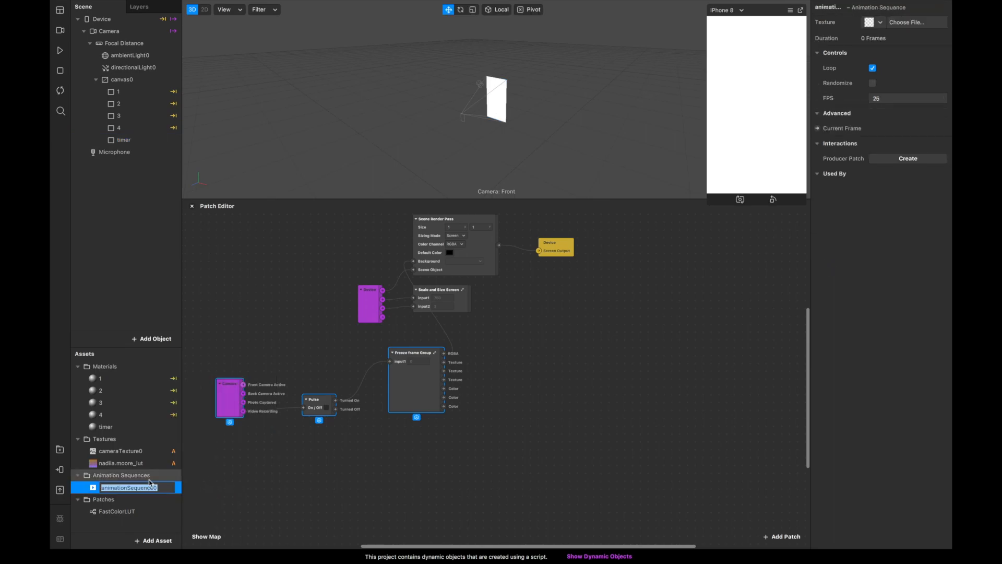
type("animation timer")
left_click(277, 495)
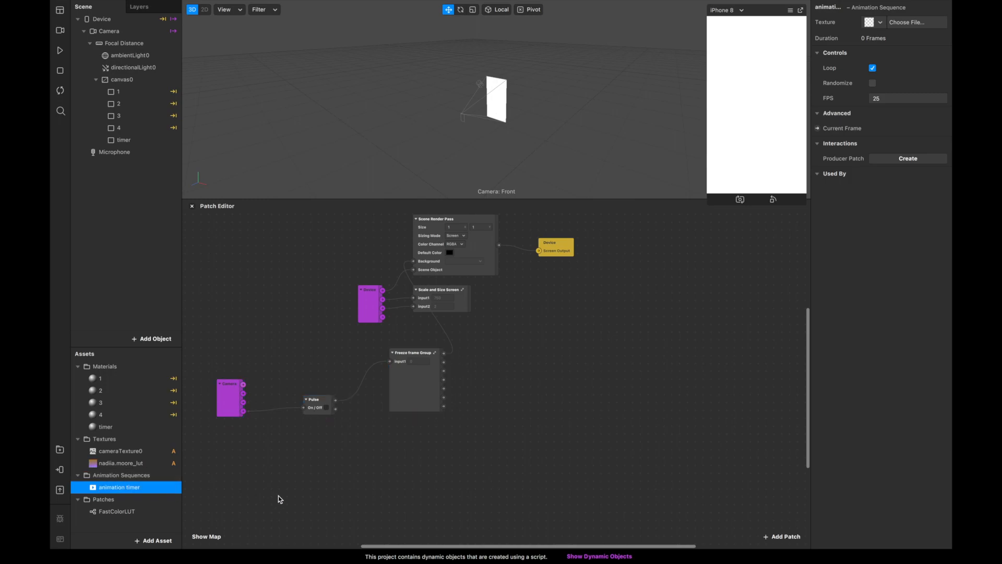
Load My Post (1).png through My Post (4).png from folder 1 as the new texture of the animation timer sequence.
left_click(876, 23)
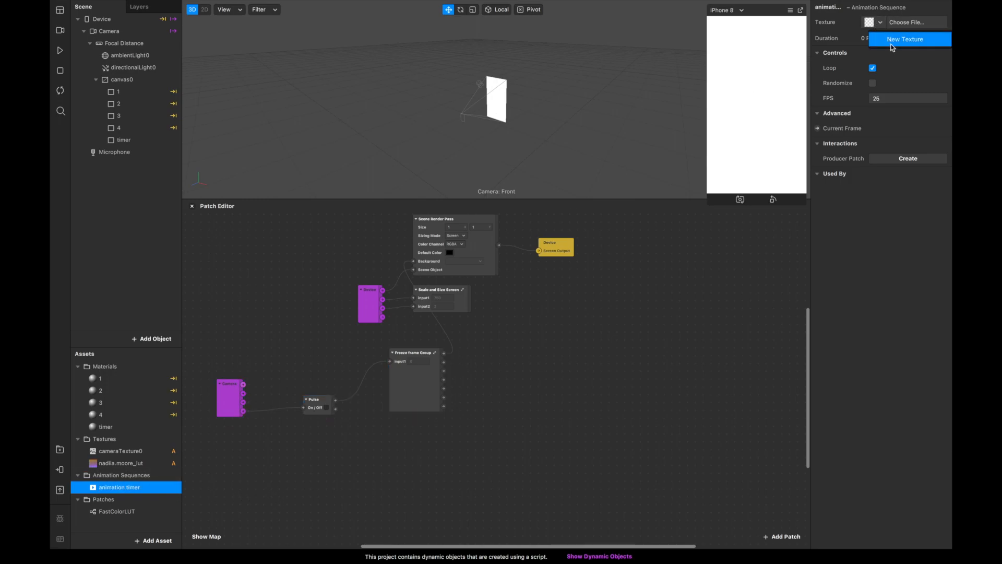
left_click(891, 40)
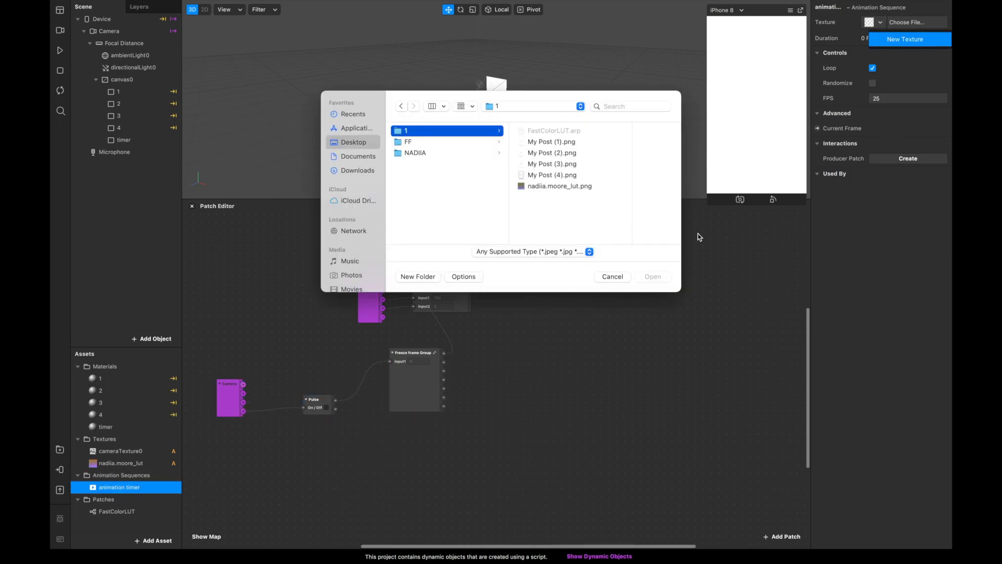
left_click(544, 152)
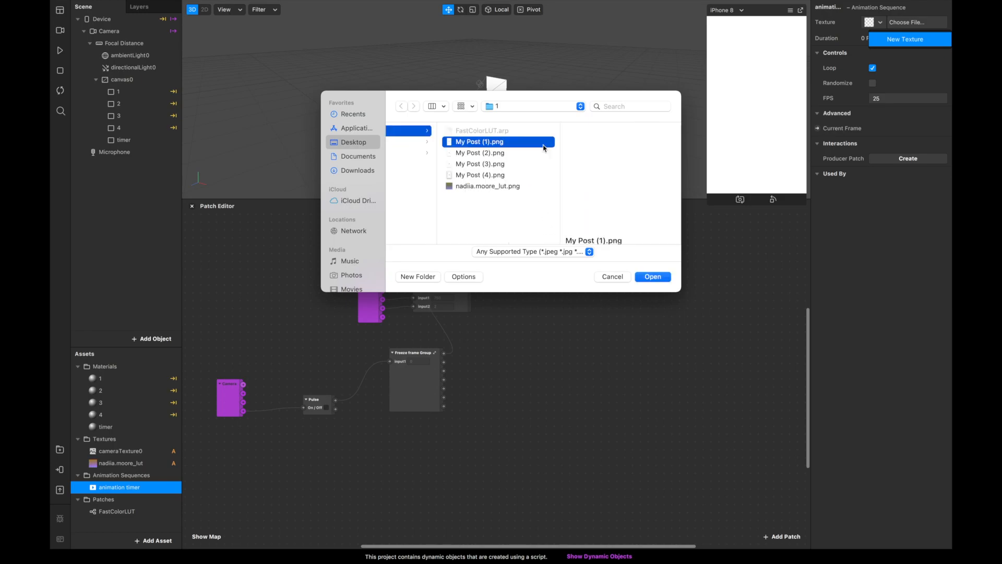
left_click(485, 166)
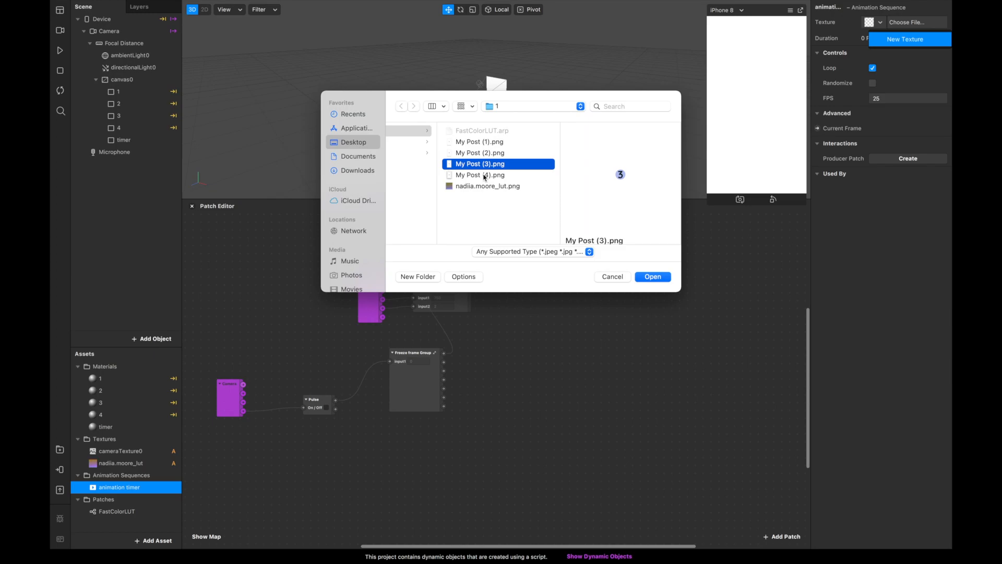
left_click(485, 176)
left_click_drag(440, 142, 442, 178)
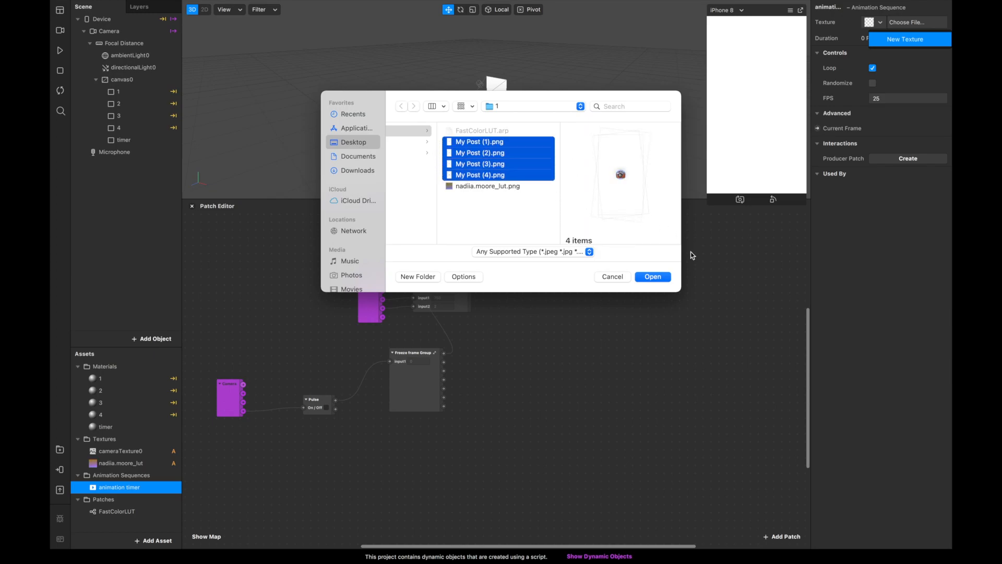
left_click(653, 276)
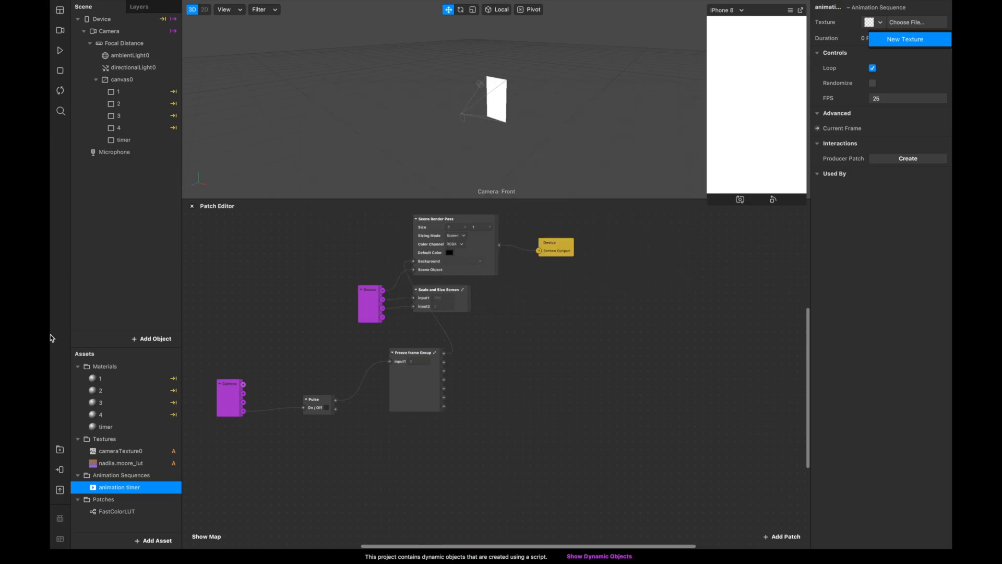
Switch to Telegram to view the channel's shared Freeze Frame timer animation sequence file, and return to Spark AR Studio.
mouse_move(52, 417)
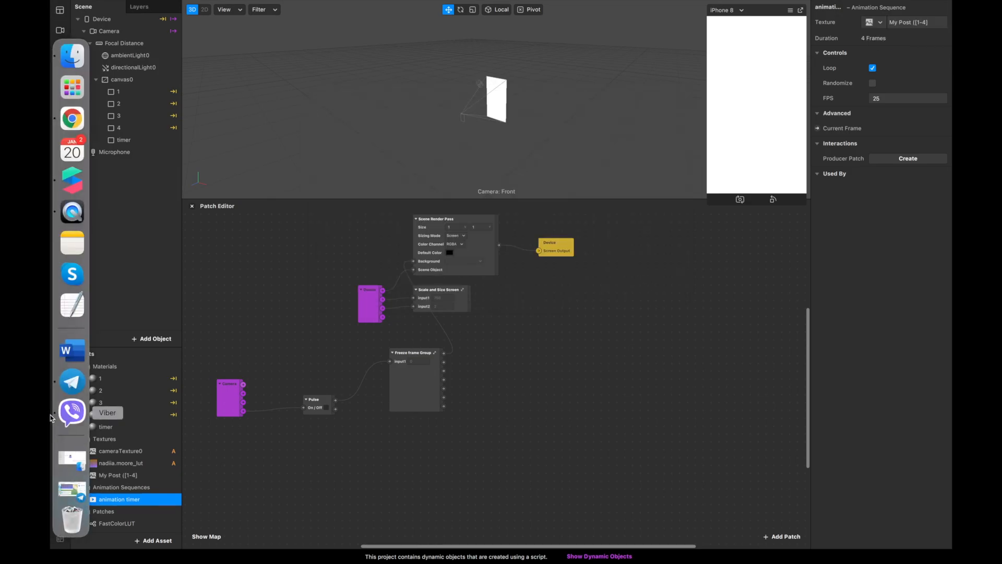
left_click(71, 382)
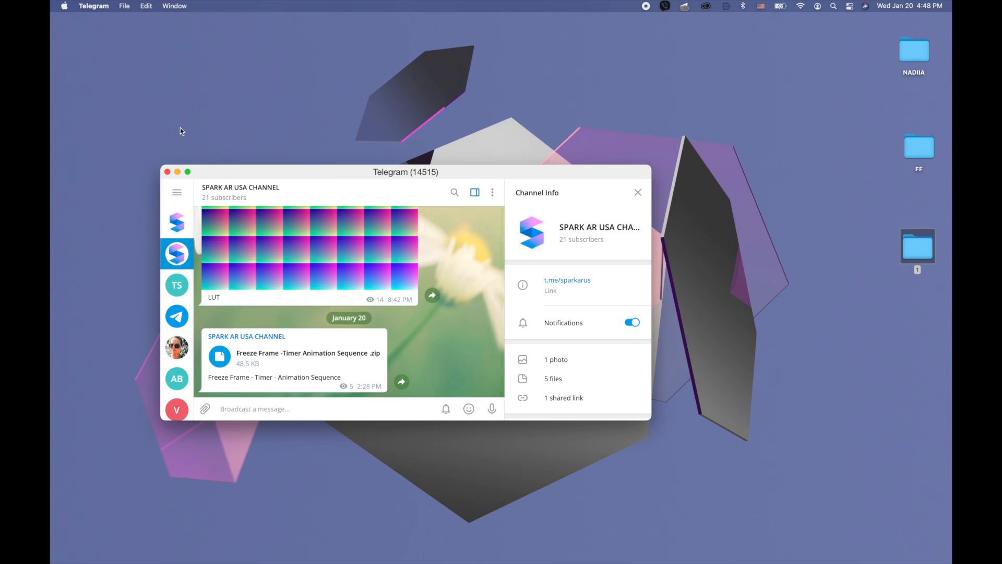
left_click(177, 172)
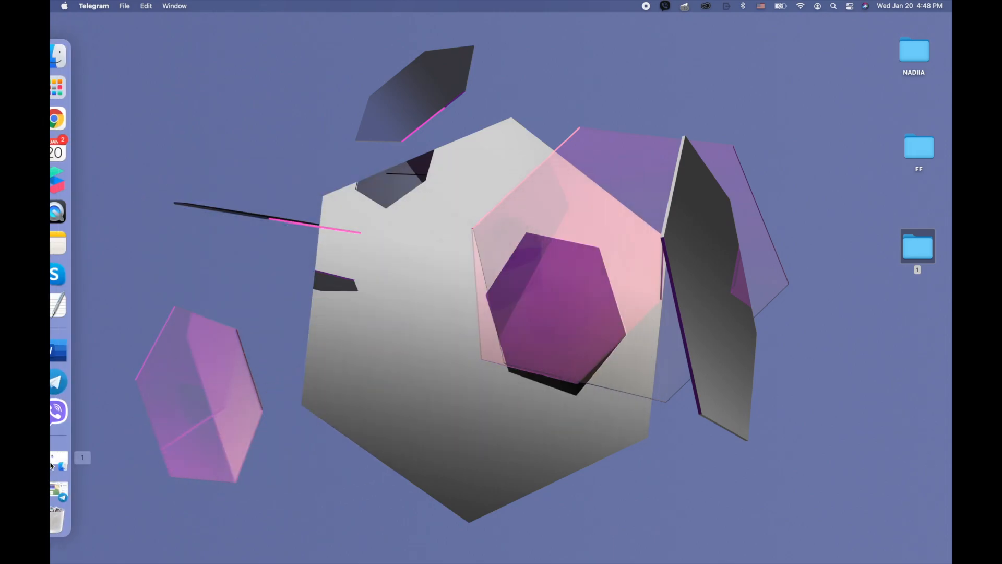
left_click(82, 185)
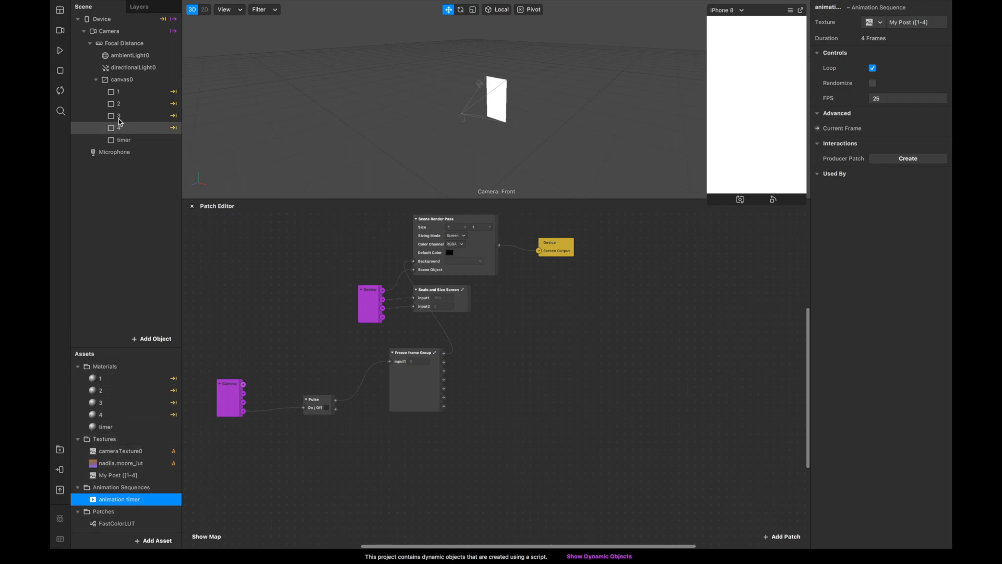
Assign the "animation timer" sequence as the timer material's texture and pause the preview video.
left_click(131, 140)
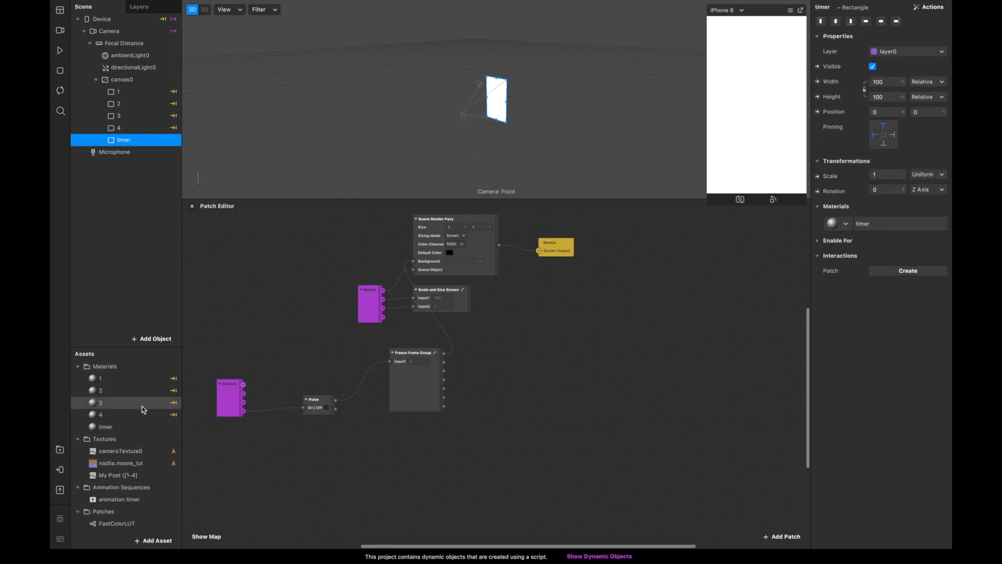
left_click(133, 427)
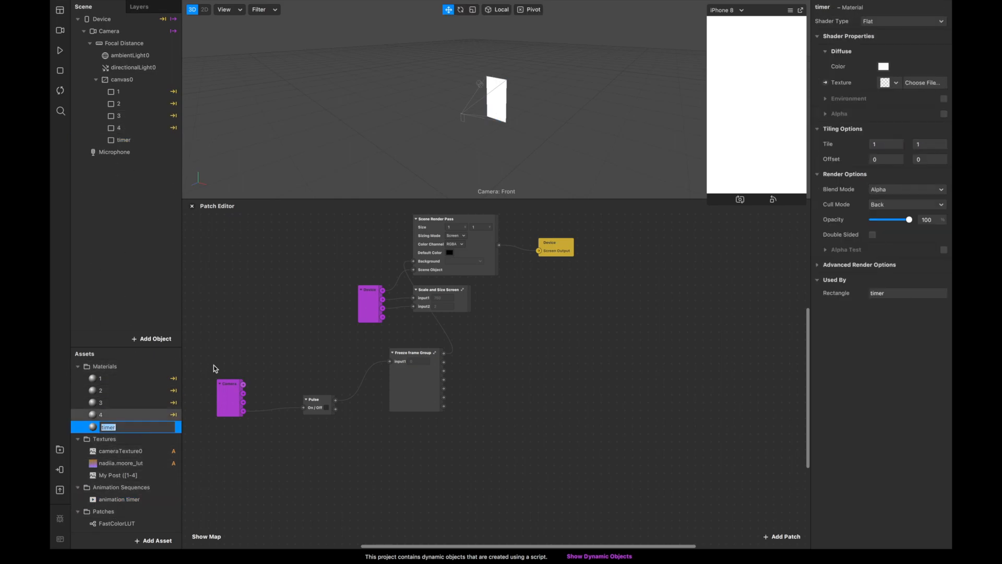
left_click(881, 85)
left_click(878, 254)
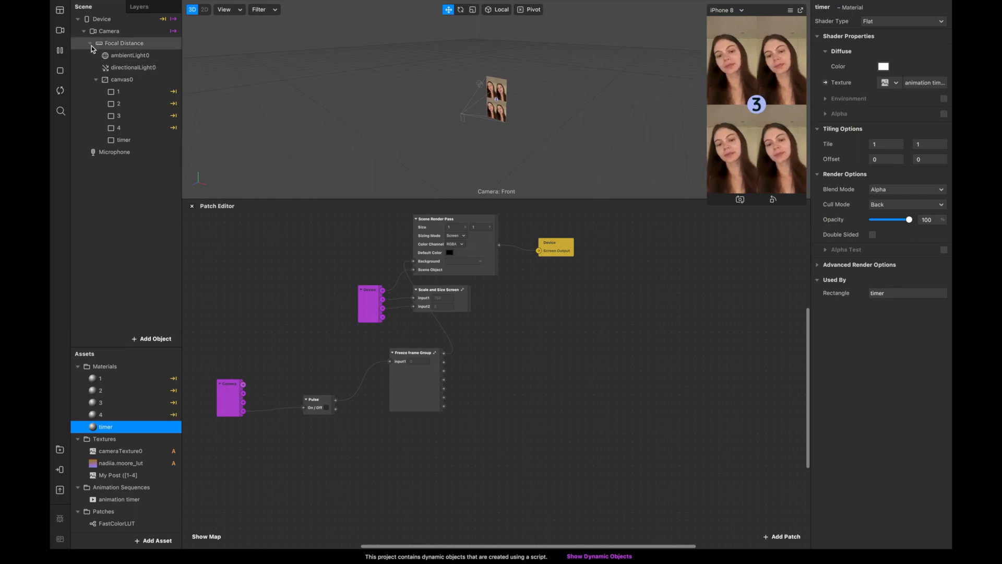
left_click(60, 51)
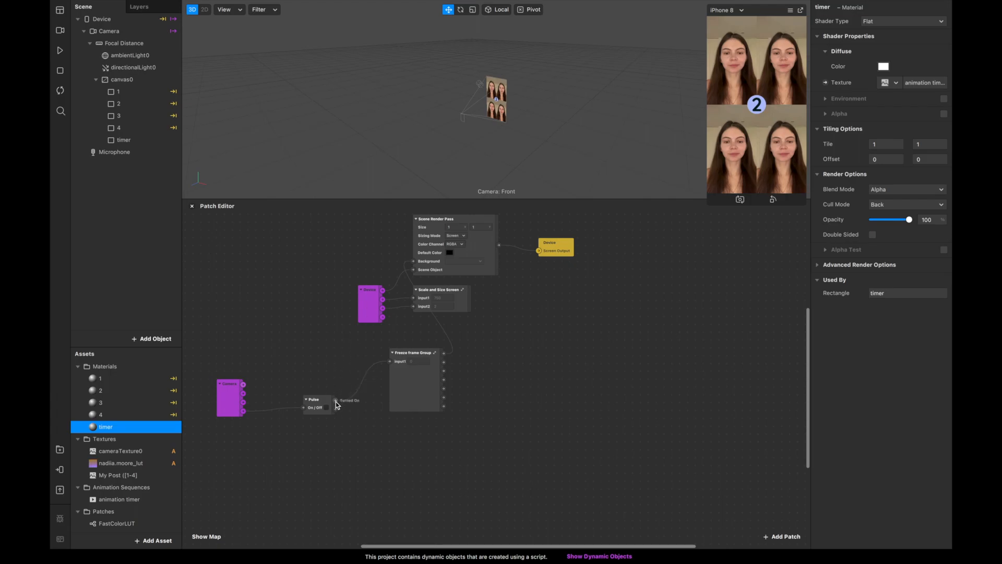
Add a Switch patch whose Flip input is driven by the Pulse patch's Turned On output.
double_click(365, 450)
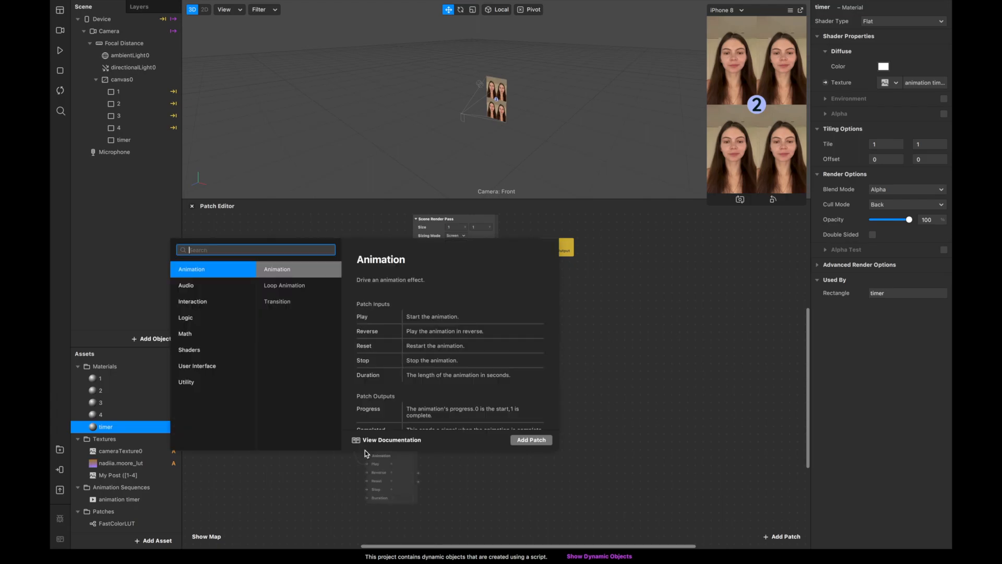
type("sw")
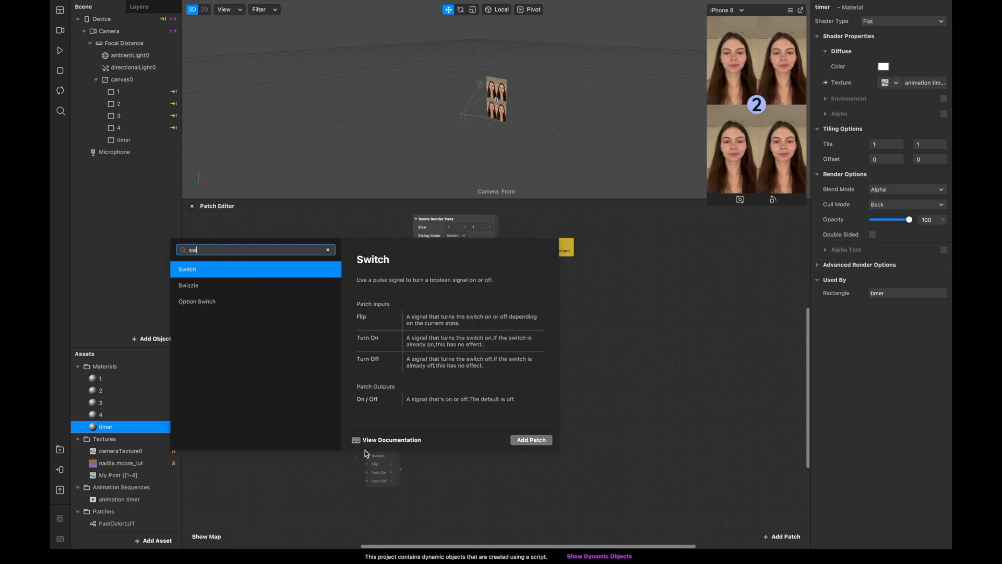
key("Return")
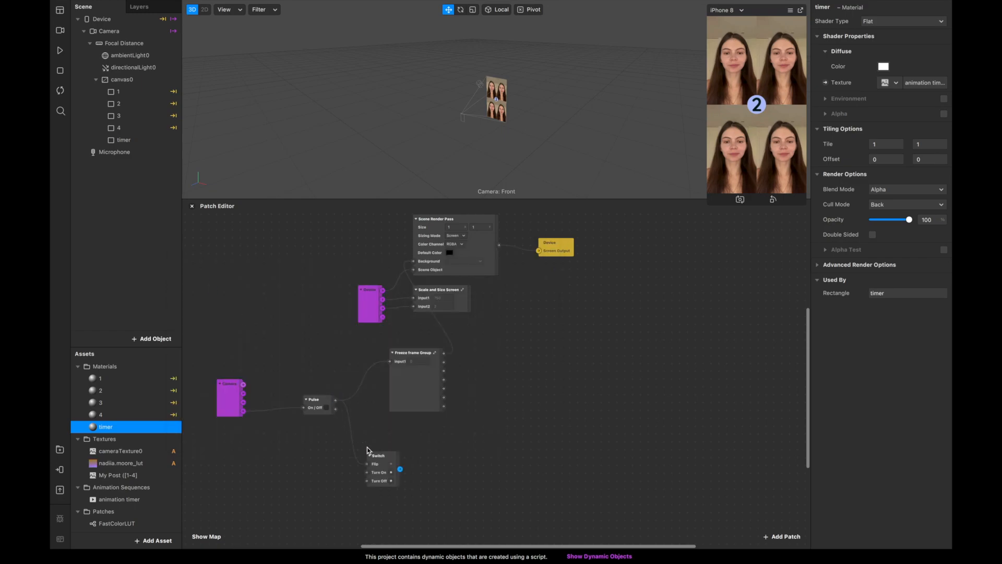
Add a Loop Animation patch enabled by the Switch output and set its duration to 2.
left_click_drag(390, 459, 417, 452)
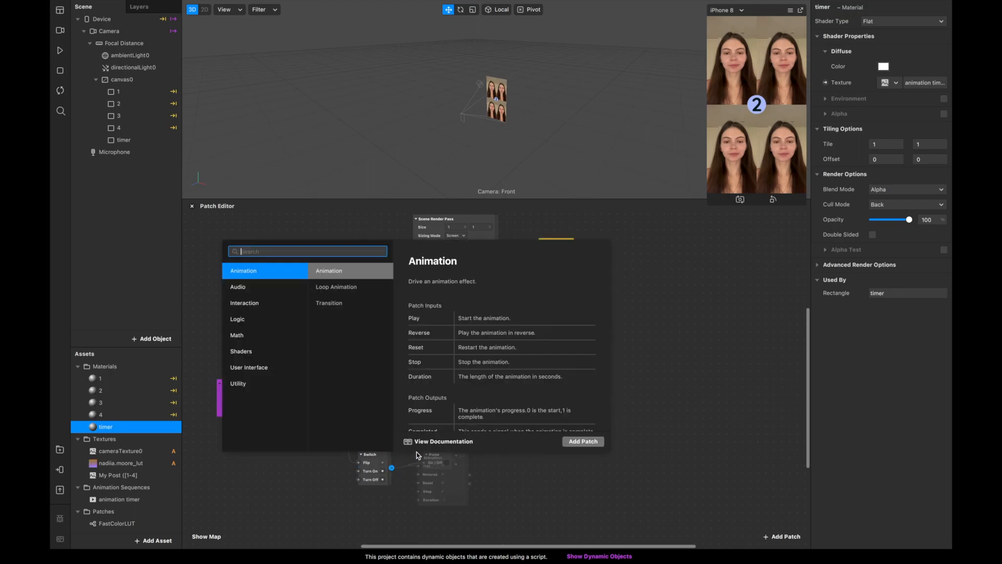
type("loop")
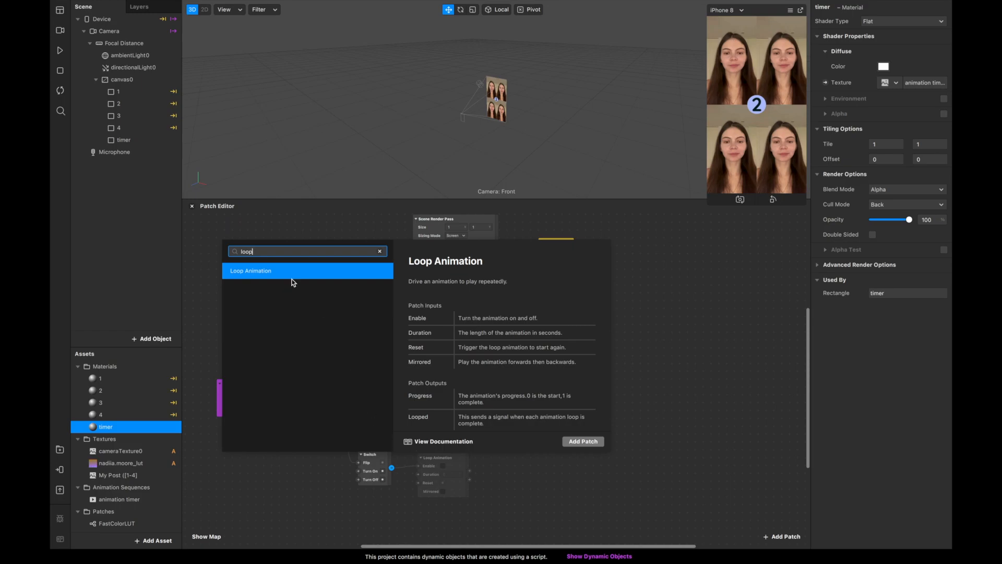
left_click(293, 271)
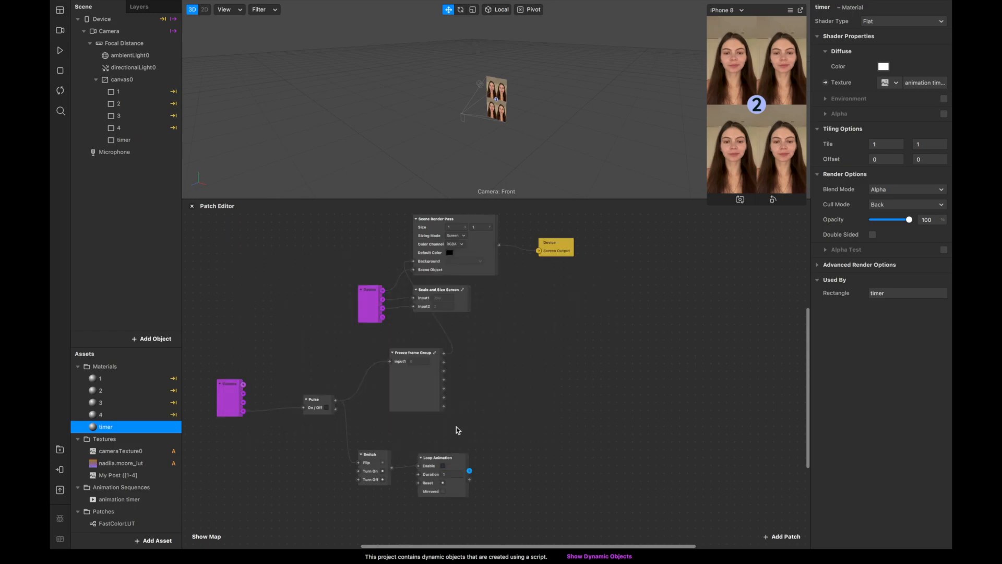
left_click(455, 473)
left_click(521, 477)
Add a Frame Transition patch fed by the Loop Animation's Progress output, and tidy the positions of the Frame Transition and Camera patches.
left_click_drag(470, 472, 507, 466)
type("fra")
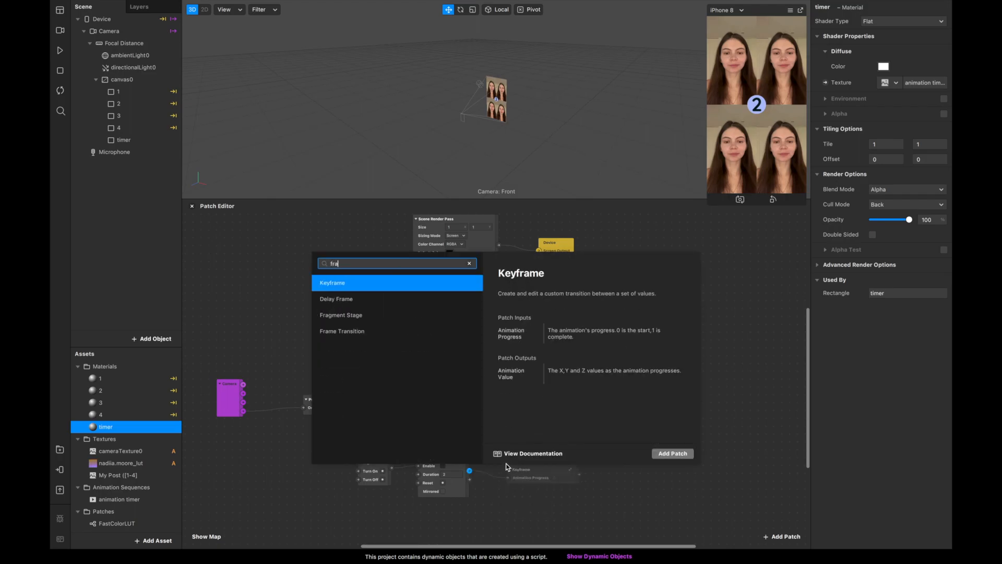
double_click(371, 328)
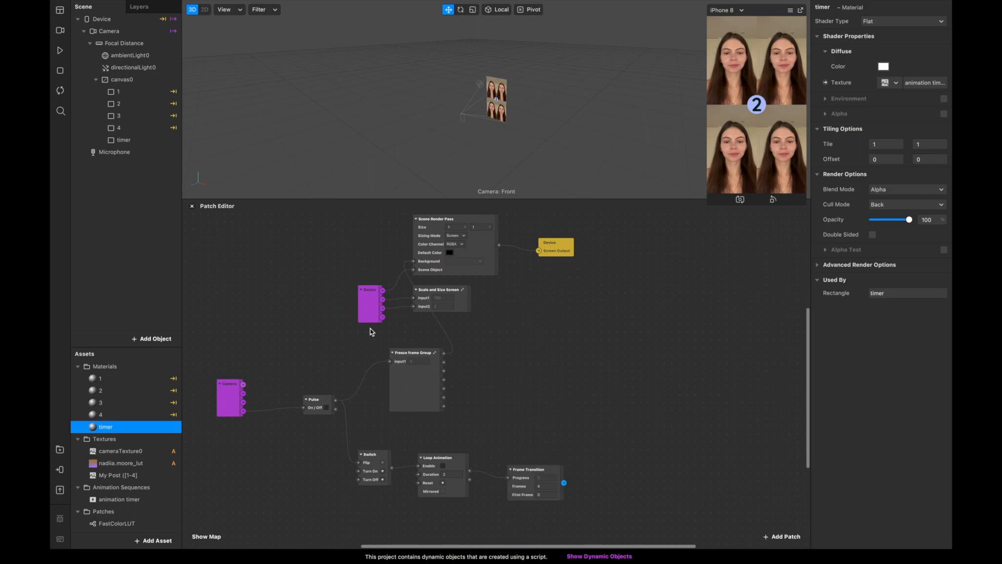
left_click_drag(541, 467, 532, 459)
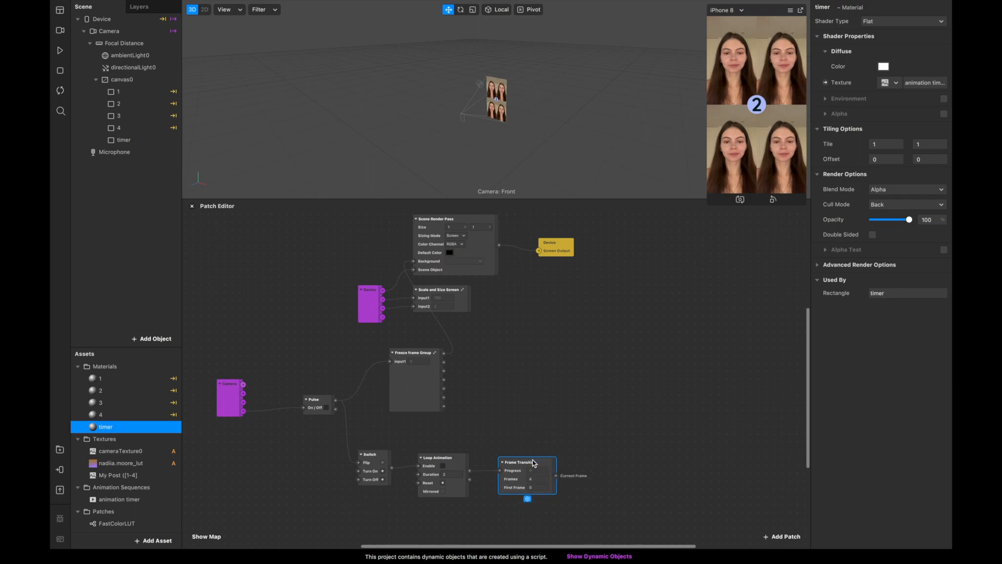
scroll(533, 459, "up", 1)
scroll(532, 459, "up", 5)
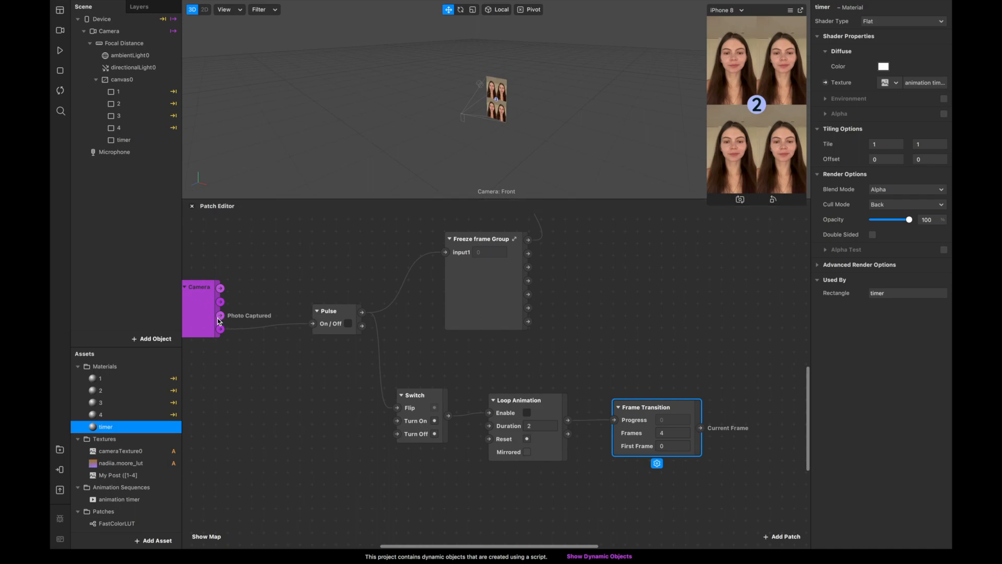
left_click_drag(196, 311, 231, 312)
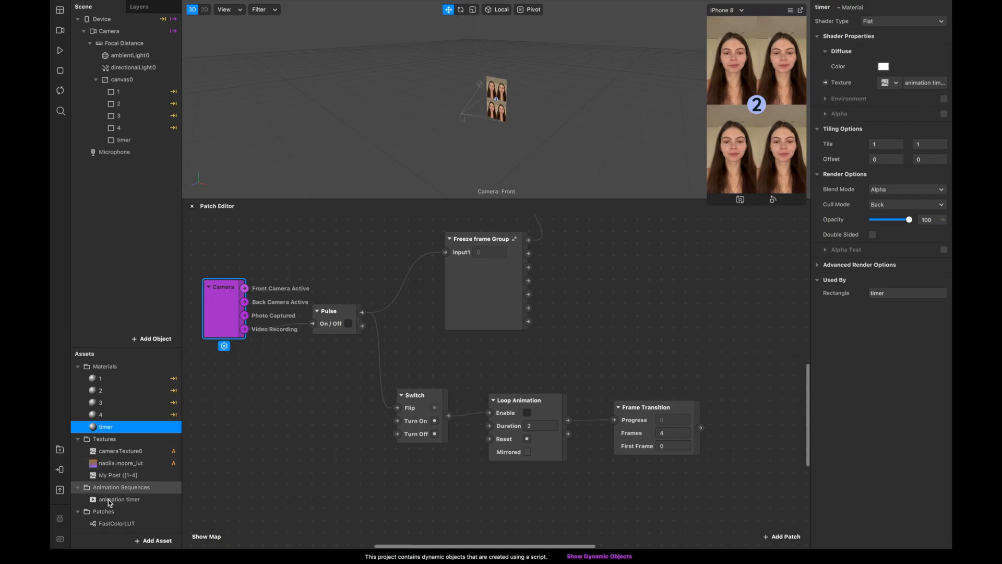
Create a Current Frame patch for the animation timer sequence and connect the Frame Transition output to it.
left_click(132, 501)
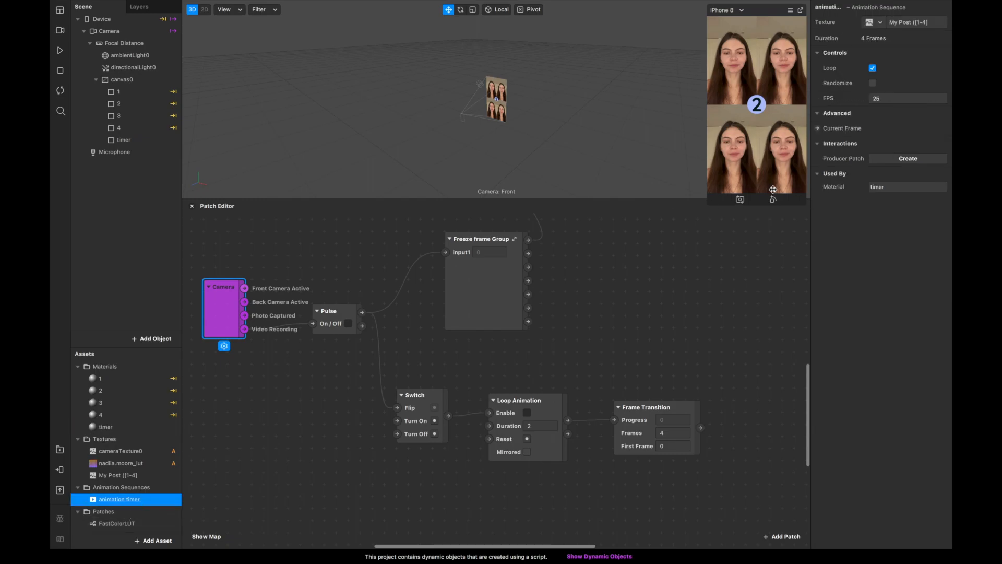
left_click(818, 128)
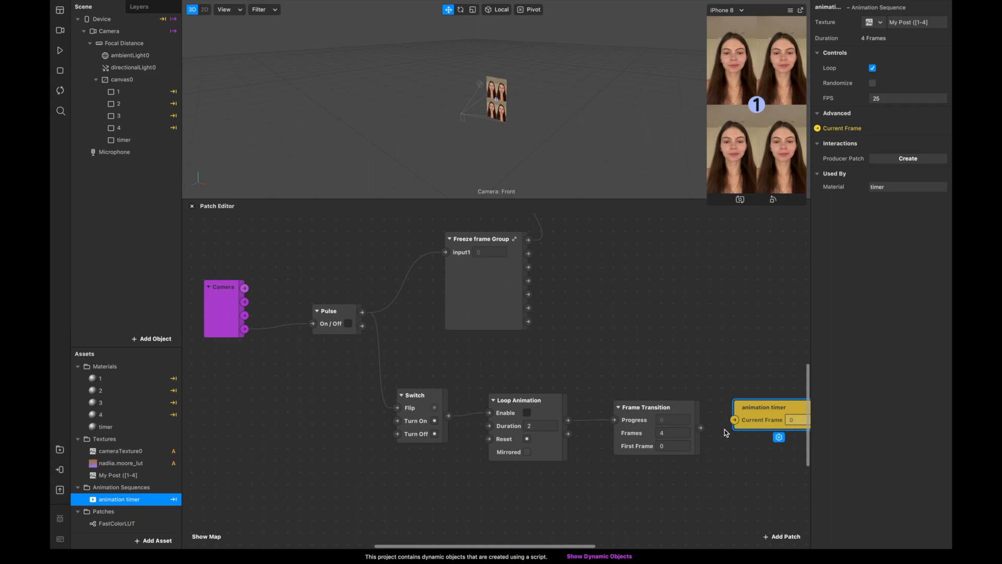
left_click_drag(701, 428, 740, 421)
scroll(600, 404, "down", 5)
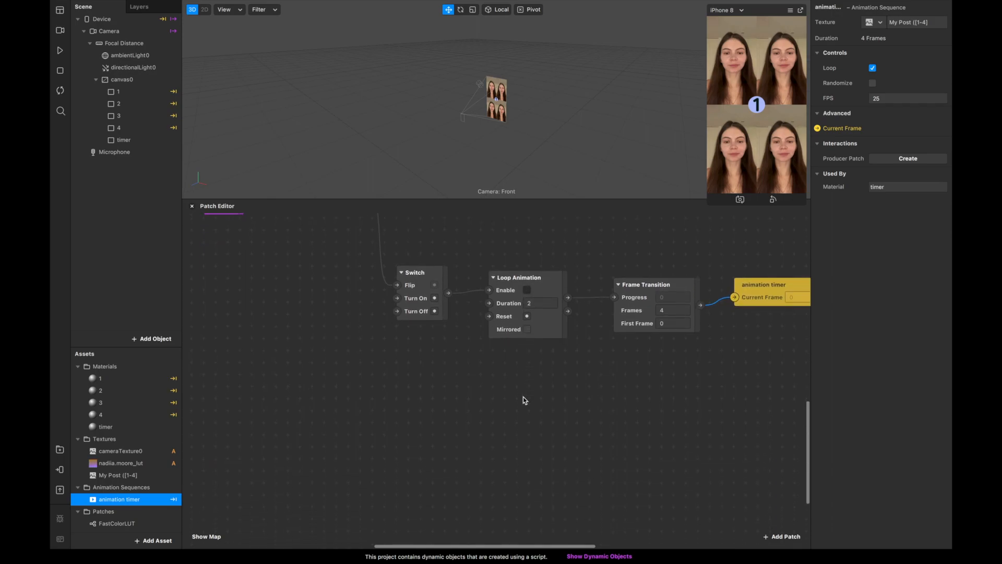
Add a second Switch patch below the first, with its Flip input driven by the Pulse patch's Turned On output.
scroll(524, 399, "up", 5)
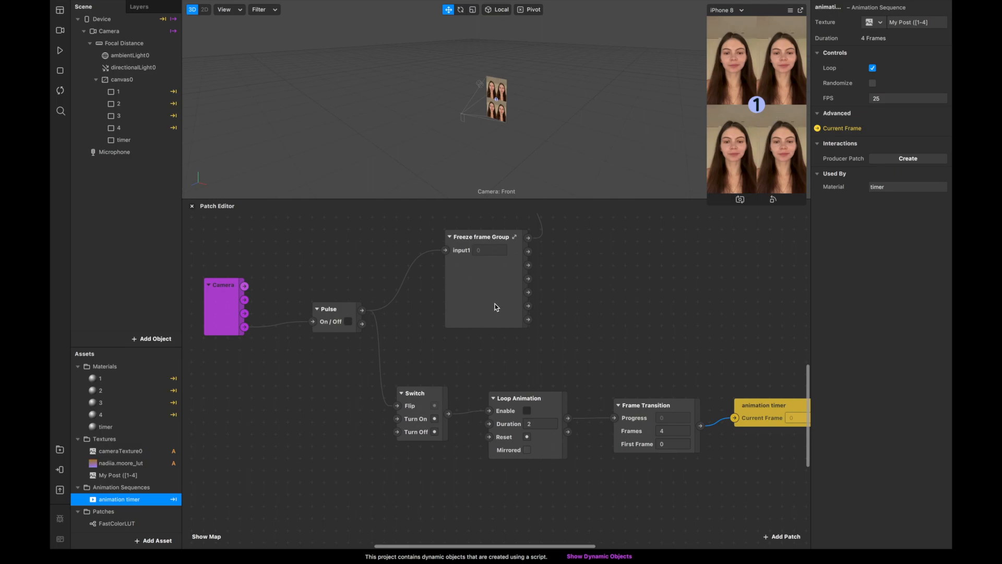
left_click_drag(362, 311, 416, 494)
type("sw")
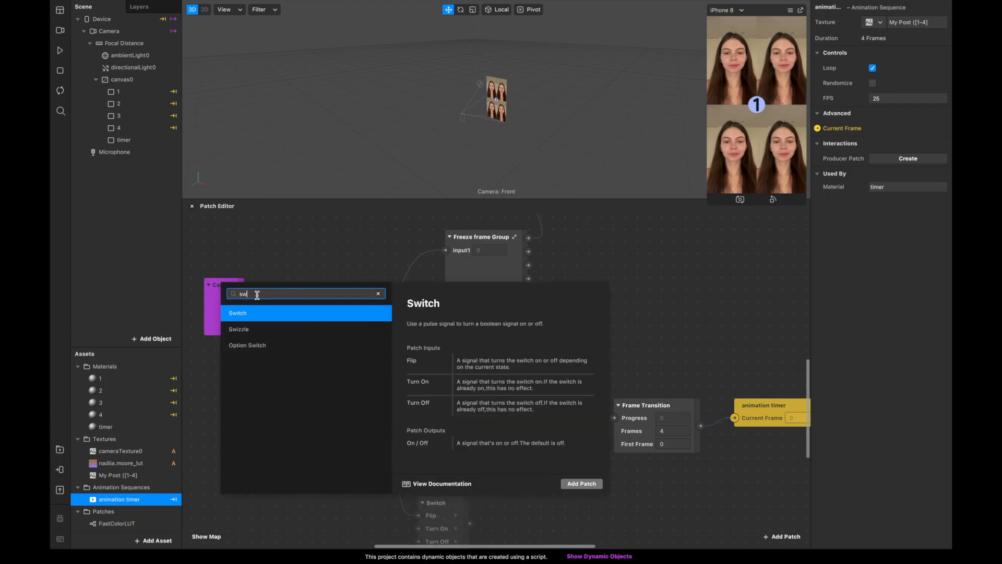
double_click(257, 312)
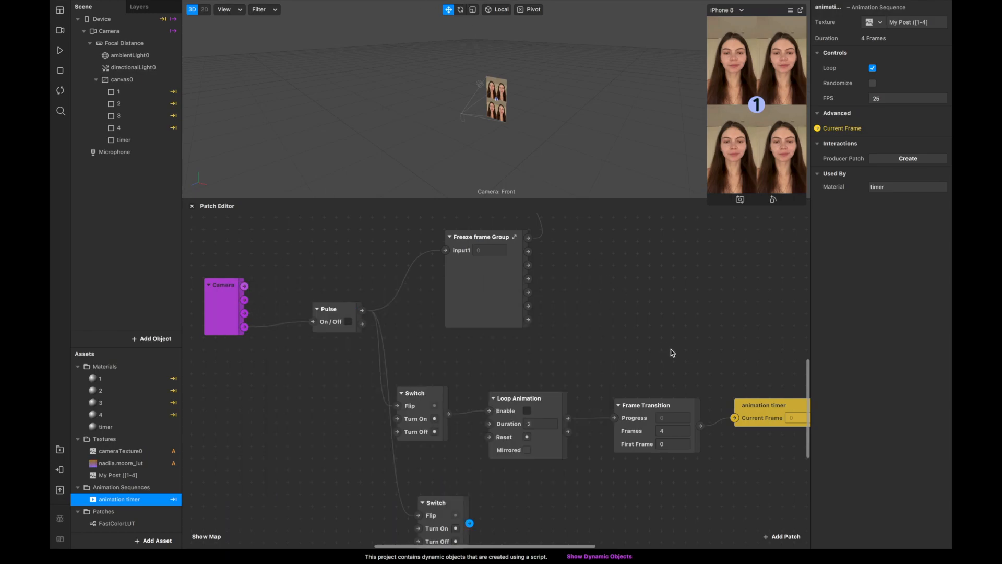
scroll(671, 352, "down", 5)
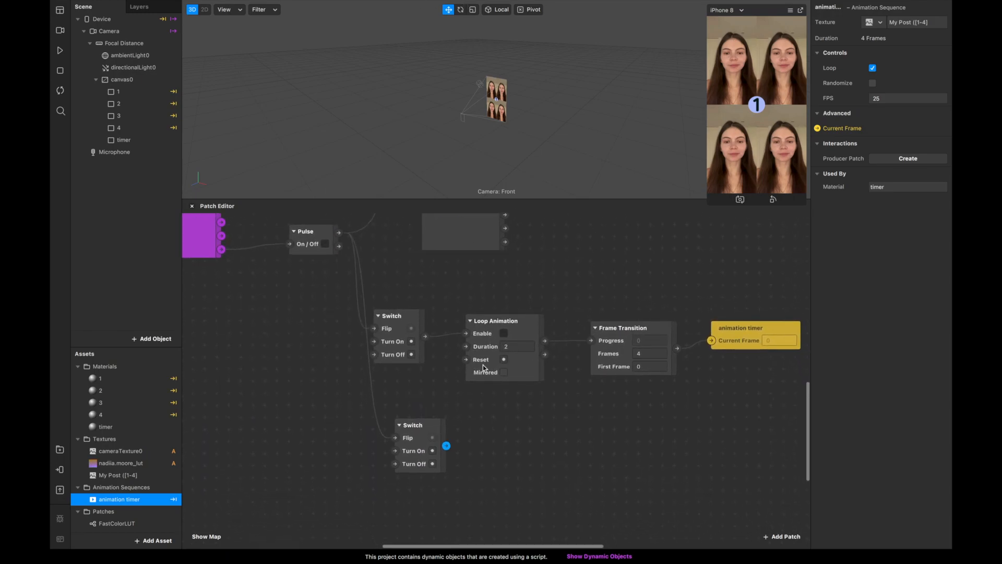
Add a Pulse patch fed by the second Switch patch's output.
mouse_move(452, 446)
left_mouse_down()
mouse_move(470, 447)
mouse_move(468, 437)
left_mouse_up()
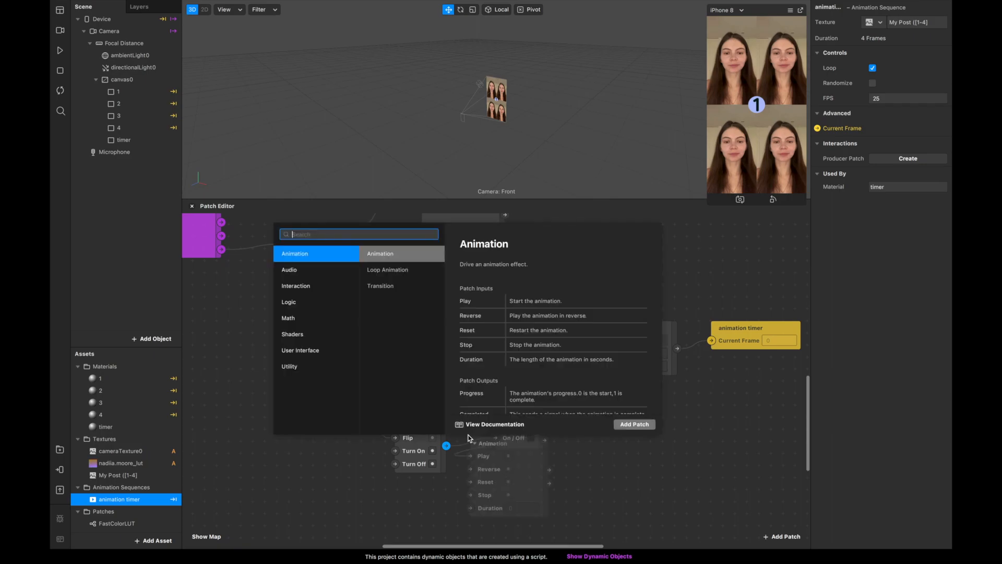
type("pu")
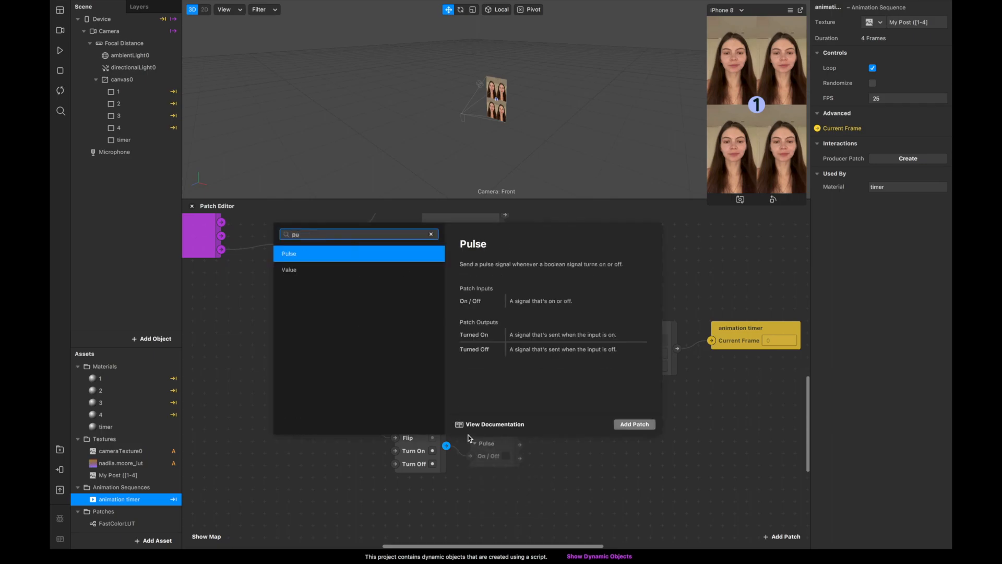
double_click(310, 258)
Add an Offset patch with its Reset input driven by the new Pulse's Turned On output, and space it away from the Pulse.
left_click_drag(520, 445, 555, 437)
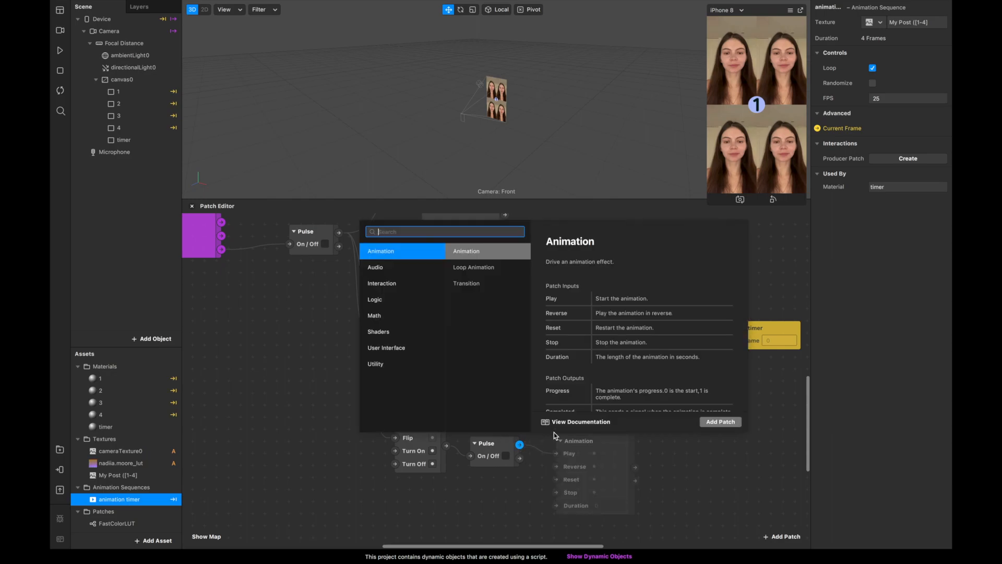
type("off")
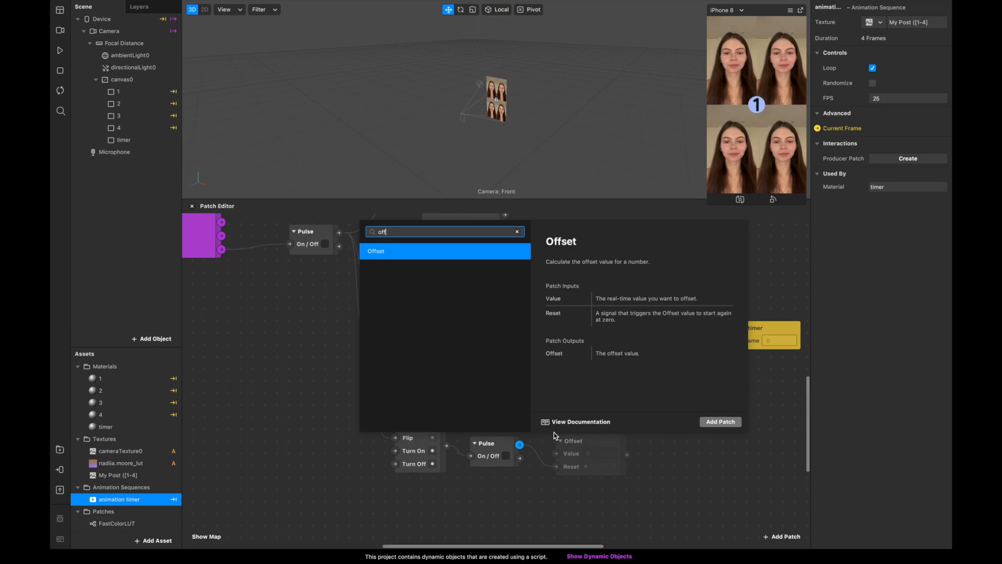
left_click(438, 257)
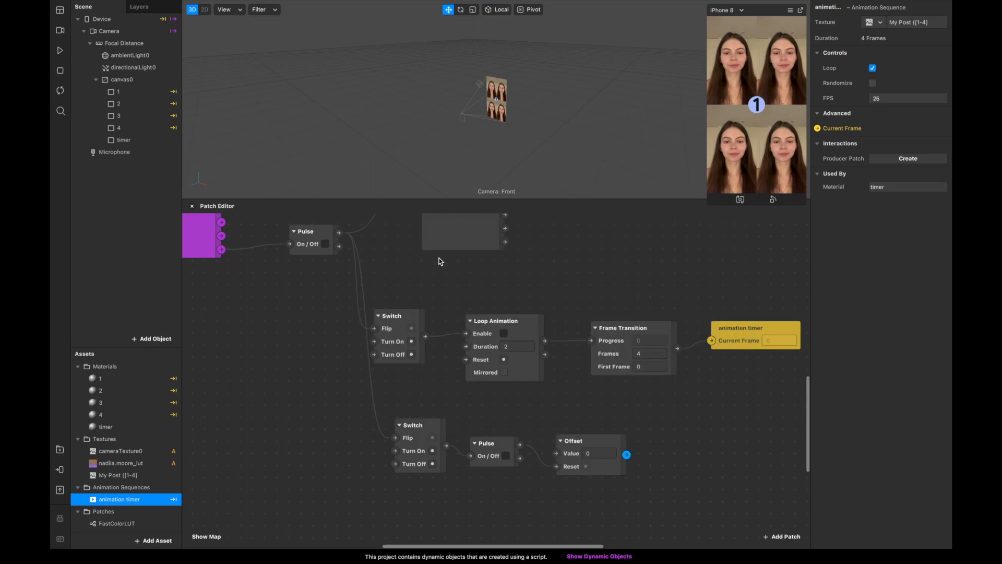
left_click_drag(596, 446, 678, 454)
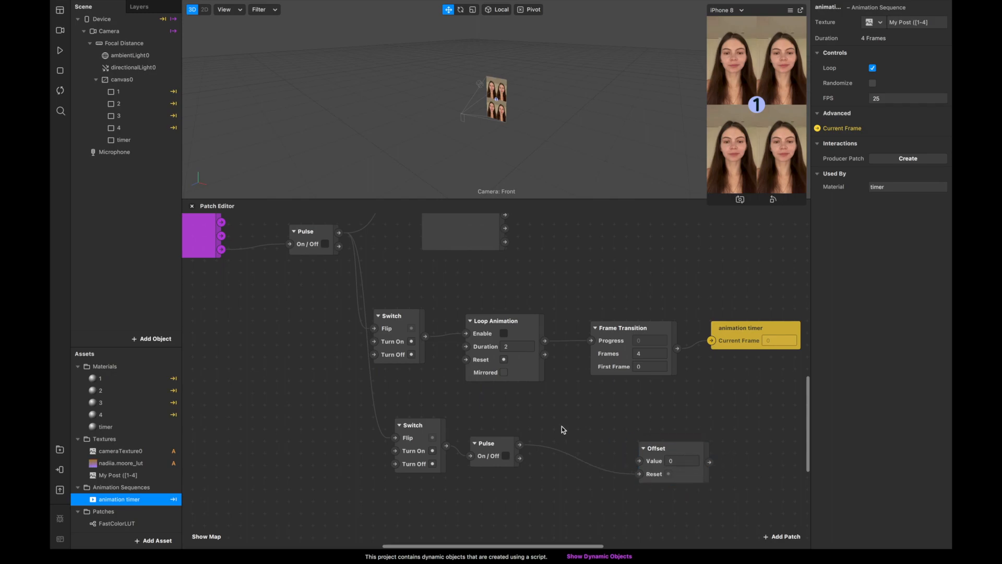
Add a Runtime patch beside the Offset patch and connect its output to the Offset's Value input.
double_click(563, 429)
type("run")
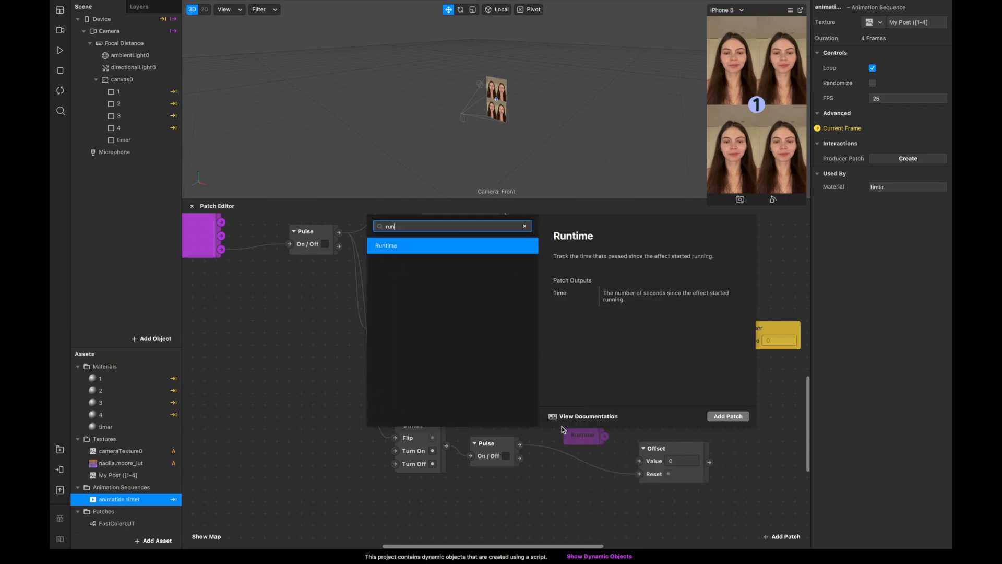
left_click(420, 246)
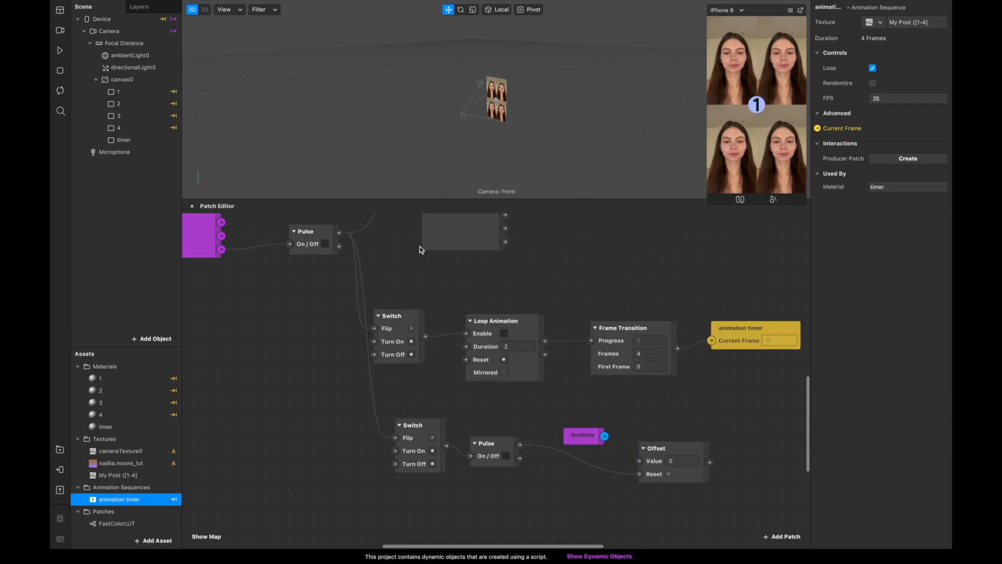
left_click_drag(598, 431, 662, 450)
scroll(662, 451, "right", 7)
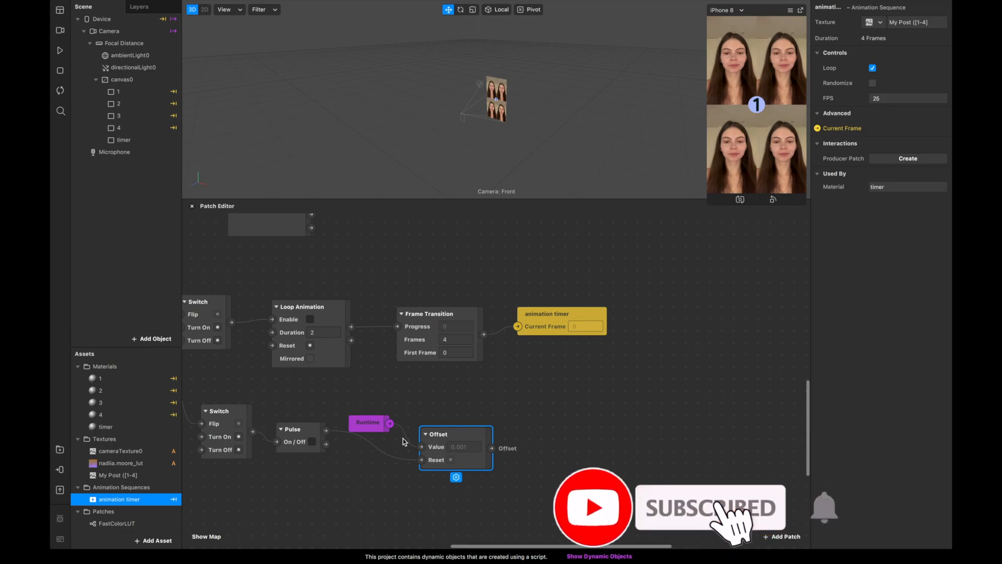
Add a Less Than patch fed by the Offset output, set its Second Input to 8, and play the preview.
left_click_drag(493, 447, 558, 435)
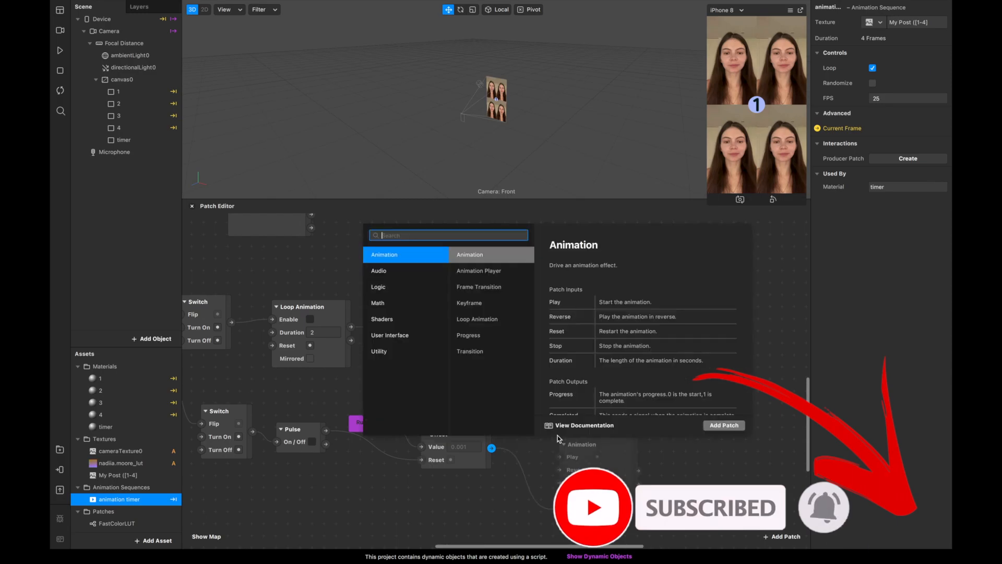
type("less")
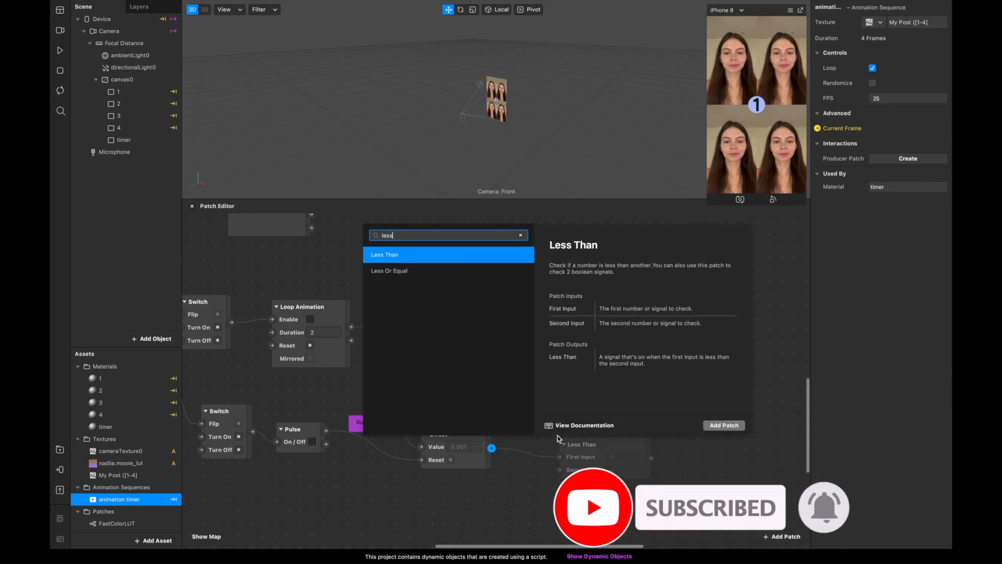
double_click(392, 255)
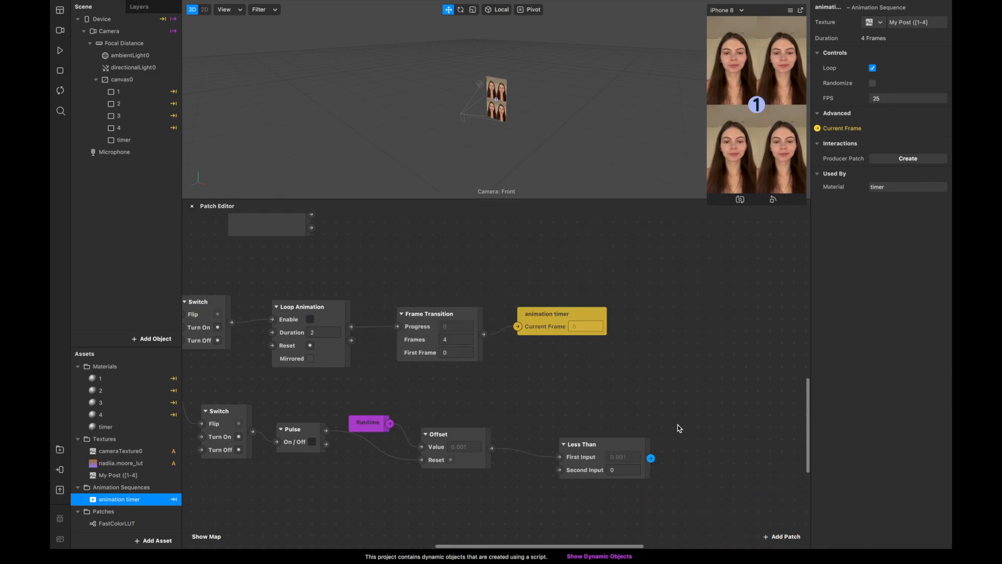
left_click_drag(625, 443, 595, 432)
left_click(591, 460)
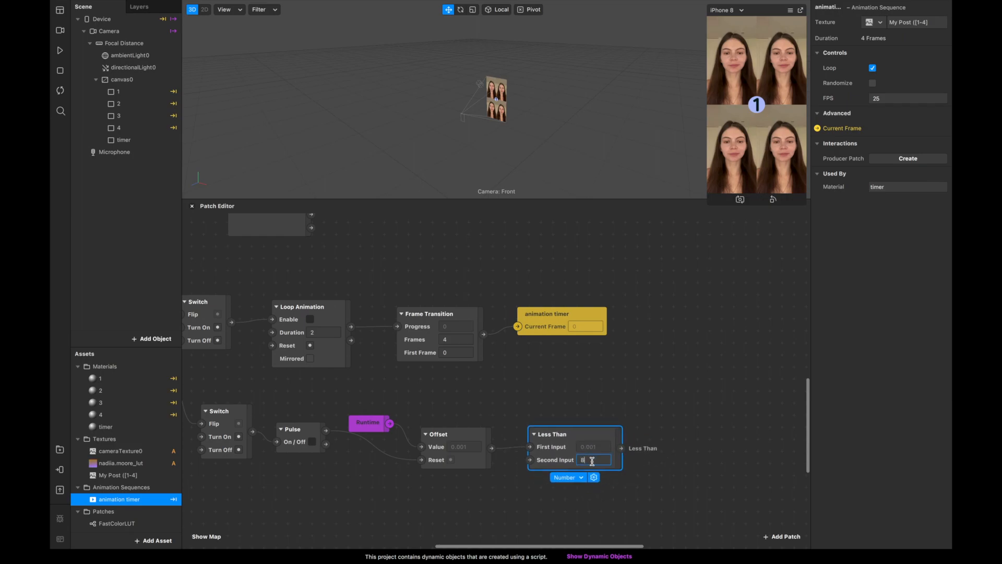
type("8")
left_click(661, 492)
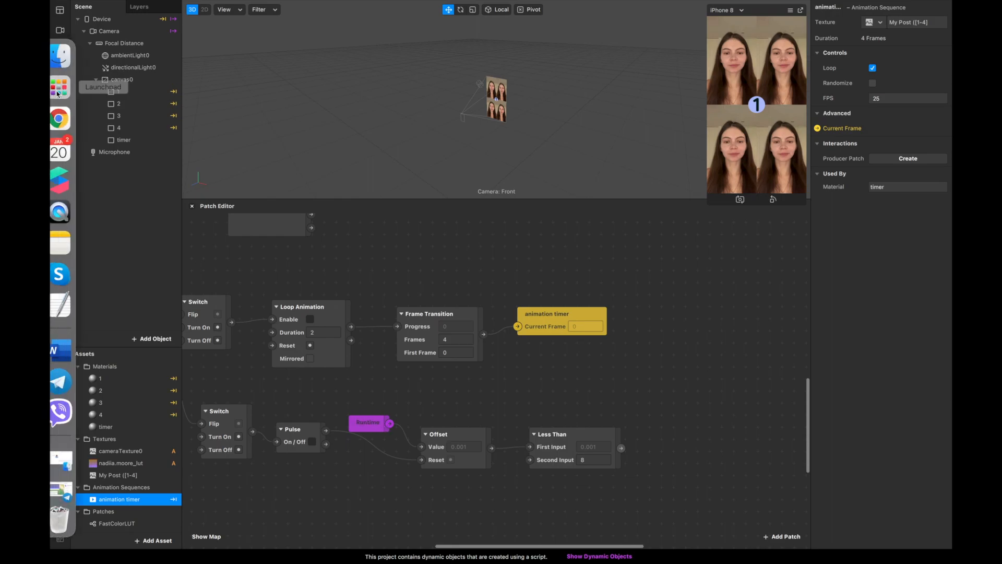
left_click(60, 50)
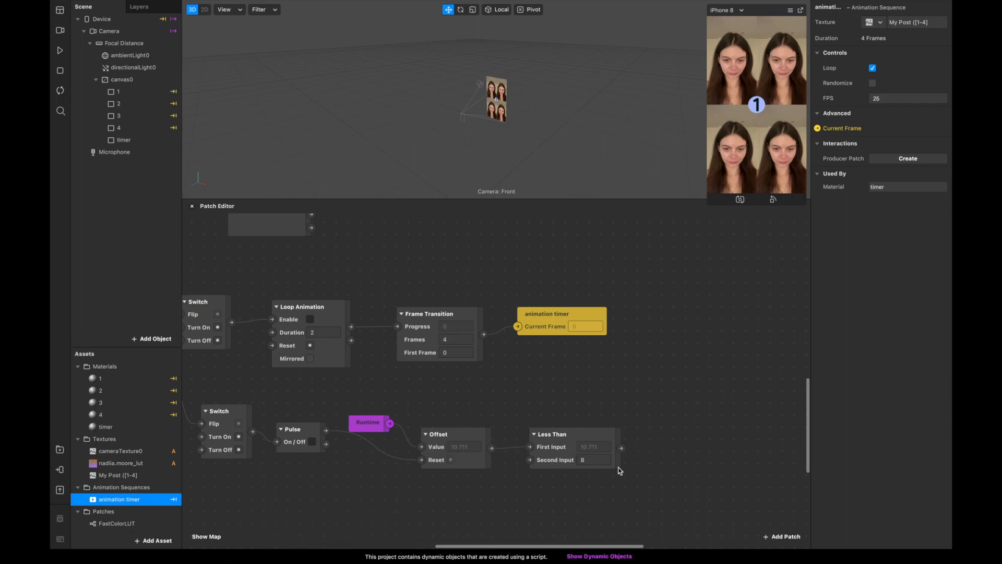
Create a Visible patch for the timer rectangle, drive it with the Less Than output, and restart the effect preview.
left_click(124, 140)
left_click(817, 66)
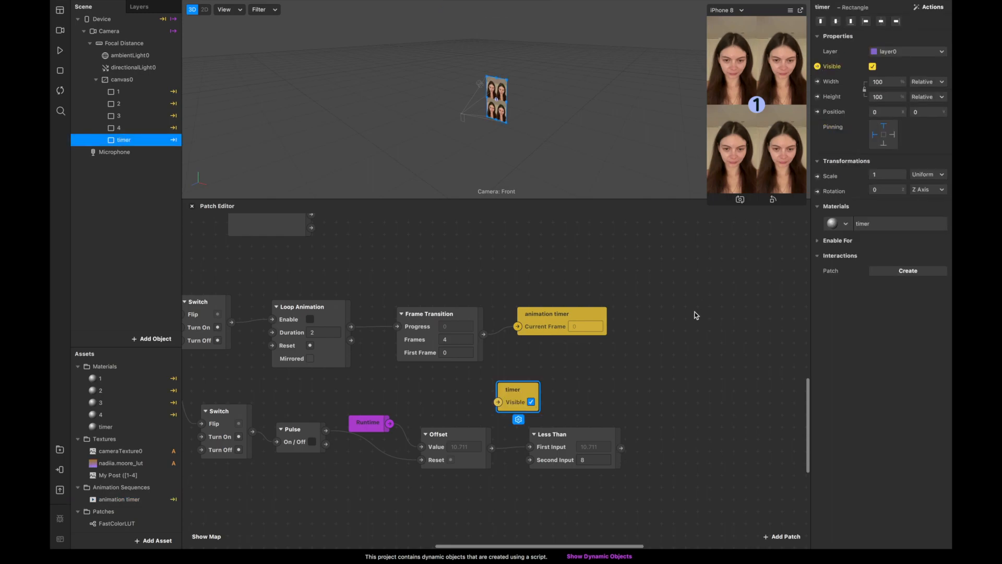
left_click_drag(514, 403, 662, 448)
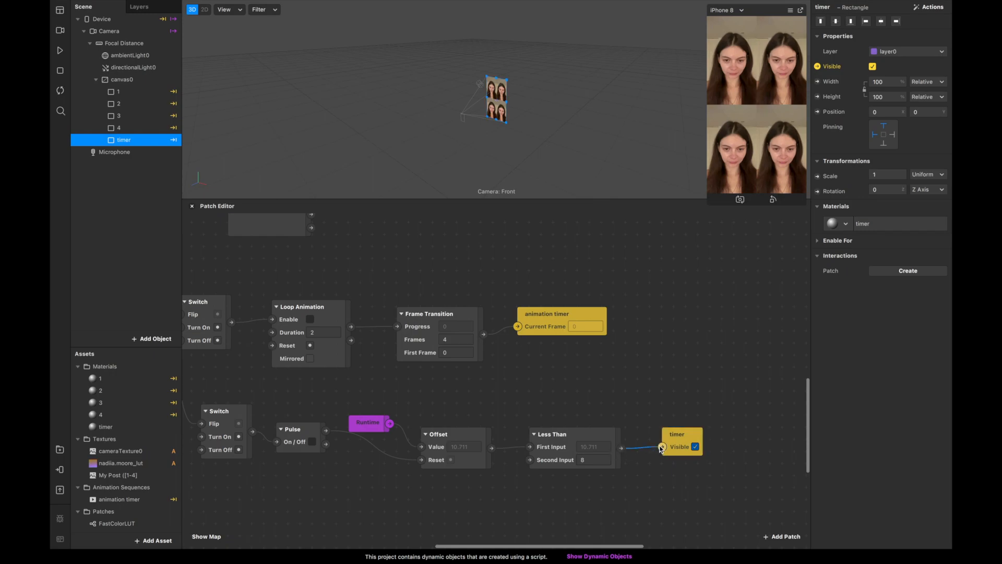
left_click(686, 442)
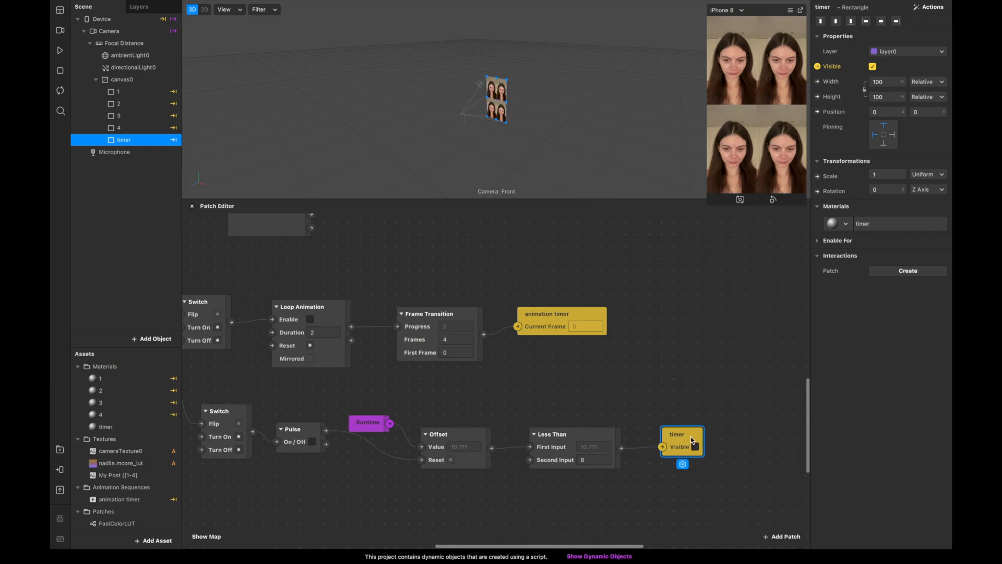
left_click(61, 90)
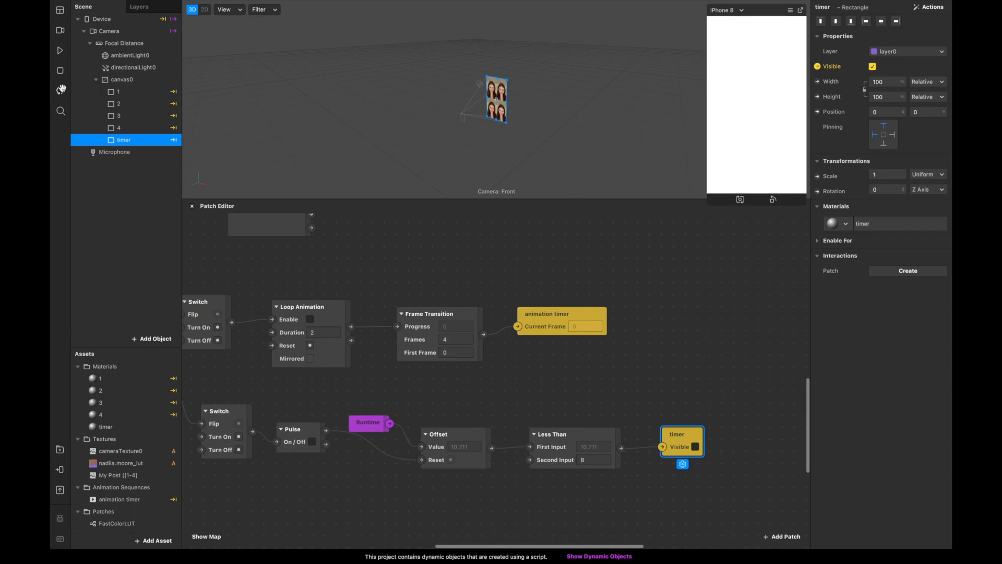